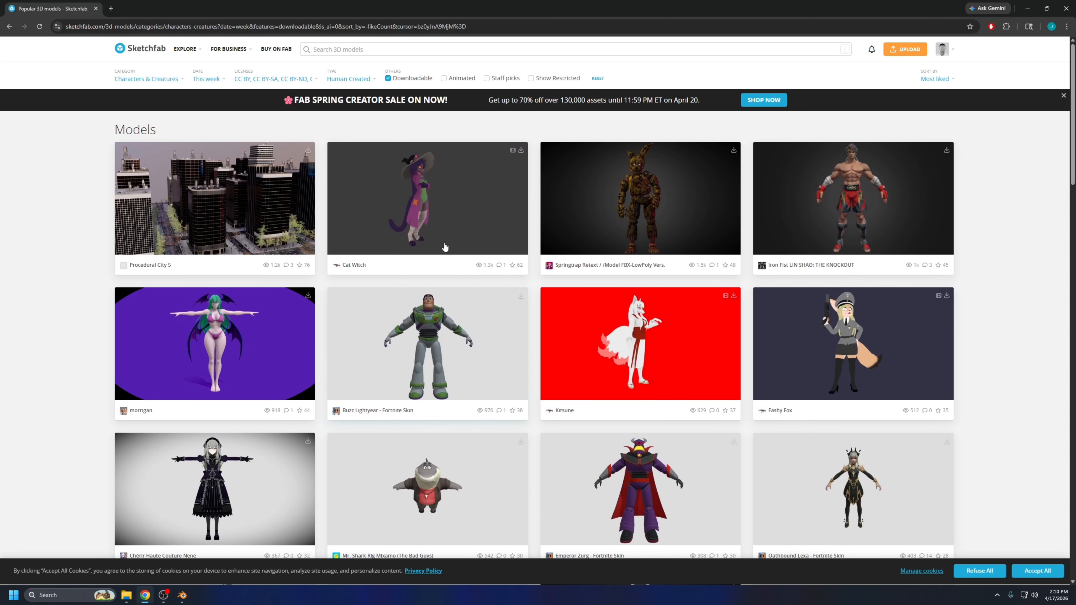
Browse the Sketchfab character models and download the Flash (Zootopia) model in its original FBX format
scroll(875, 247, down, 1)
scroll(850, 174, up, 1)
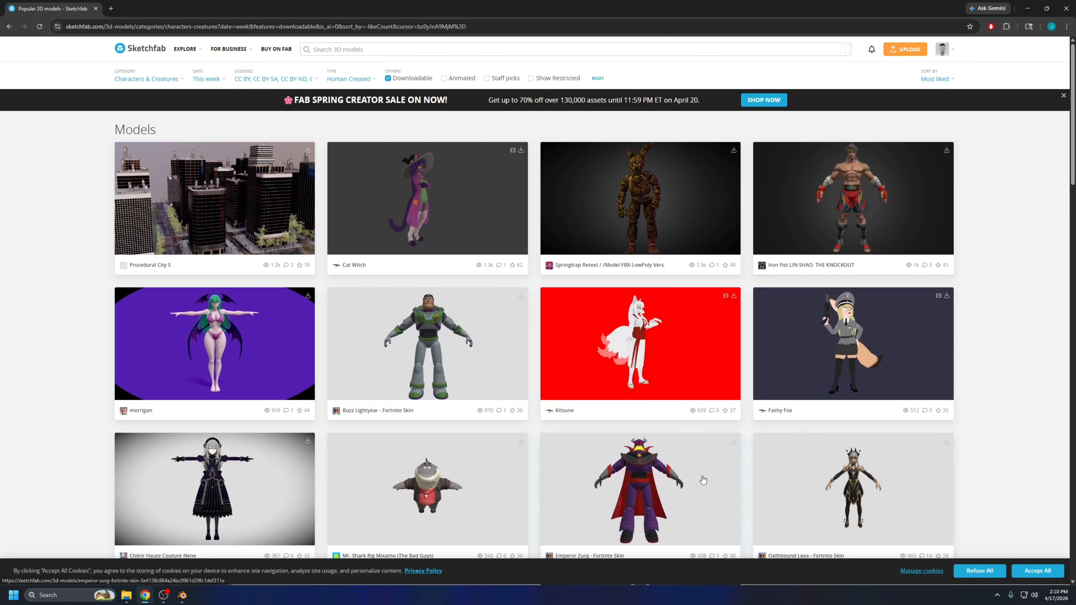
scroll(530, 339, down, 6)
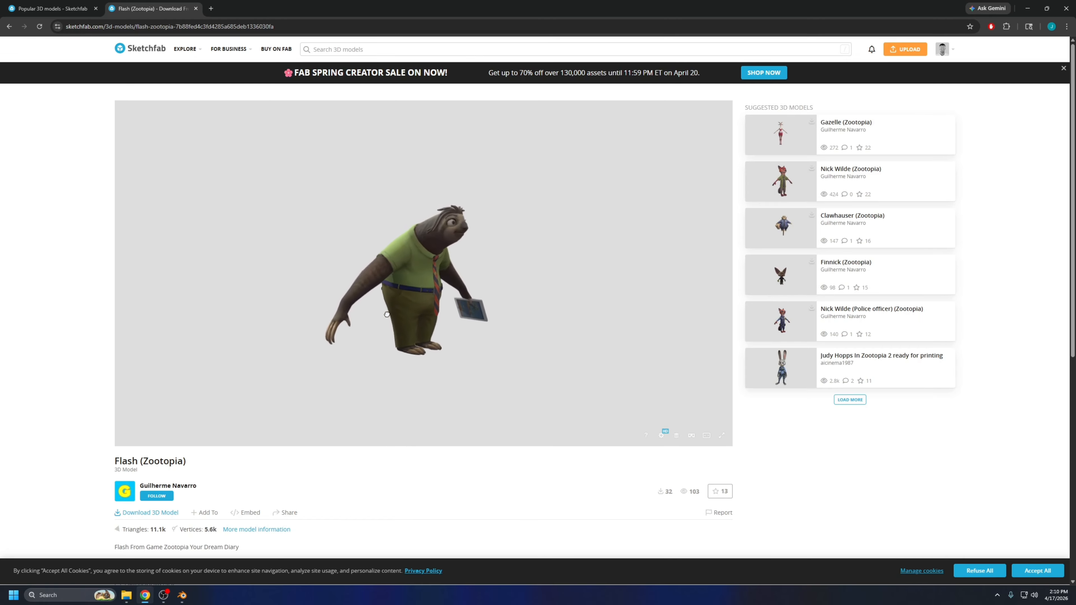
scroll(169, 483, down, 1)
click(154, 472)
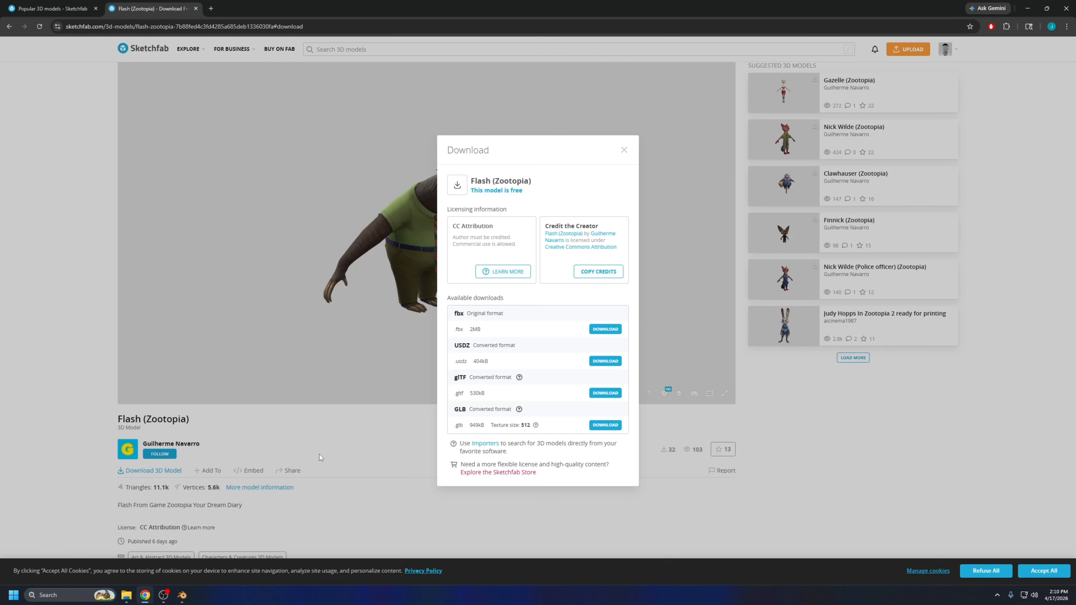
click(608, 330)
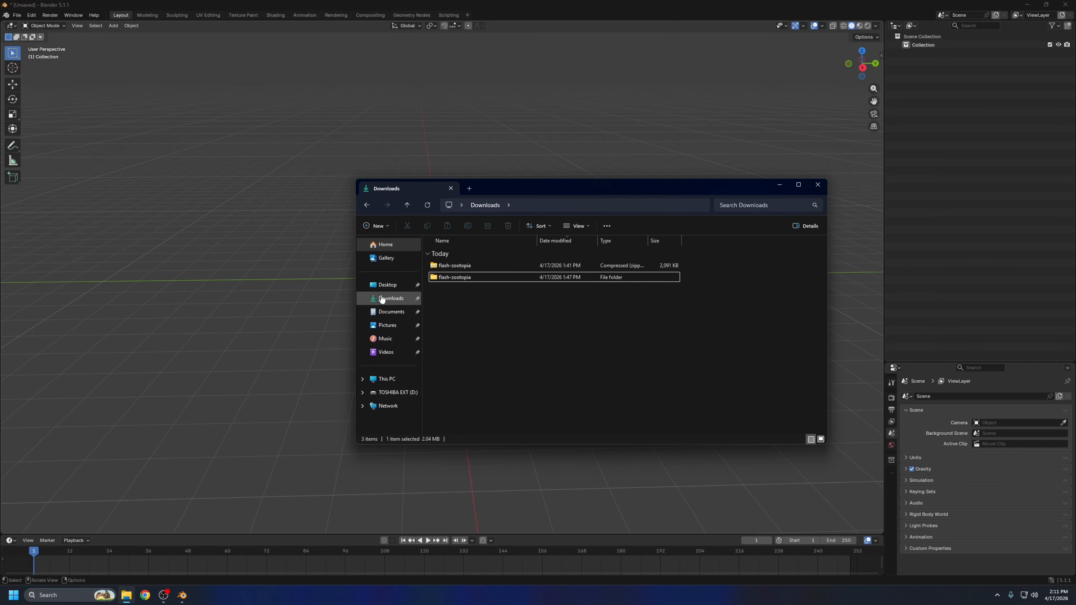
View the extracted model files in the source/Flash_01 subfolder of the flash-zootopia download folder
click(474, 268)
double_click(469, 276)
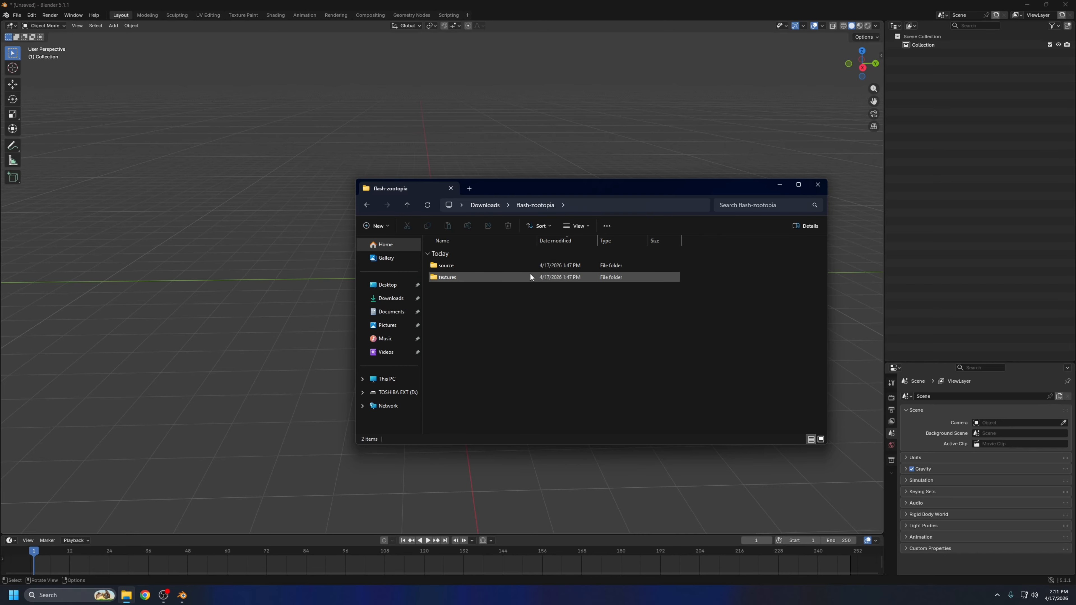
double_click(461, 264)
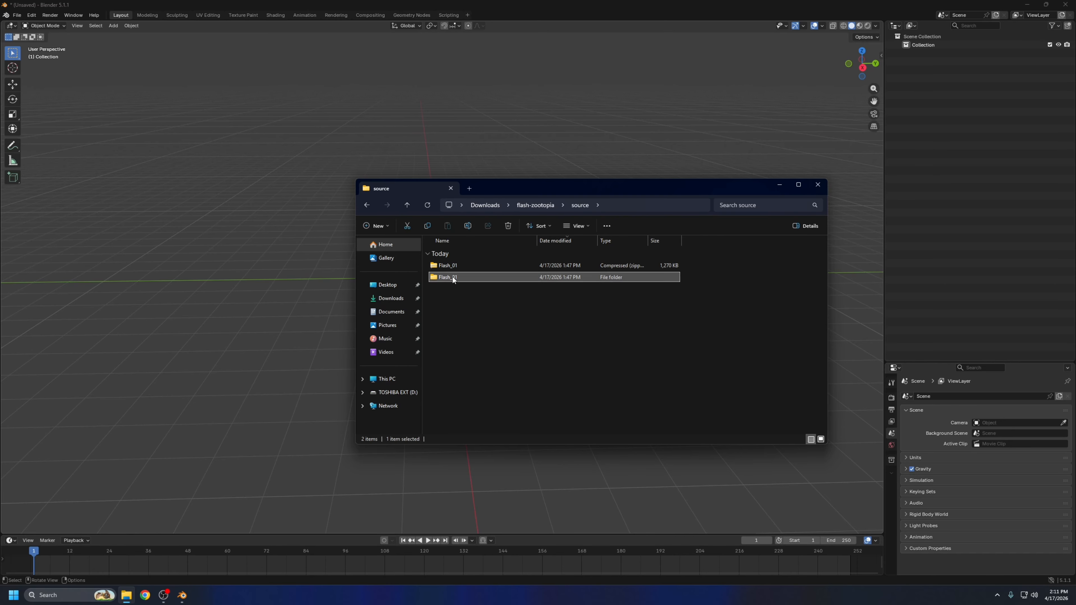
double_click(453, 277)
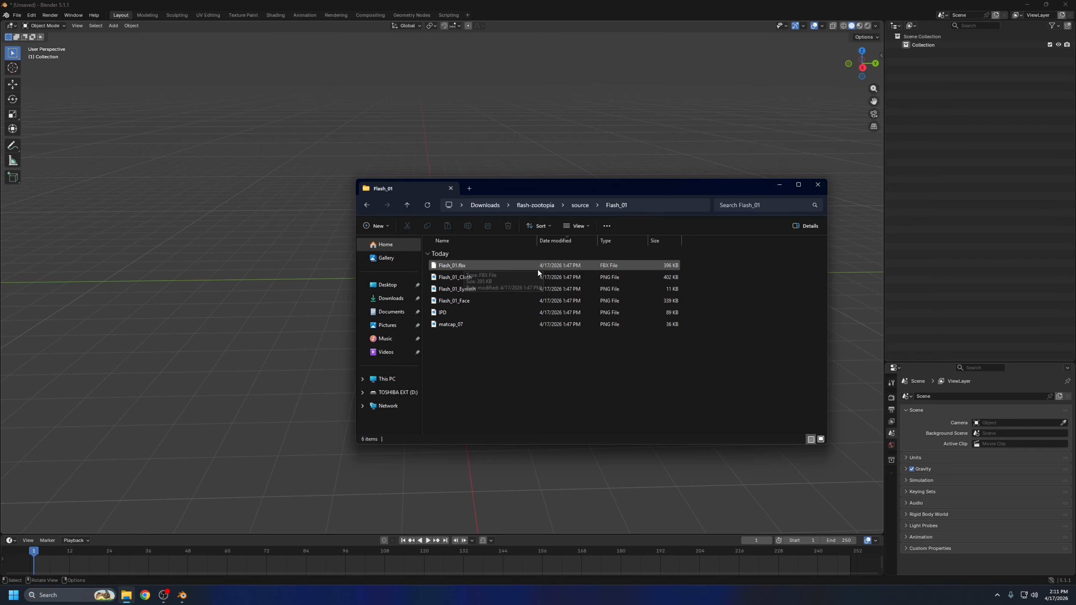
Import Flash_01.fbx from Downloads/flash-zootopia/source/Flash_01 into Blender with the legacy FBX importer
click(18, 16)
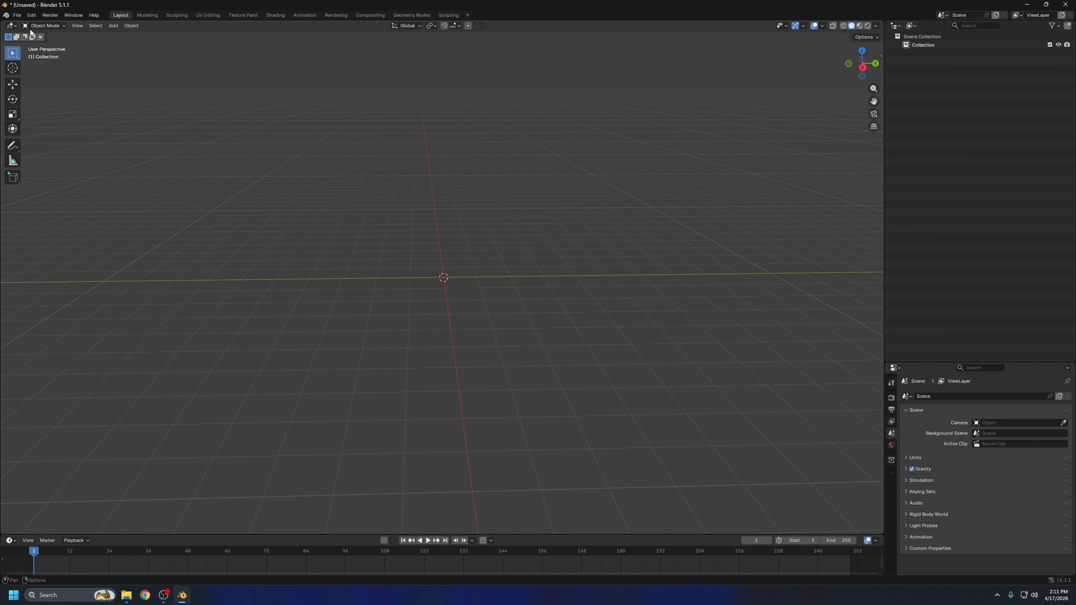
click(17, 15)
mouse_move(48, 143)
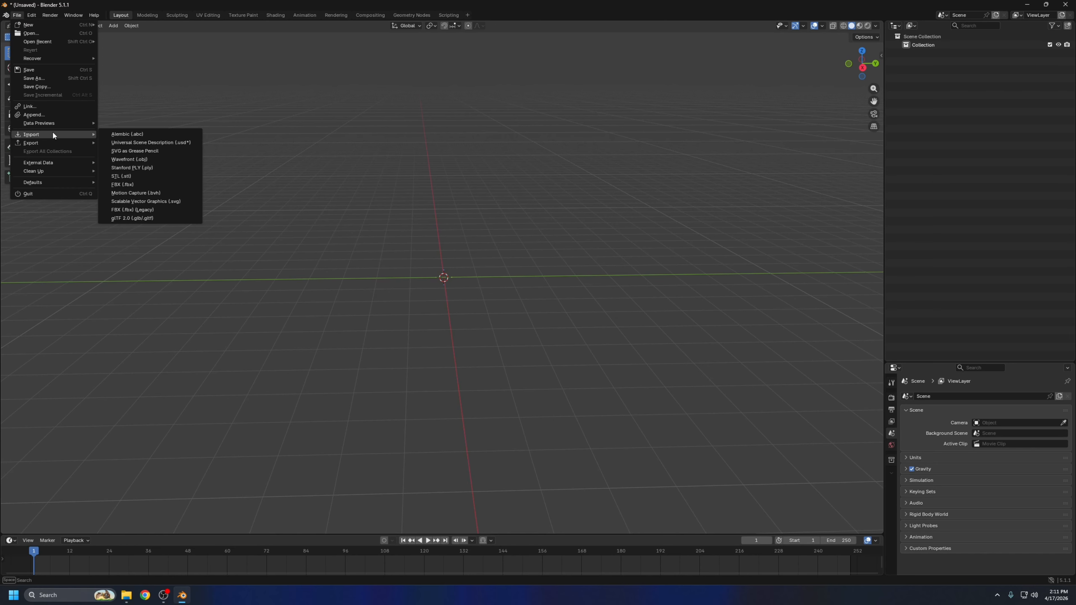
click(134, 209)
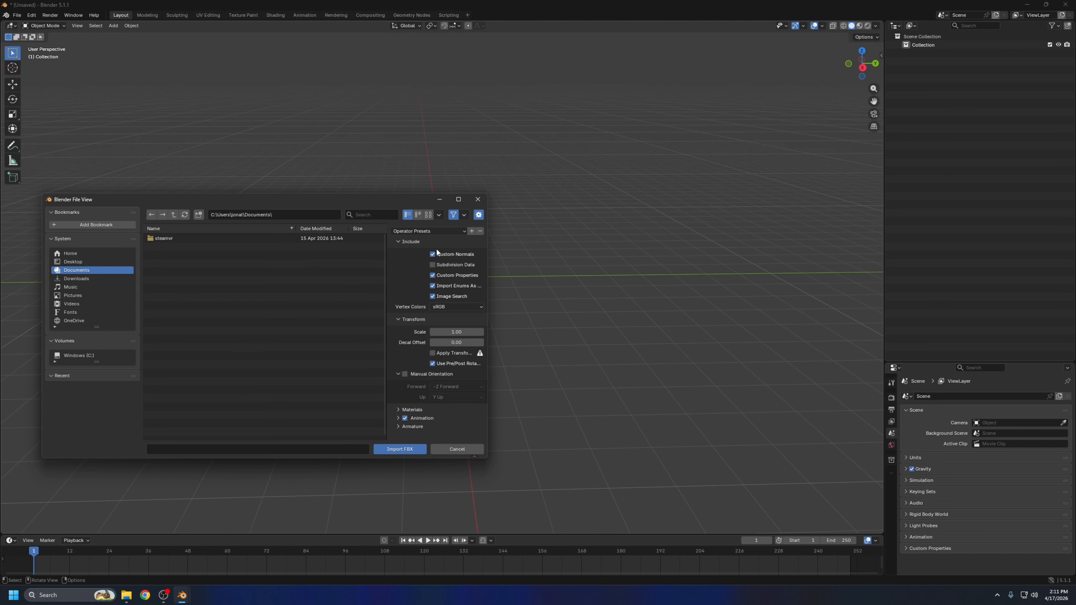
click(94, 279)
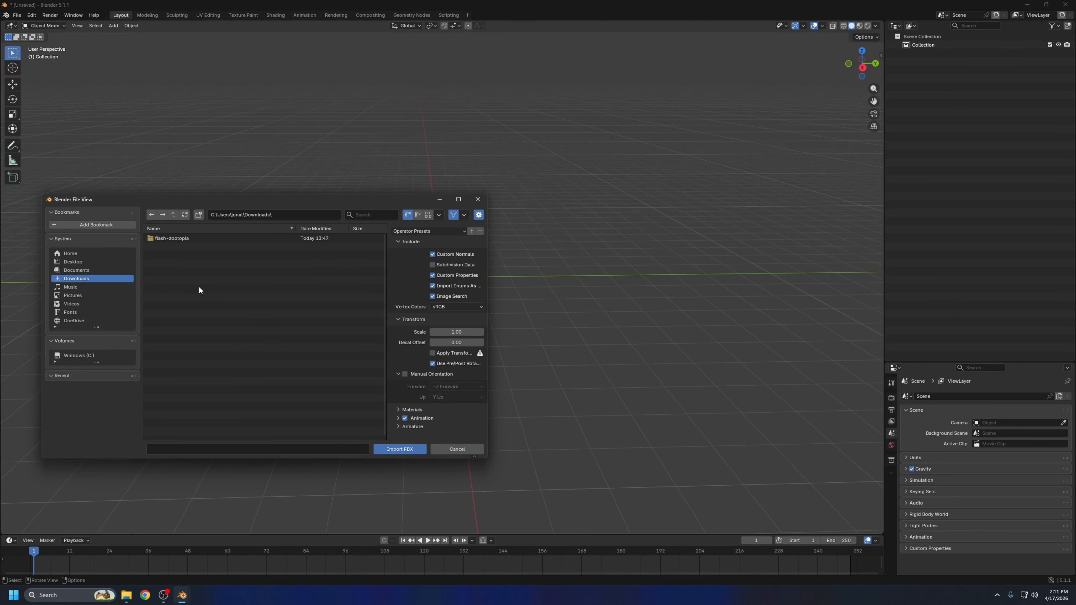
double_click(181, 238)
double_click(169, 238)
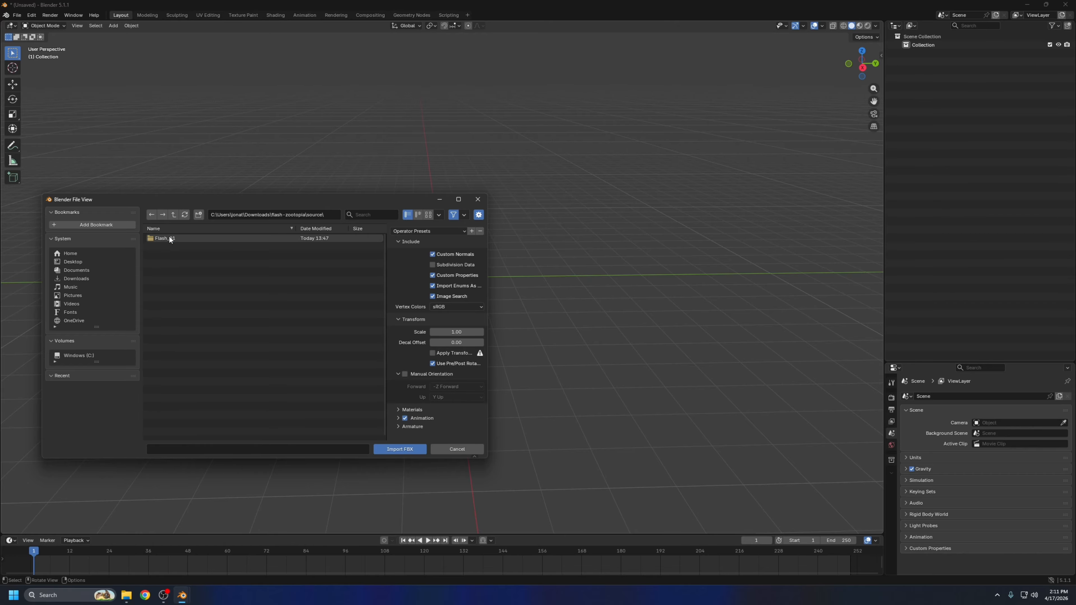
double_click(169, 237)
double_click(209, 238)
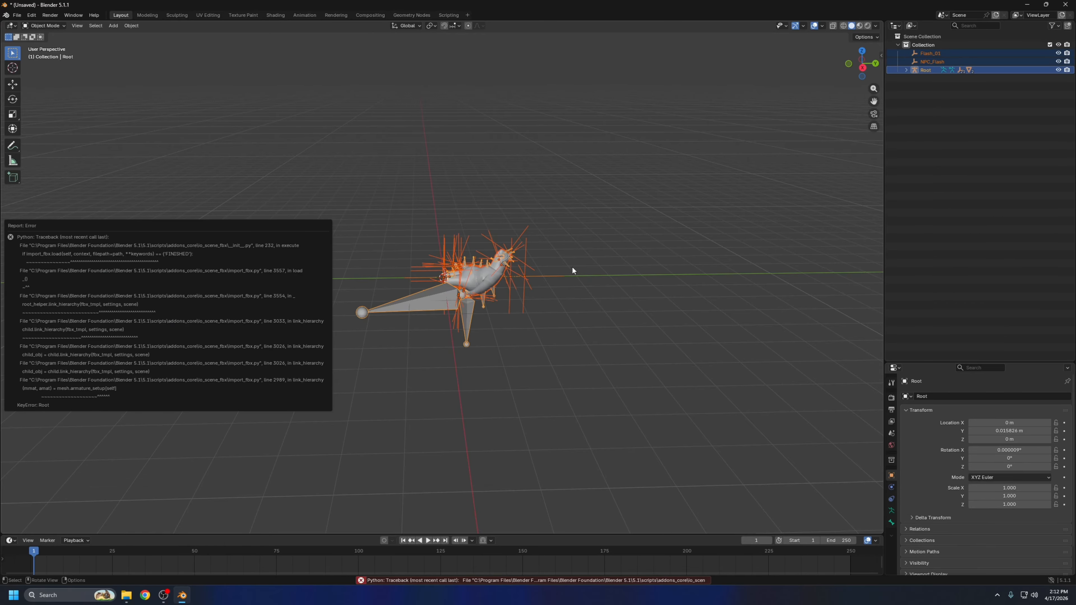
Examine the imported sloth's mesh, armature bones and empties from several sides
middle_drag(557, 202, 549, 257)
scroll(504, 268, up, 2)
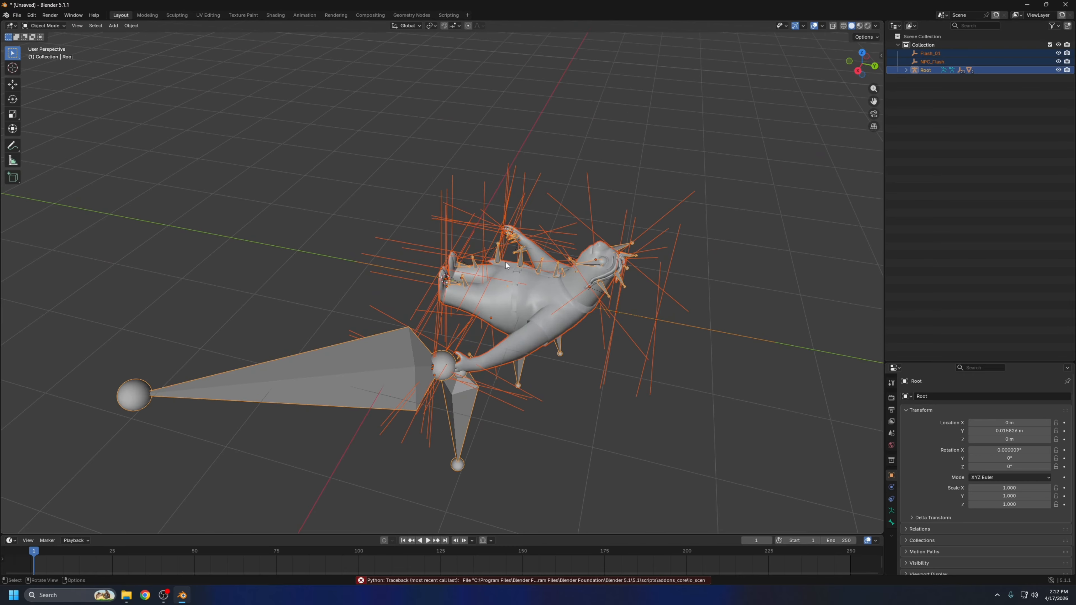
middle_drag(619, 278, 573, 241)
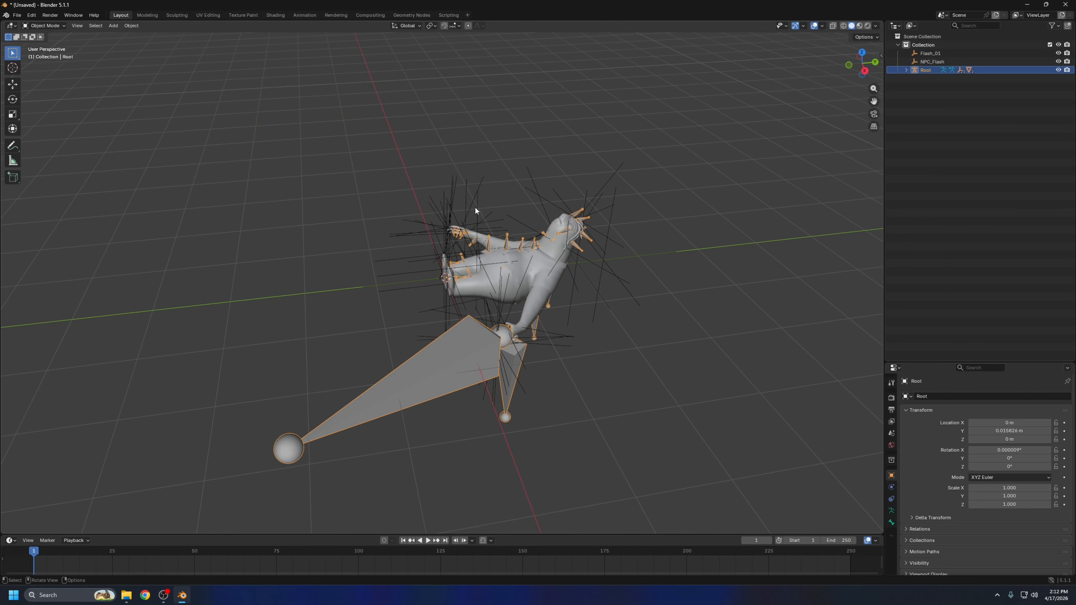
click(464, 217)
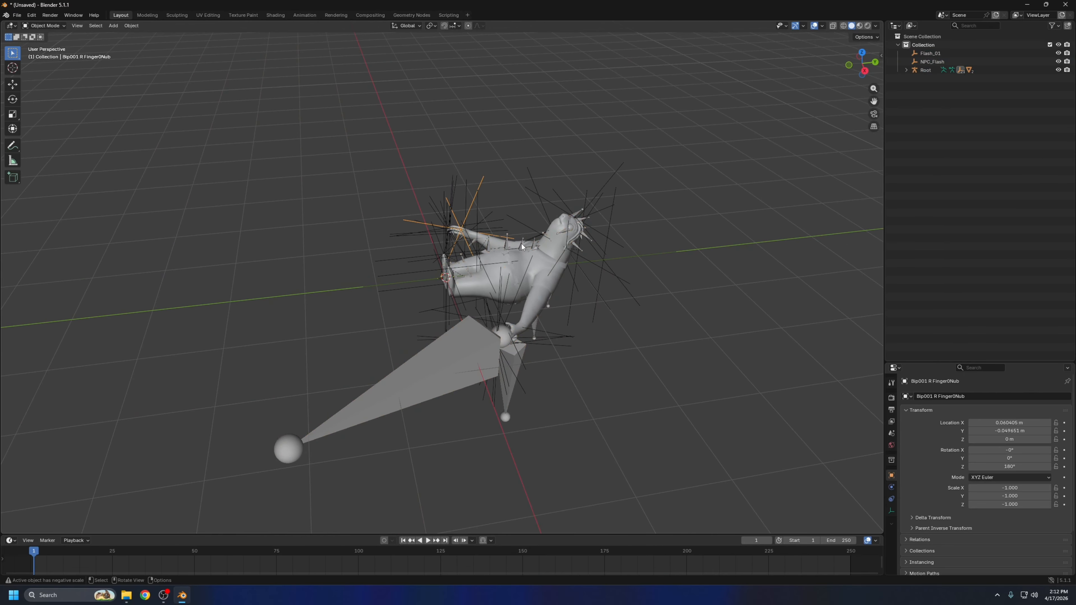
click(449, 236)
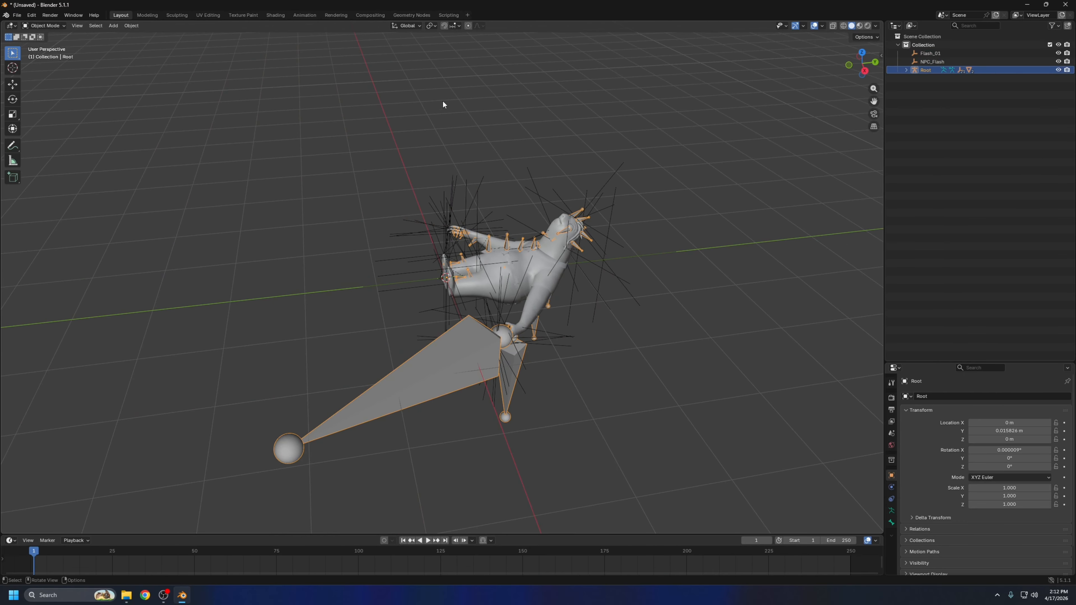
middle_drag(444, 105, 546, 199)
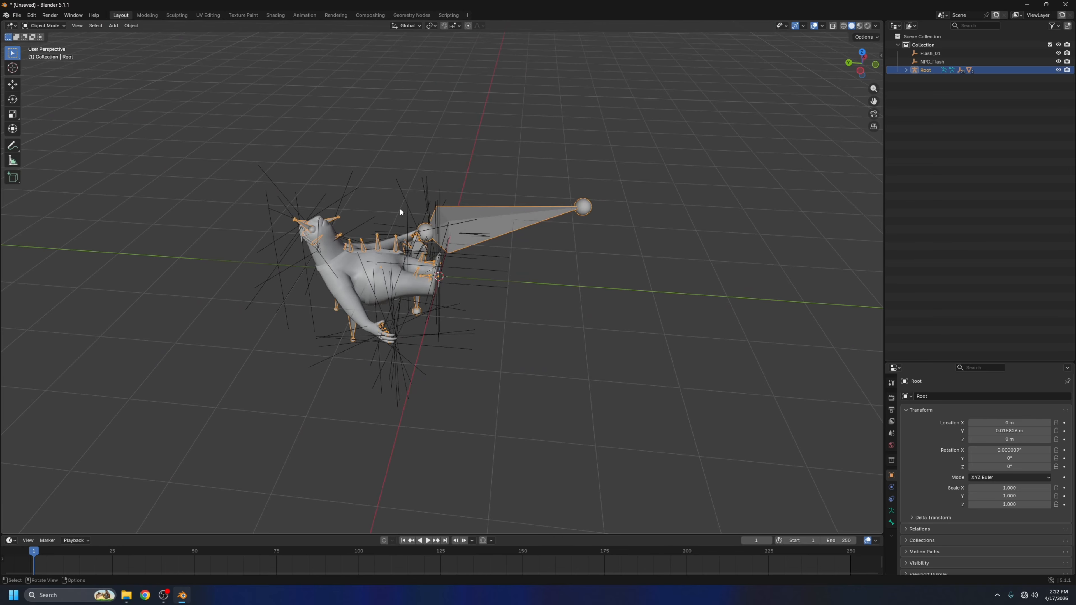
middle_drag(400, 212, 278, 203)
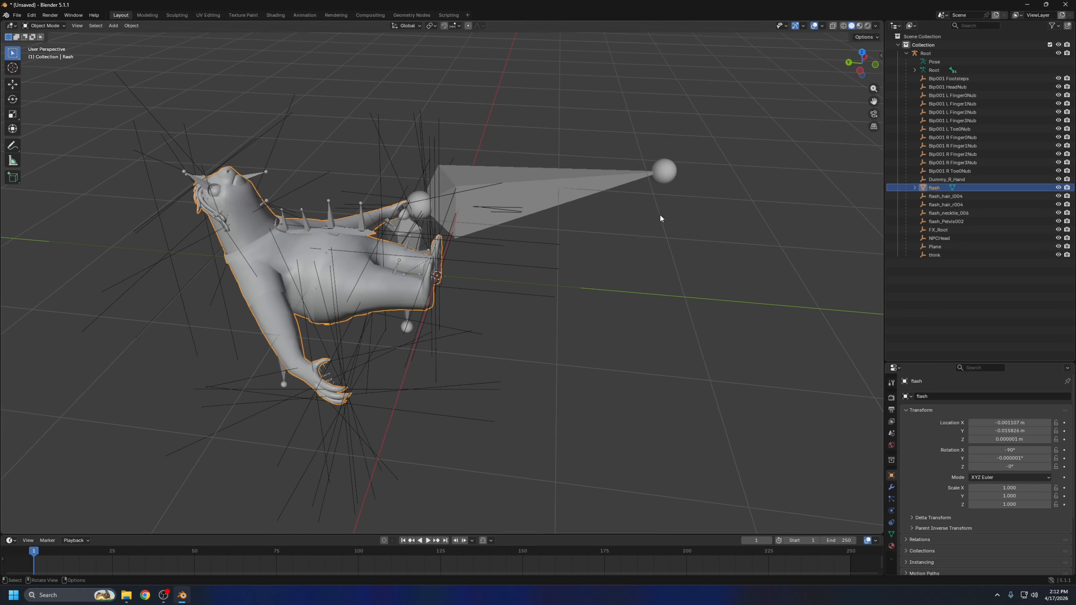
Clear the parent of the flash mesh and delete the Root armature
key(alt+p)
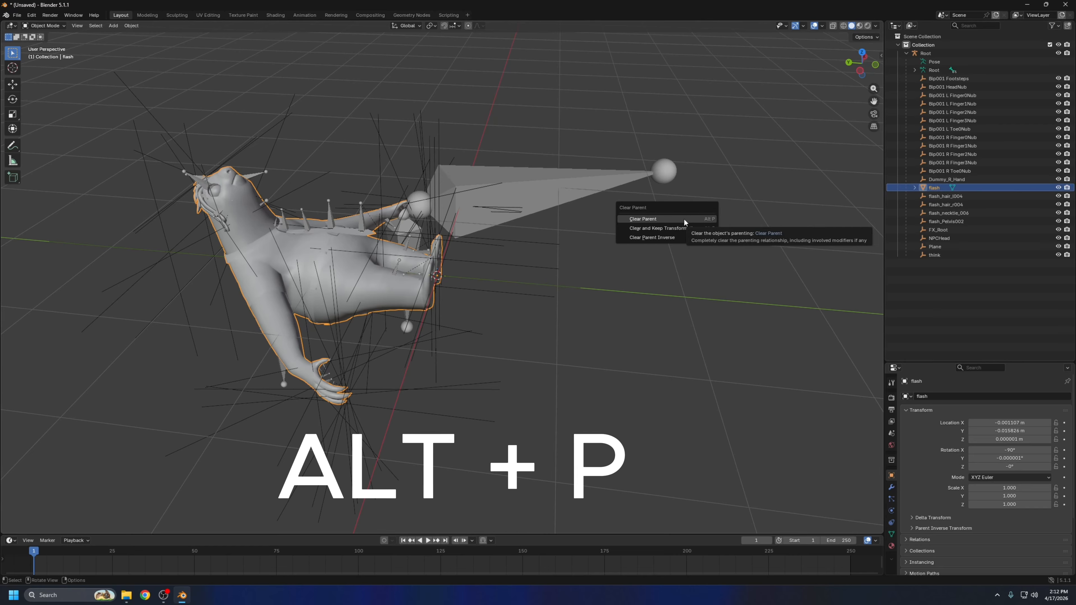
click(676, 223)
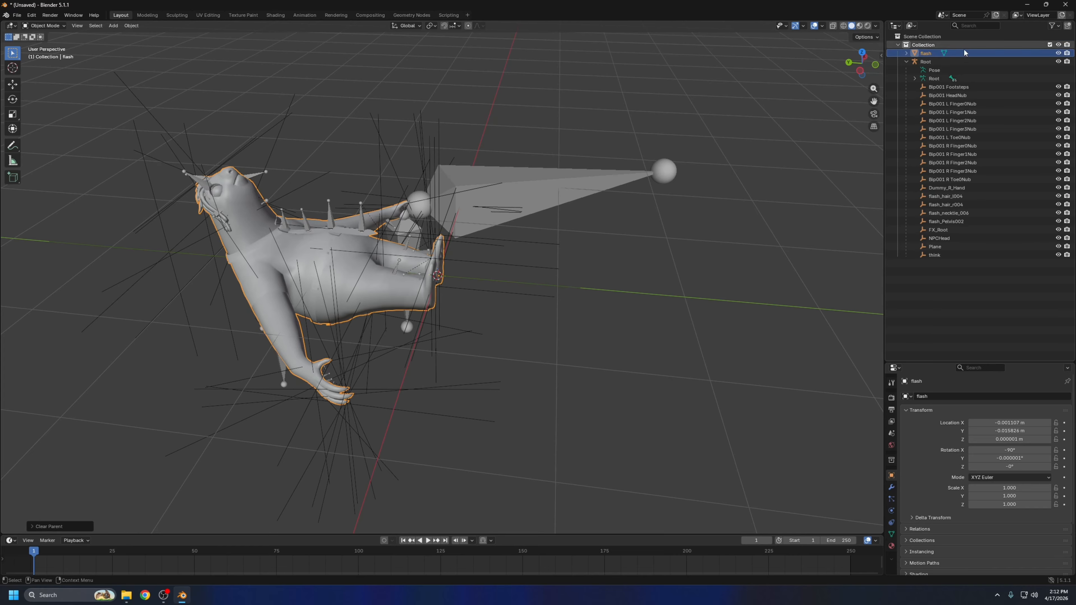
click(942, 62)
key(Delete)
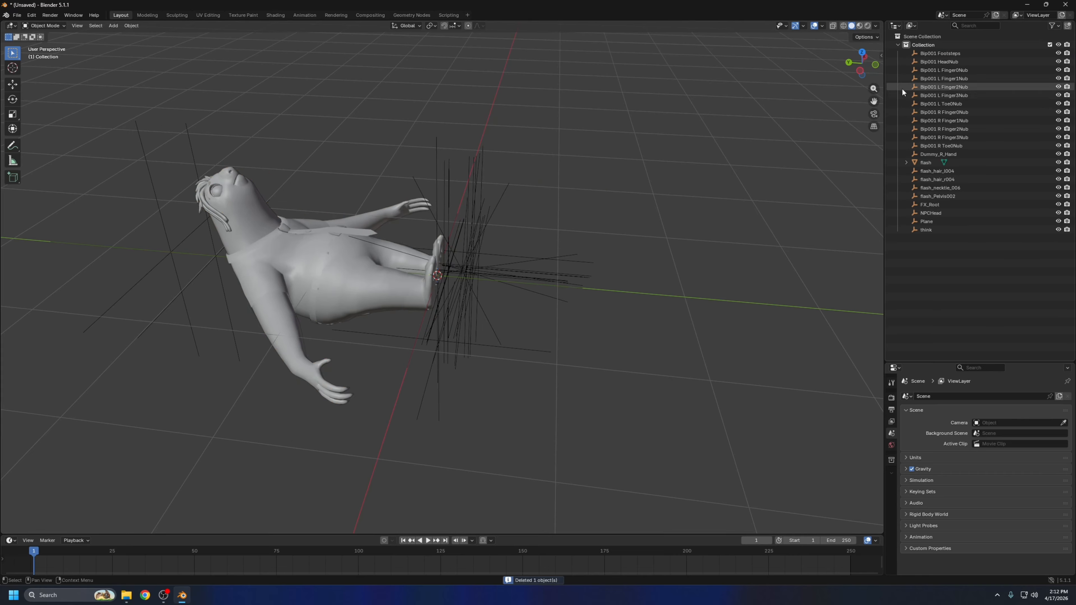
Delete the leftover imported empties from the collection, keeping only the flash mesh
click(939, 53)
shift+click(939, 154)
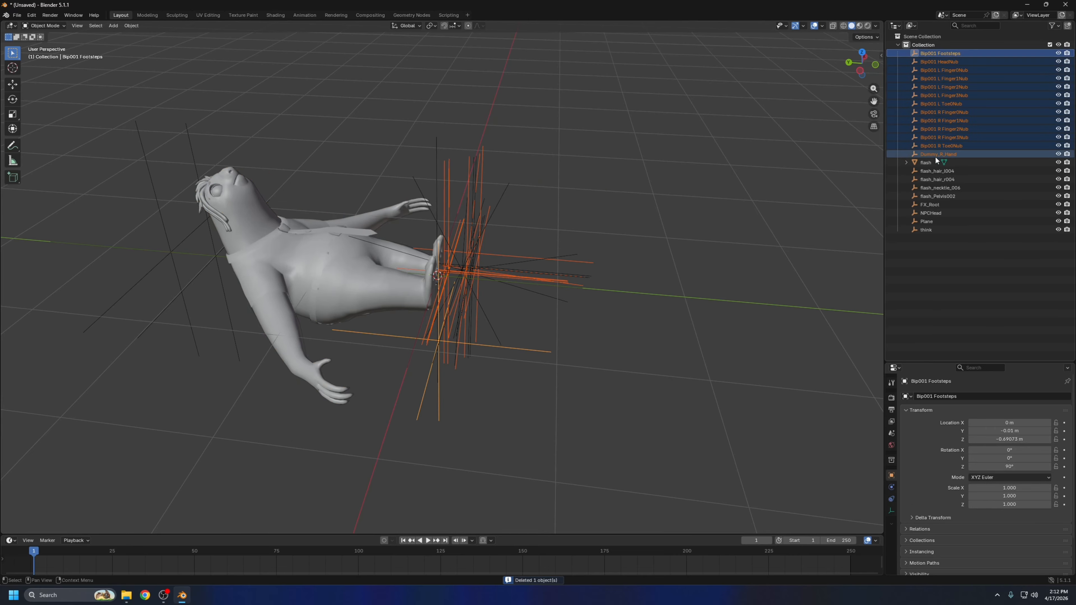
key(Delete)
Rotate the flash mesh by 90° in the left orthographic view so the character stands upright
click(927, 54)
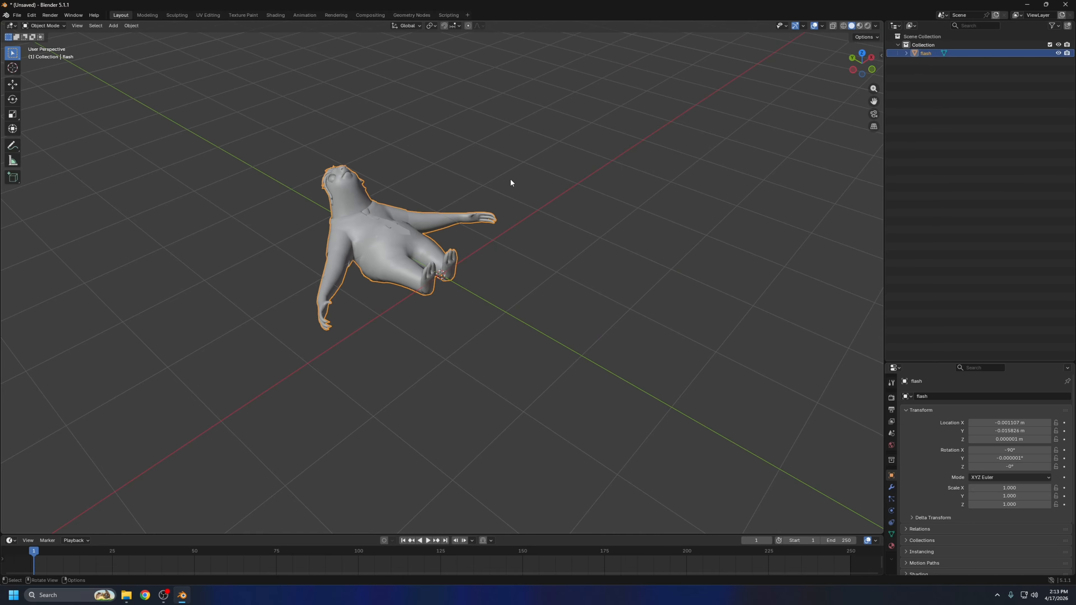
middle_drag(511, 181, 430, 295)
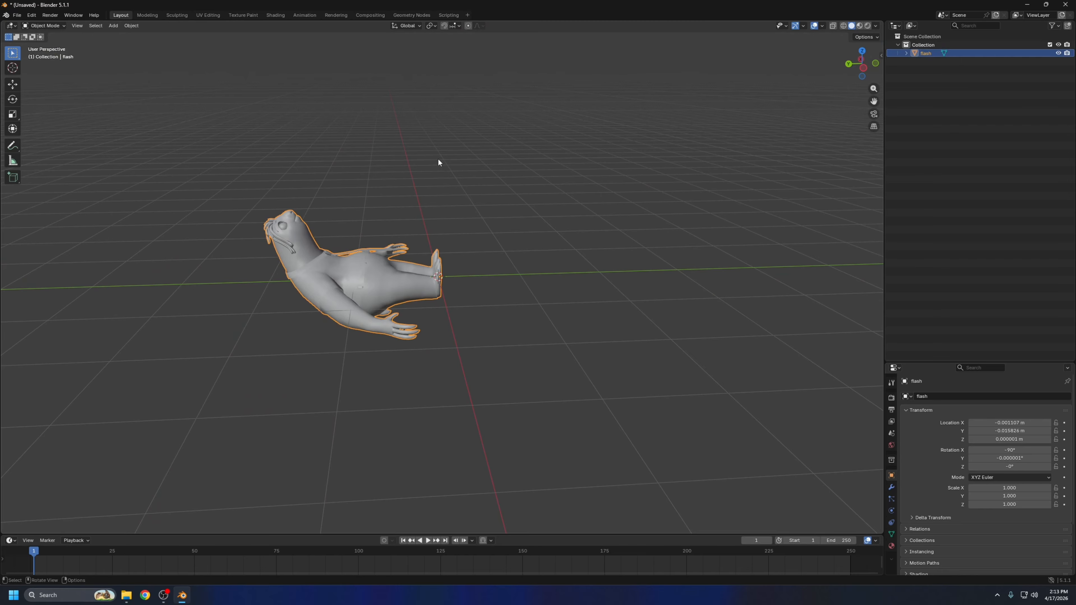
middle_drag(442, 231, 430, 282)
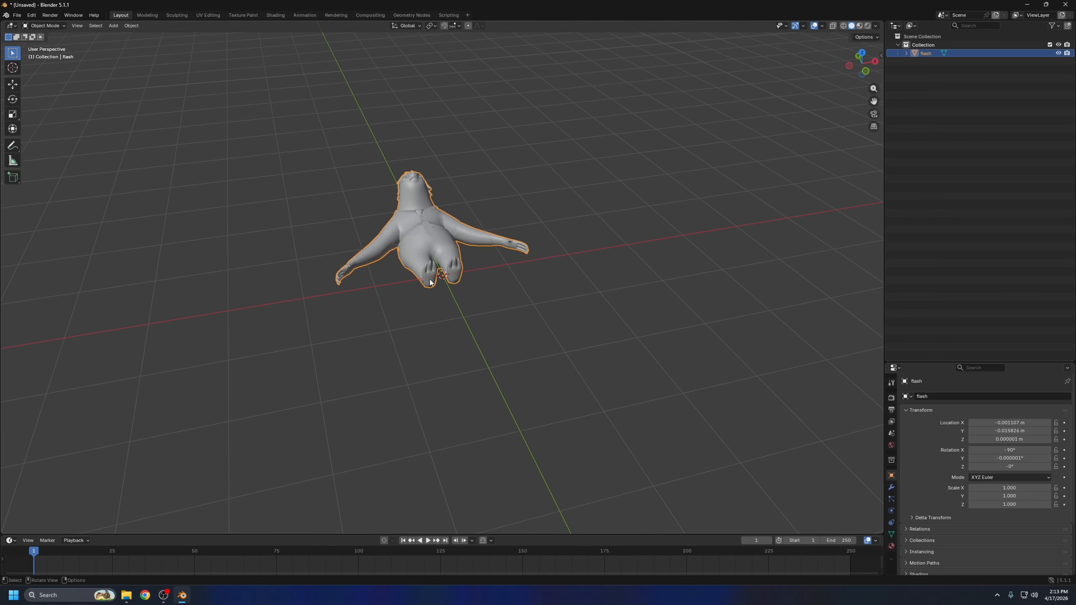
middle_drag(504, 360, 611, 253)
key(Left)
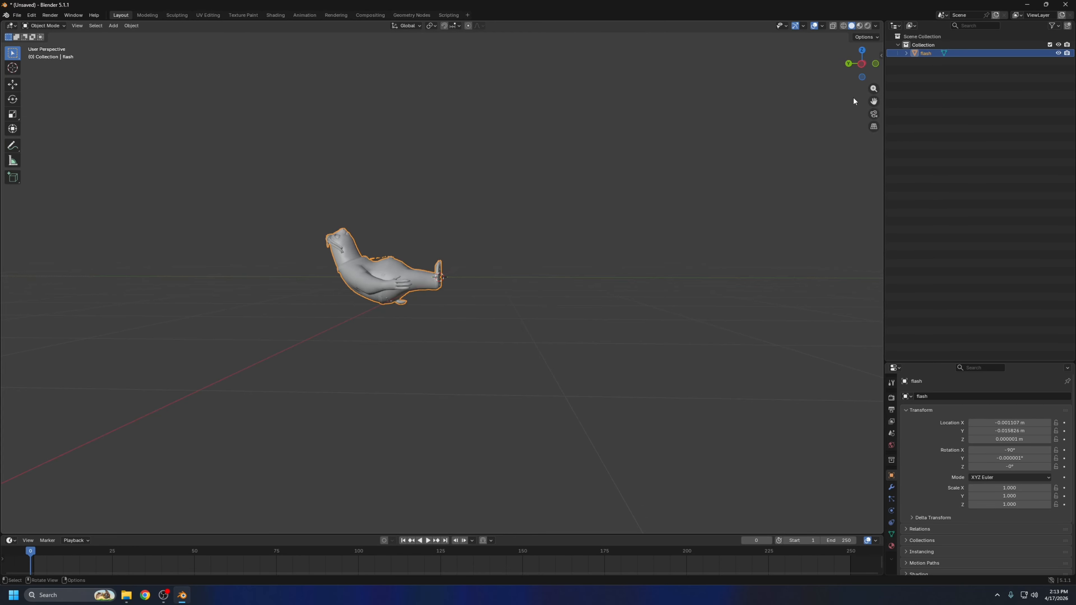
click(861, 67)
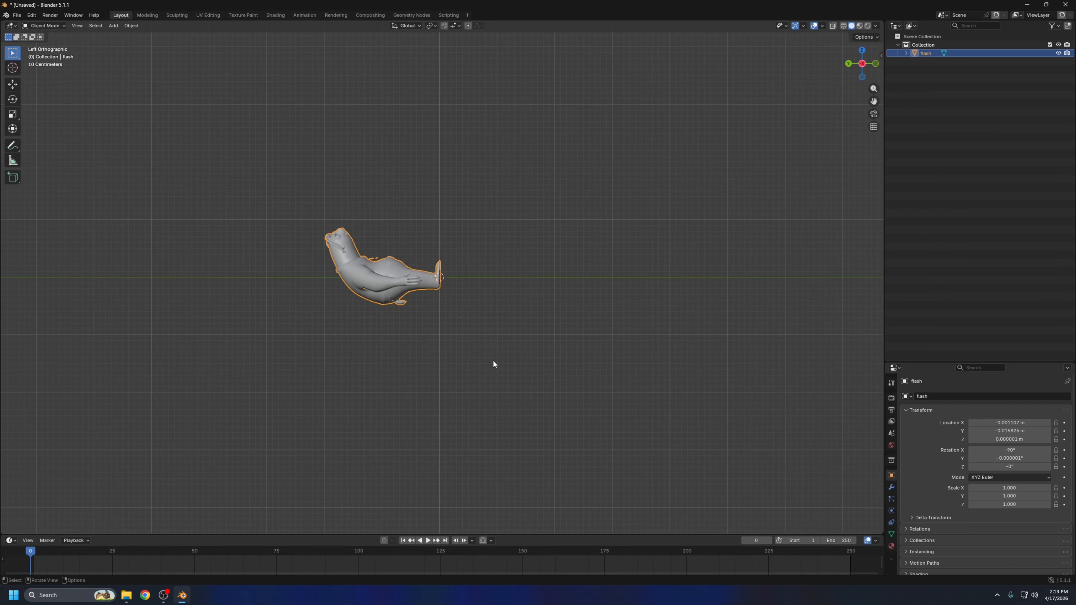
text(r)
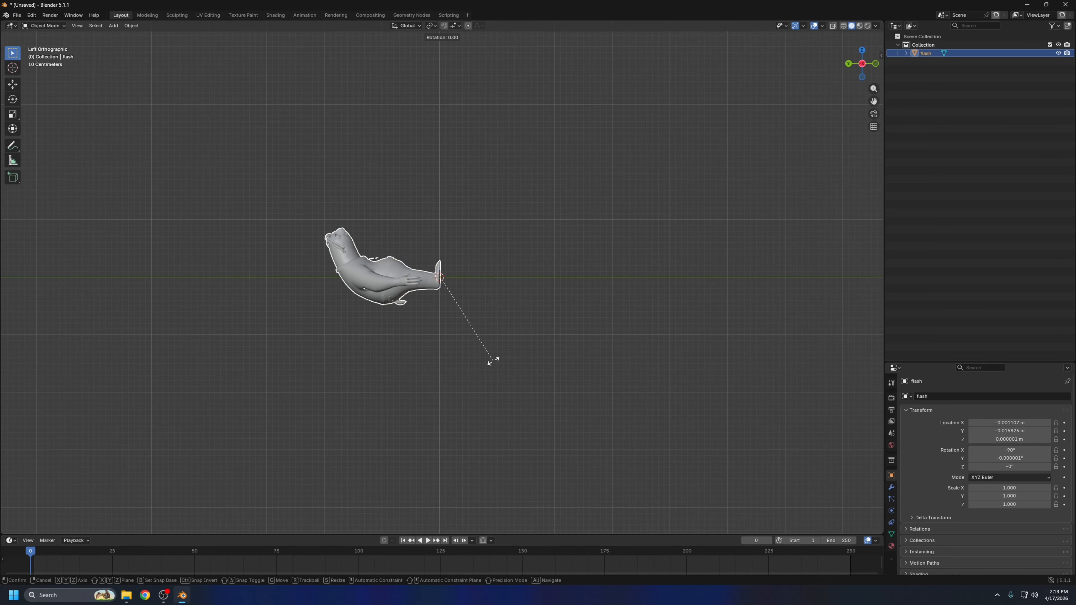
text(90)
key(Return)
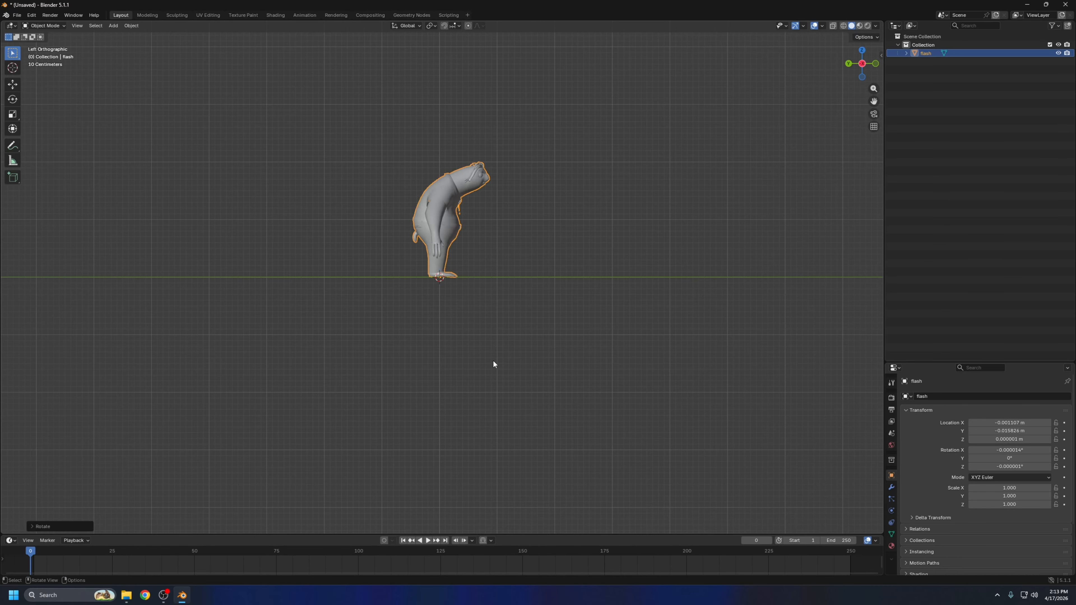
middle_drag(492, 360, 620, 171)
middle_drag(595, 135, 488, 149)
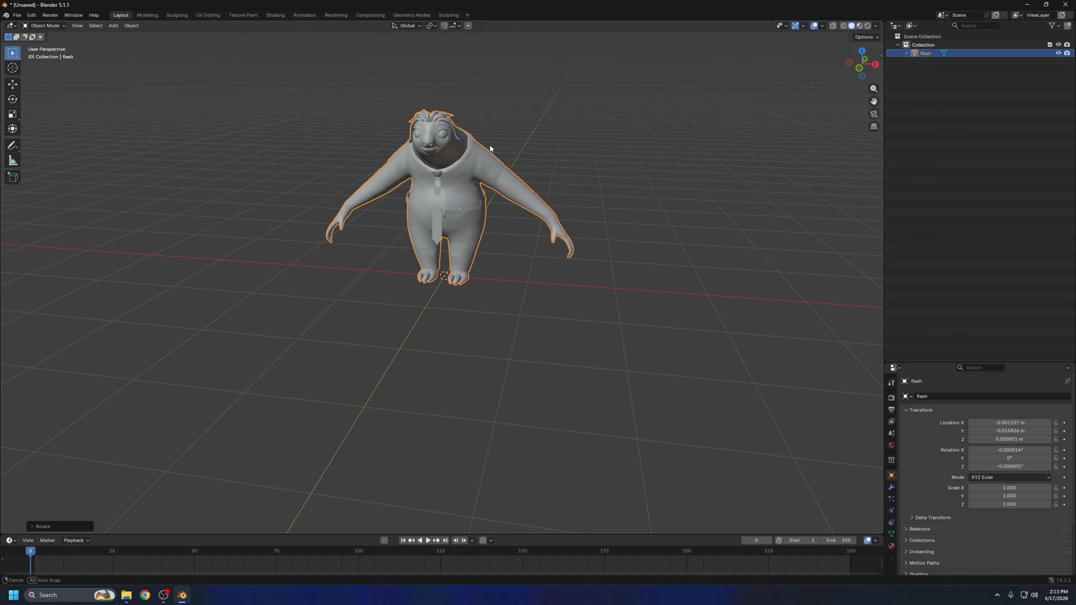
click(985, 107)
middle_drag(377, 302, 639, 354)
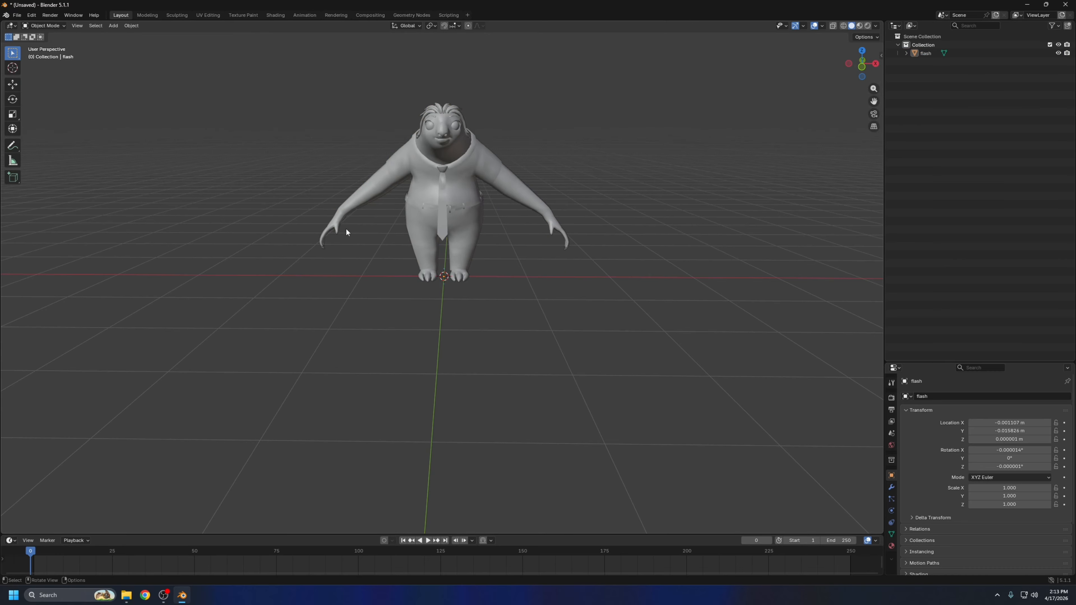
Open the add-ons list in the preferences and check that Rigify is enabled
click(32, 14)
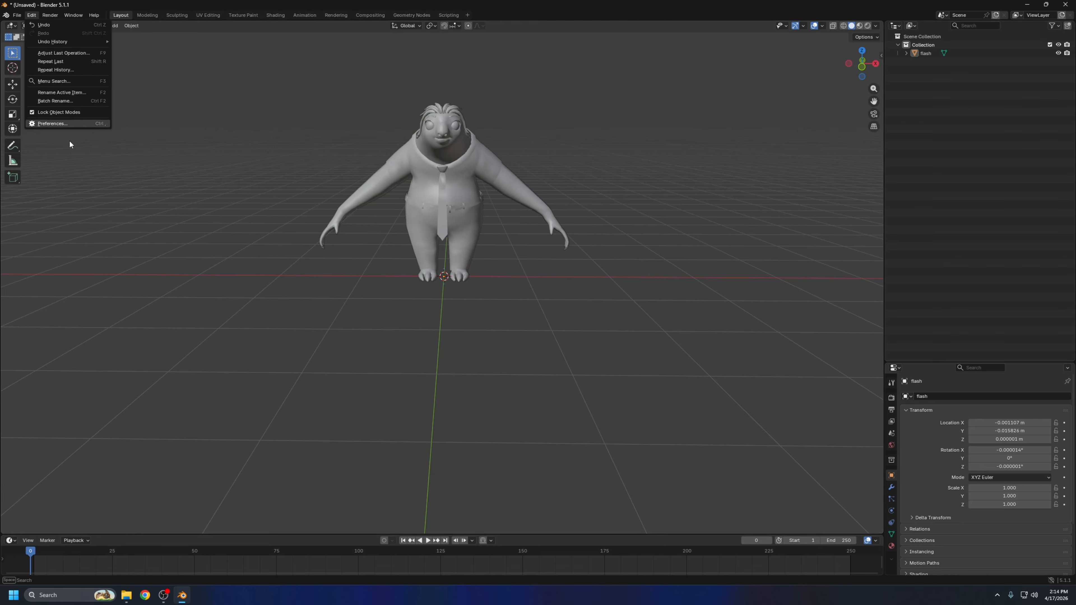
click(47, 124)
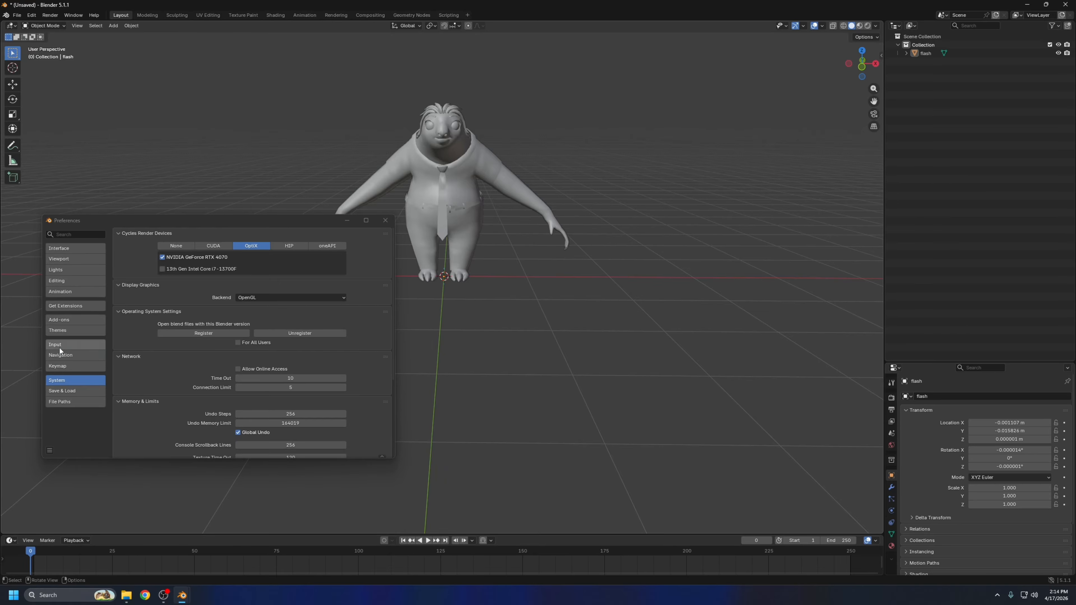
click(65, 321)
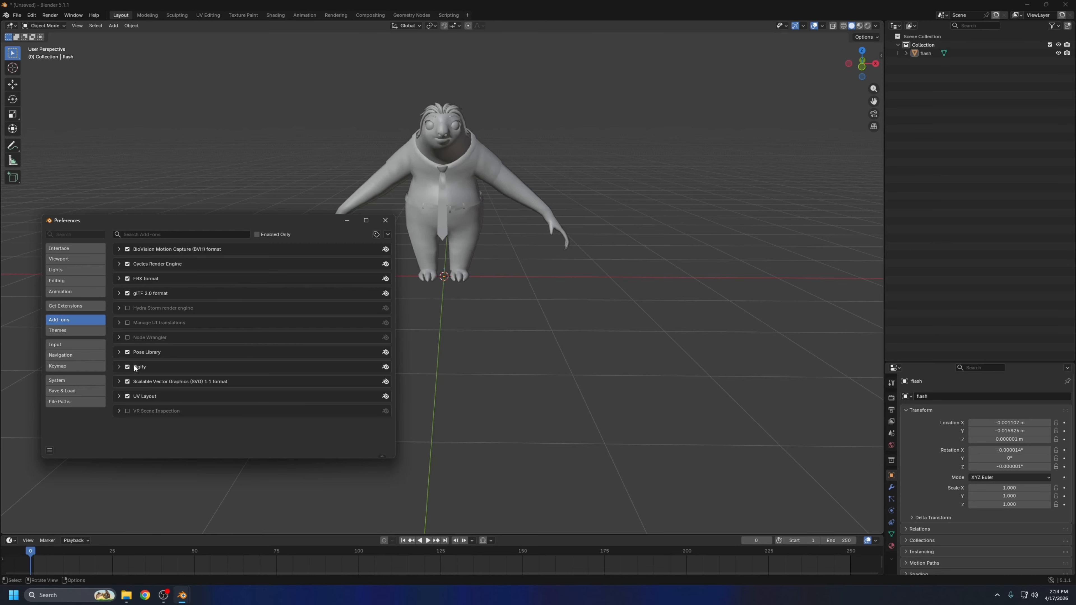
Close the preferences and add a single-bone armature at the world origin
click(57, 449)
click(72, 424)
click(384, 221)
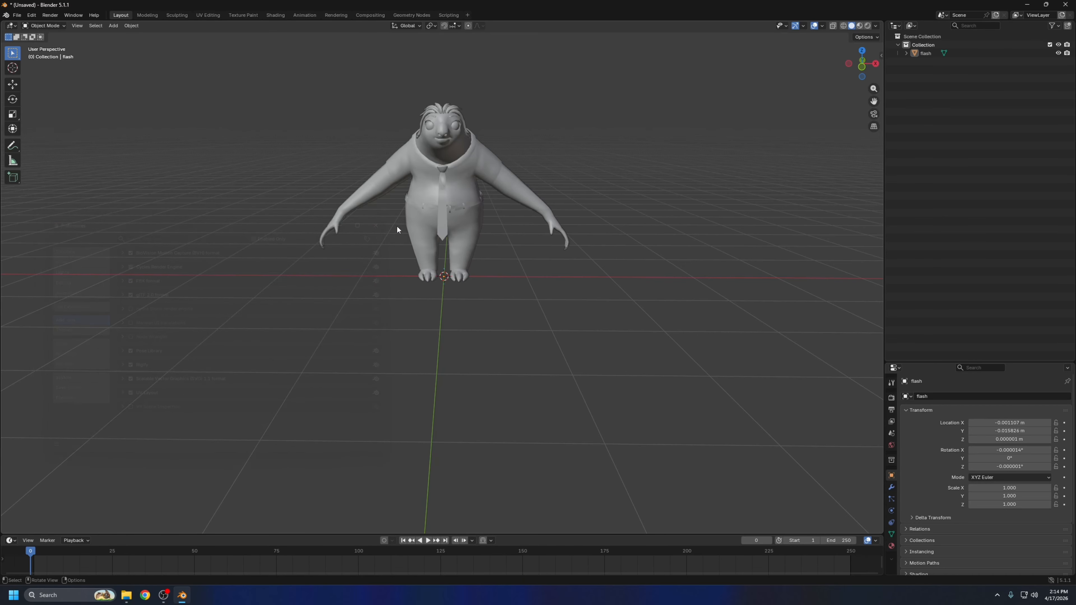
click(113, 26)
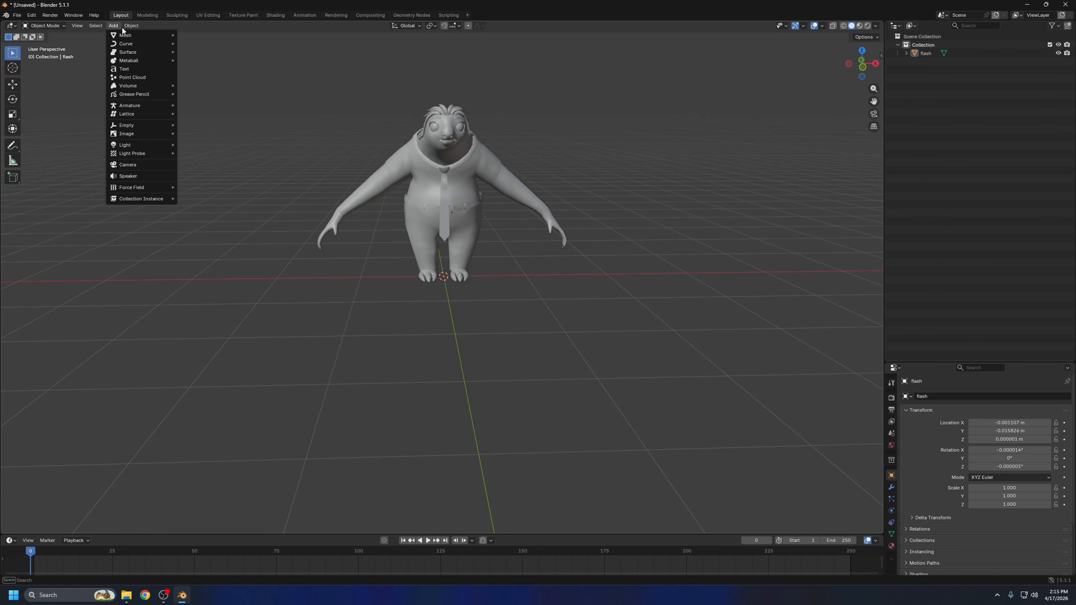
mouse_move(135, 105)
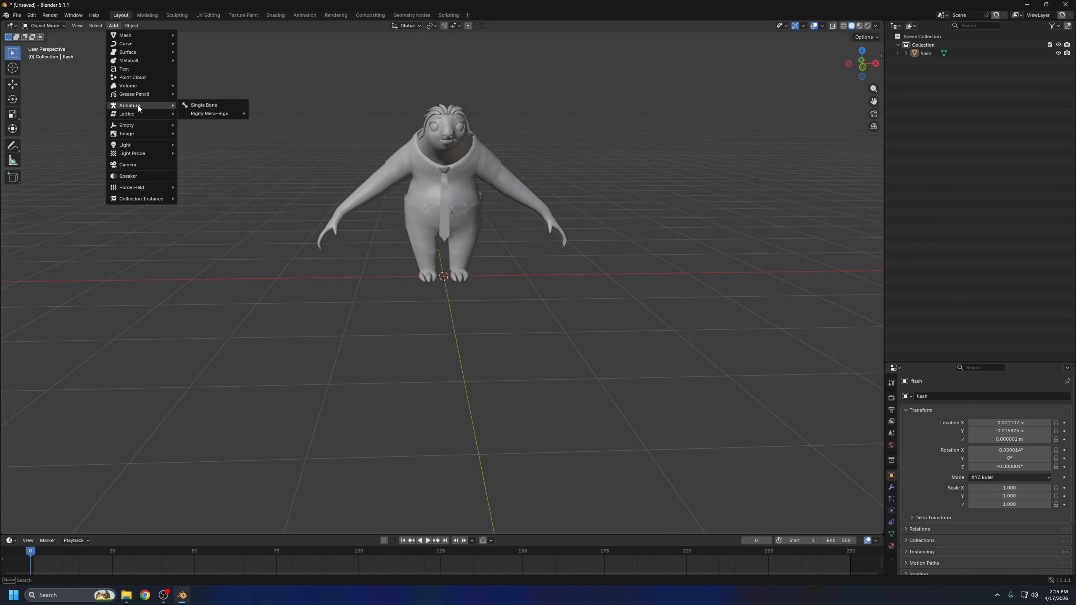
click(206, 106)
middle_drag(687, 272, 464, 187)
scroll(461, 193, up, 5)
key(g)
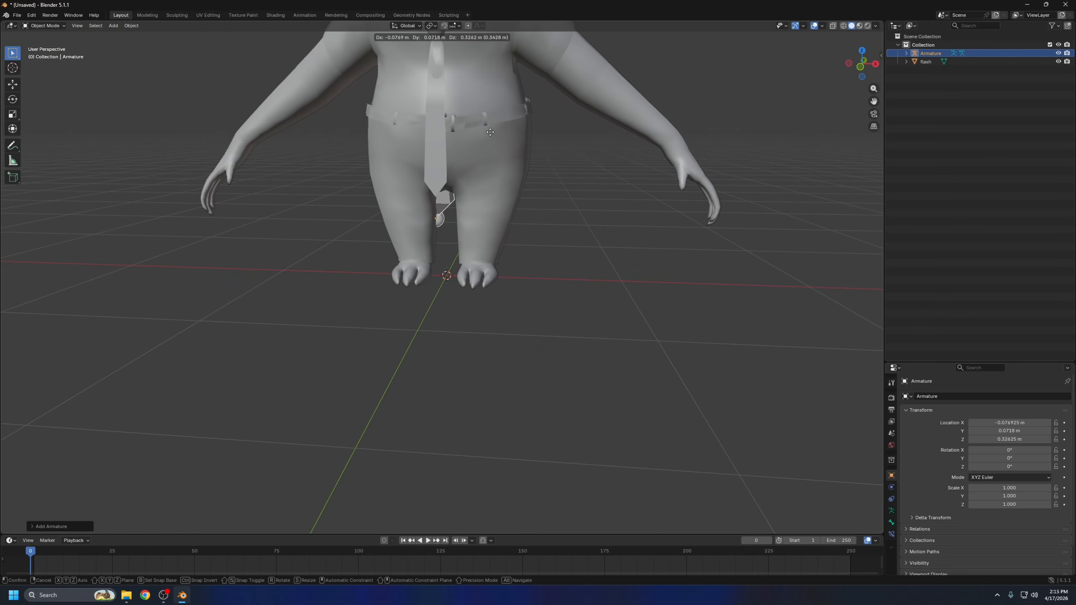
key(Escape)
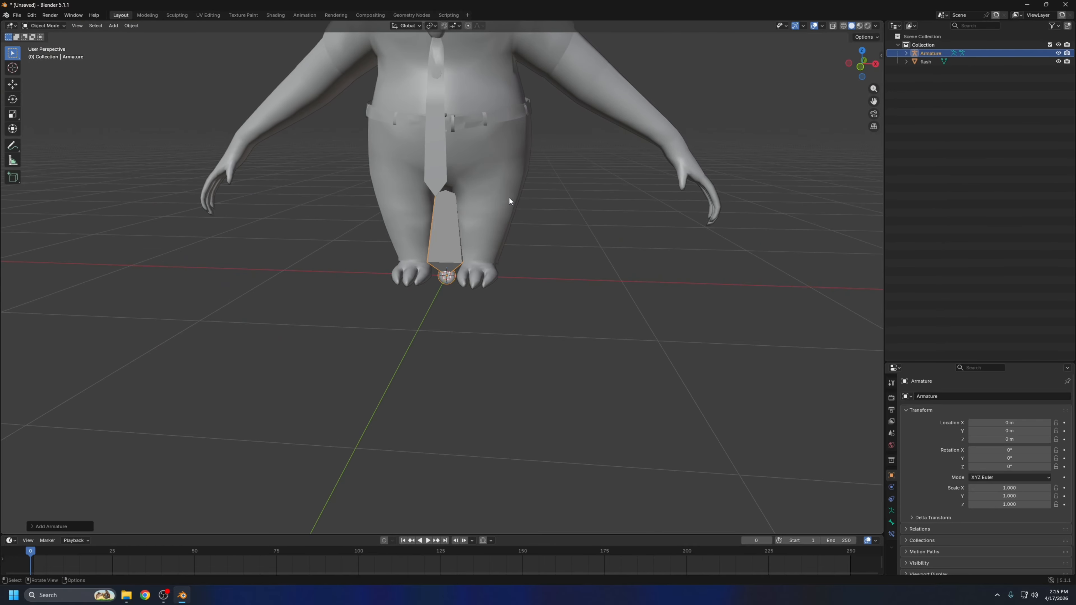
scroll(510, 197, down, 4)
middle_drag(544, 211, 504, 242)
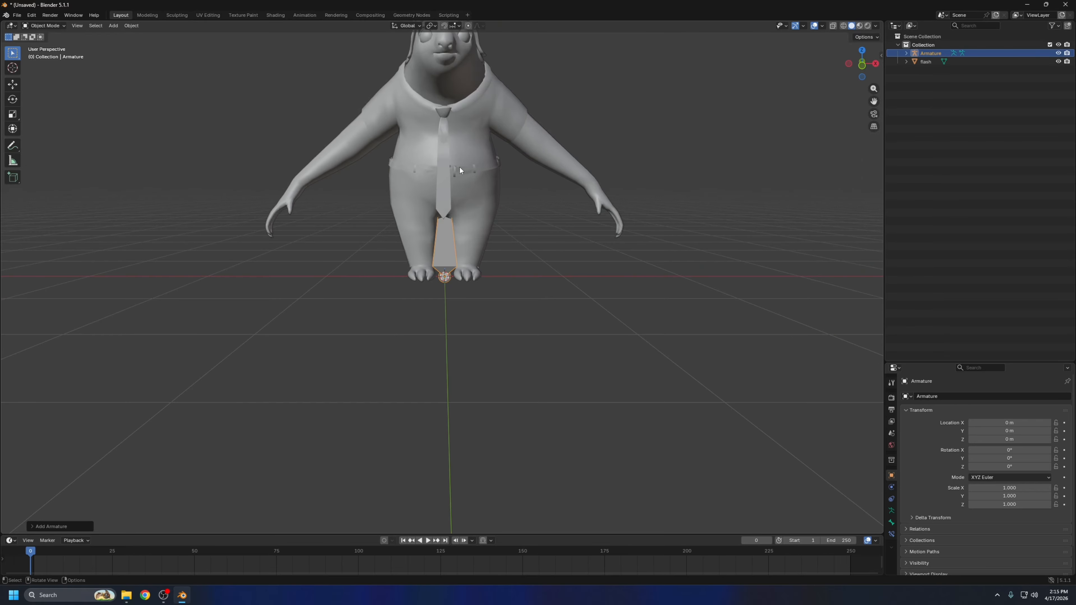
key(g)
key(Escape)
middle_drag(497, 212, 516, 234)
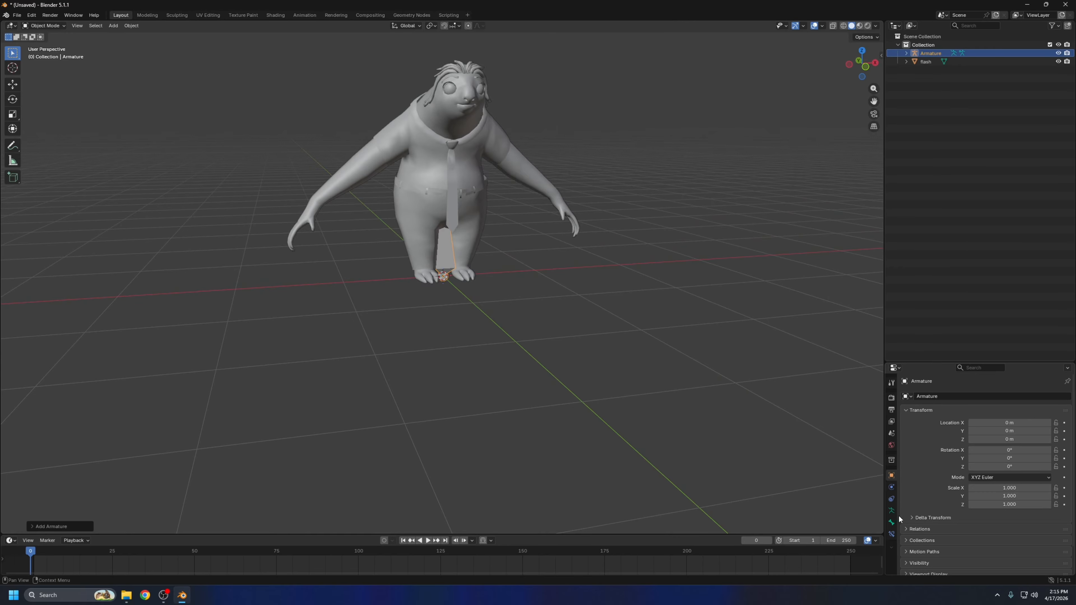
right_click(530, 293)
middle_drag(592, 236, 567, 244)
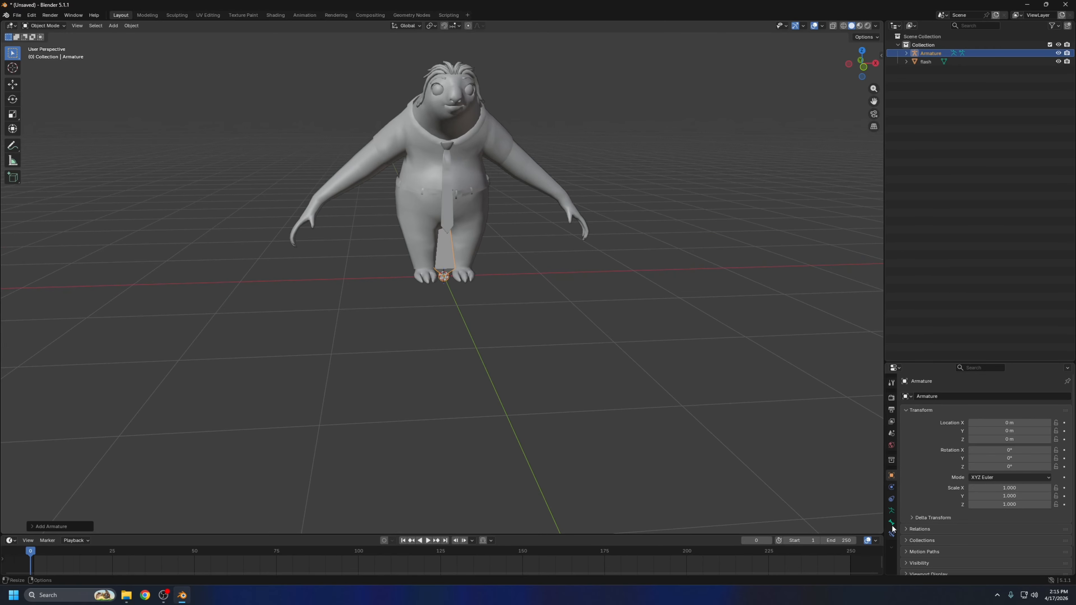
Enable In Front in the armature's viewport display settings so its bone draws over the character mesh
click(892, 511)
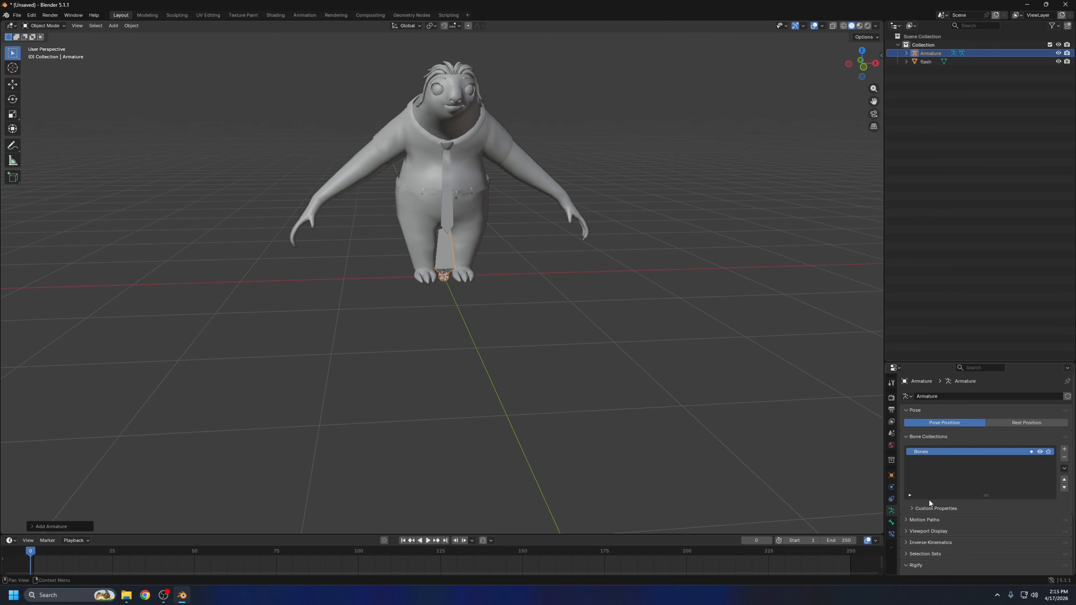
click(921, 531)
scroll(970, 526, down, 3)
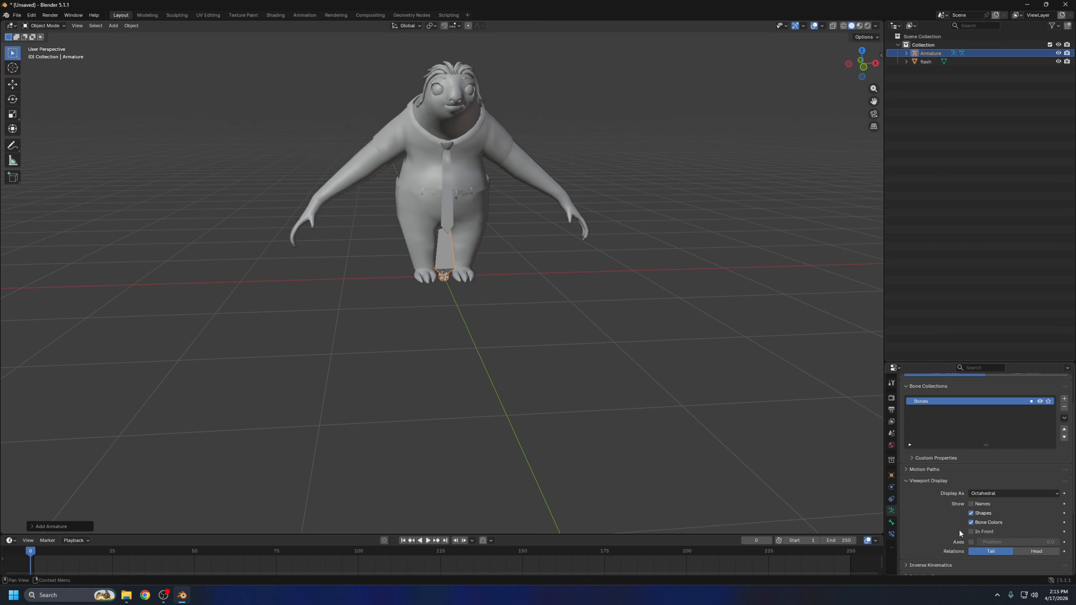
click(972, 532)
middle_drag(602, 297, 494, 276)
key(g)
right_click(546, 176)
key(alt+a)
Switch to the front orthographic view and enter Edit Mode on the armature
mouse_move(546, 224)
middle_down()
mouse_move(570, 229)
mouse_move(552, 236)
mouse_move(559, 227)
middle_up()
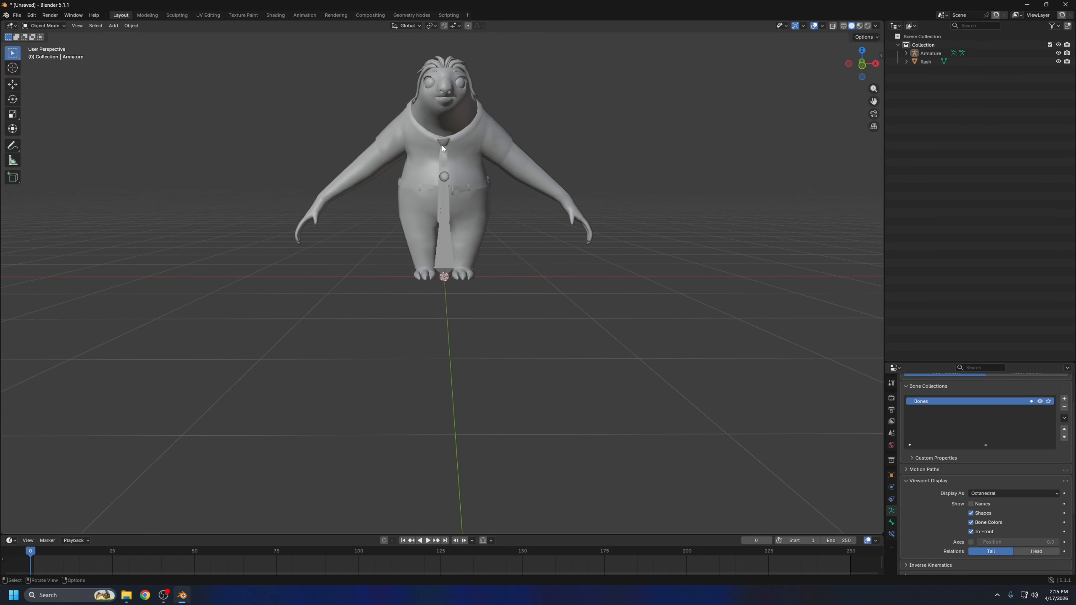
click(861, 66)
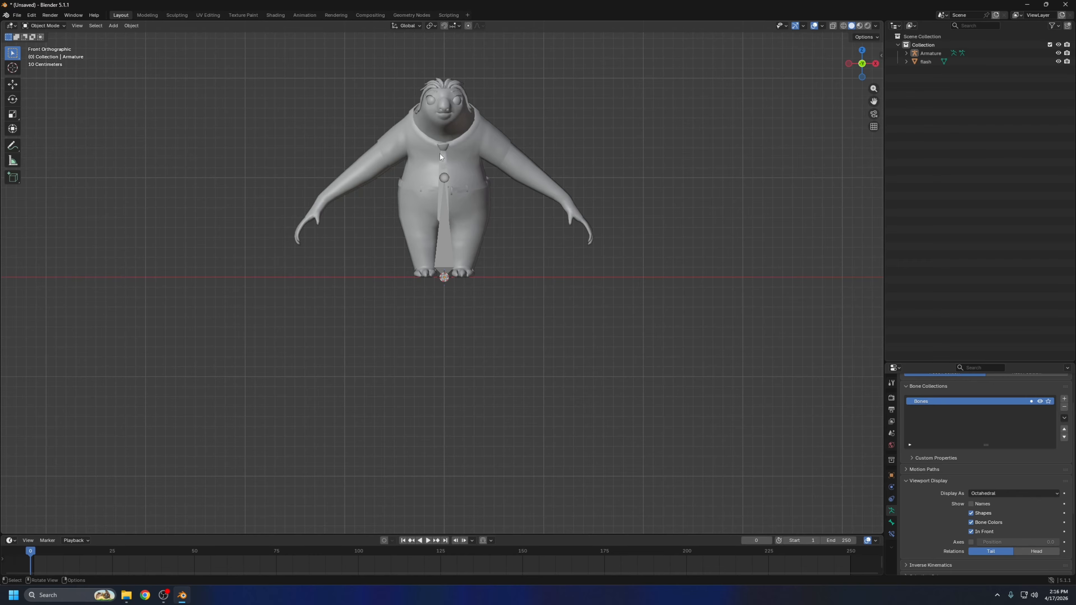
click(436, 268)
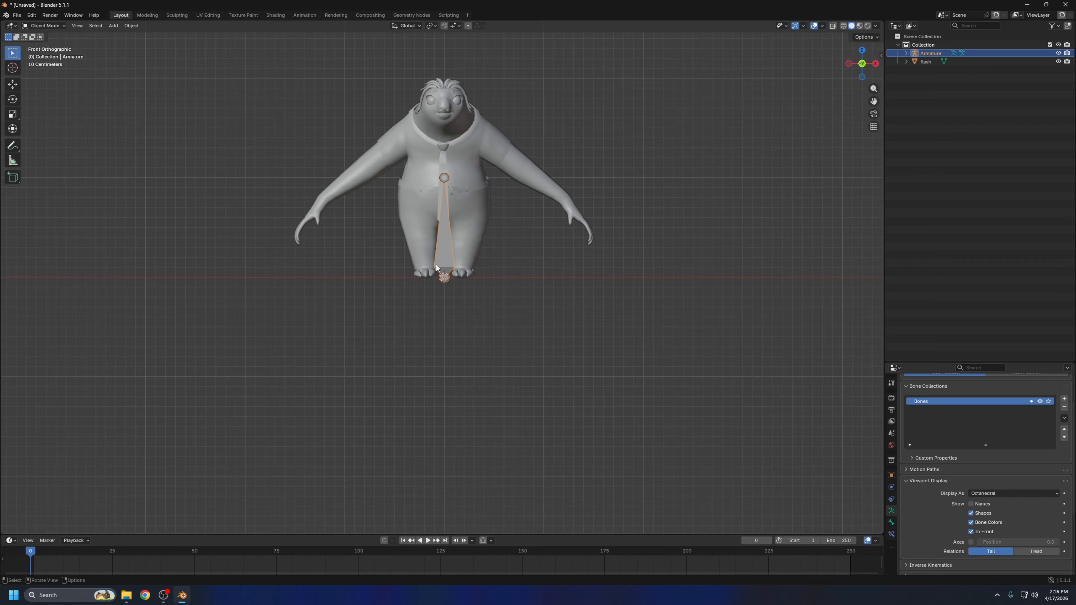
click(45, 25)
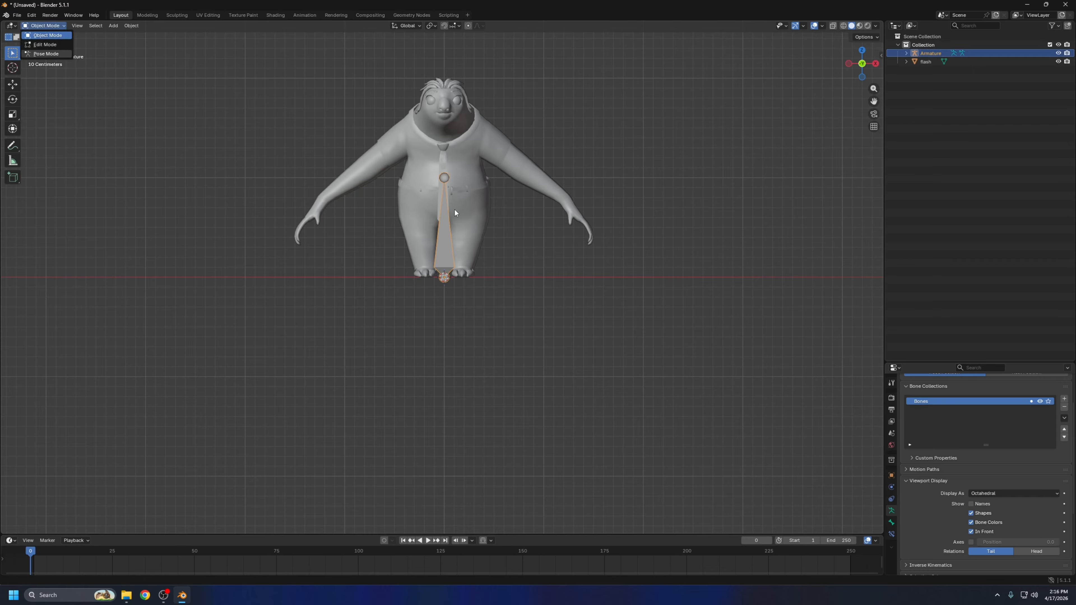
key(Tab)
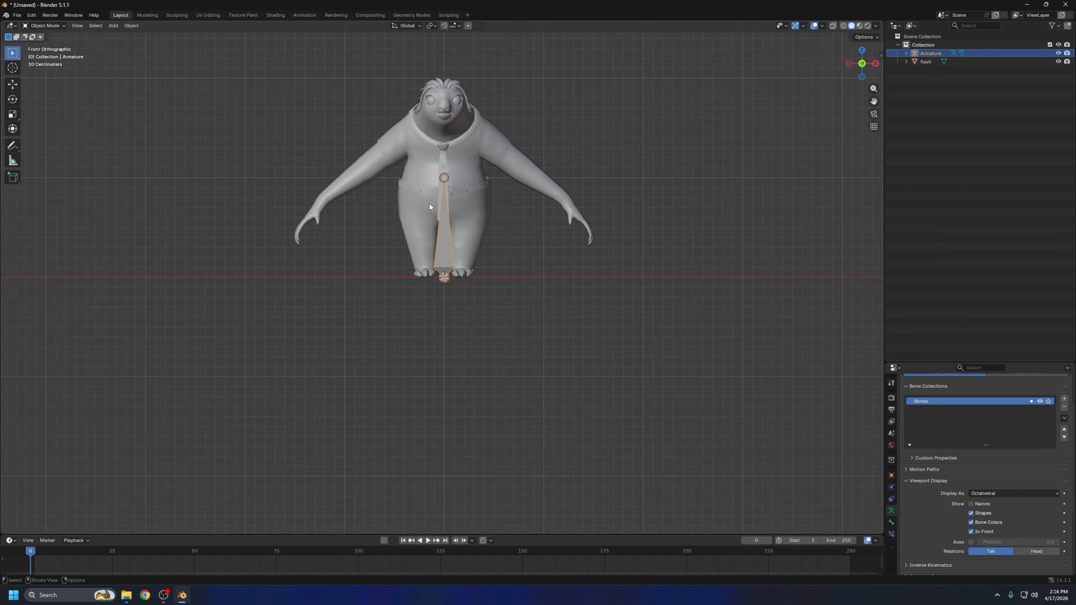
click(42, 25)
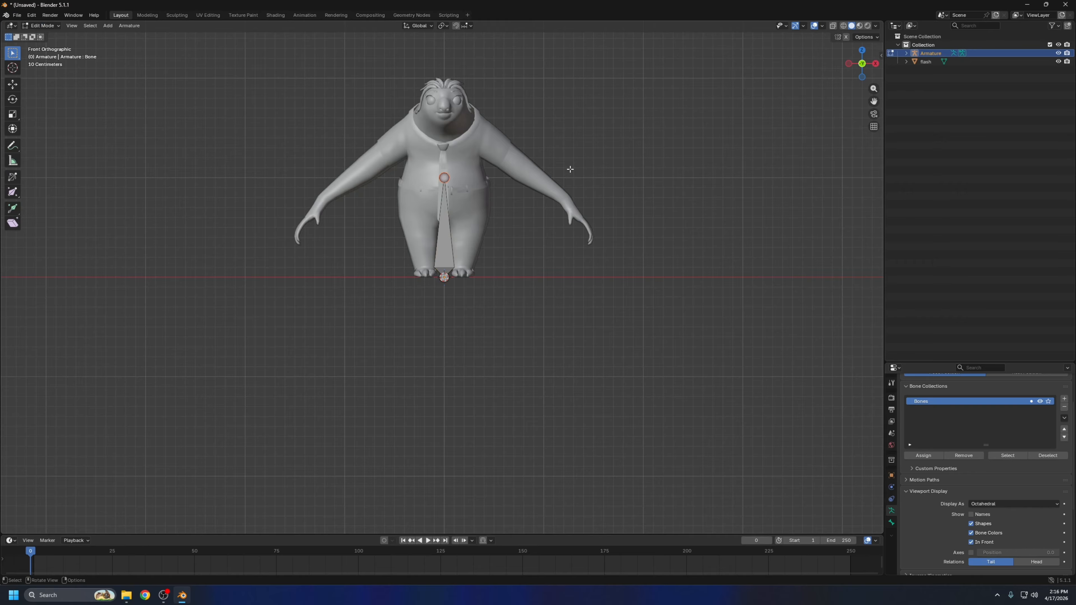
Select the bone's tip, base and body in turn to examine its parts
key(a)
click(444, 177)
click(428, 270)
click(443, 229)
scroll(441, 233, up, 2)
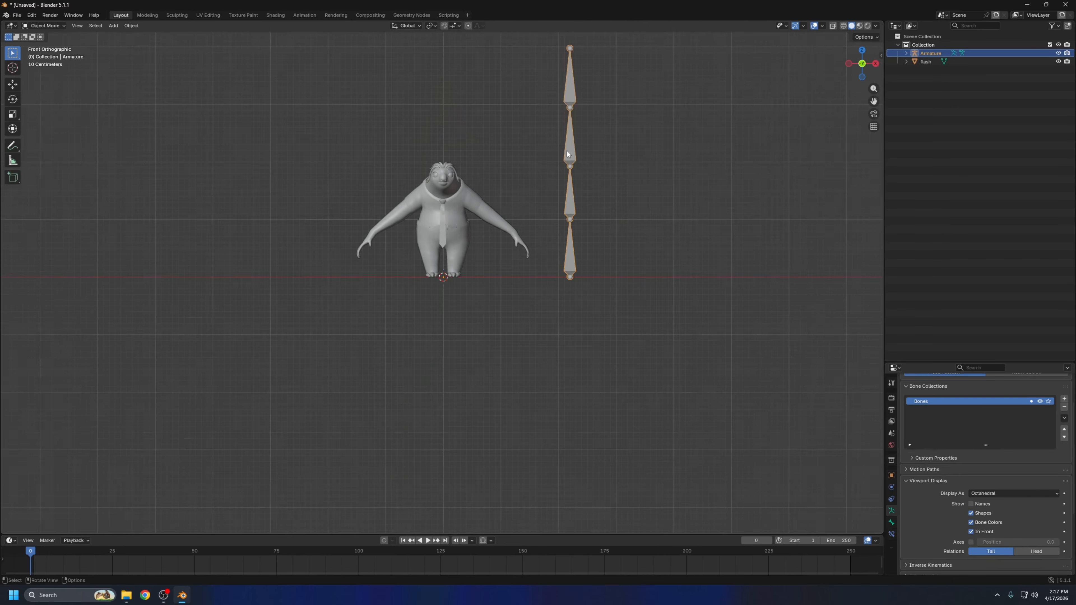
Switch the four-bone chain beside the character to Pose Mode and try rotating its bones
click(44, 25)
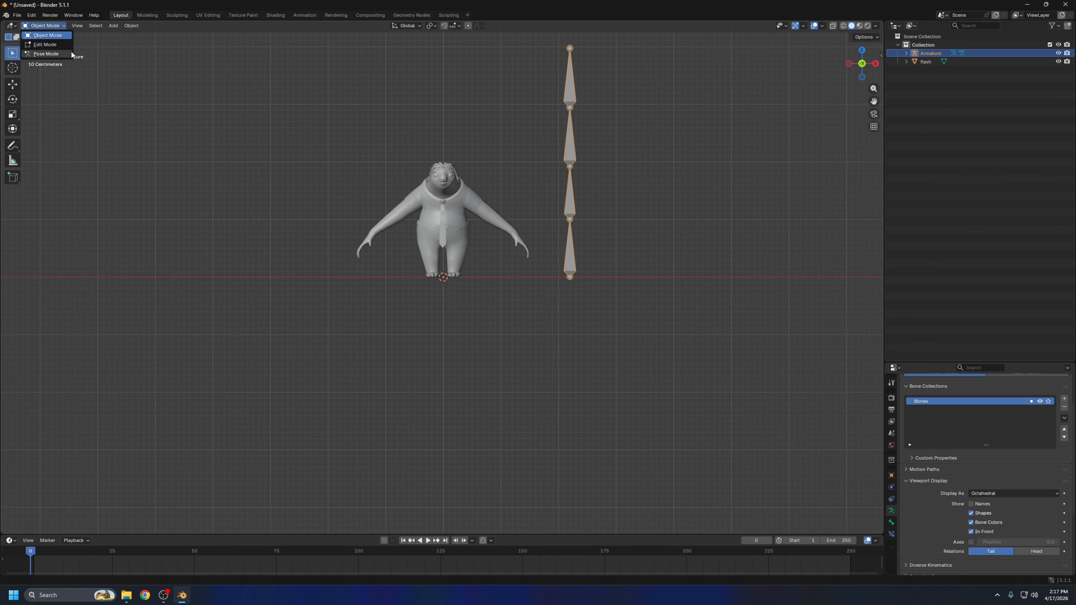
click(44, 25)
click(46, 54)
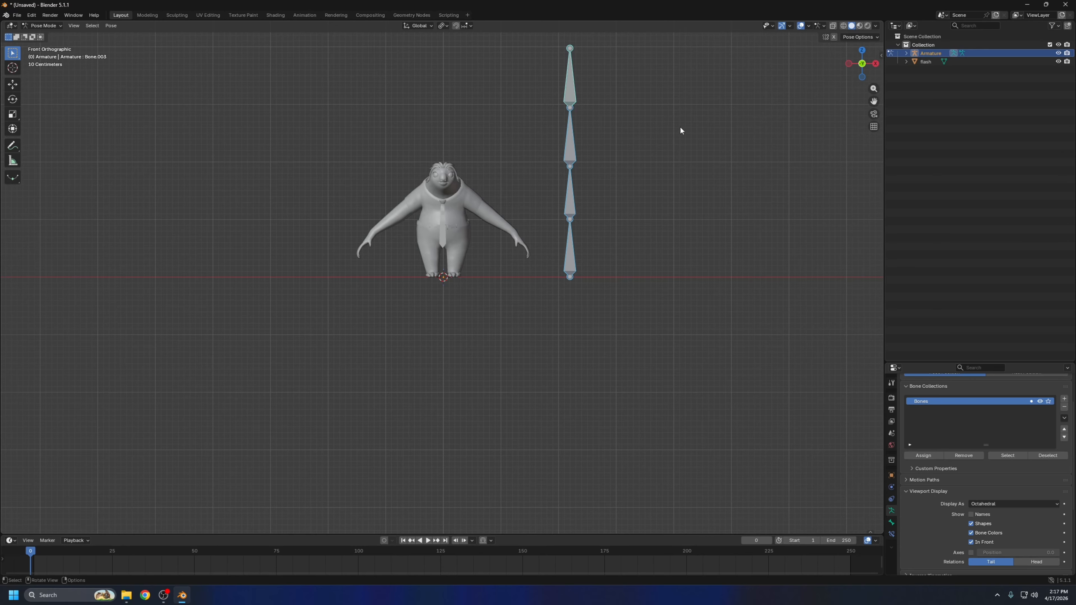
key(r)
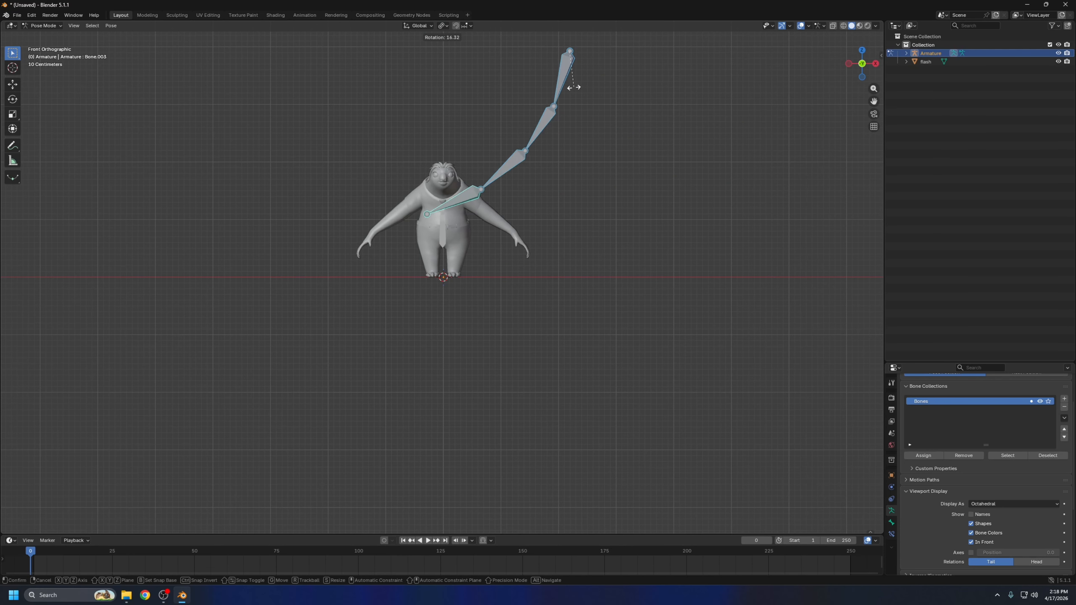
right_click(577, 264)
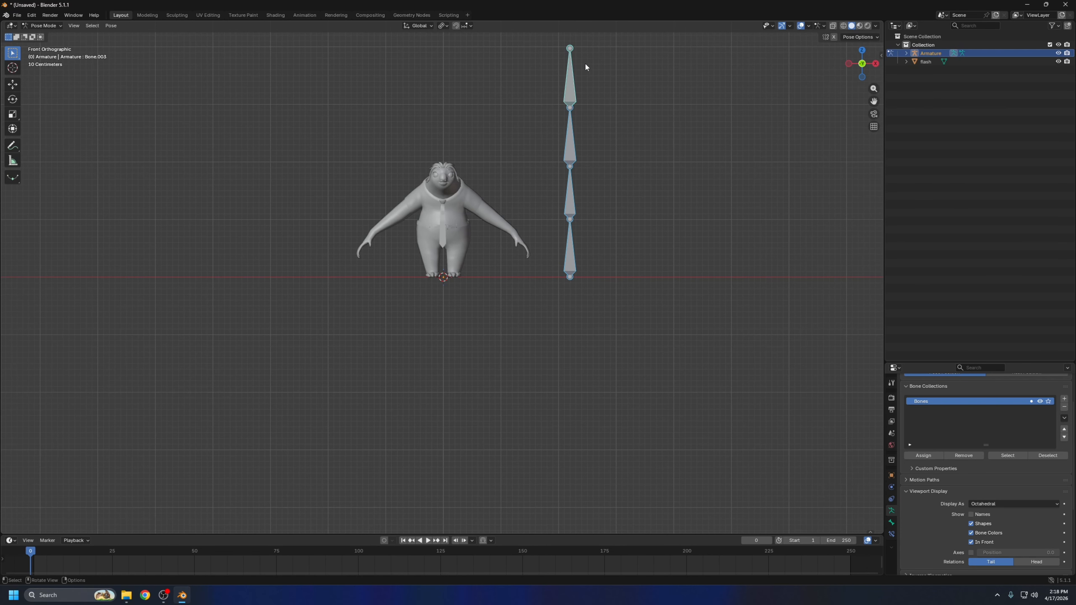
key(r)
right_click(582, 72)
key(r)
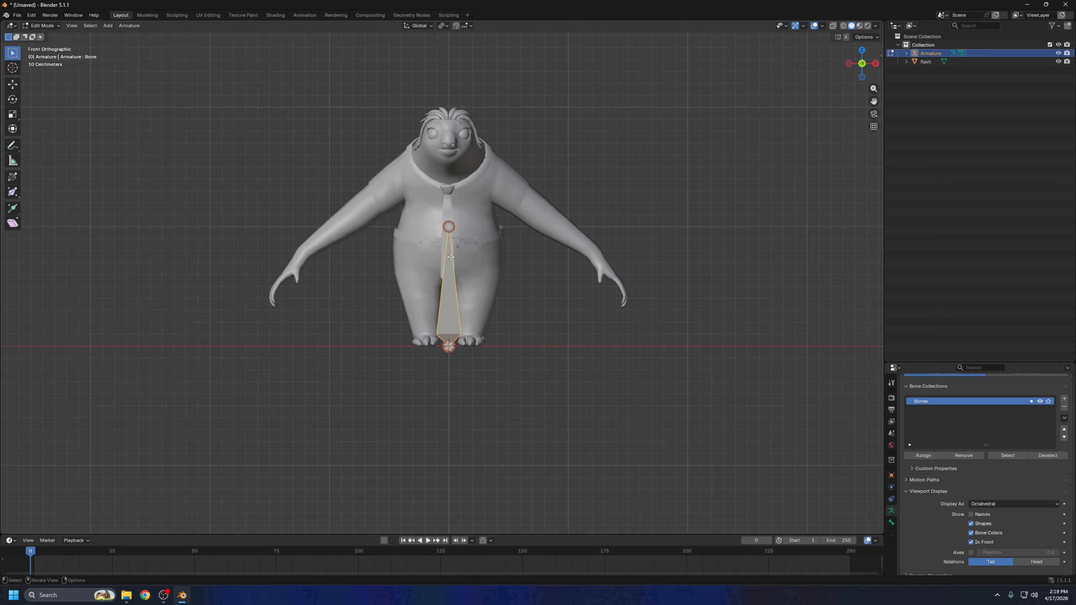
Scale the single bone to about 0.25 in Edit Mode and raise it along Z to the character's pelvis
key(s)
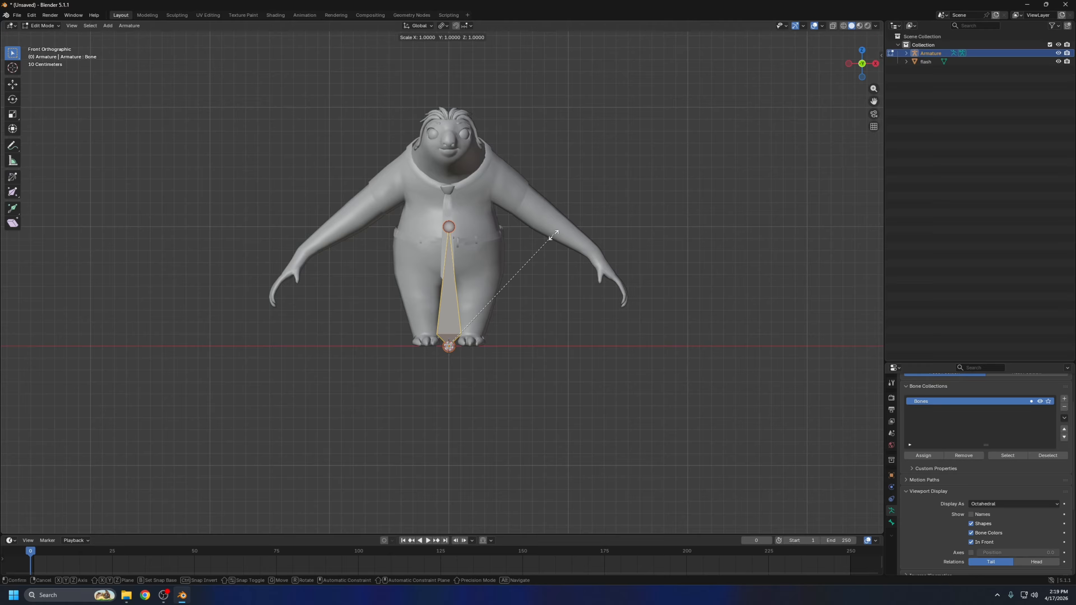
click(473, 317)
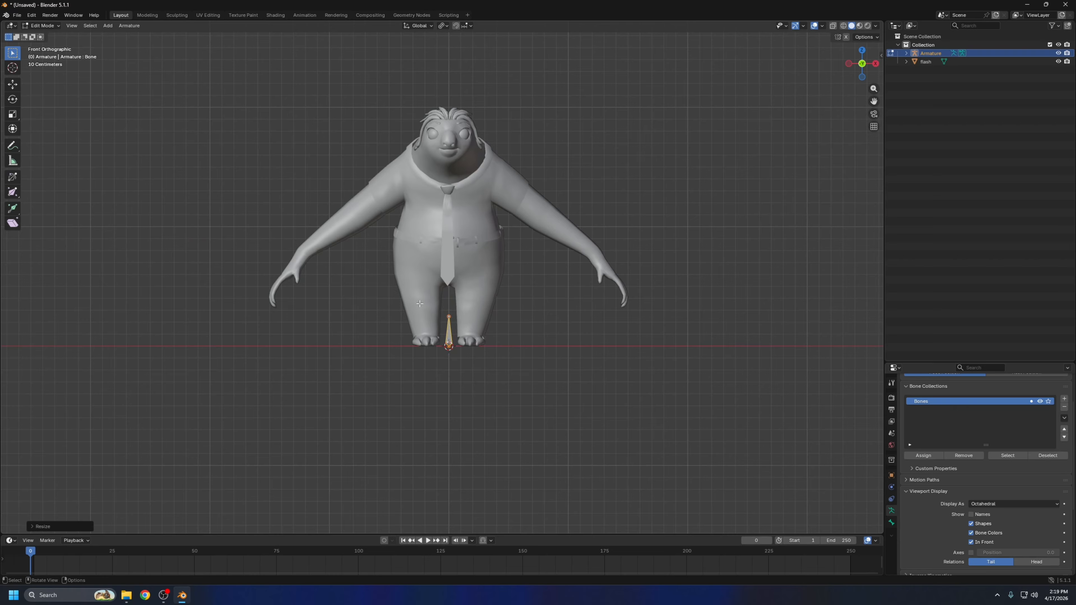
key(g)
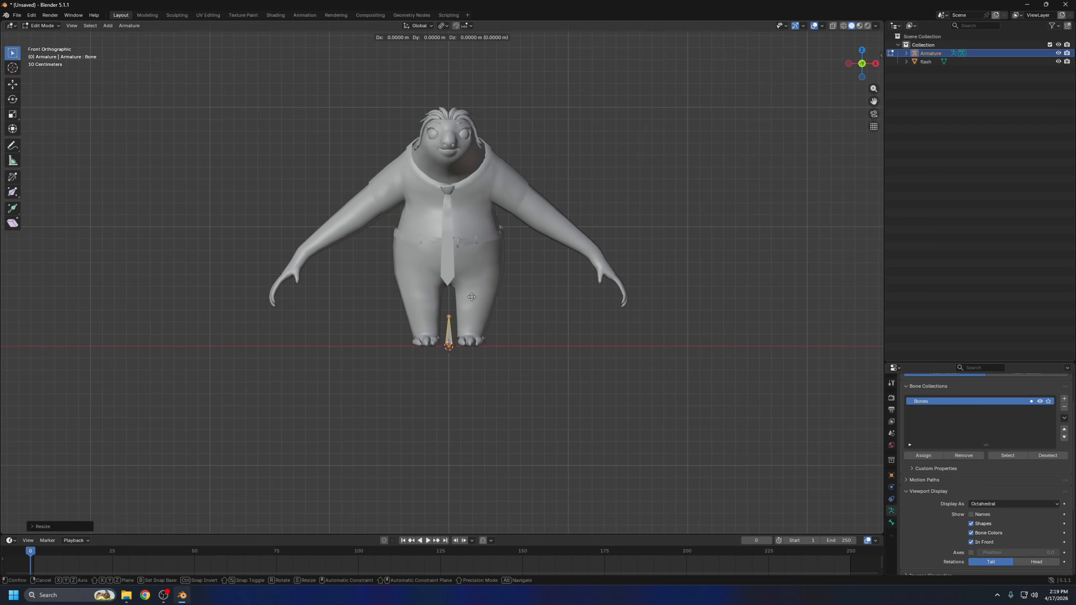
key(z)
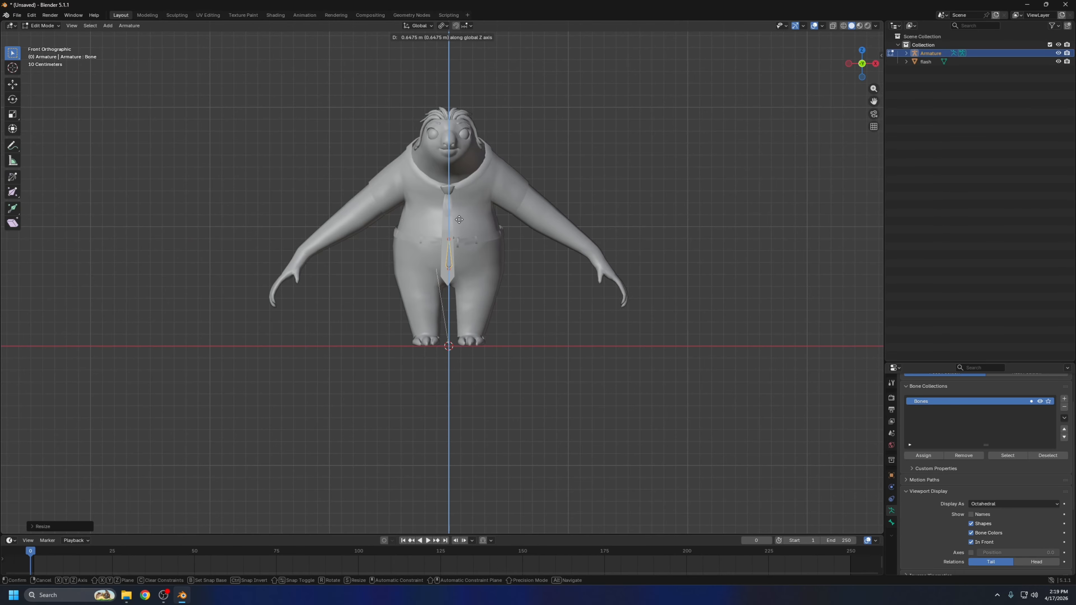
click(459, 220)
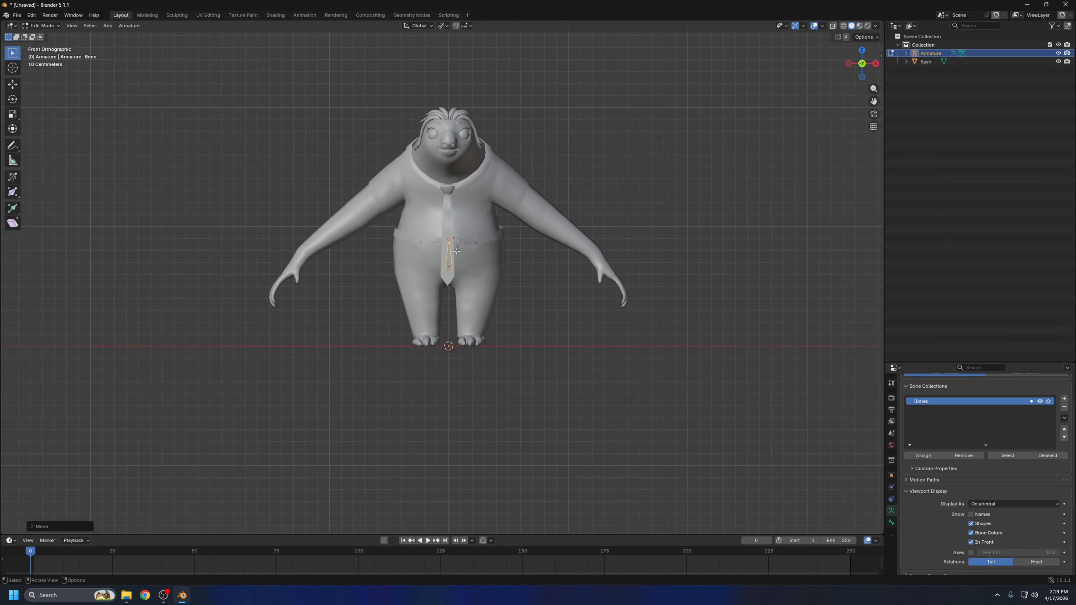
Lower the tip of the pelvis bone slightly along Z to just below the belt line
scroll(447, 224, up, 3)
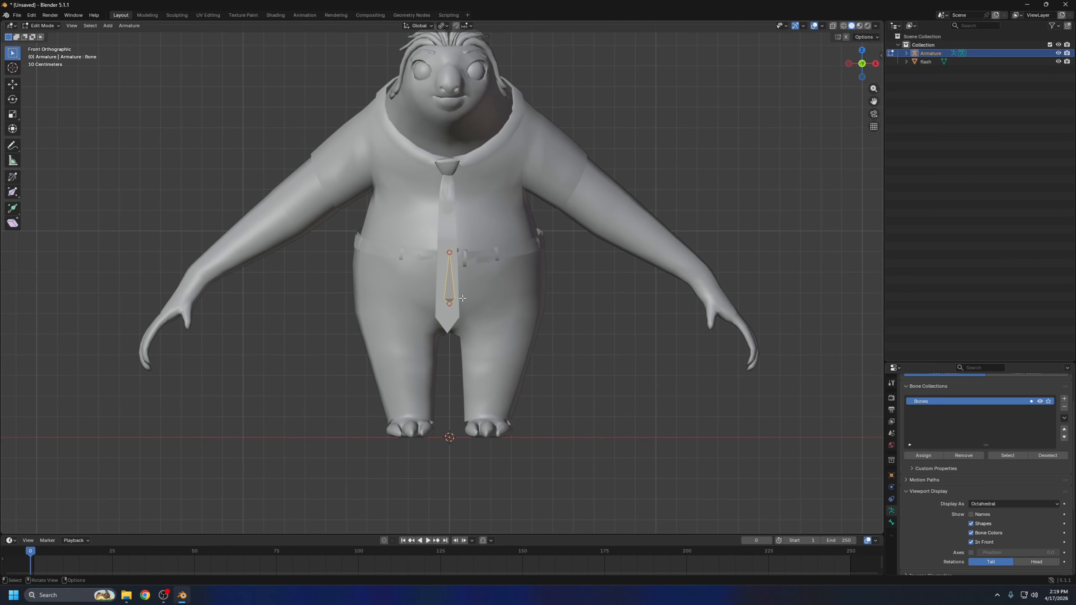
click(450, 252)
key(g)
key(z)
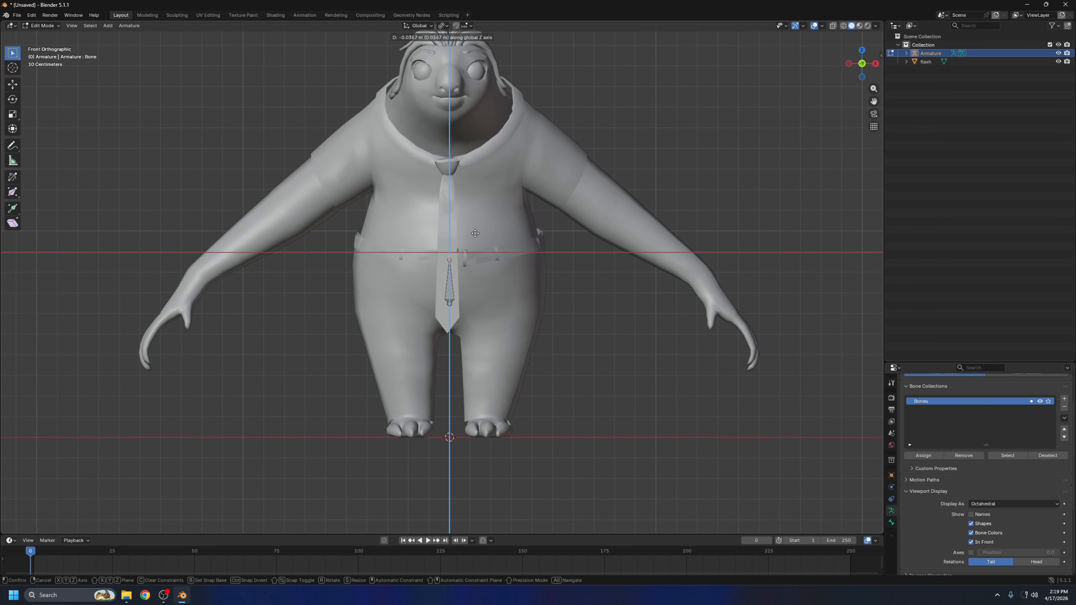
click(474, 238)
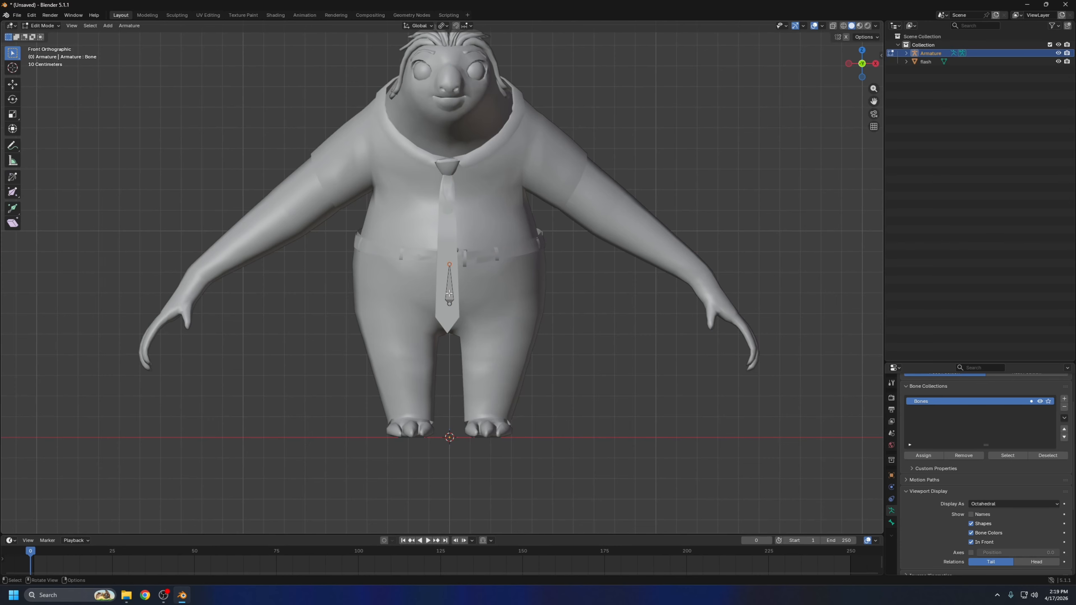
Extrude a second bone up along Z to the chest and adjust the lower bone and the shared joint along Z
scroll(450, 263, up, 2)
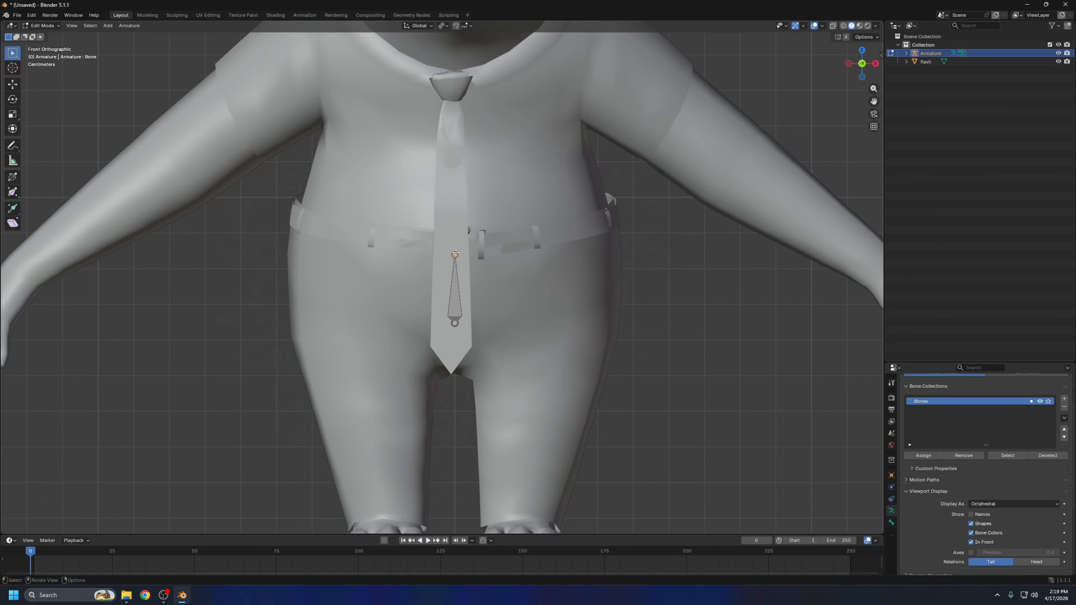
scroll(450, 263, down, 2)
key(e)
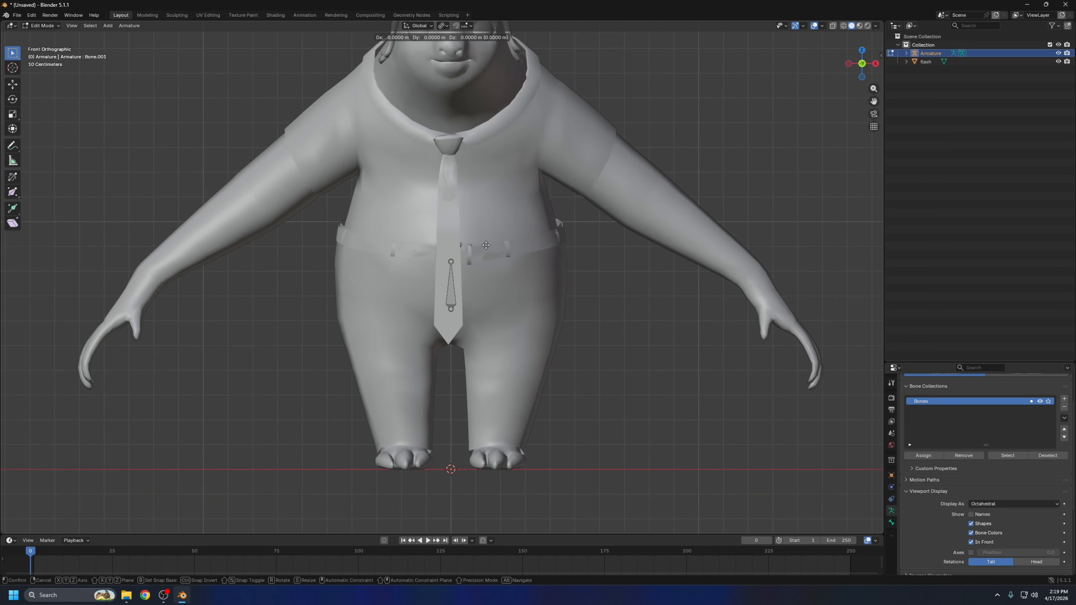
key(z)
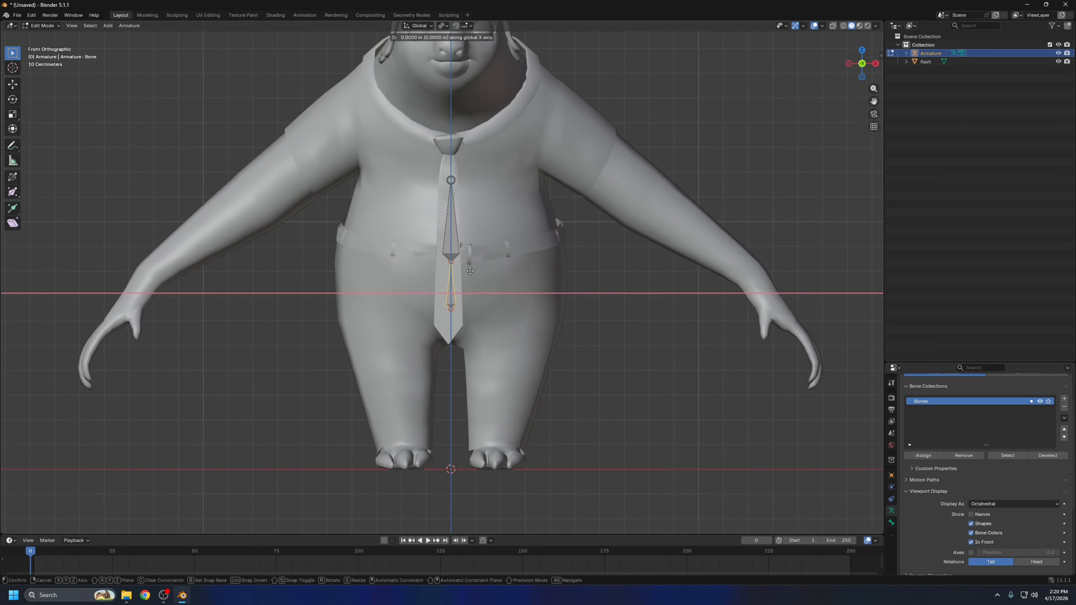
key(z)
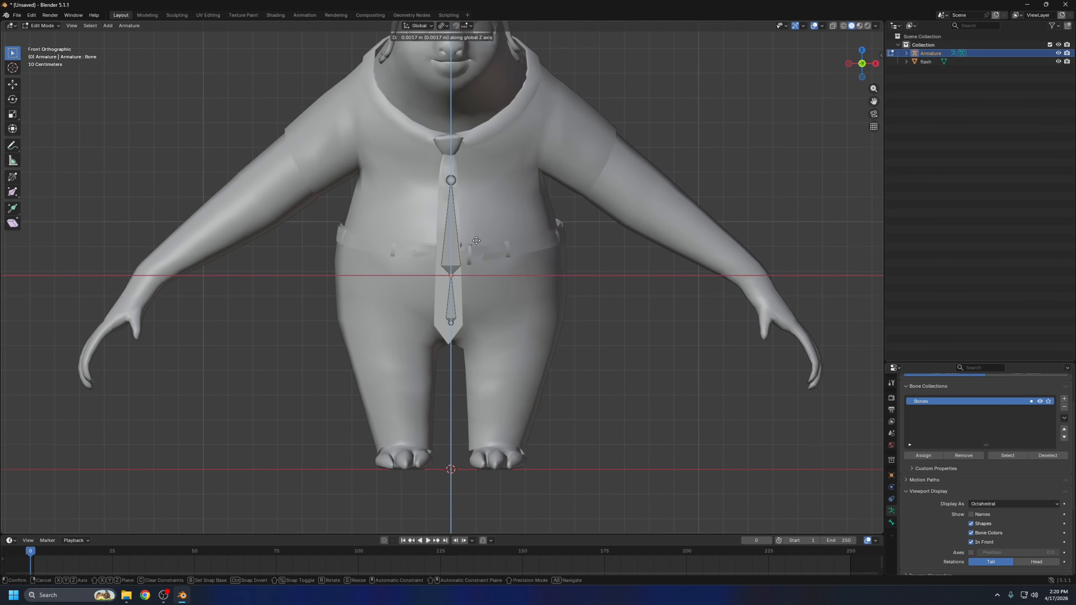
click(475, 228)
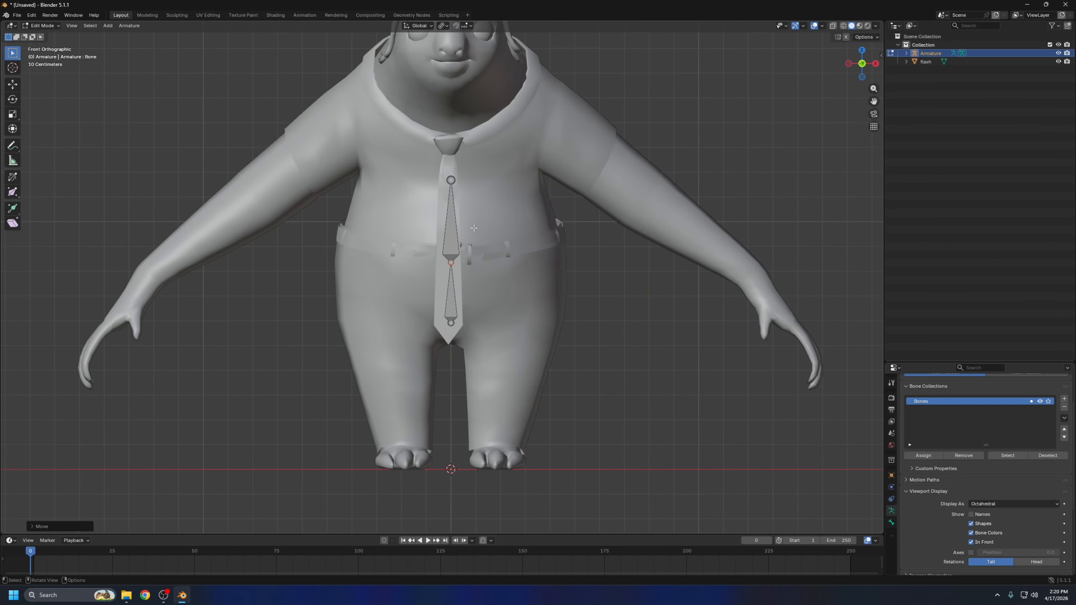
Extrude a third bone about 0.2 m straight up along Z from the chest joint to the collar
scroll(479, 225, down, 1)
click(450, 197)
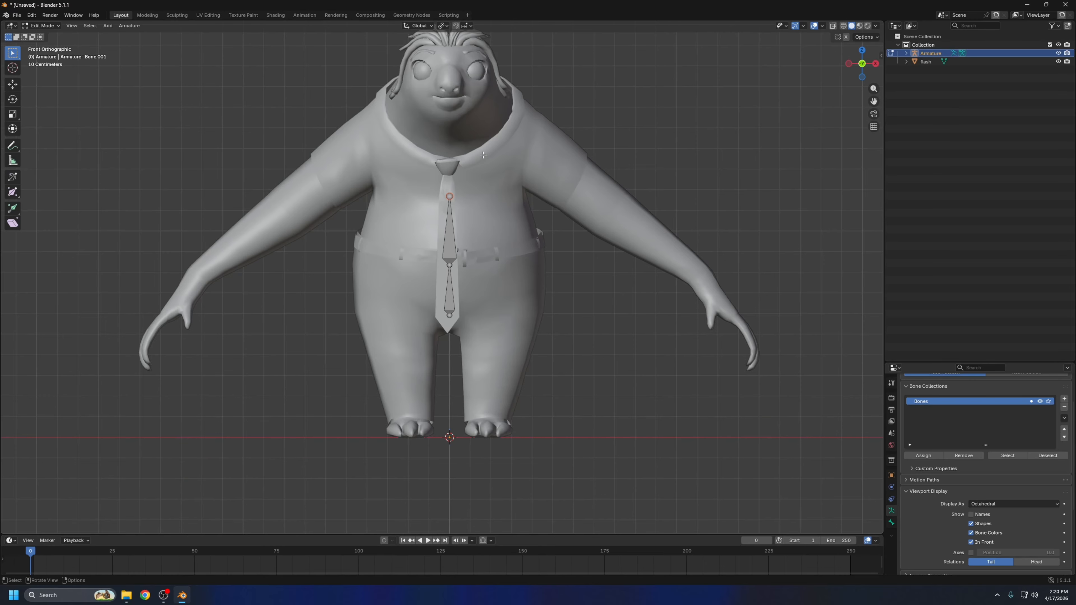
key(e)
key(z)
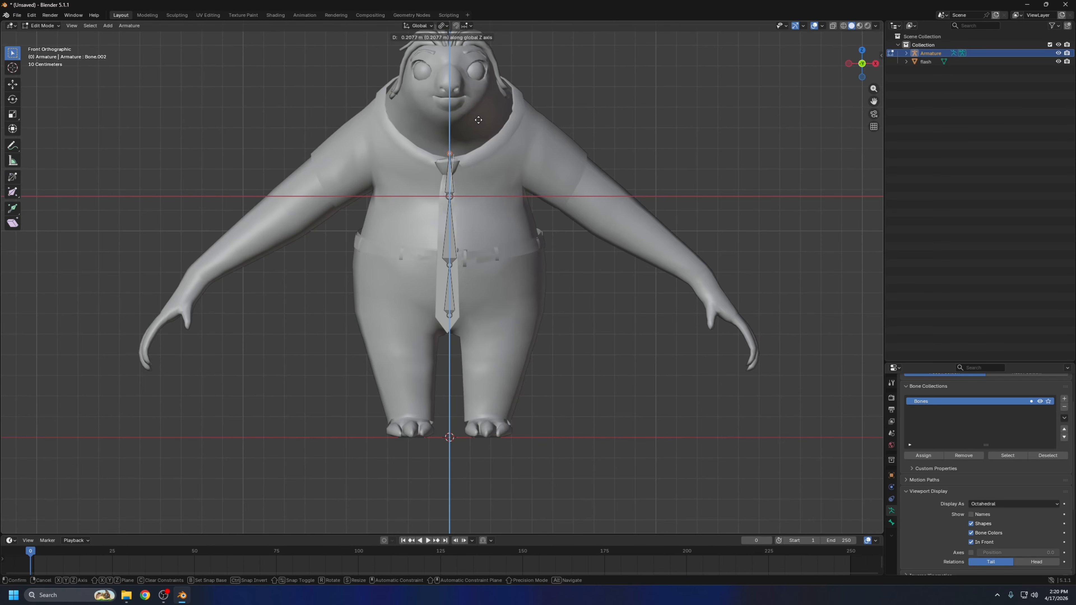
click(478, 122)
In the left side view, raise the tip of the topmost spine bone about 0.05 m along Z
middle_drag(452, 129, 466, 177)
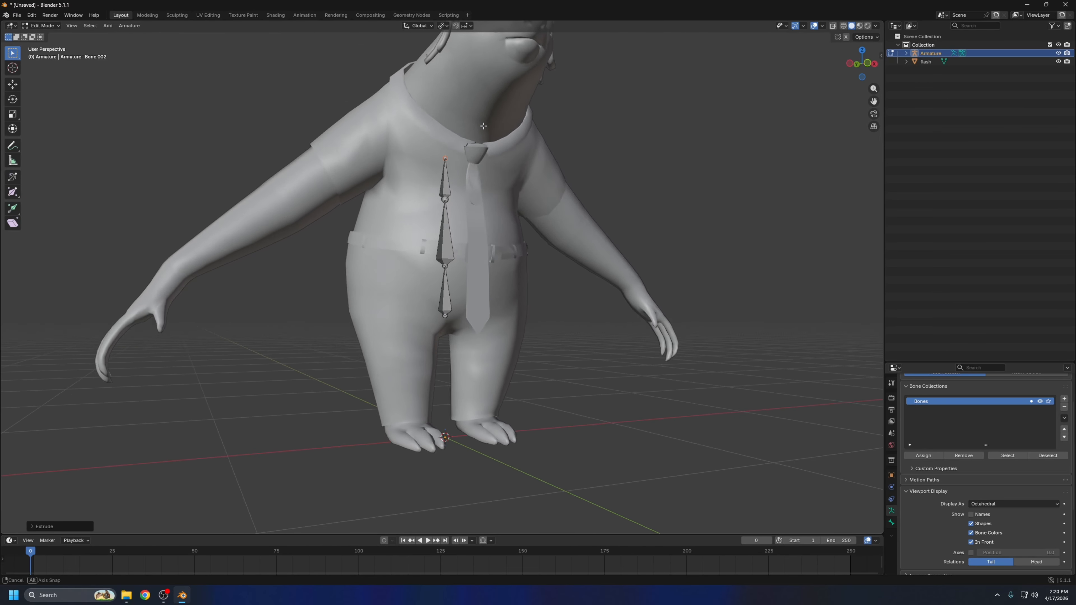
key(KP_1)
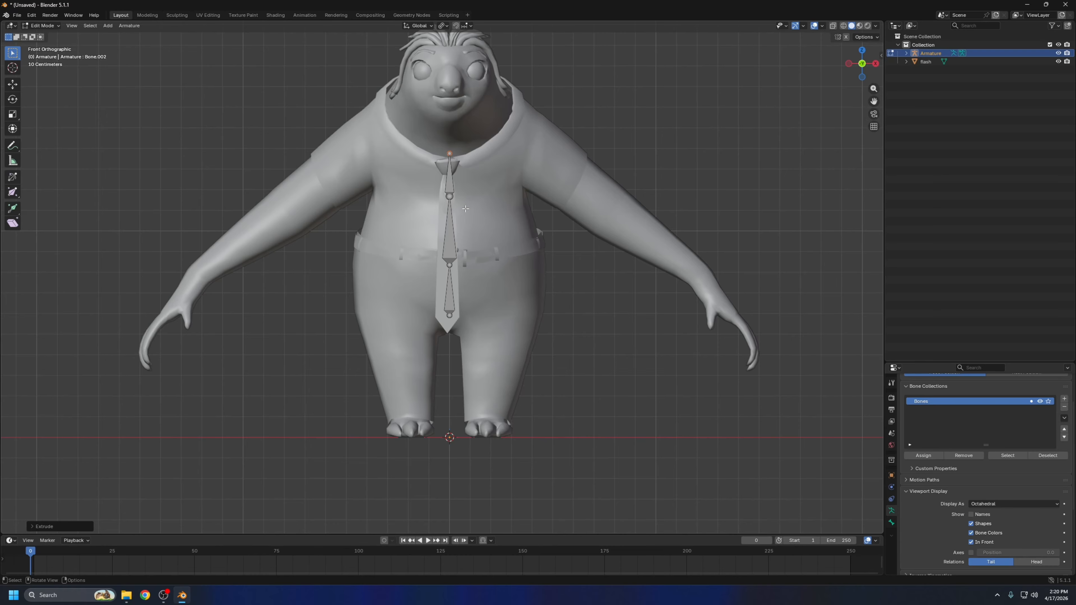
key(ctrl+KP_3)
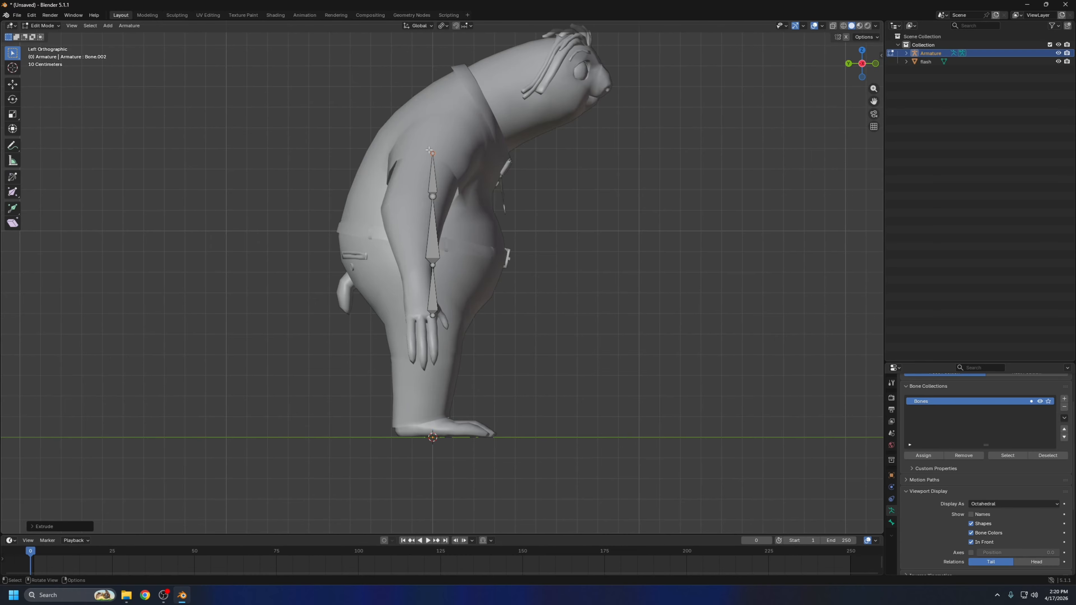
key(g)
key(z)
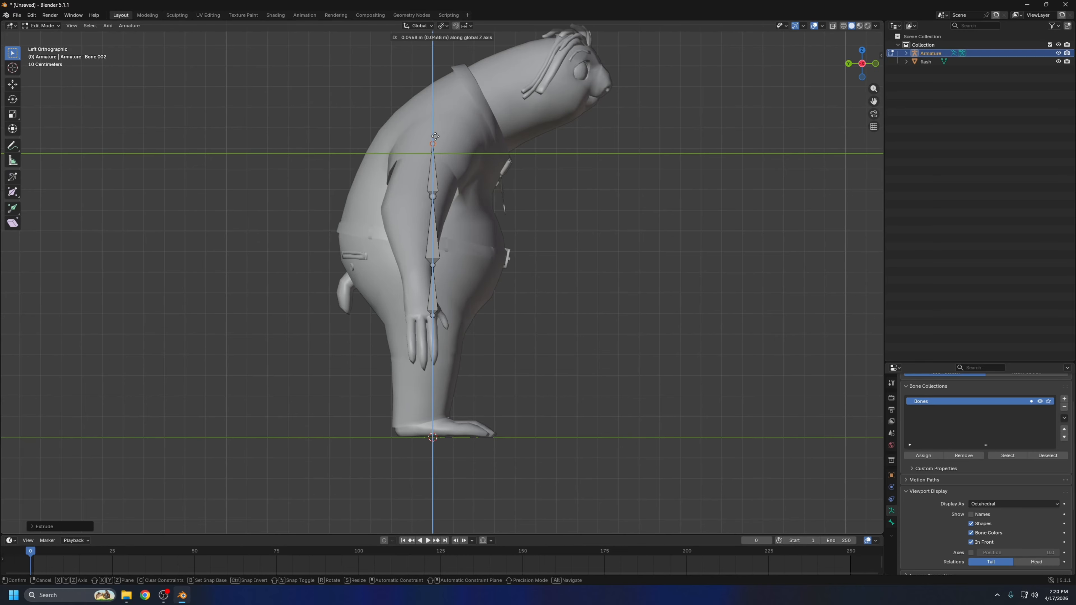
click(433, 143)
click(433, 142)
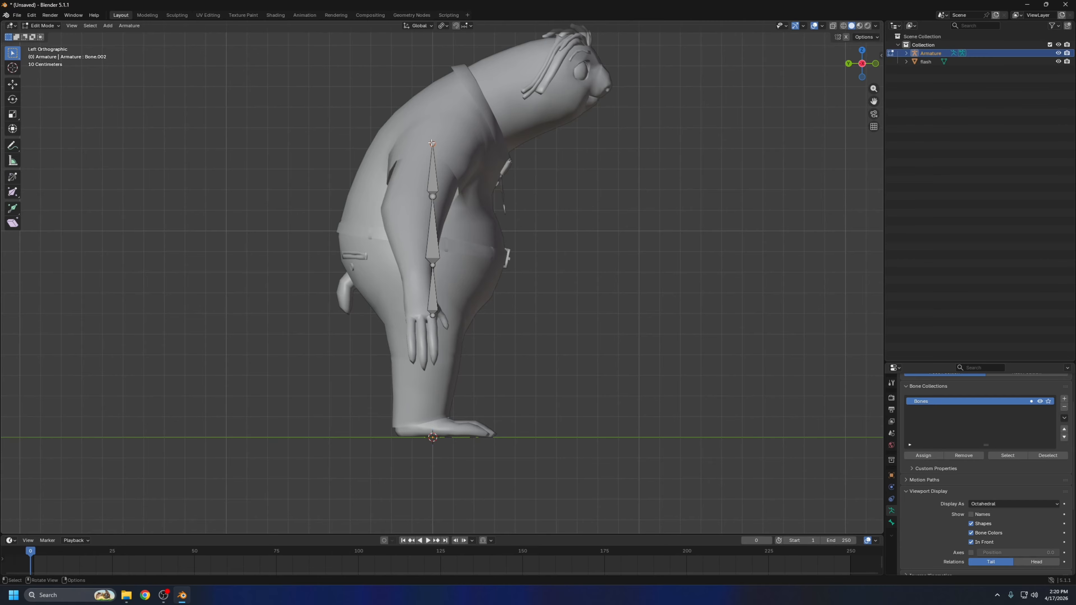
Extrude a fourth bone about 0.48 m forward and upward from the top spine joint into the head
shift+middle_drag(432, 143, 420, 210)
key(e)
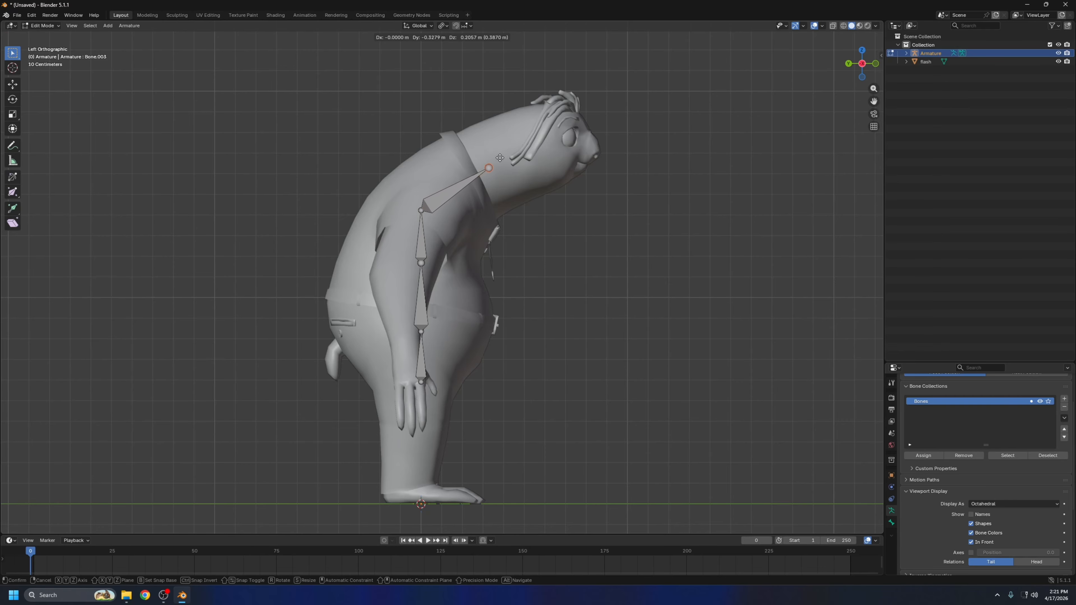
click(520, 154)
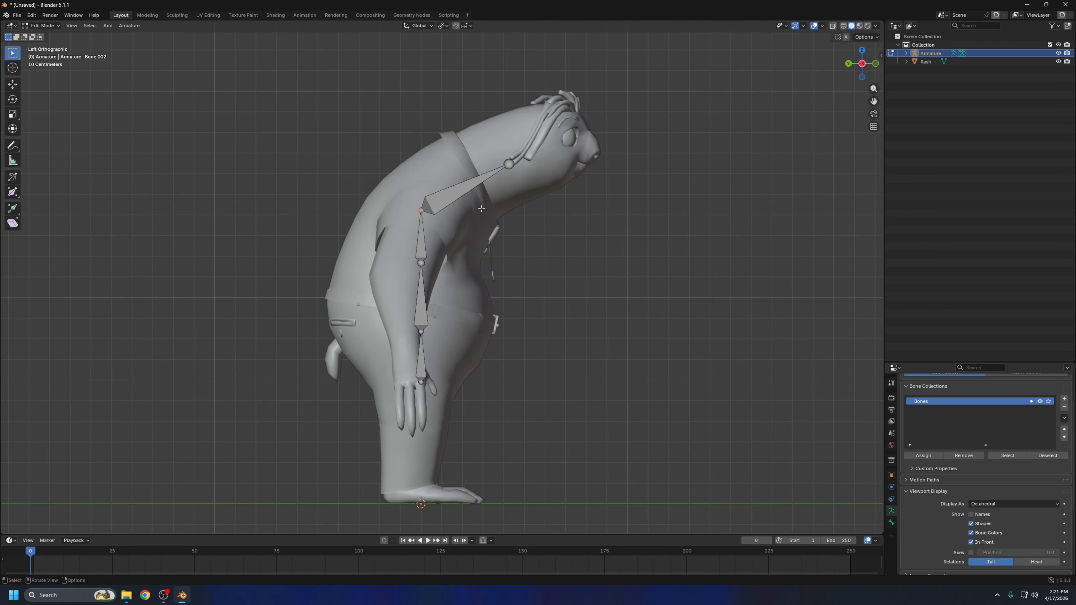
Turn off Connected in the relations of the bone running to the head, keeping its parent
click(477, 183)
middle_drag(479, 186, 460, 198)
key(ctrl+KP_3)
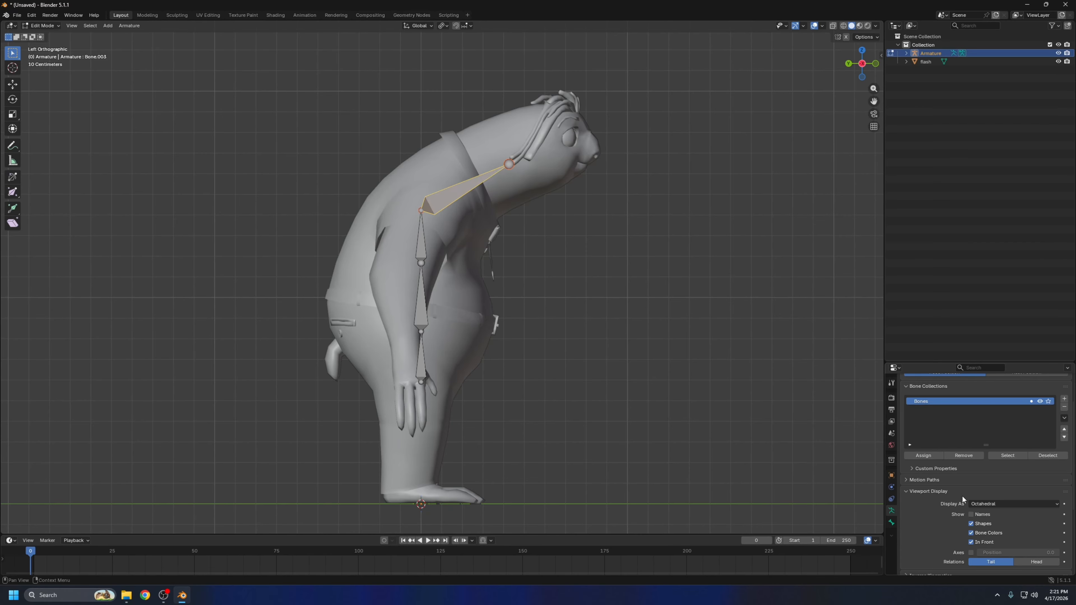
click(892, 523)
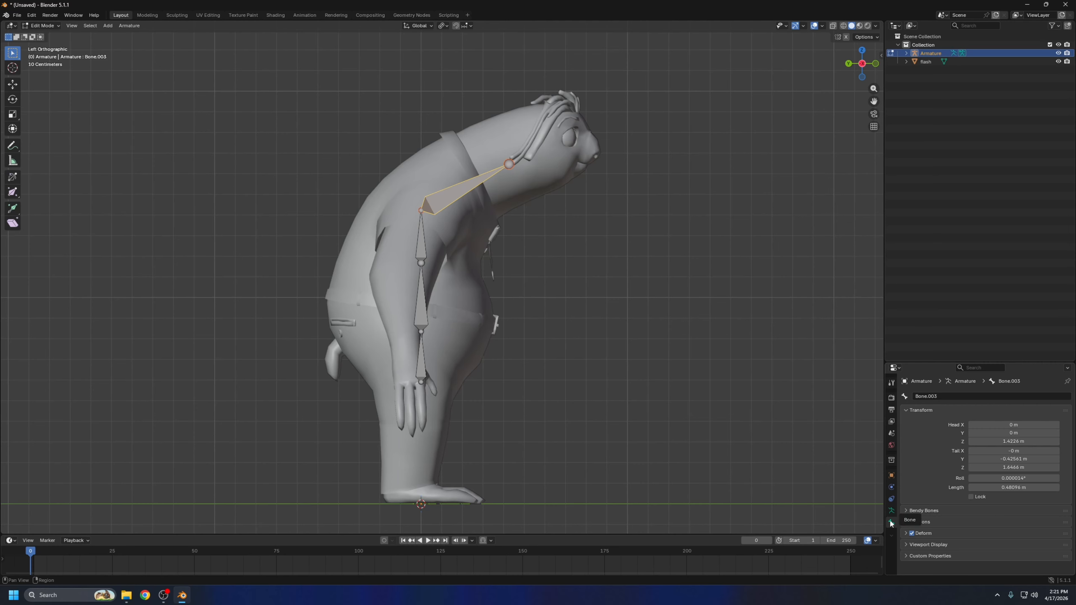
click(915, 523)
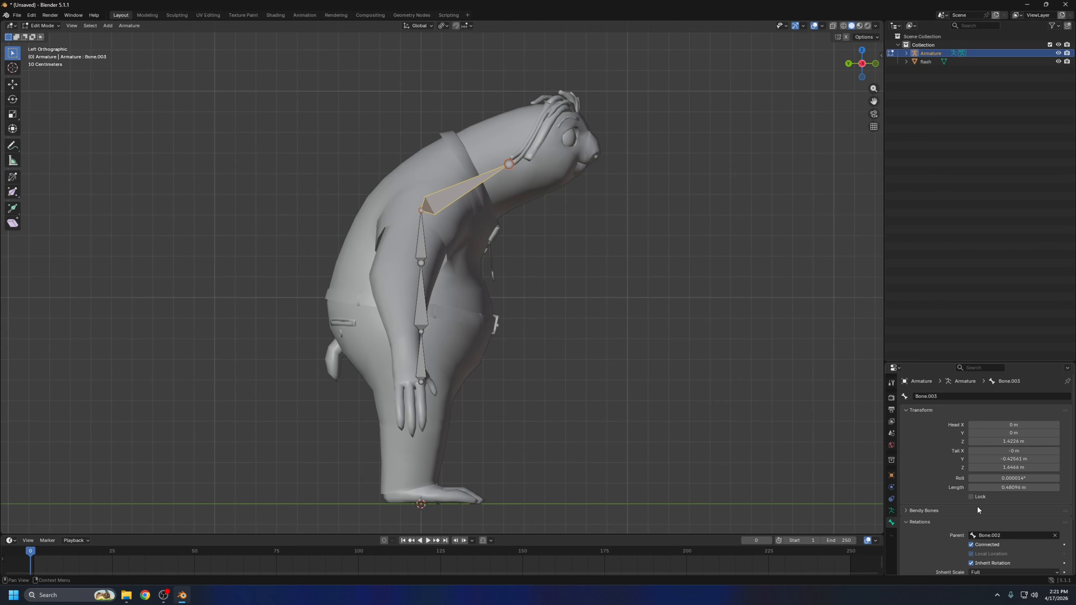
scroll(915, 513, down, 2)
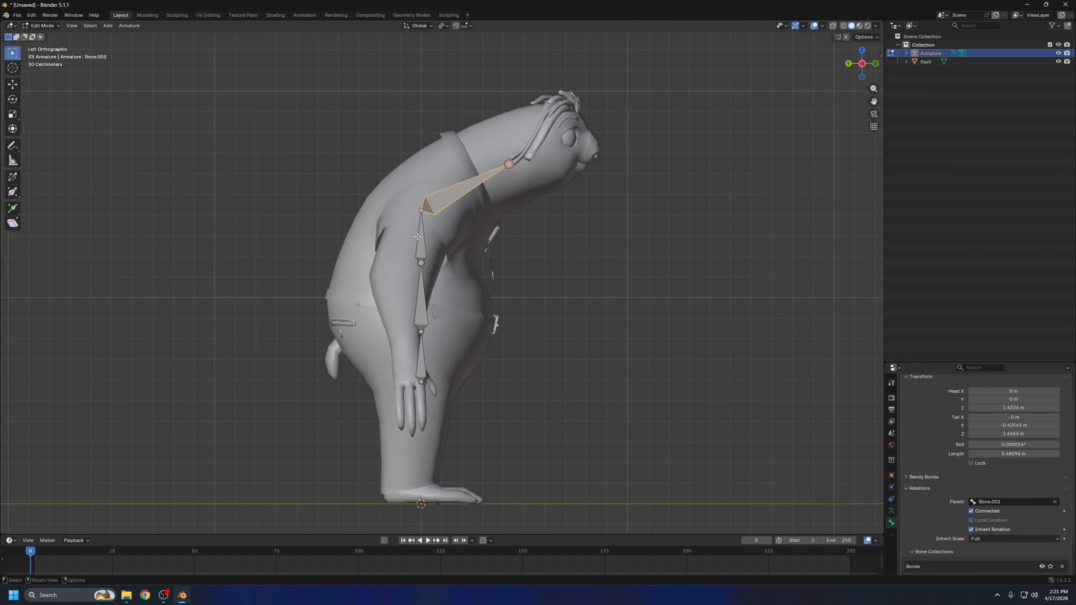
click(972, 512)
Move the disconnected bone about 0.2 m forward and 0.1 m up to the base of the neck
key(g)
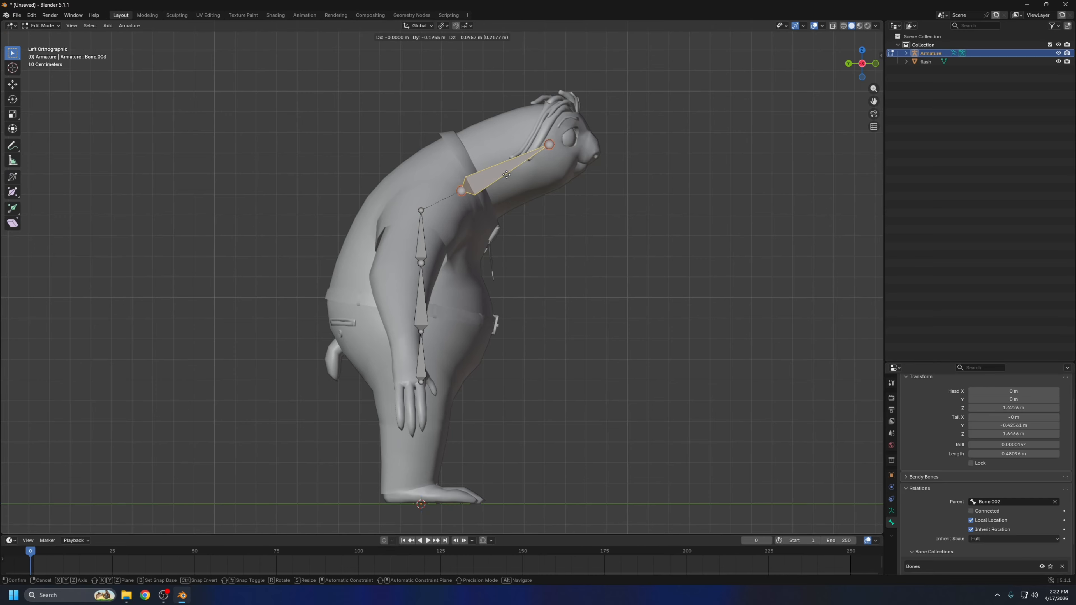
right_click(489, 210)
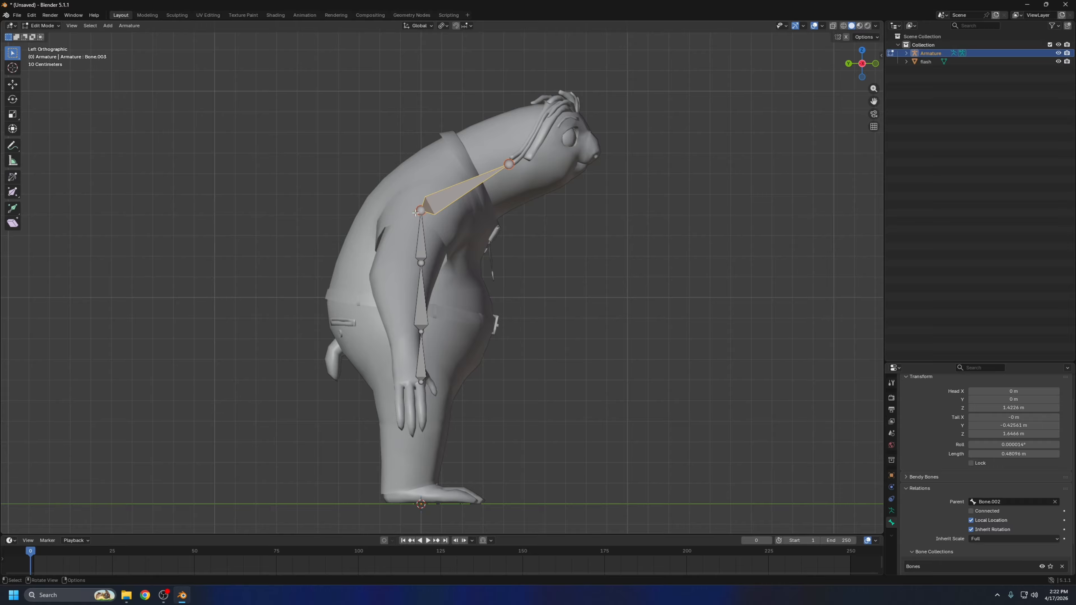
key(g)
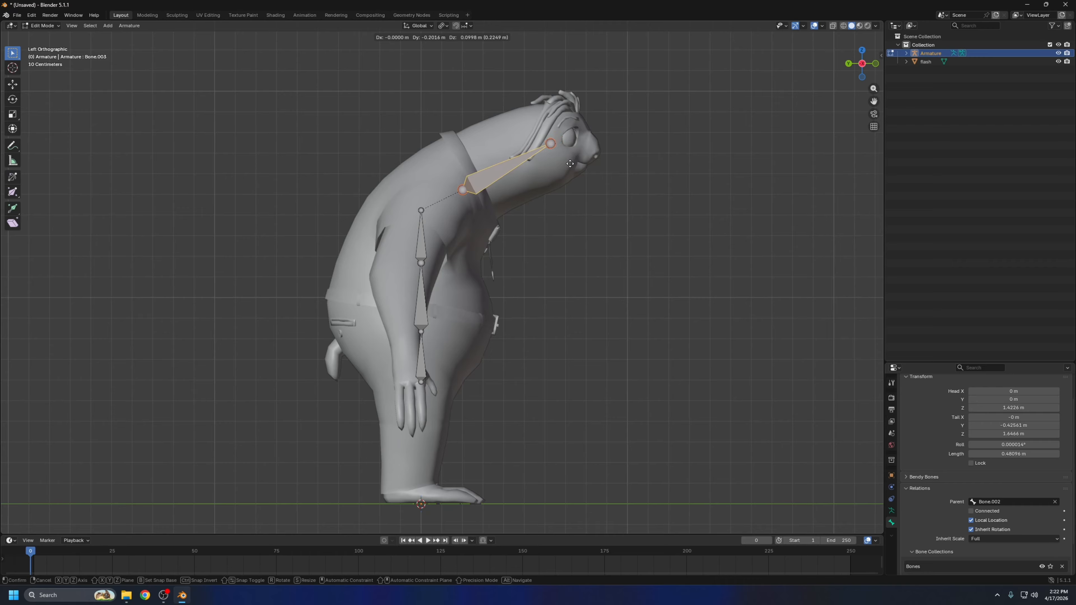
click(555, 170)
Rotate the neck bone upright, shift it slightly forward into the neck and scale it to about 0.25 m long
key(r)
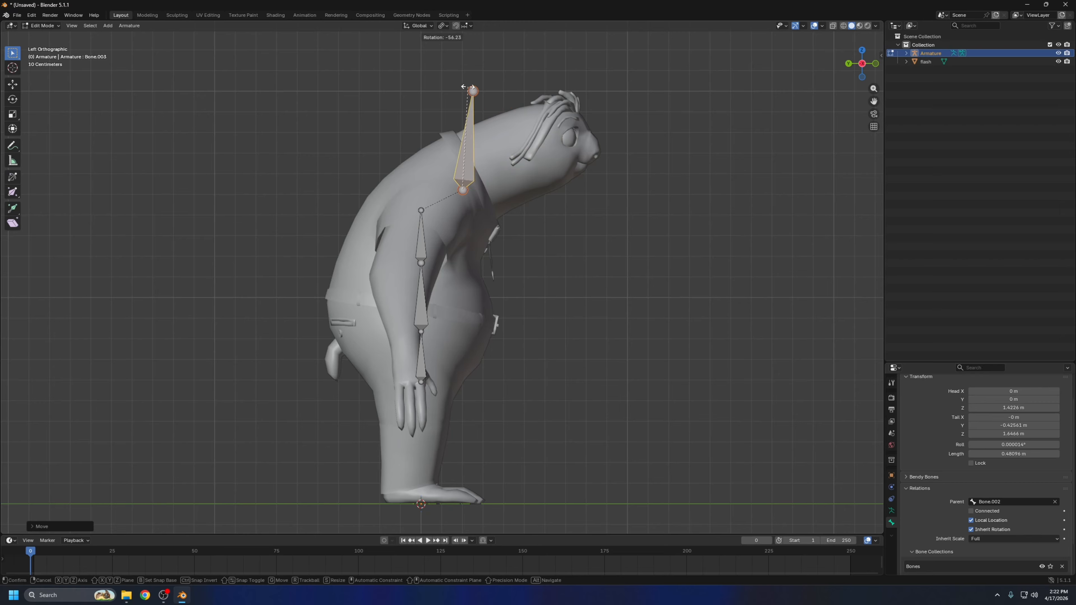
click(458, 86)
key(g)
click(478, 110)
key(s)
click(470, 140)
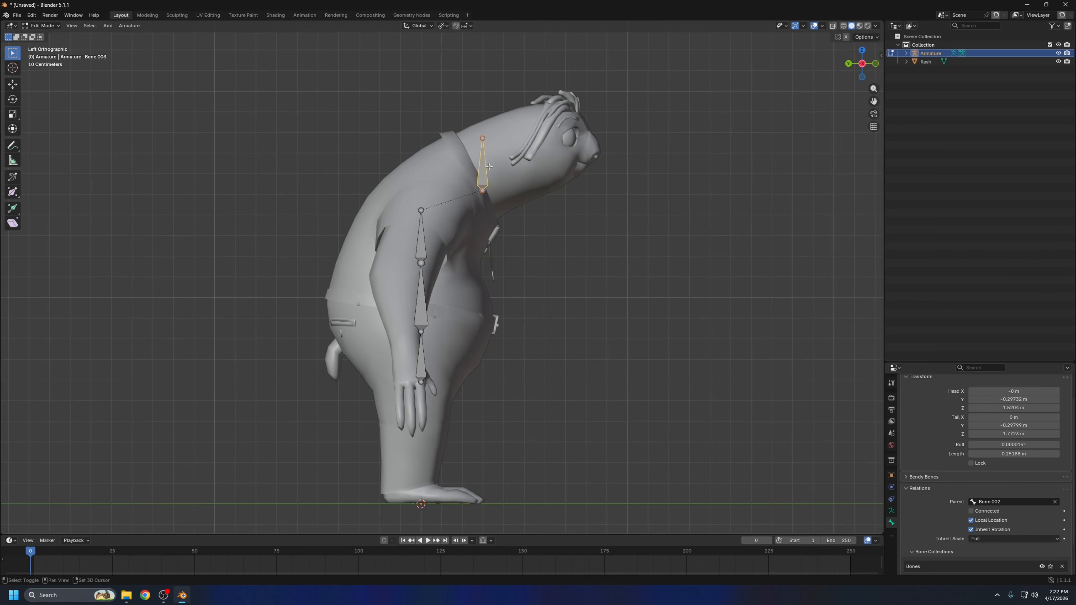
Duplicate the neck bone and place the copy in the head, about 0.39 m forward and 0.15 m up
key(shift+d)
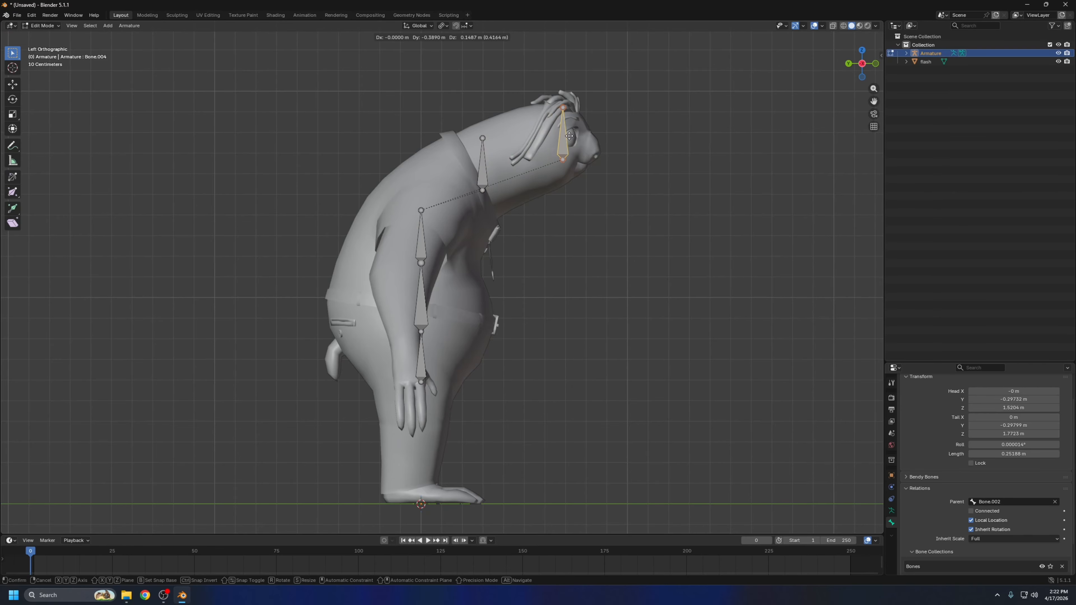
click(569, 136)
middle_drag(569, 136, 664, 162)
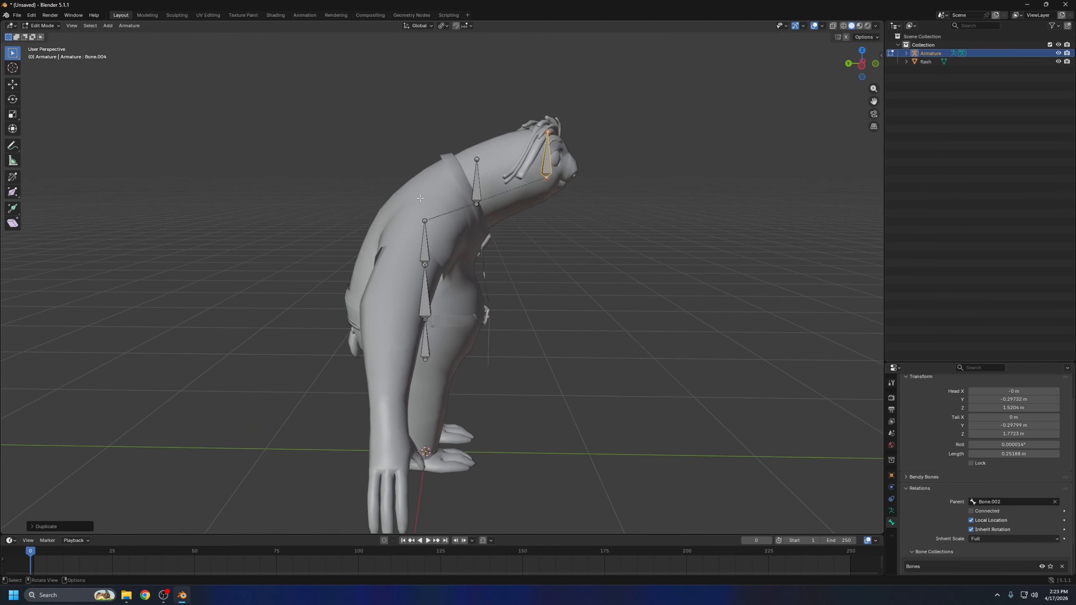
scroll(452, 193, up, 1)
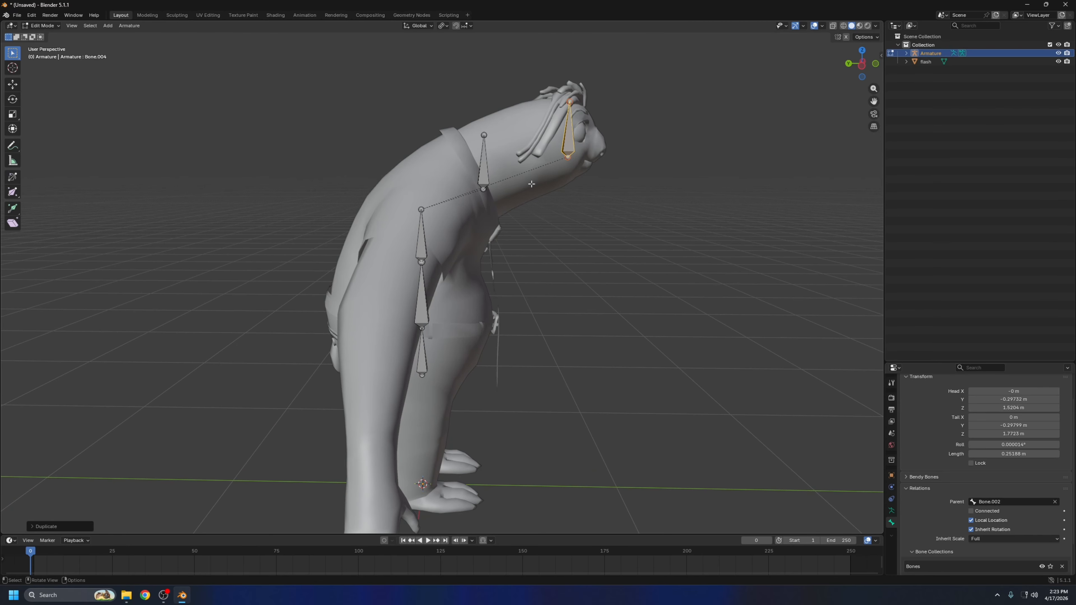
scroll(415, 237, down, 1)
Select the pelvis bone at the base of the spine chain
middle_drag(503, 316, 490, 136)
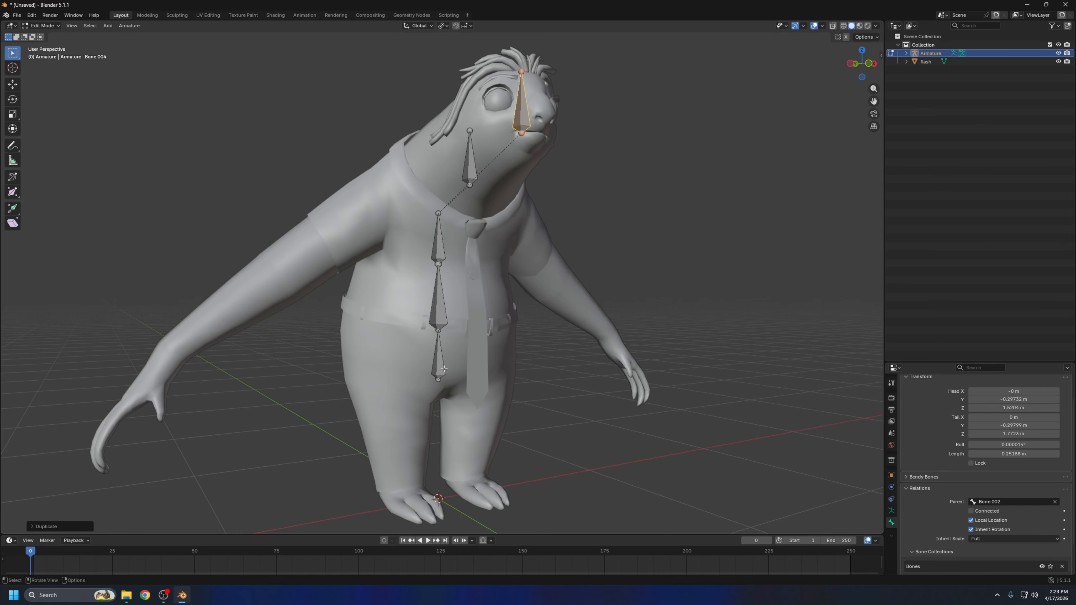
click(444, 346)
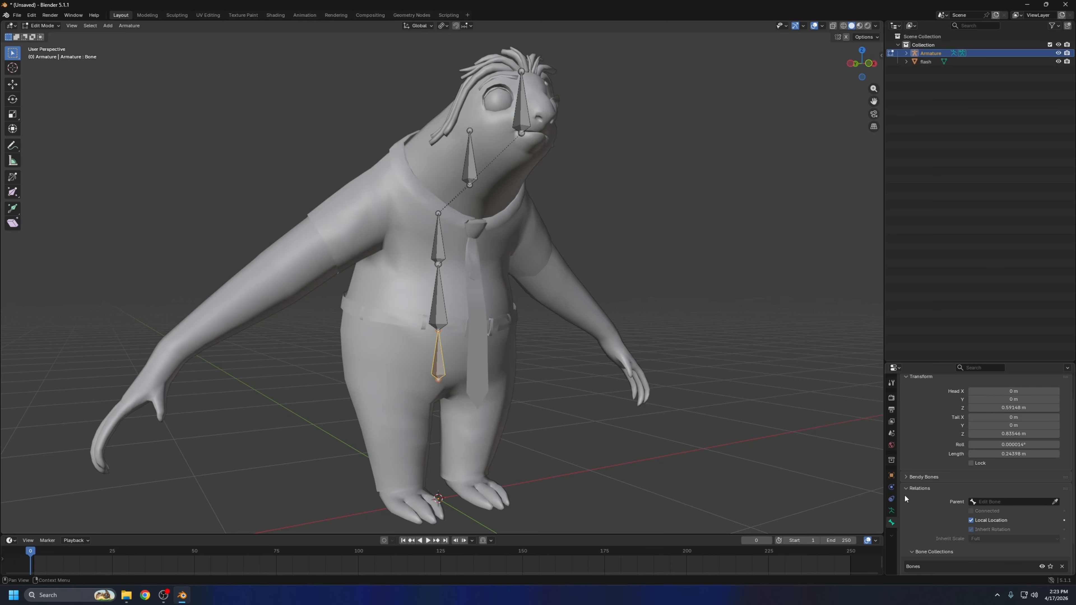
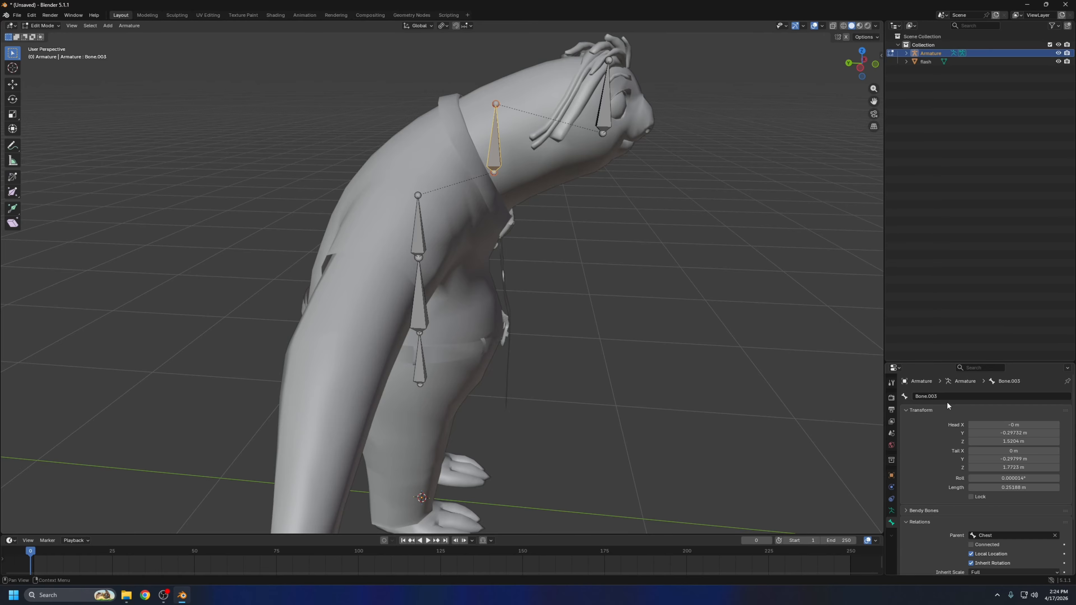
Rename the bone at the base of the neck as Neck
click(955, 395)
key(BackSpace)
text(Nec)
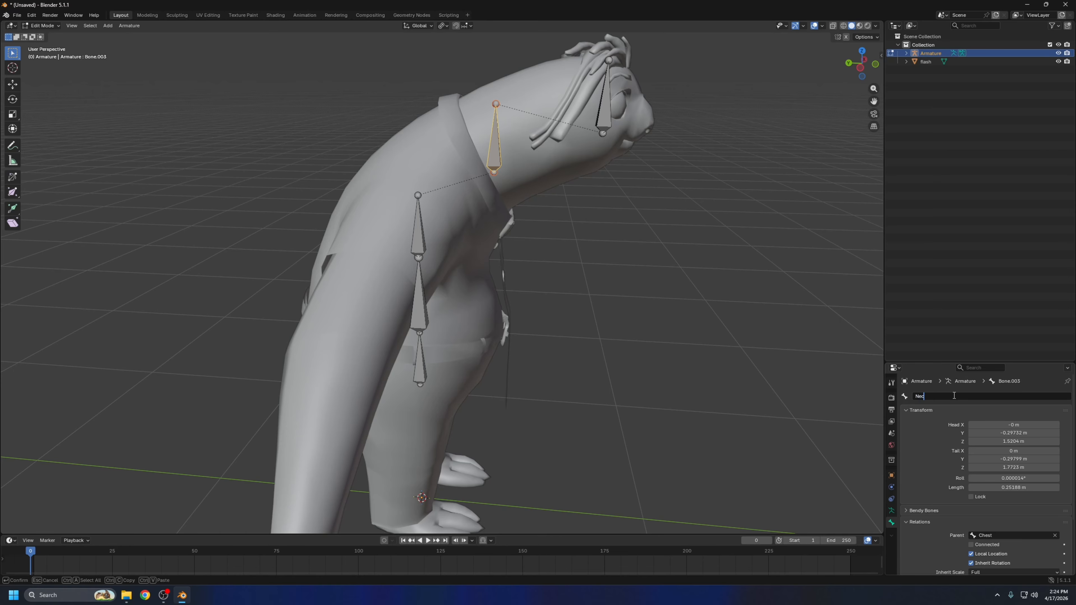
text(k)
key(Return)
Select the child bone inside the head and rename it as Head
key(bracketright)
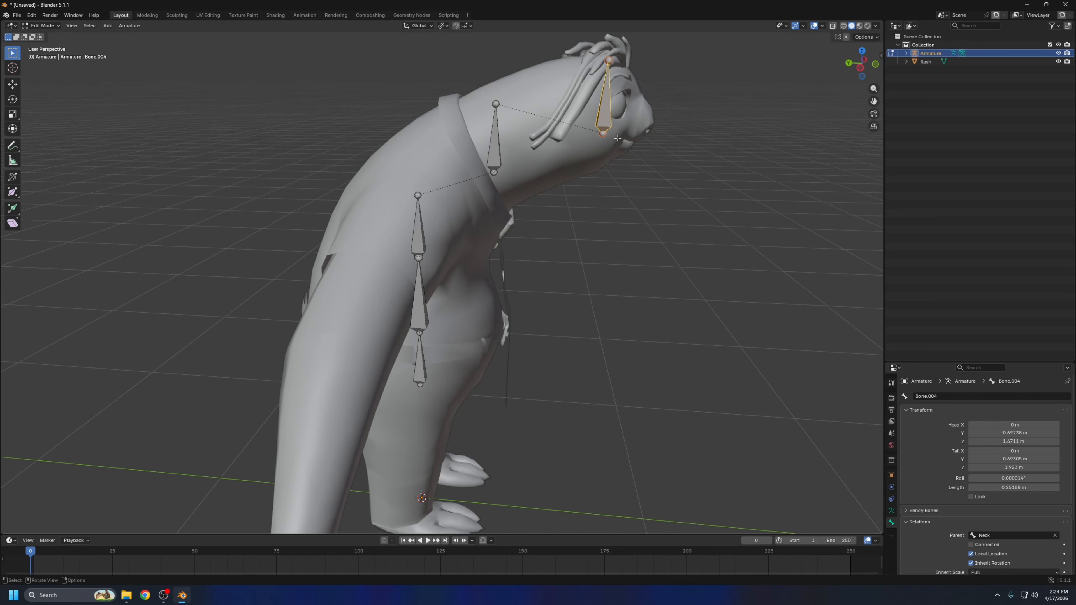
click(936, 399)
key(BackSpace)
text(Head)
key(Return)
Duplicate the Chest bone to the character's right shoulder, about 0.37 m sideways and 0.22 m up, and rotate it to point down along the arm
key(KP_1)
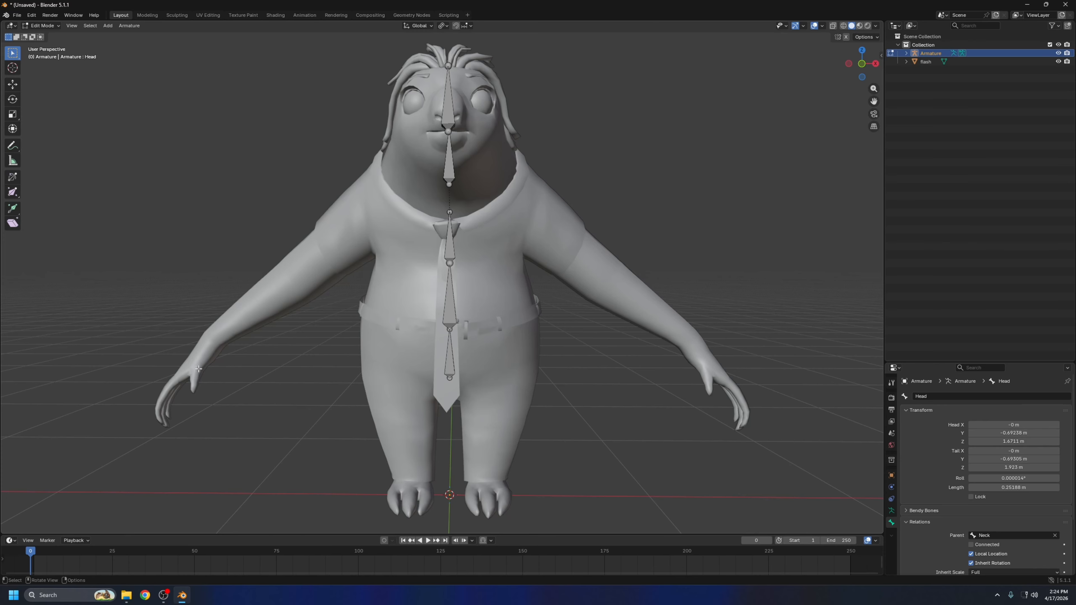
click(450, 245)
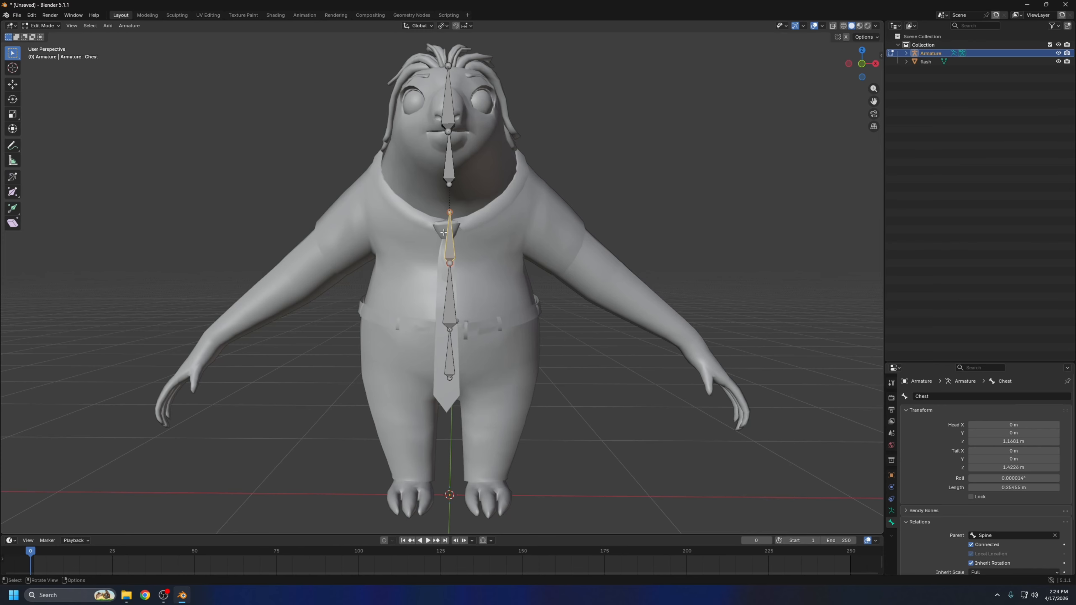
key(shift+d)
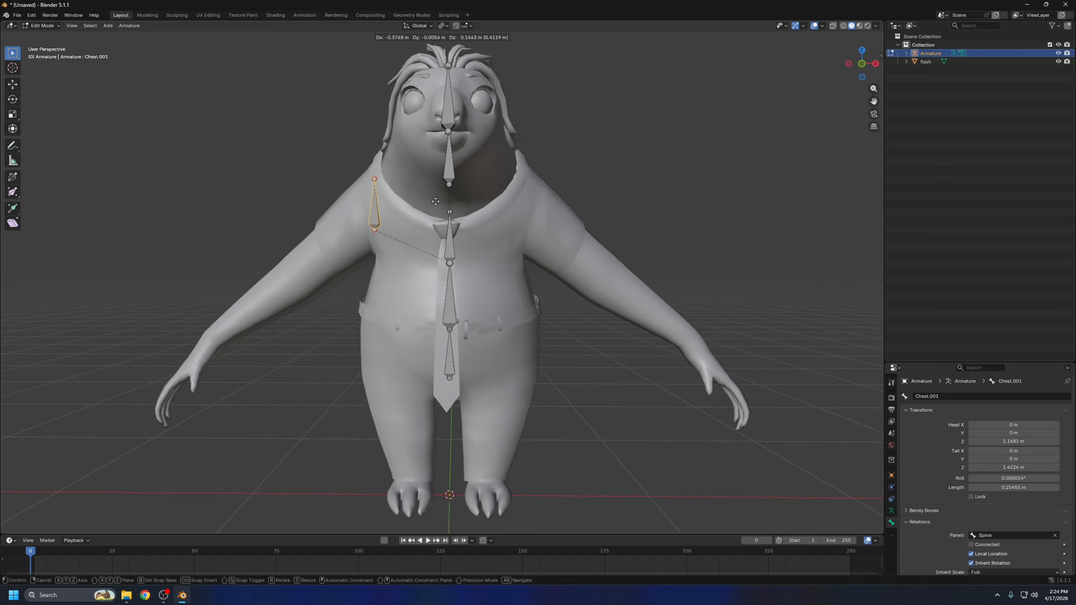
click(437, 187)
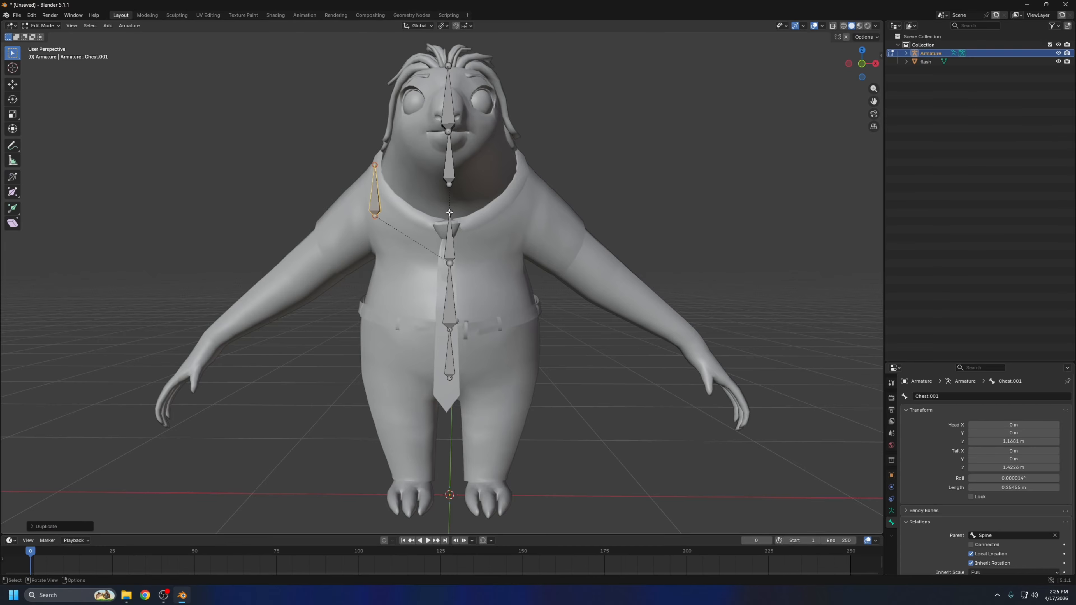
key(r)
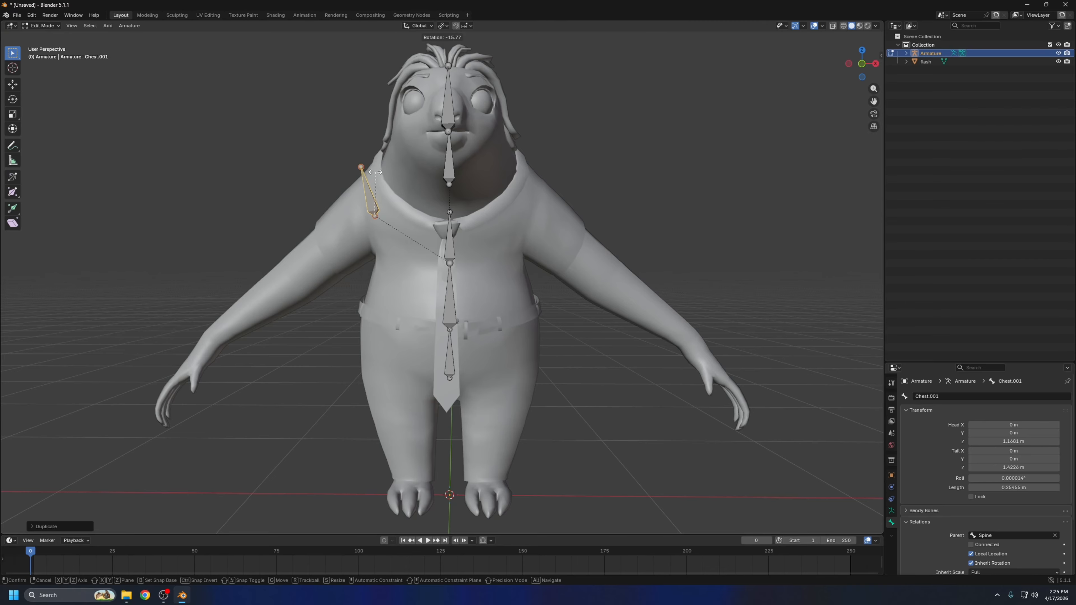
click(351, 220)
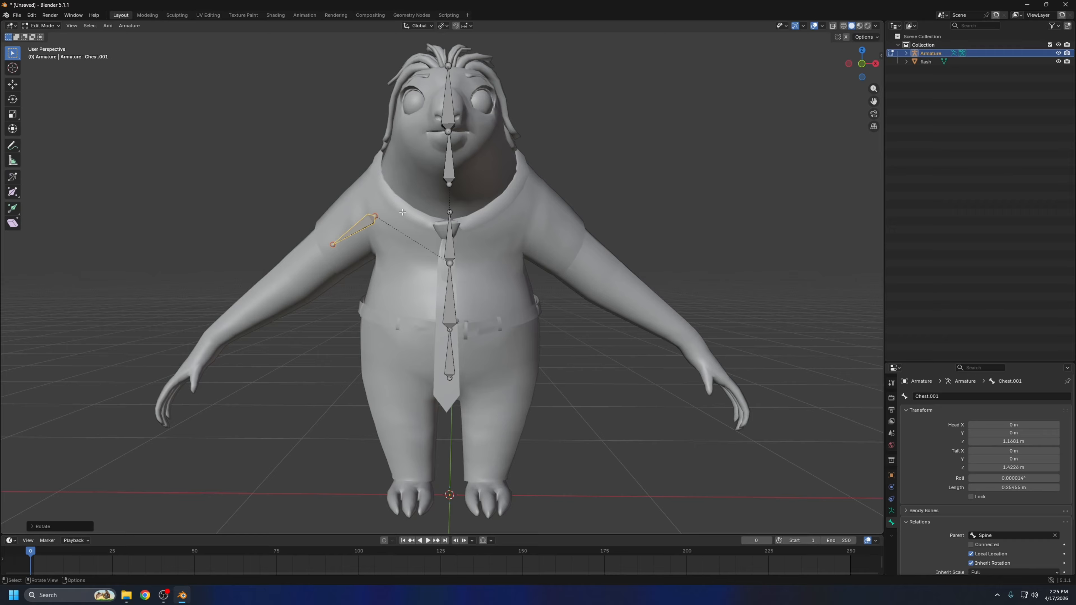
Scale the shoulder bone to about 0.16 m long and reposition it between the collar and the top of the arm
key(s)
click(393, 209)
key(g)
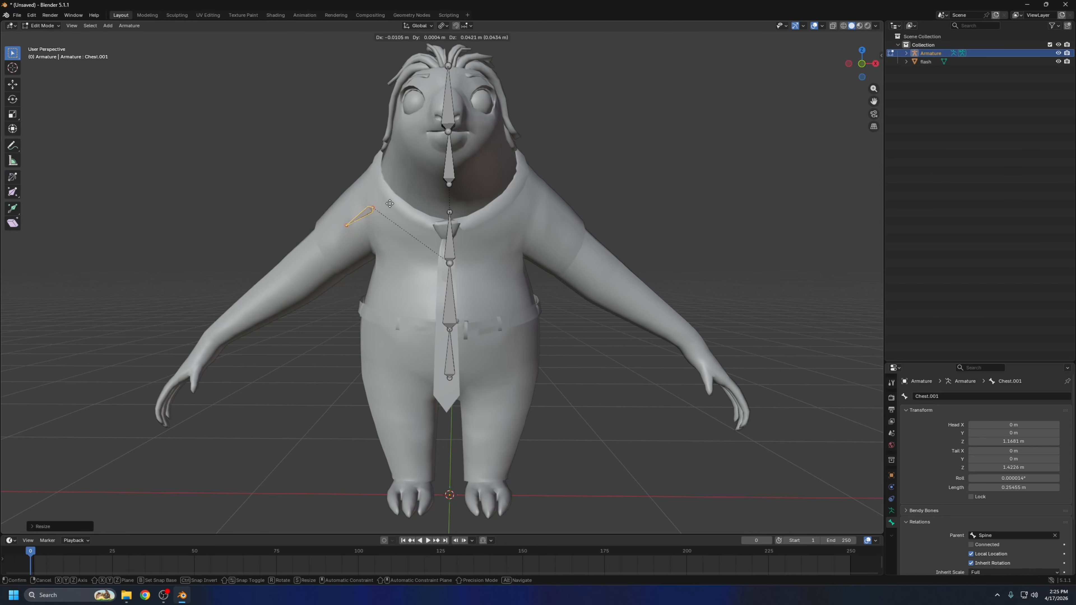
click(391, 200)
key(g)
click(381, 203)
Change the shoulder bone's parent from Spine to the Chest bone
click(1054, 536)
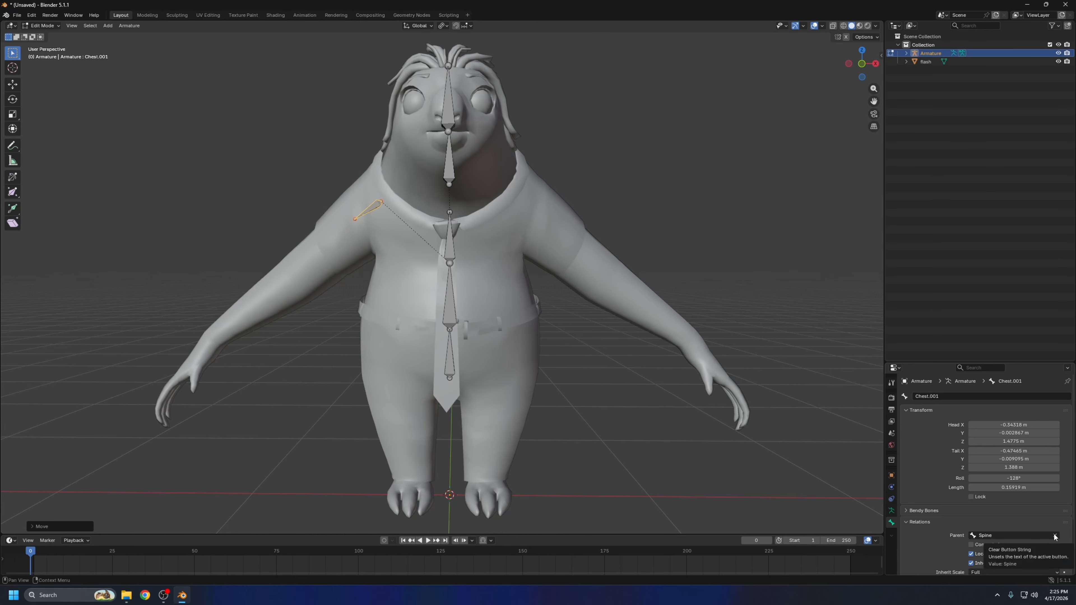
click(1056, 536)
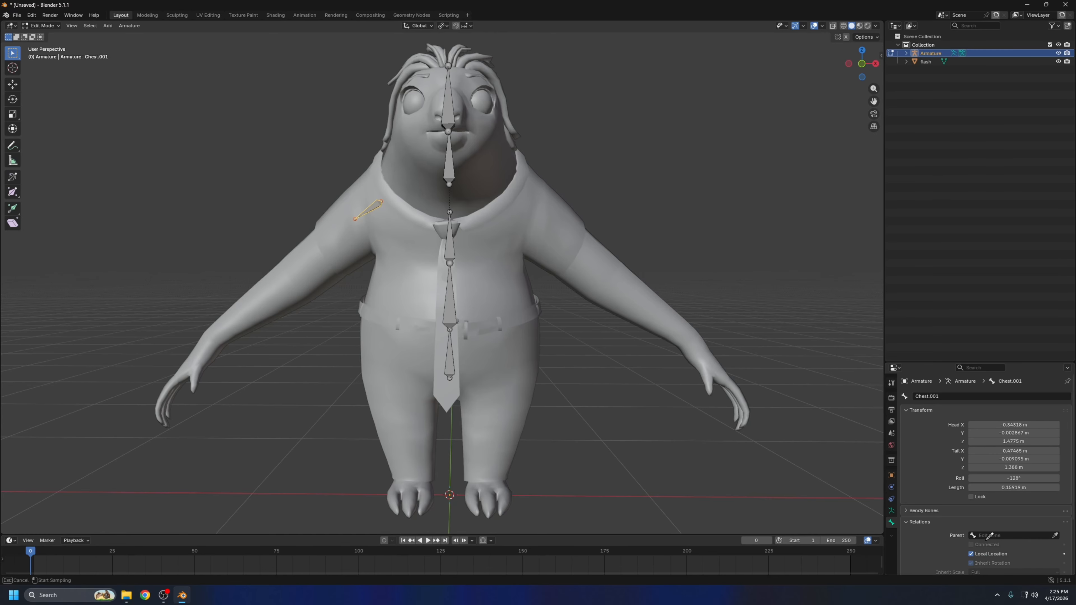
click(451, 242)
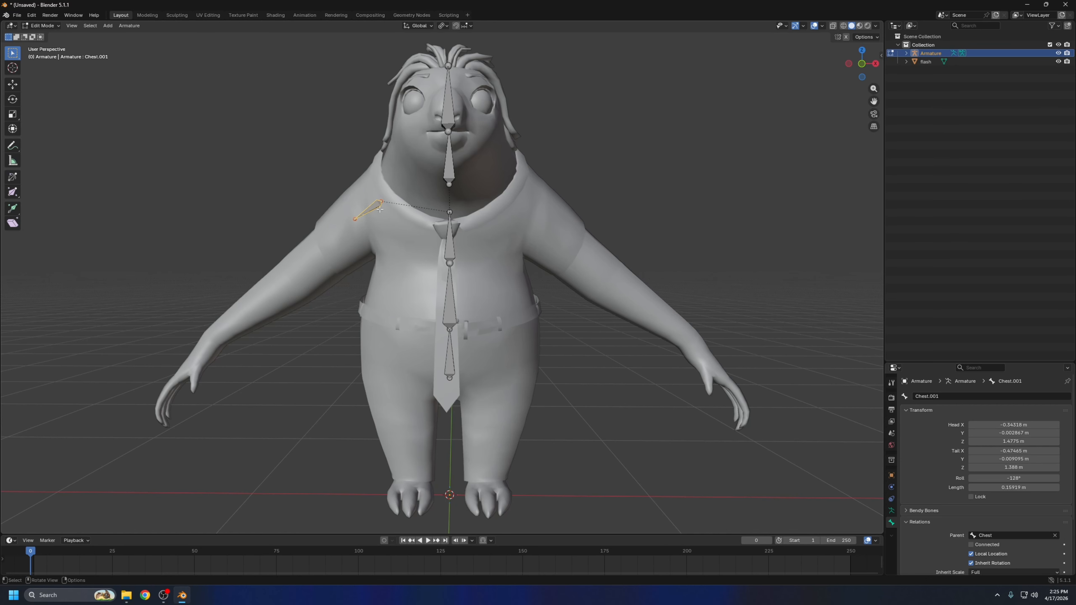
Move the shoulder bone about 0.03 m down and slightly toward the body
click(449, 212)
click(376, 207)
key(g)
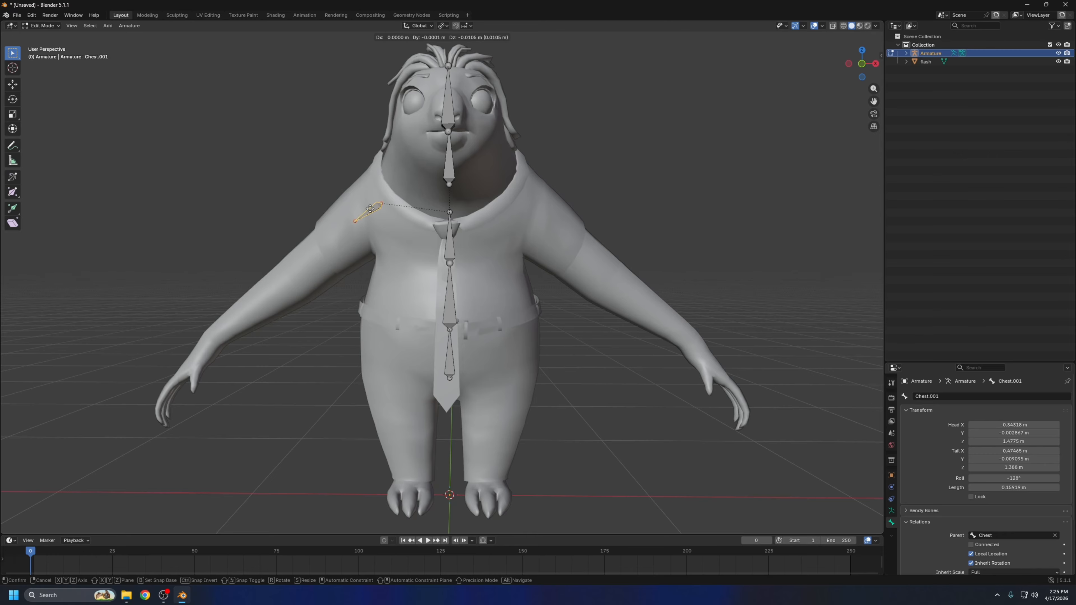
click(371, 213)
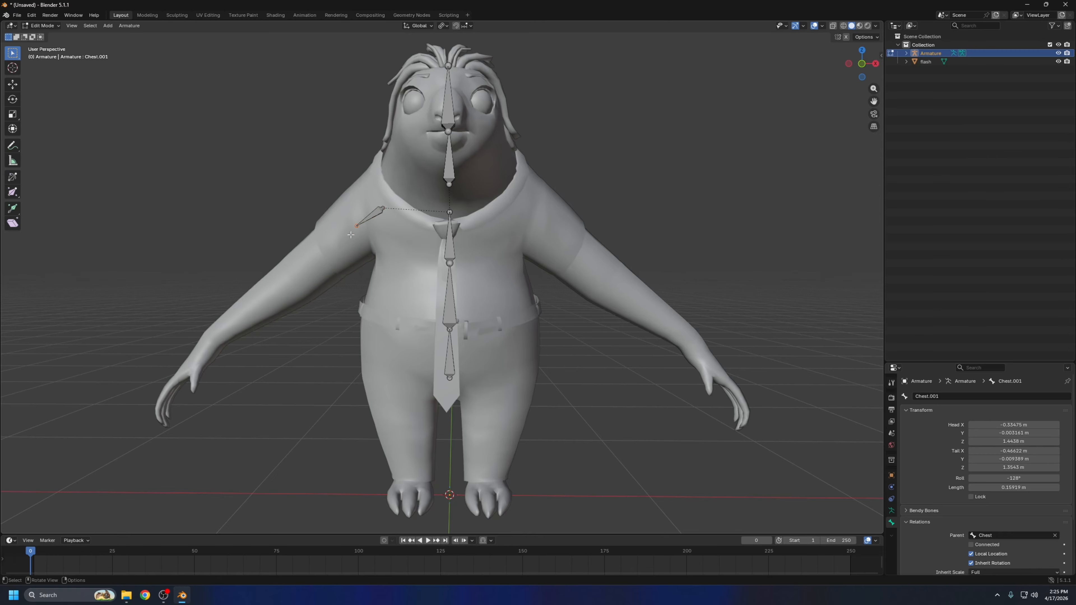
Extrude an upper arm bone about 0.4 m long from the shoulder bone's tip, and a forearm bone from the elbow to the wrist
key(e)
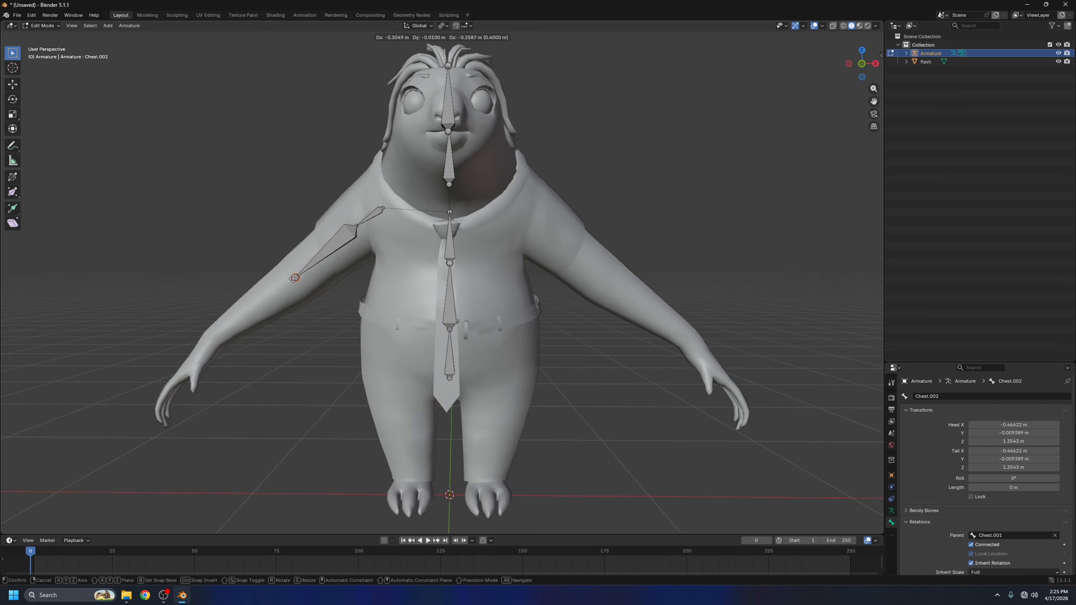
click(294, 277)
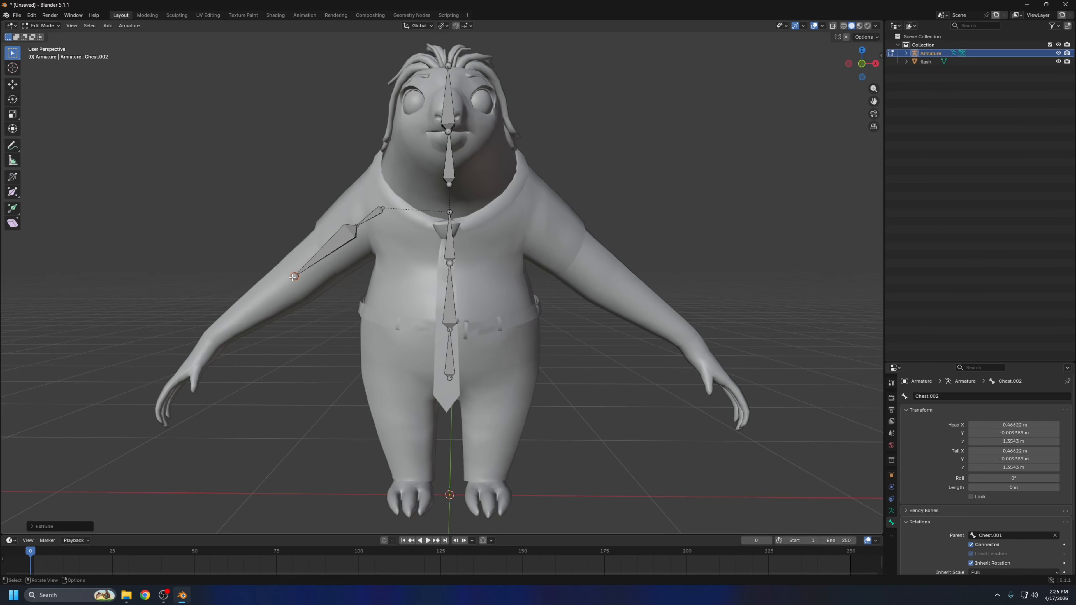
key(e)
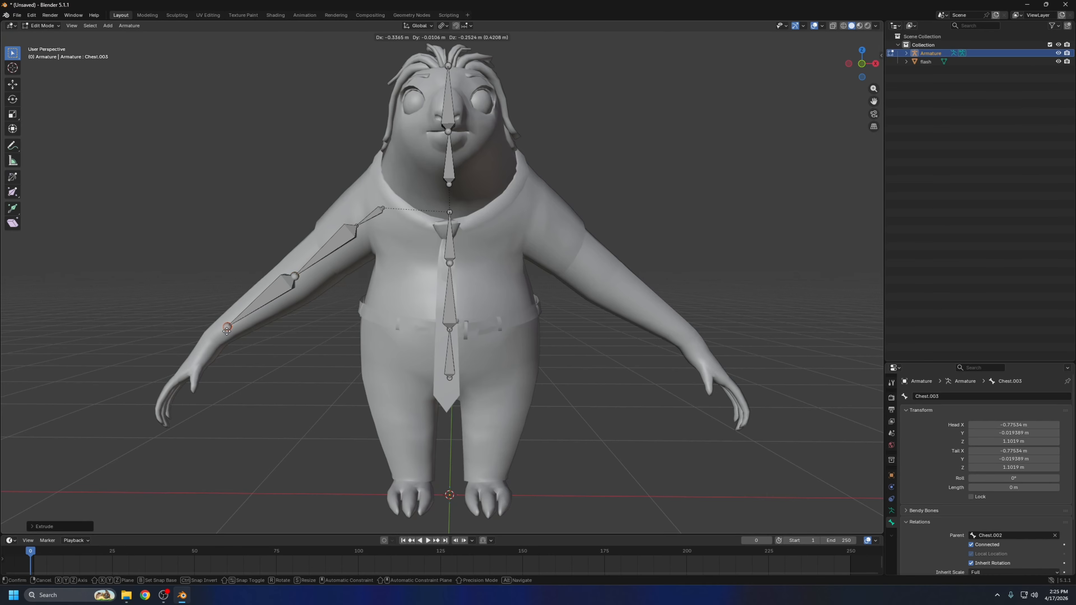
click(218, 336)
Move the elbow joint about 0.11 m backward and shift the wrist and shoulder joints back inside the arm mesh
middle_drag(220, 333, 466, 331)
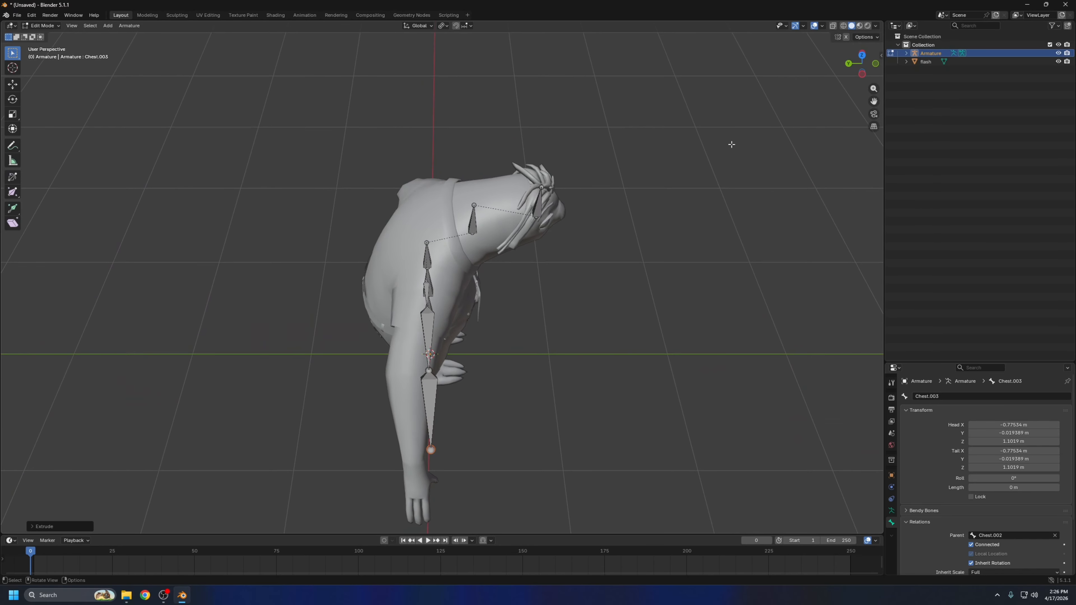
click(863, 56)
click(335, 266)
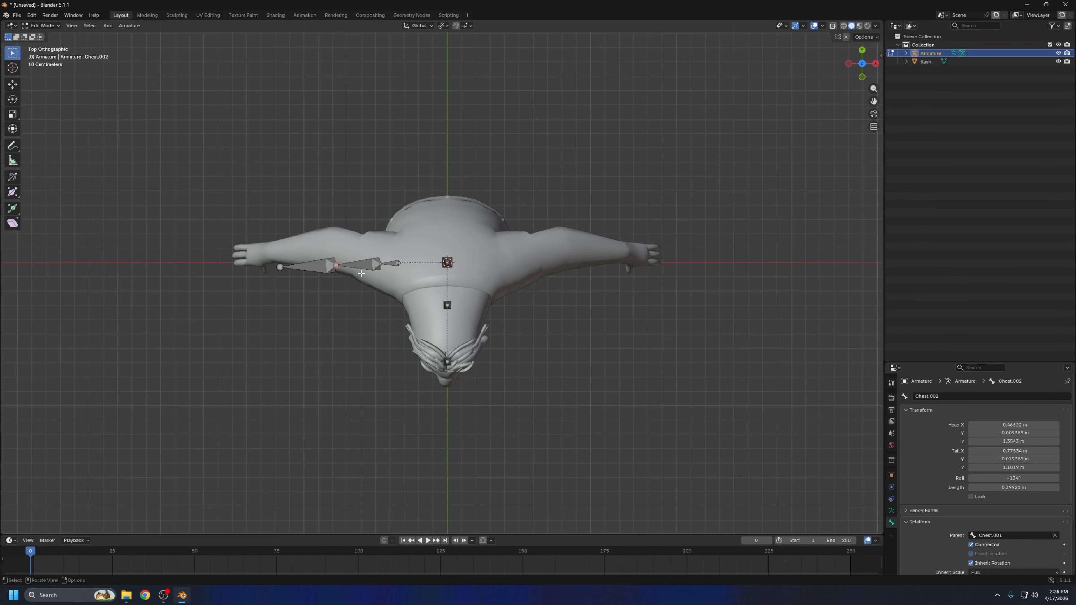
key(g)
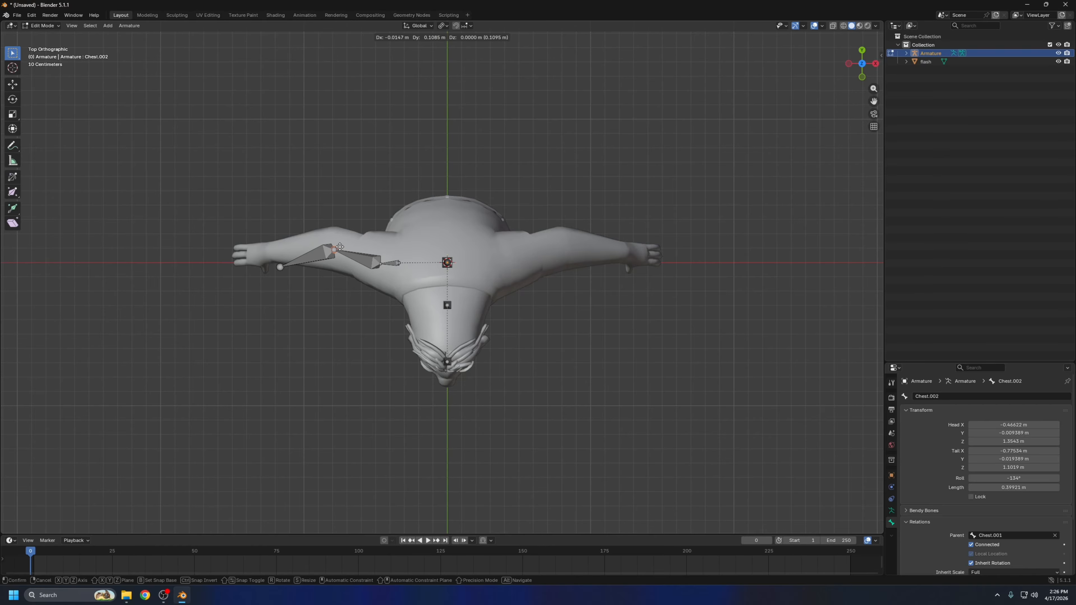
click(340, 248)
click(281, 267)
key(g)
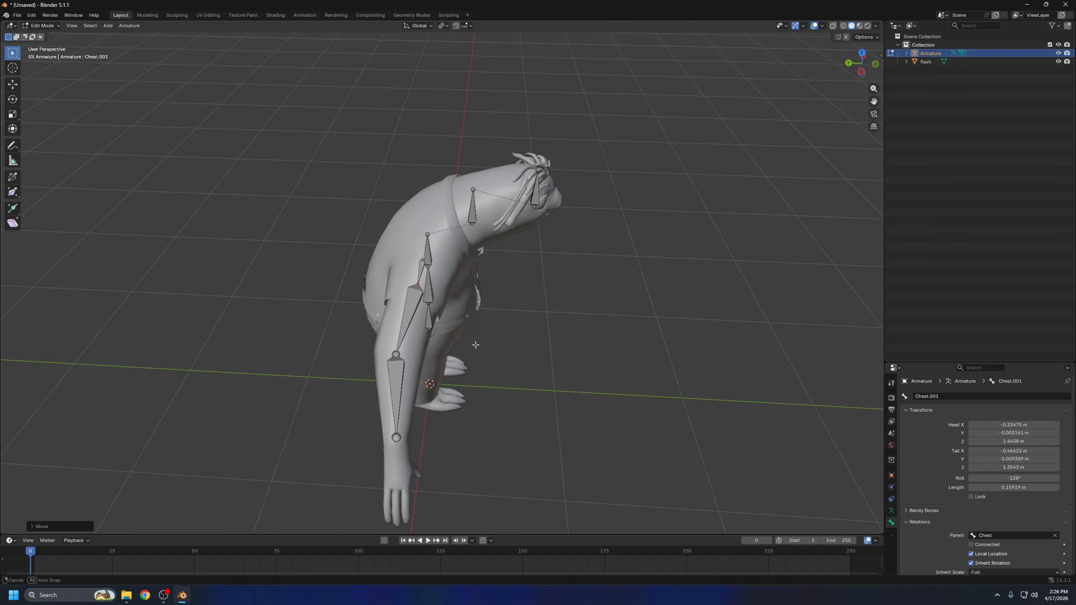
Extrude a hand bone about 0.24 m long from the wrist down to the base of the fingers
middle_drag(379, 348, 381, 335)
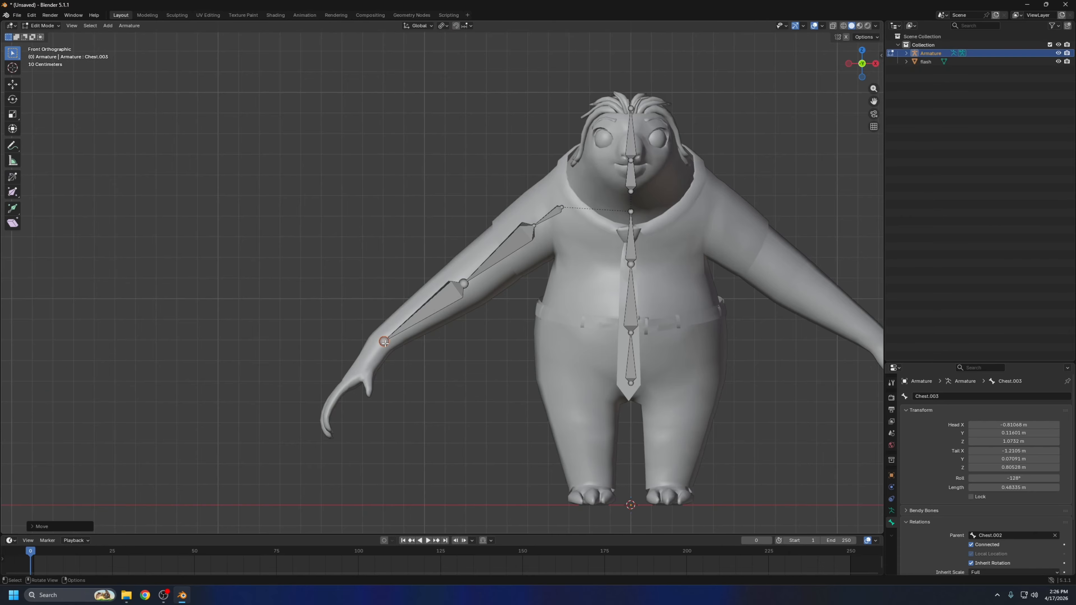
key(e)
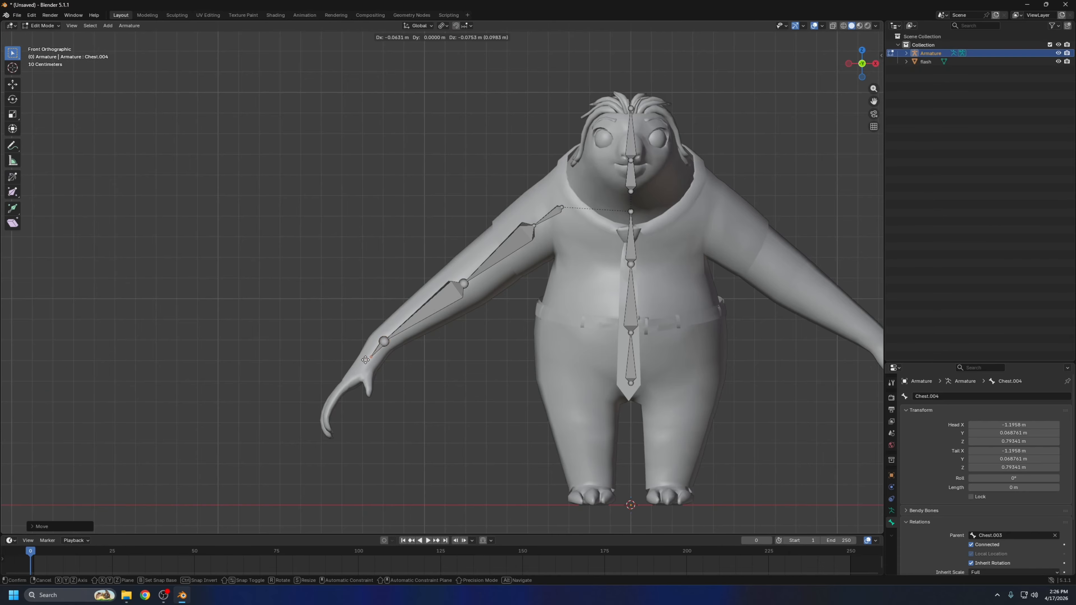
click(347, 383)
middle_drag(347, 383, 543, 343)
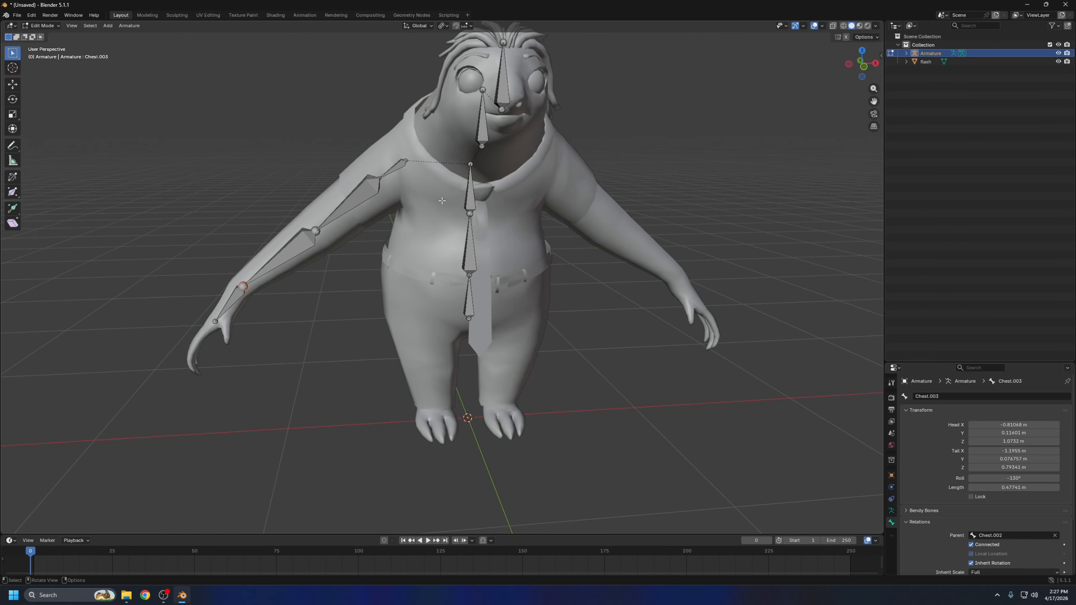
Rename the right shoulder bone as Shoulder R
click(380, 180)
click(944, 396)
text(Shoulder R)
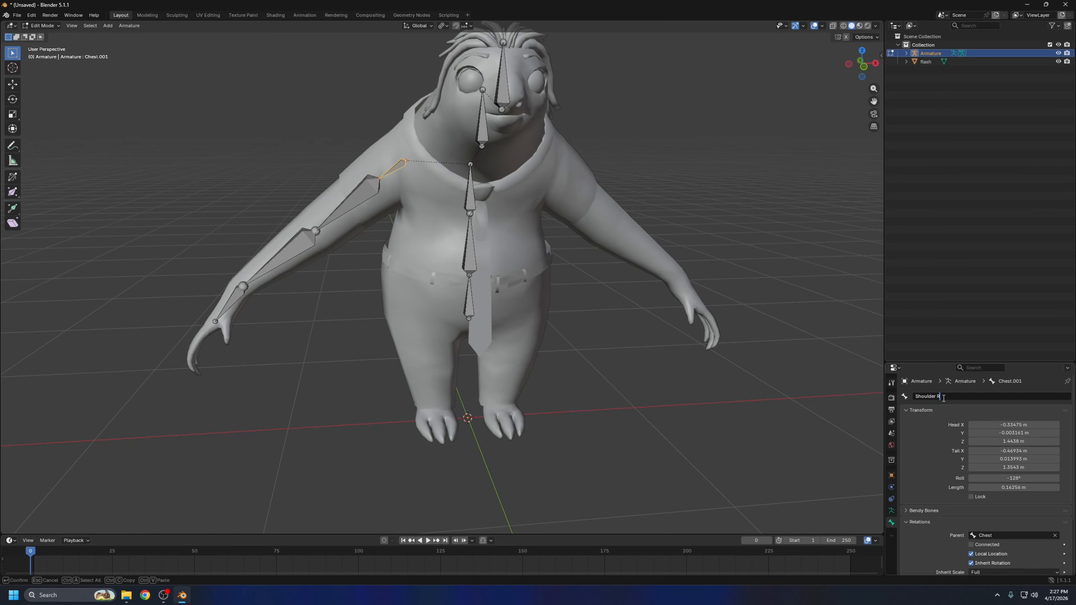
key(Return)
Rename the bone between the shoulder and the elbow as upperarm R
middle_drag(615, 172, 518, 152)
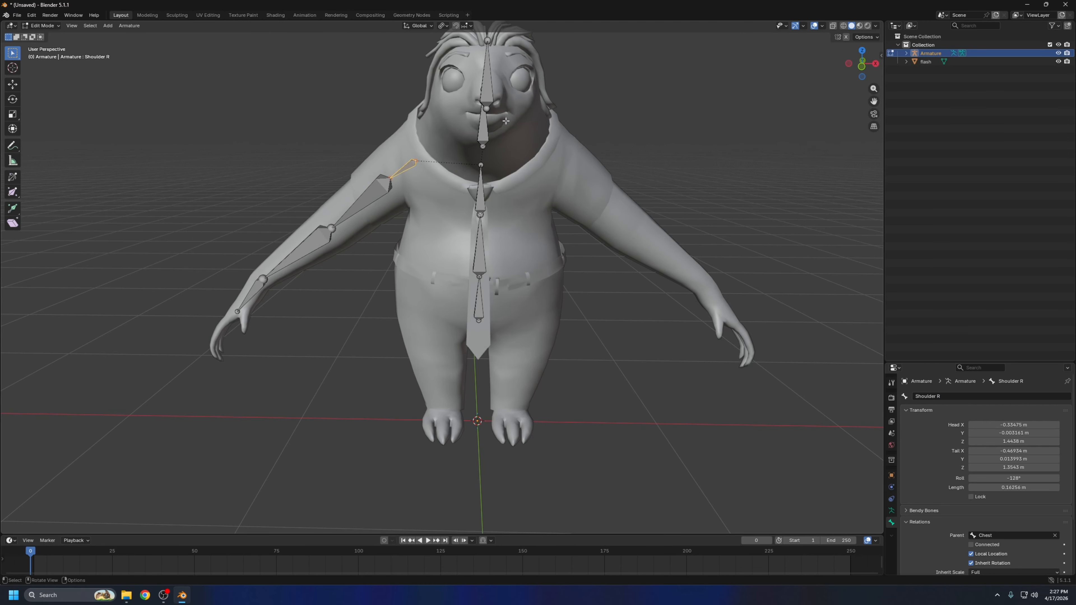
middle_drag(506, 121, 458, 155)
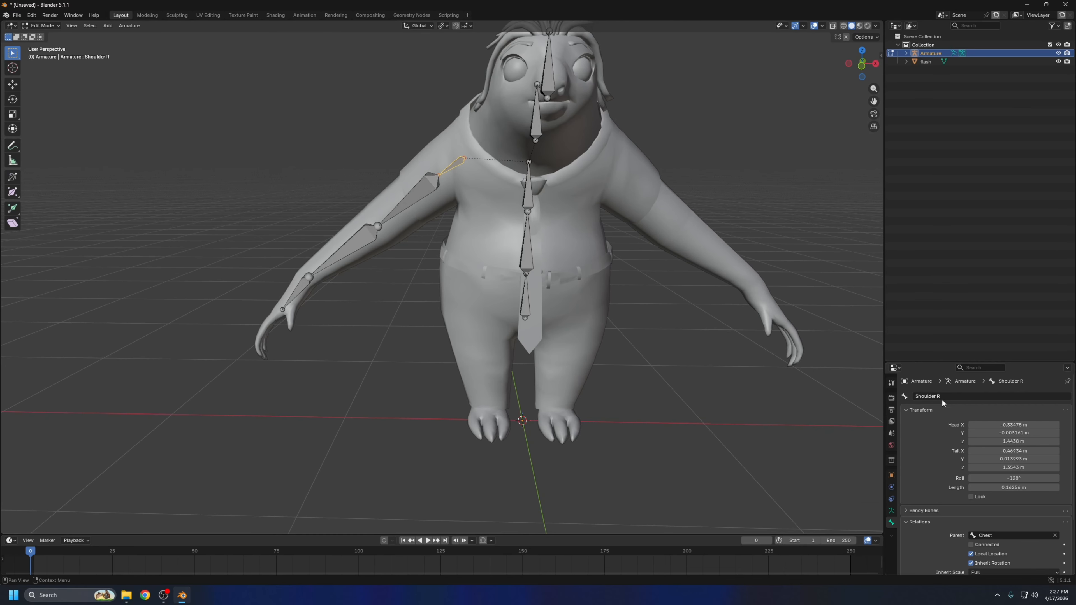
click(414, 194)
double_click(948, 395)
text(uppera)
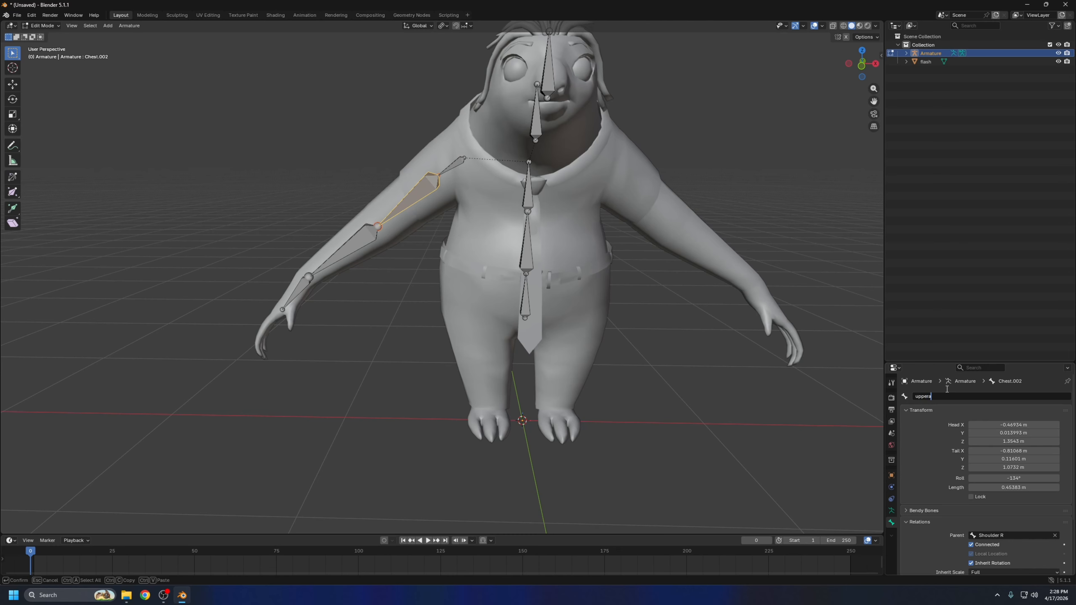
text(rm R)
key(Return)
Rename the bone between the elbow and the wrist as forearm R
click(350, 250)
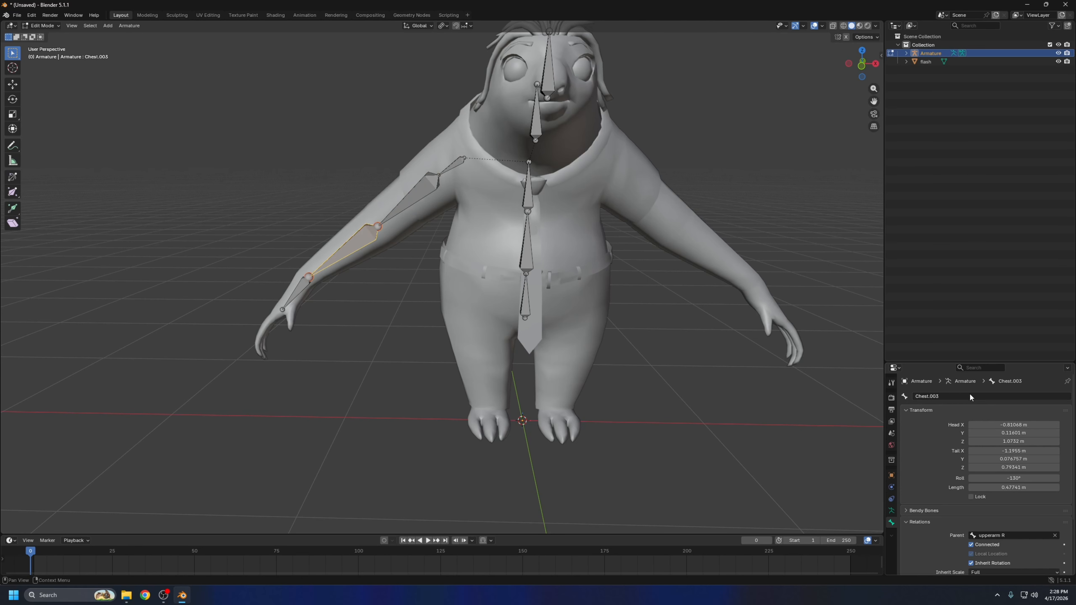
double_click(971, 396)
text(f)
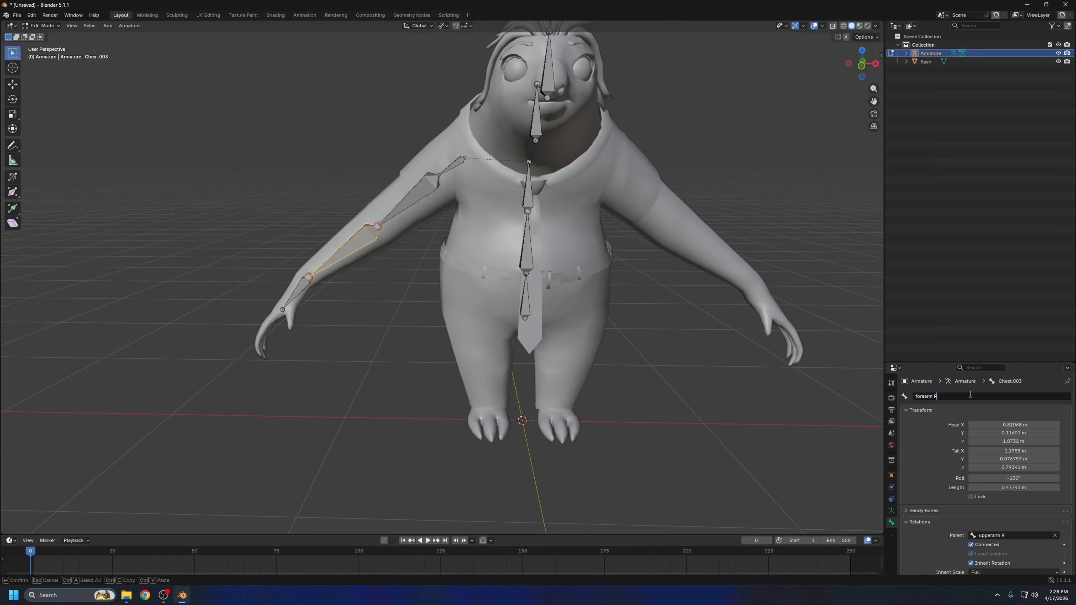
text(orearm R)
key(Return)
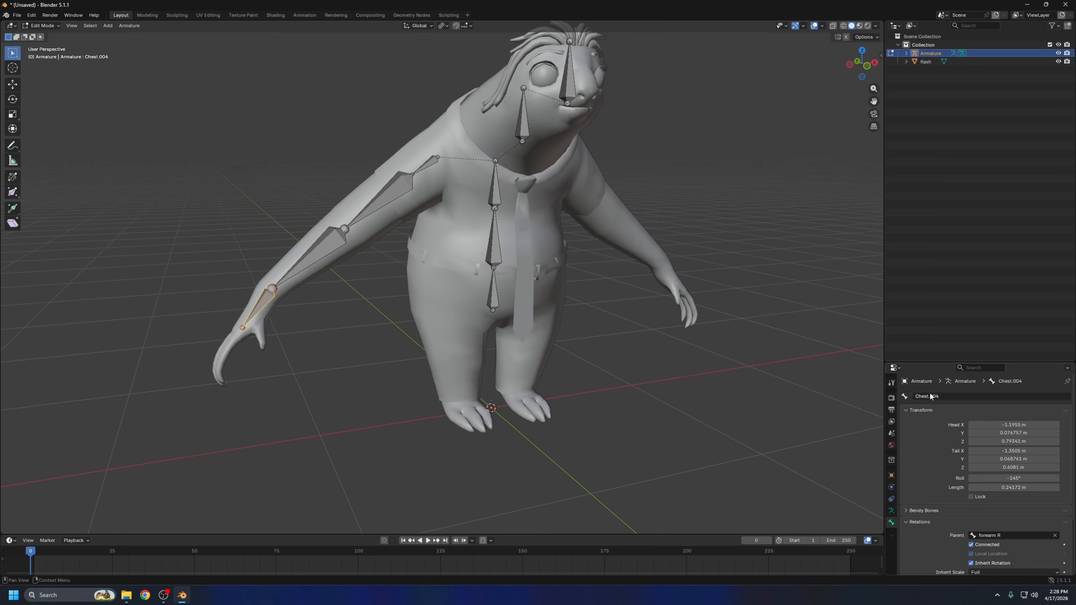
Rename the bone at the end of the arm chain as Hand R
double_click(952, 396)
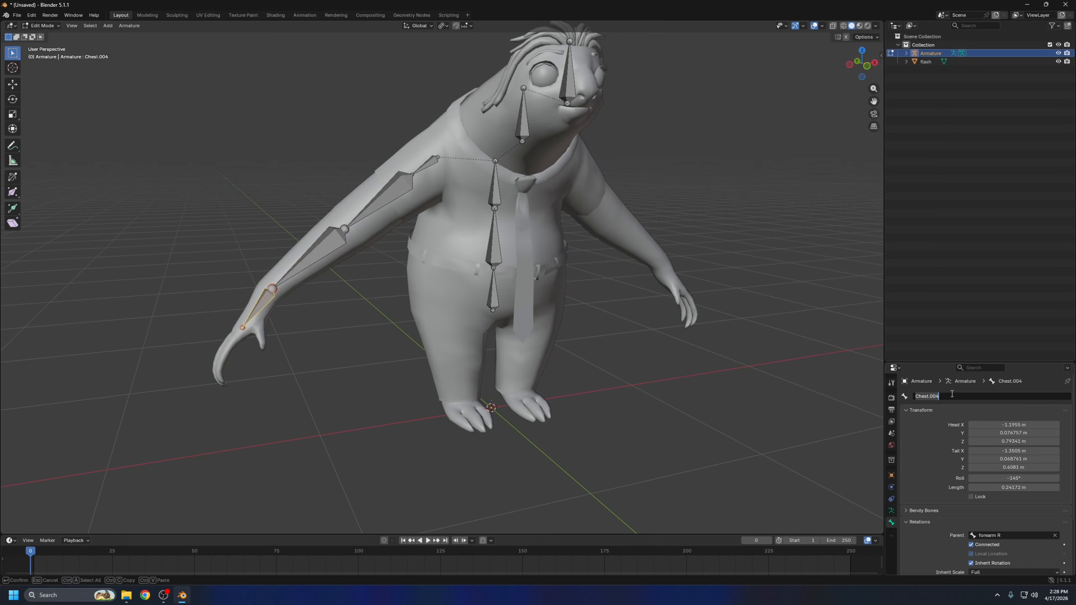
key(BackSpace)
text(Hand R)
key(Return)
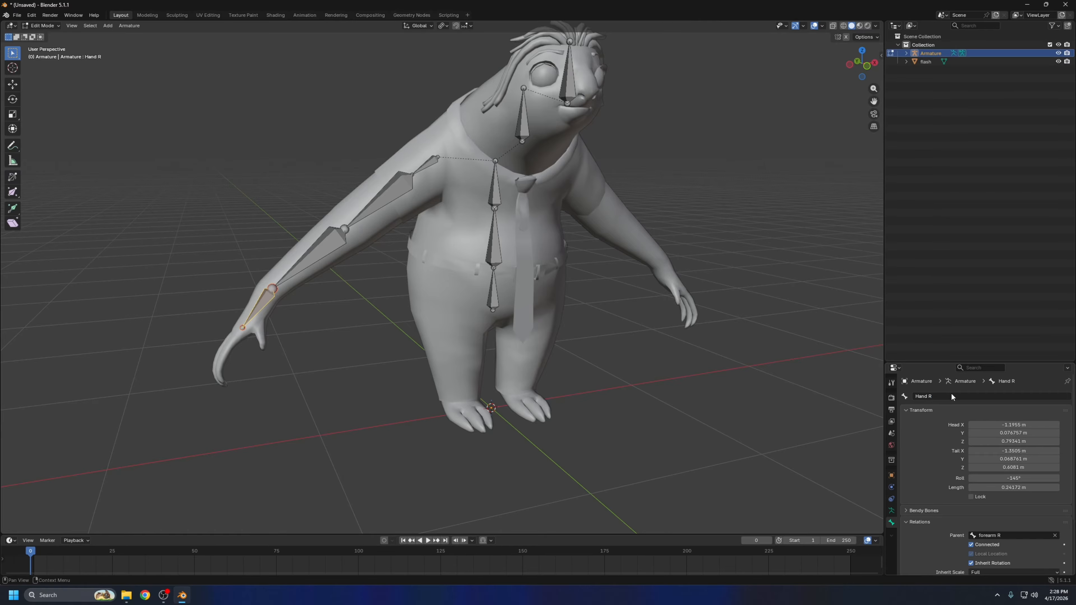
Move the joint between the right shoulder and upper arm bones about 0.01 m backward
middle_drag(440, 212, 467, 208)
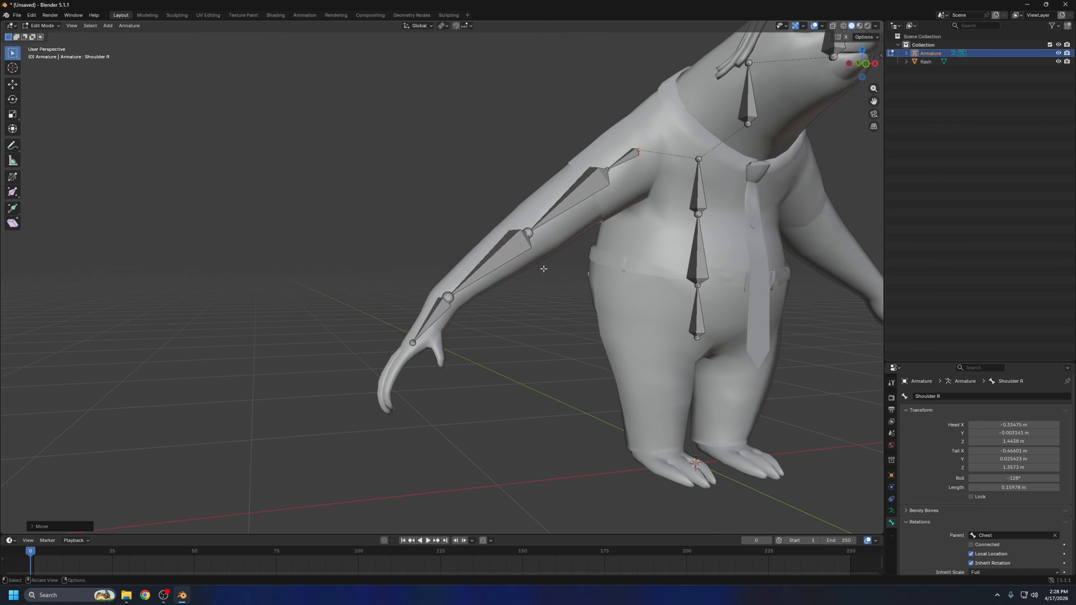
middle_drag(543, 269, 606, 282)
scroll(493, 373, up, 4)
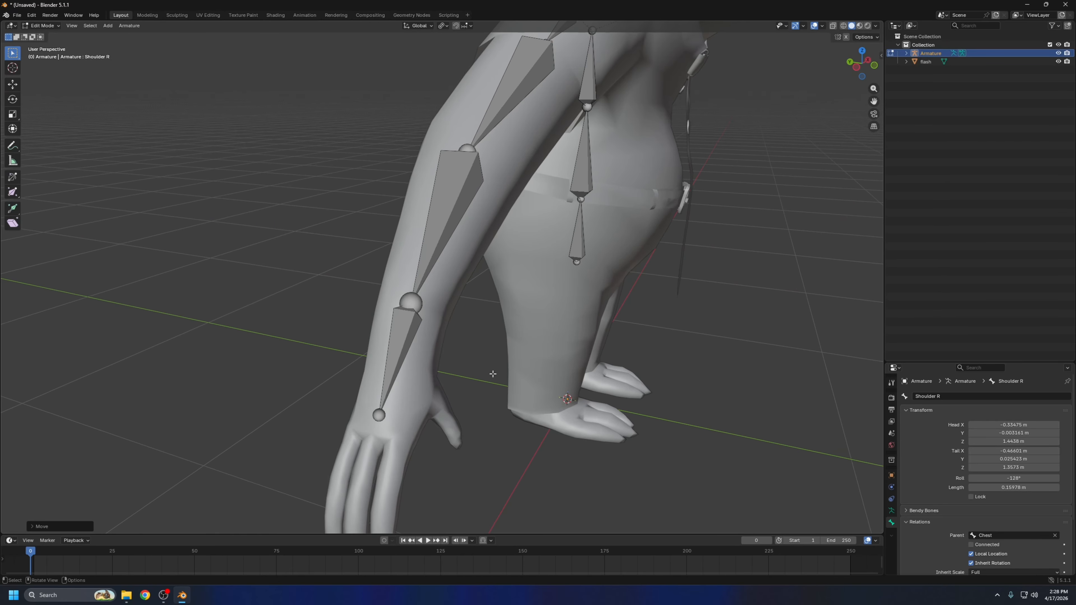
shift+middle_drag(493, 372, 491, 291)
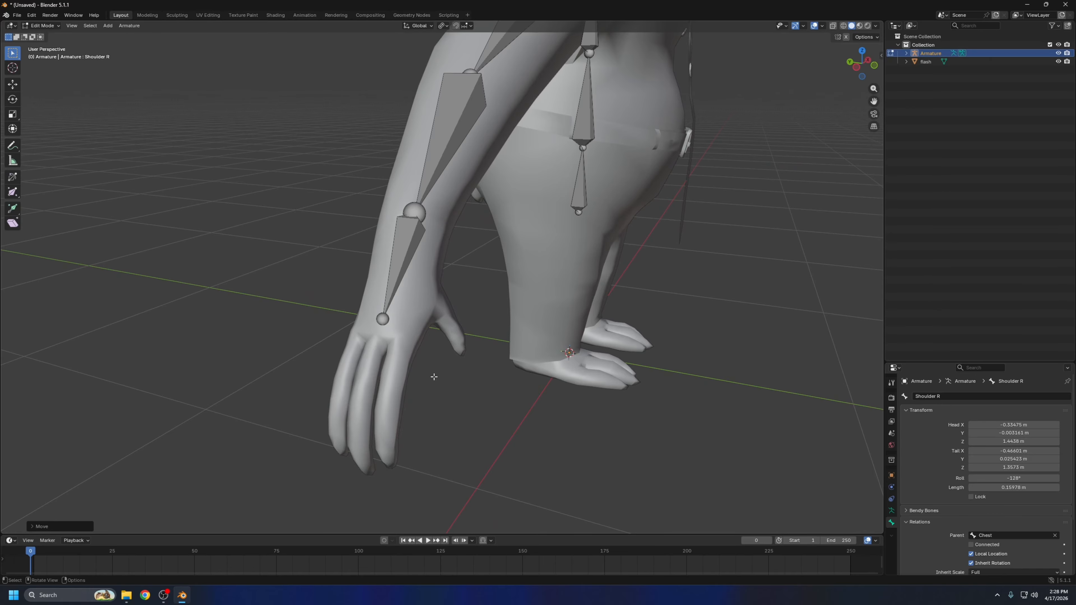
Duplicate the right hand bone, place the copy beside the thumb, and scale it down to about a third
middle_drag(468, 288, 460, 309)
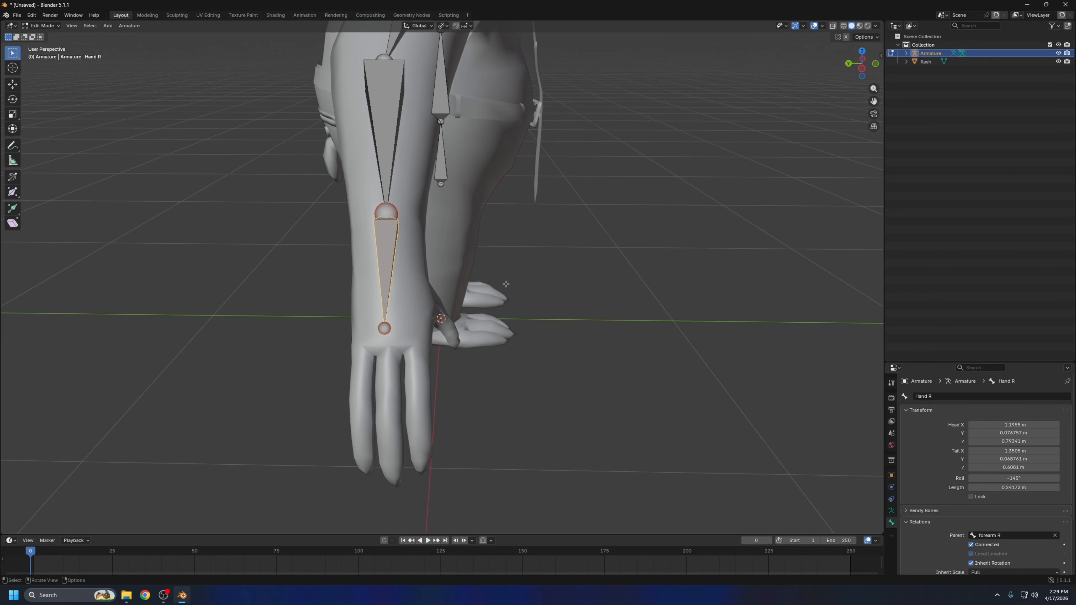
middle_drag(477, 262, 389, 256)
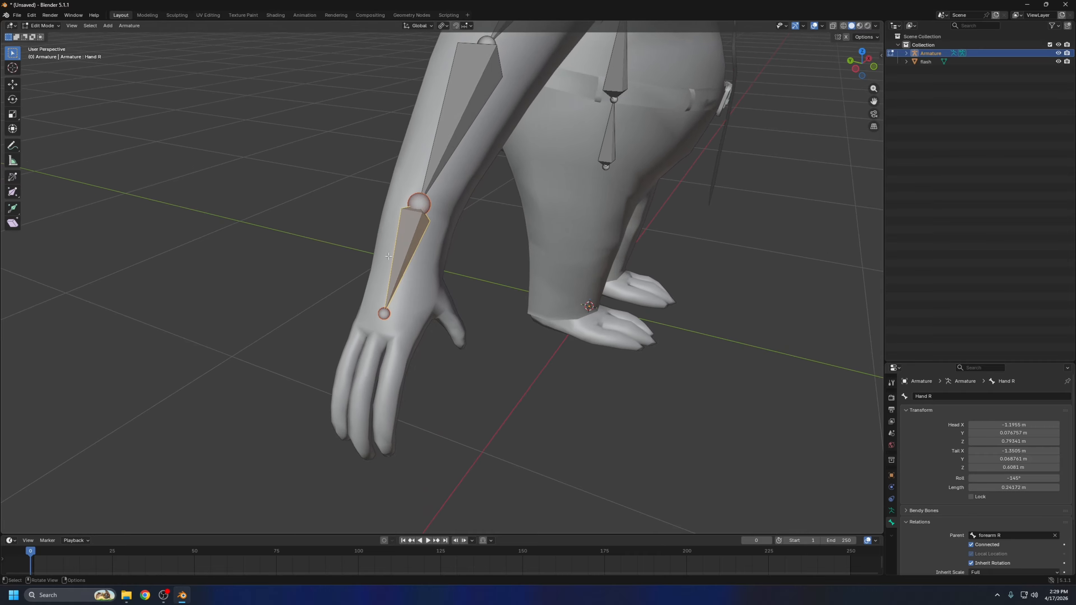
key(shift+d)
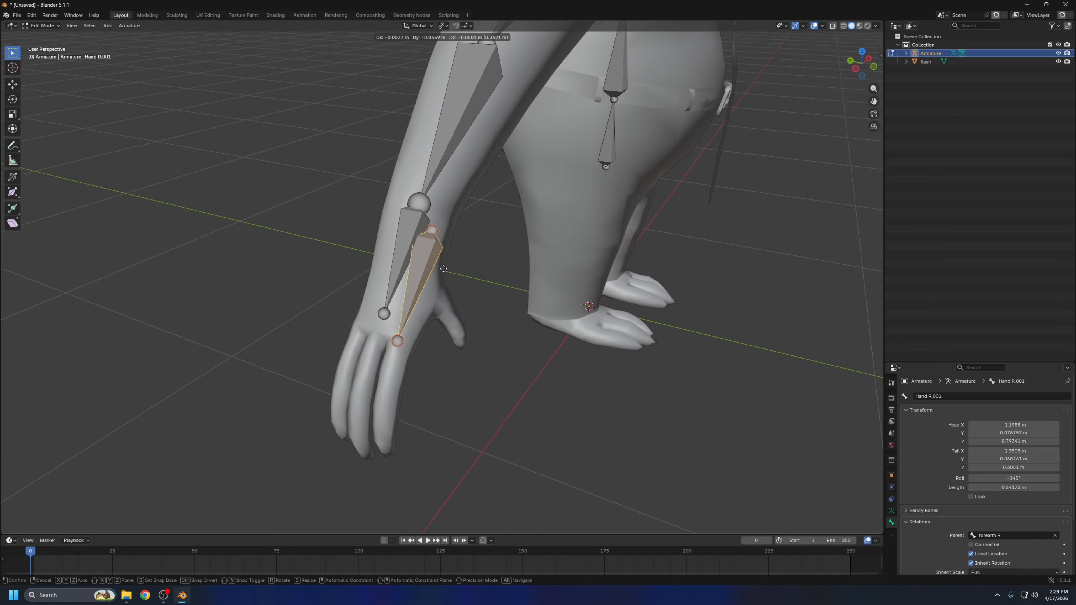
click(546, 287)
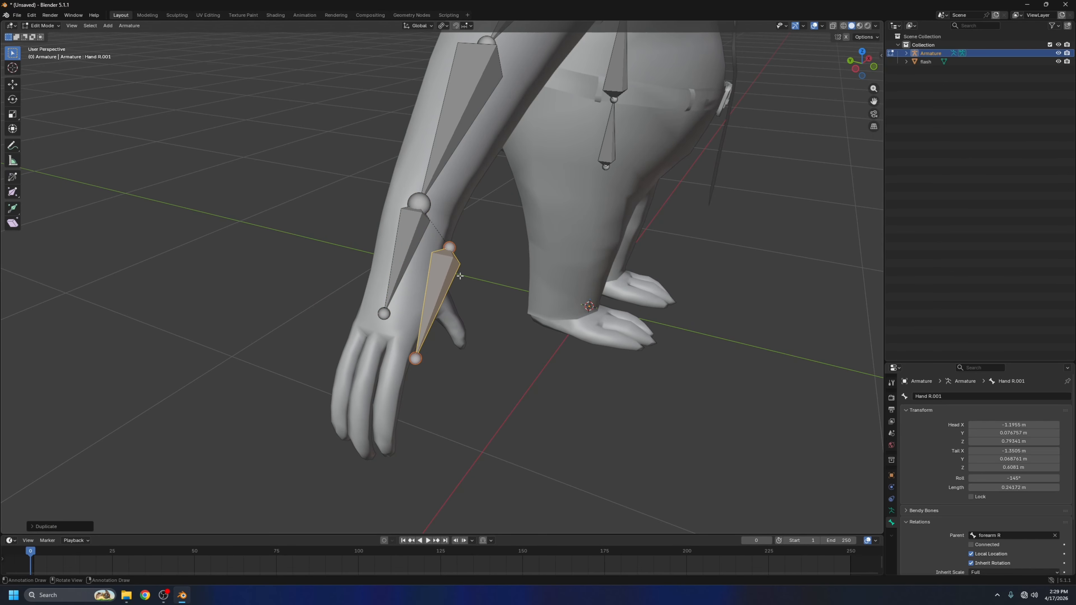
key(s)
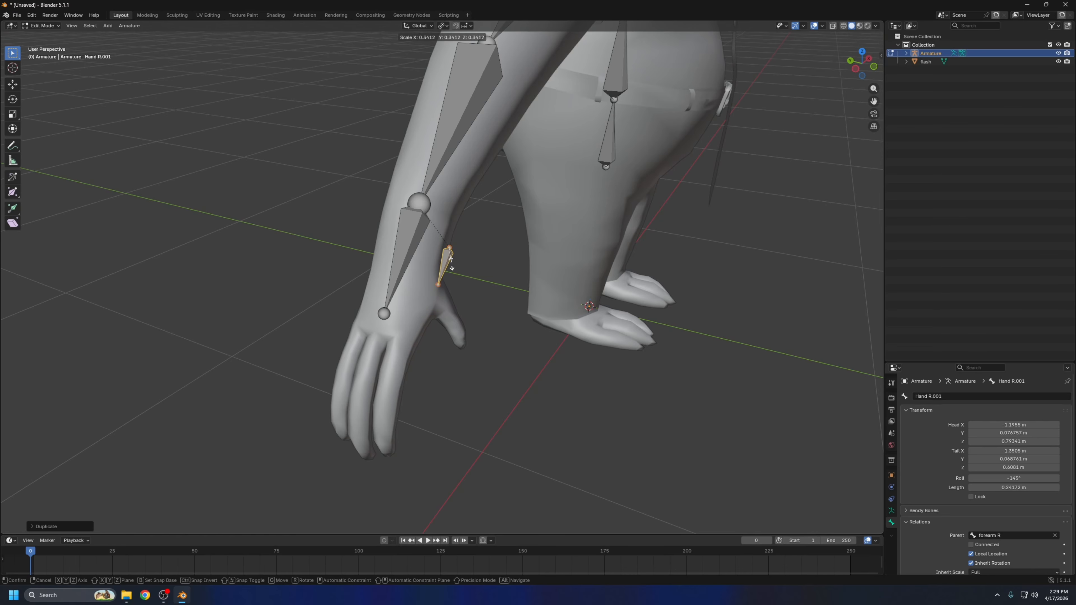
click(449, 262)
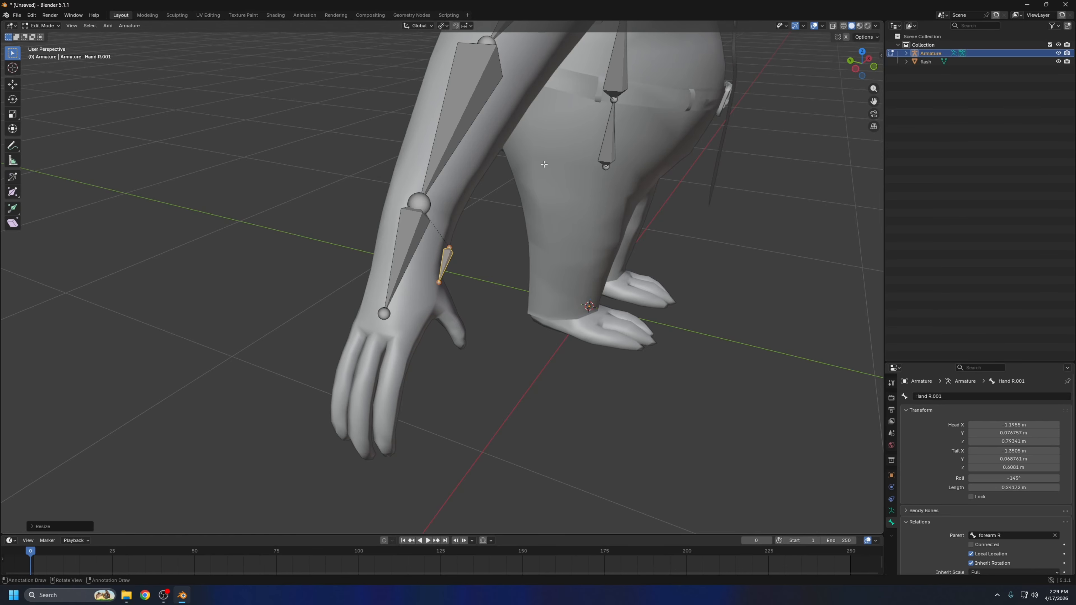
Rotate, resize and move the small duplicated bone so it sits inside the base of the right thumb
middle_drag(544, 164, 467, 152)
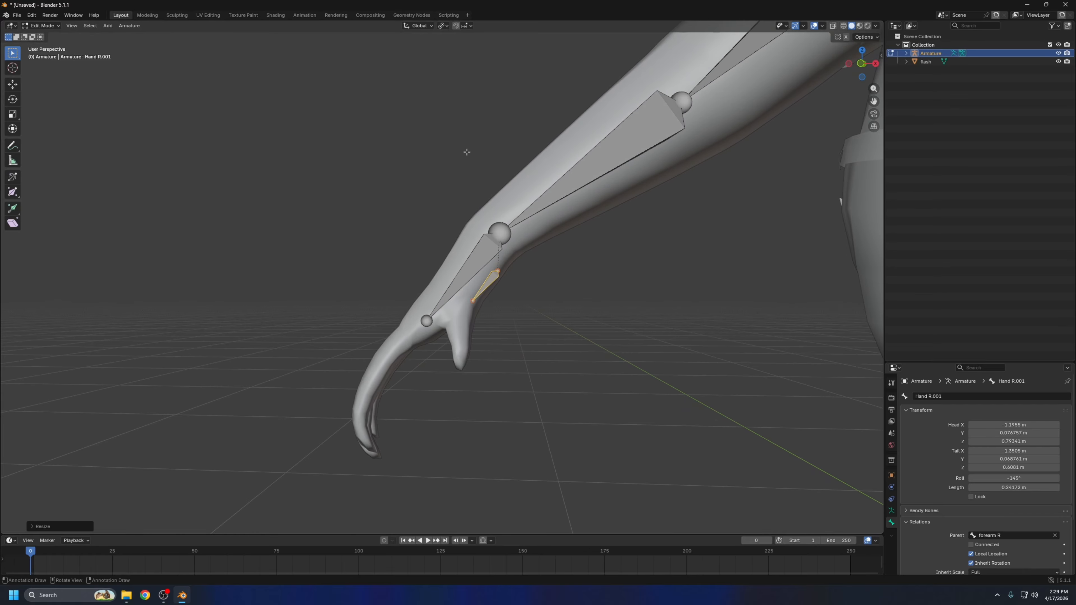
middle_drag(558, 247, 510, 269)
key(g)
click(527, 271)
key(r)
click(473, 238)
key(g)
click(463, 236)
key(s)
click(496, 268)
key(g)
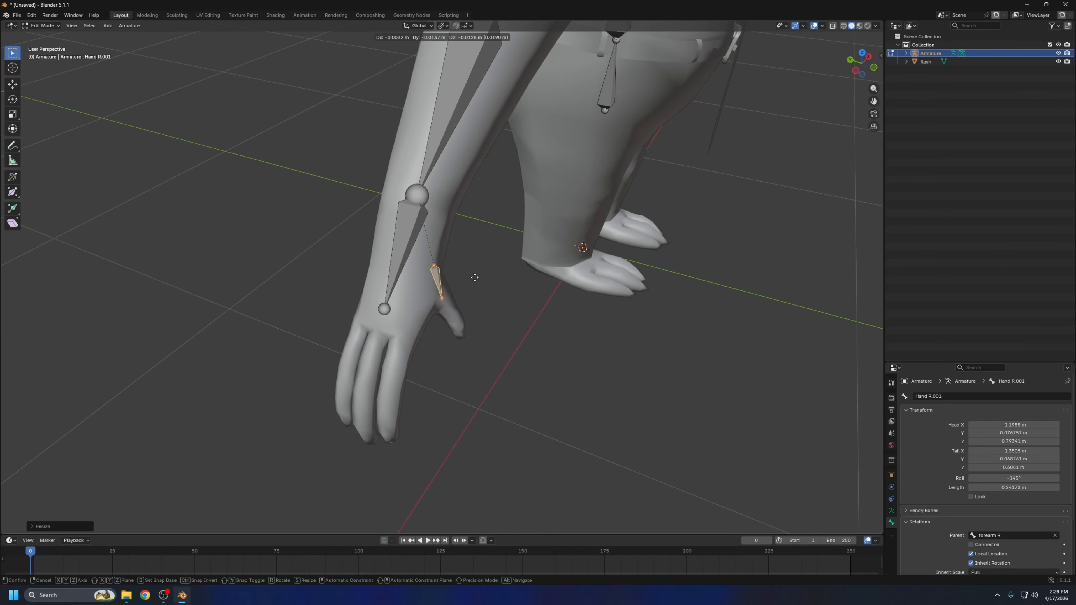
click(474, 276)
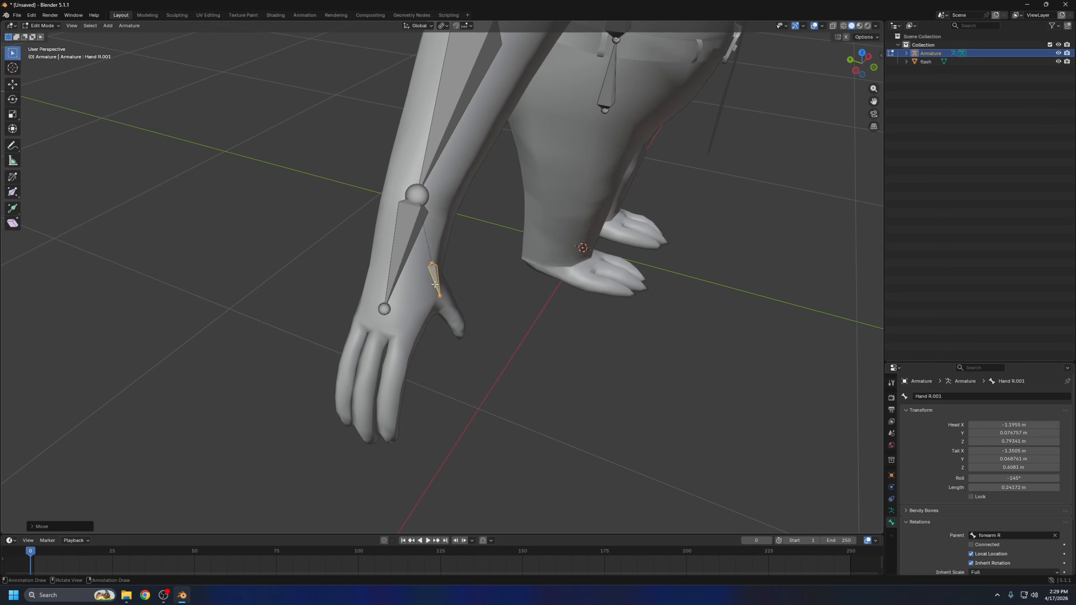
Extrude two more bones from the thumb base bone down to the thumb tip and adjust the end joint
middle_drag(506, 285, 479, 262)
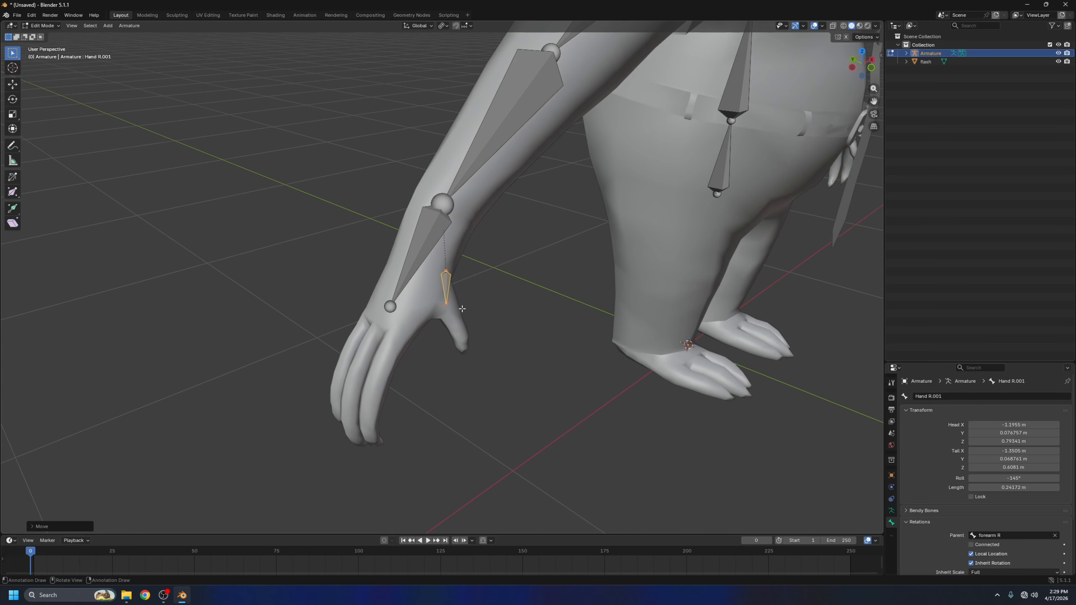
click(444, 303)
key(e)
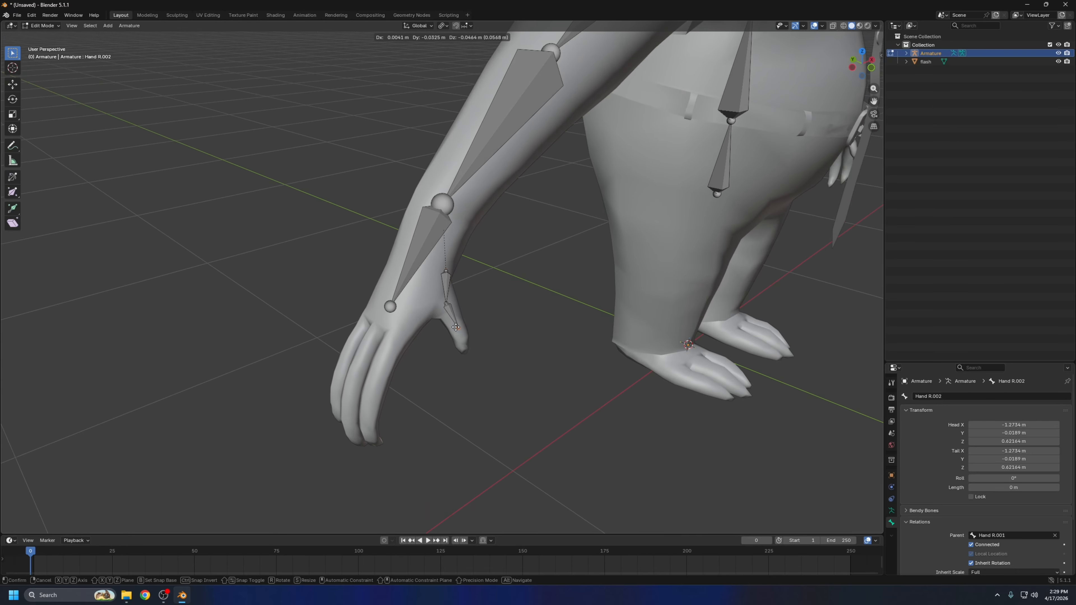
click(459, 331)
middle_drag(496, 322, 546, 298)
key(e)
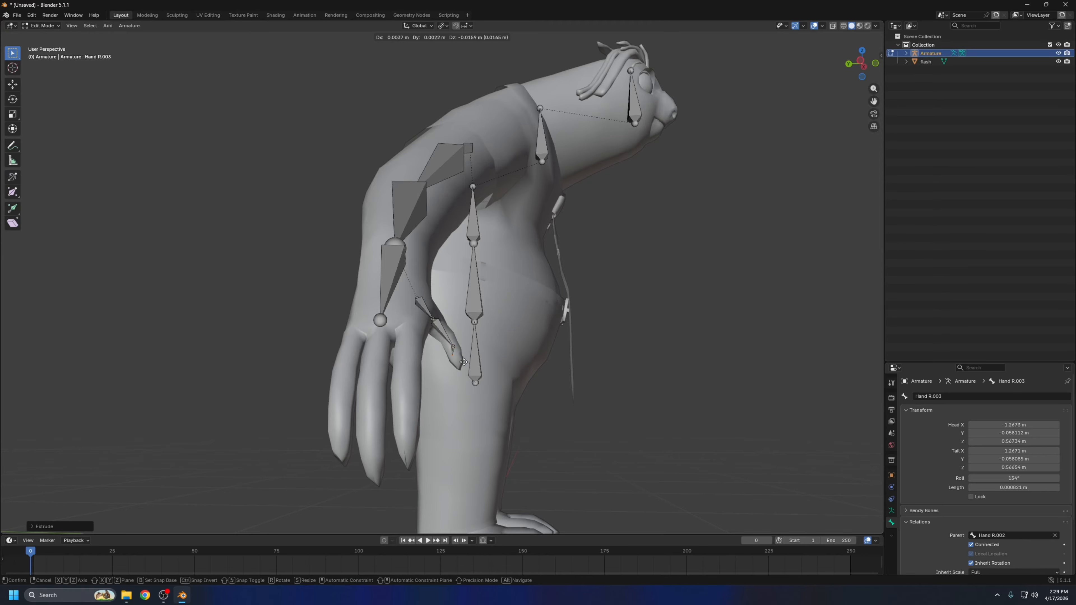
click(469, 374)
middle_drag(535, 350, 425, 331)
key(g)
click(478, 357)
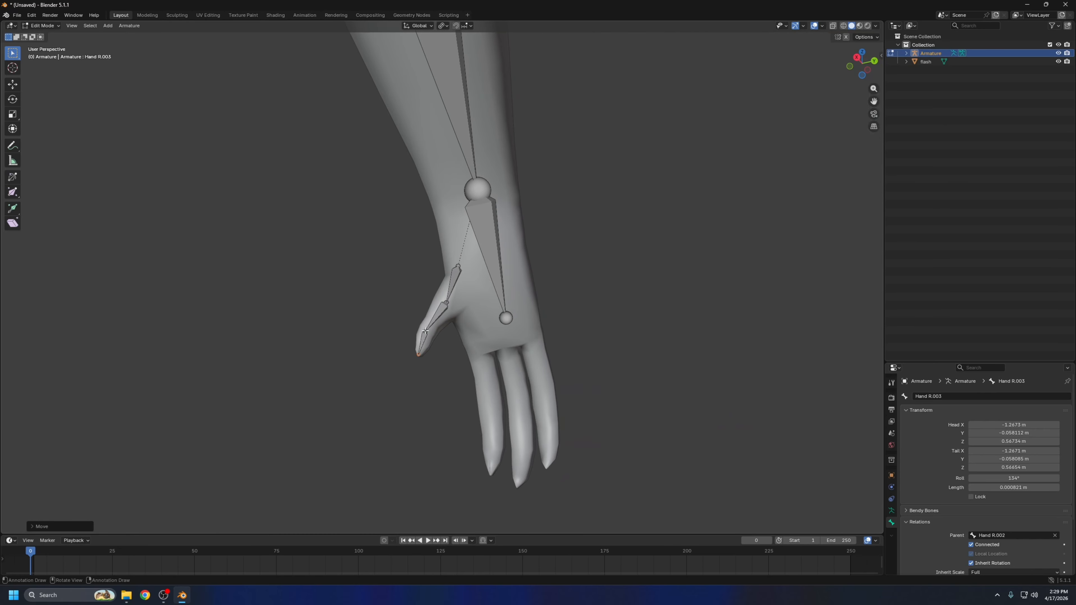
Reposition the two middle joints and the base joint of the thumb chain along the centre of the thumb
click(425, 331)
key(g)
click(429, 327)
click(446, 303)
key(g)
click(445, 304)
click(458, 266)
key(g)
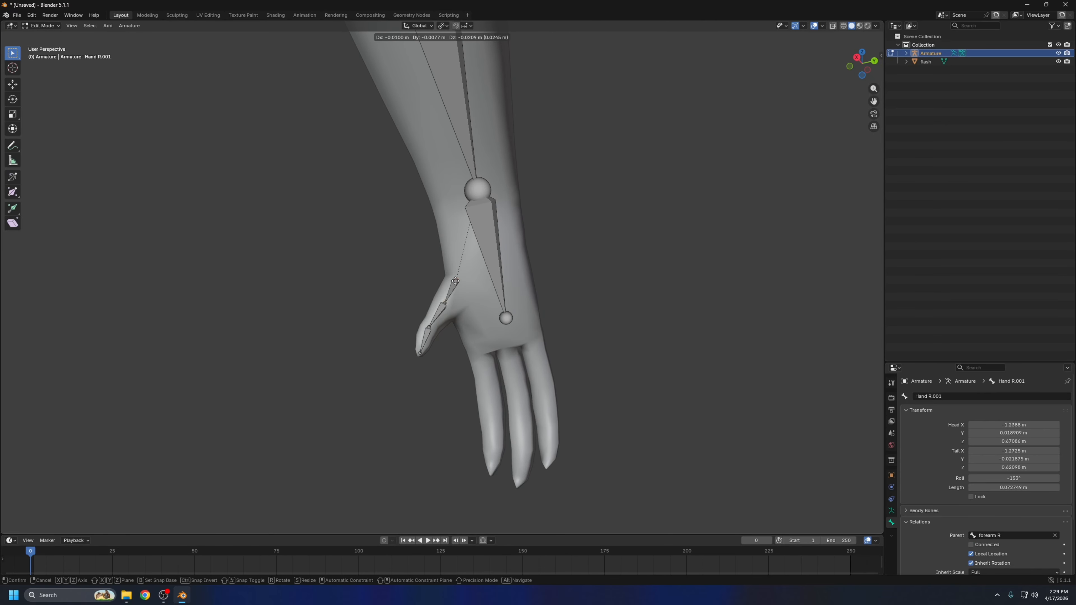
click(455, 281)
Fine-tune the thumb chain's intermediate joints so they stay centred inside the thumb mesh
middle_drag(455, 281, 381, 297)
click(491, 293)
click(462, 316)
key(g)
click(463, 321)
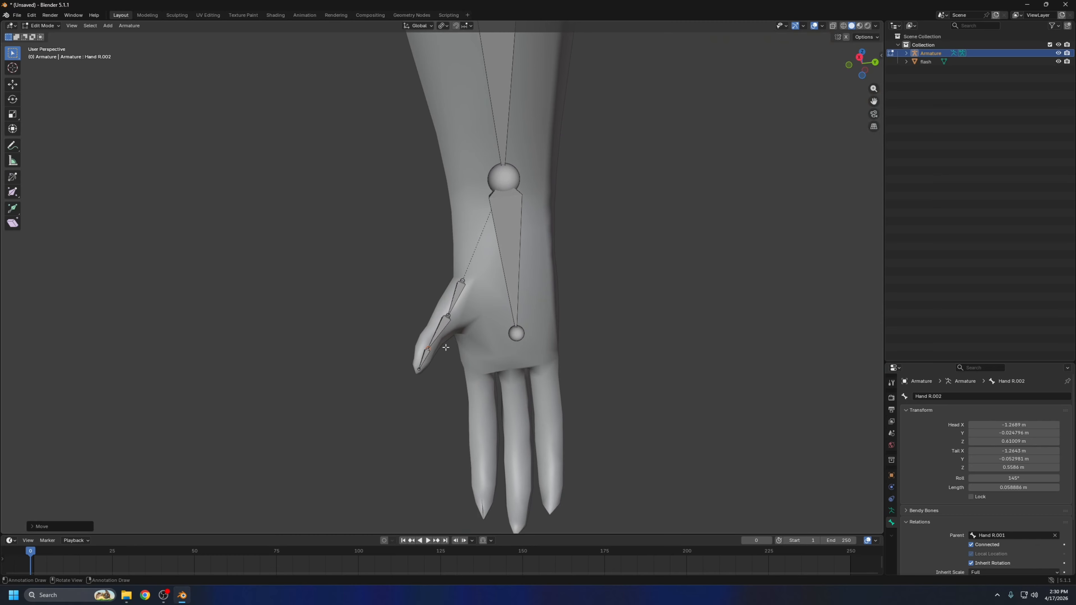
Try to nudge the joint at the lower end of the middle thumb bone and undo the move
middle_drag(445, 349, 464, 340)
key(g)
click(426, 346)
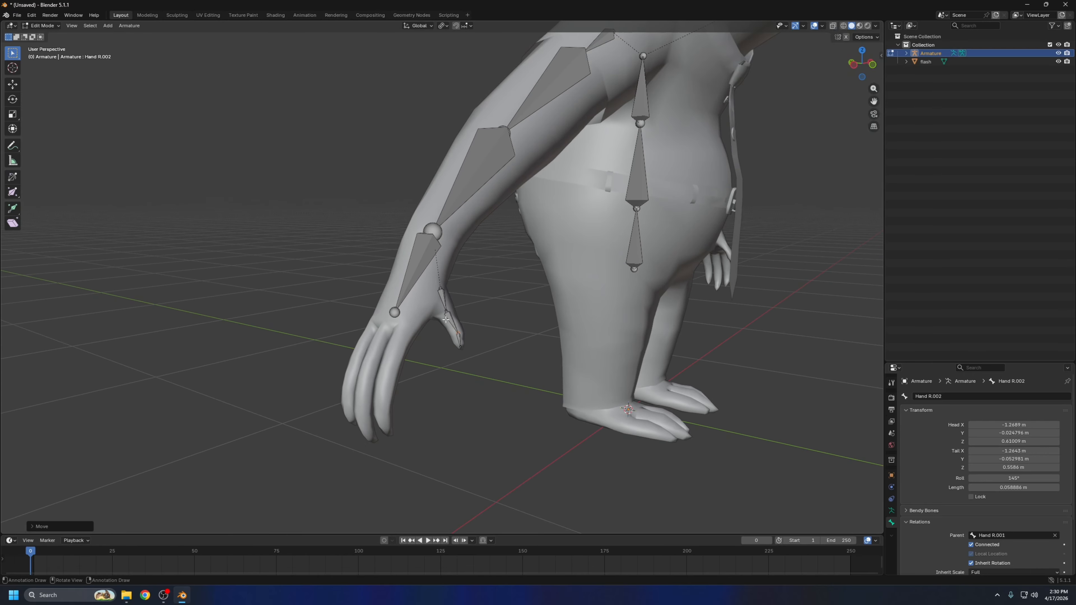
key(ctrl+z)
Duplicate the right hand bone, shrink the copy to about 0.07 m, and place it at the base of the finger nearest the thumb
middle_drag(505, 450, 398, 450)
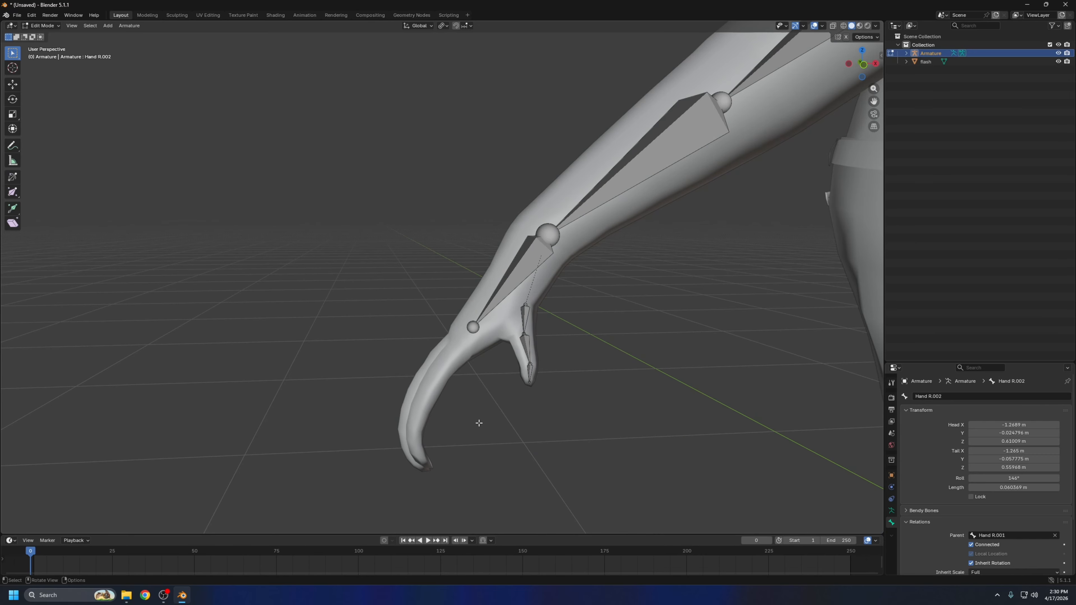
middle_drag(441, 399, 429, 345)
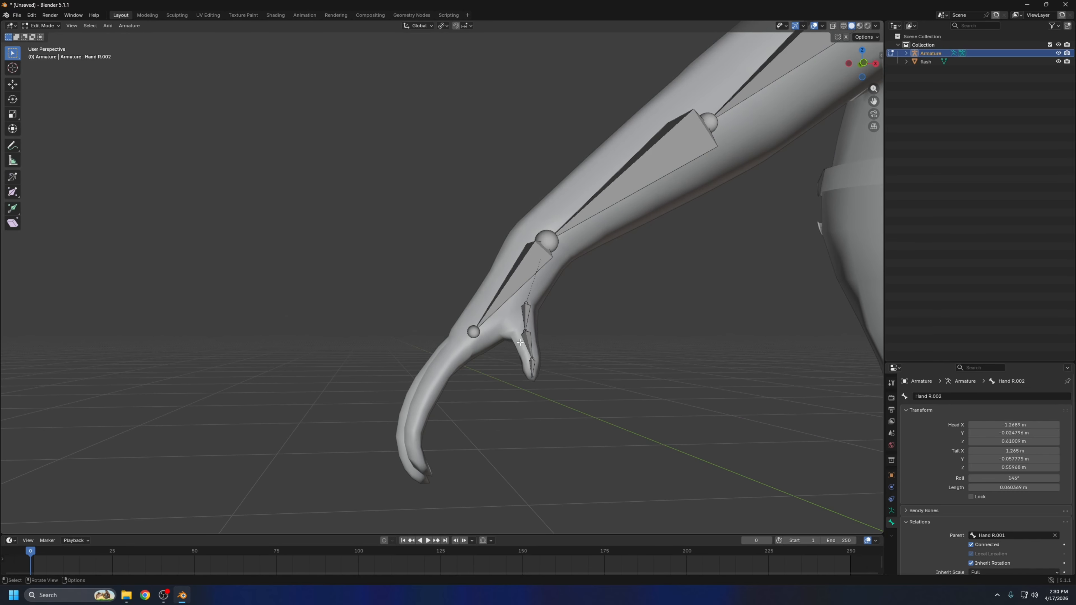
key(shift+d)
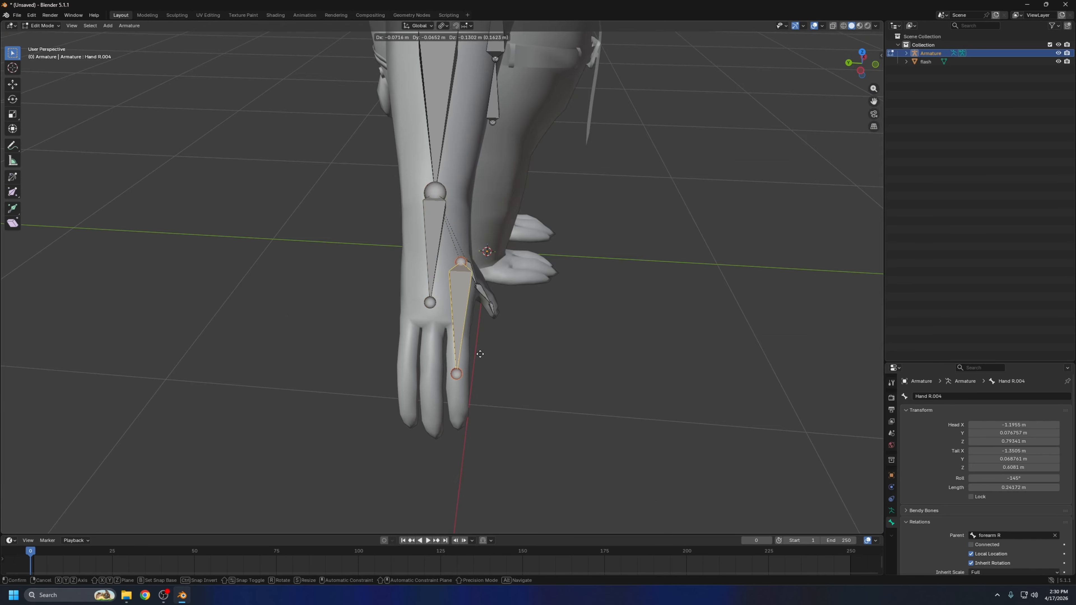
click(487, 351)
key(s)
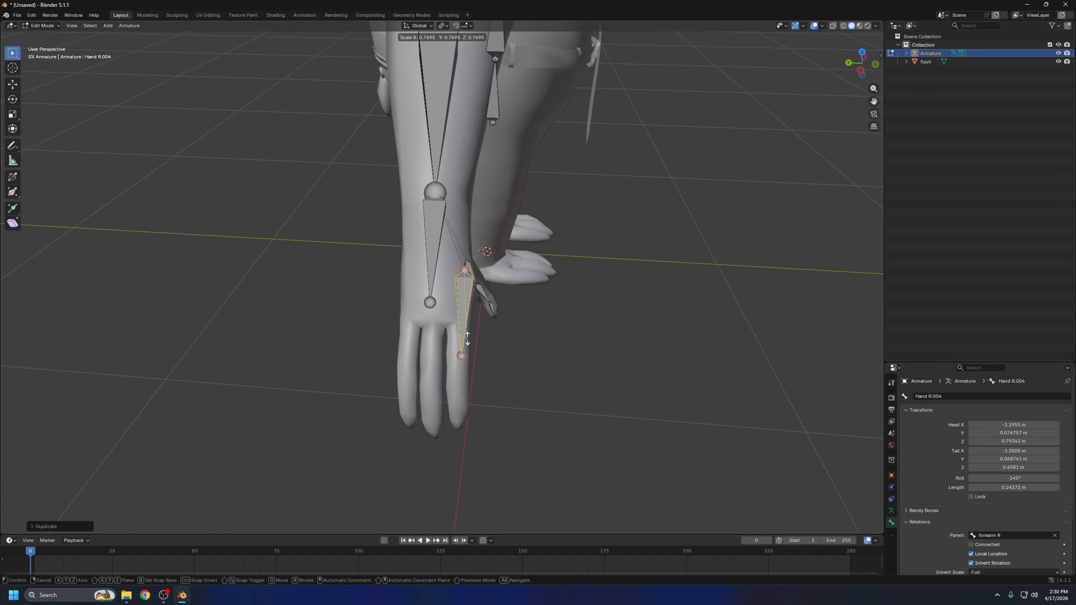
click(465, 329)
key(g)
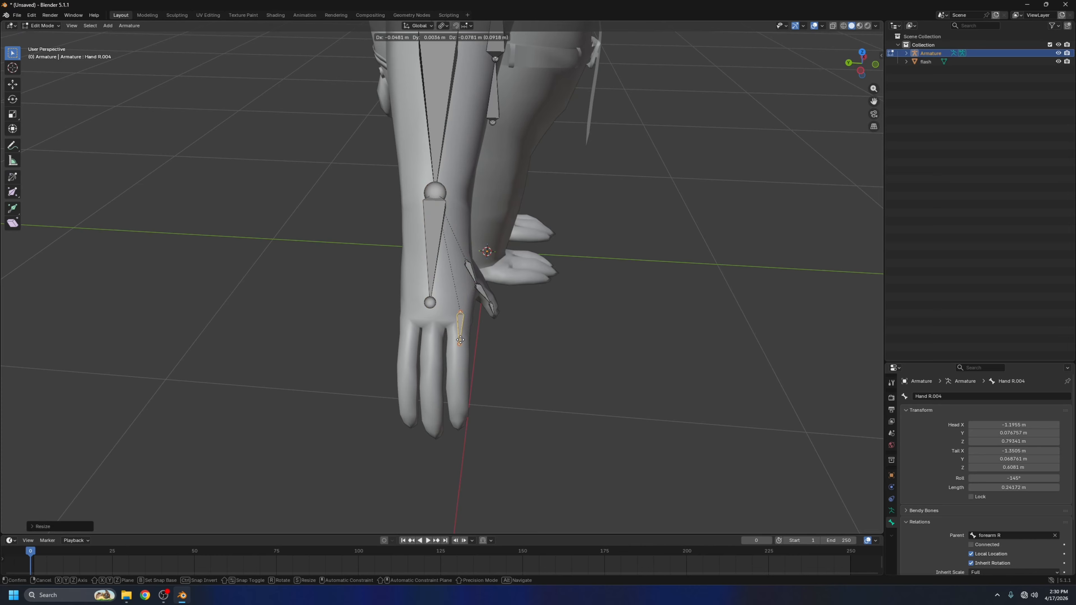
click(460, 349)
Duplicate the small finger bone twice, placing one copy at the middle finger's base and one at the outer finger's base
key(shift+d)
click(459, 350)
key(shift+d)
right_click(431, 351)
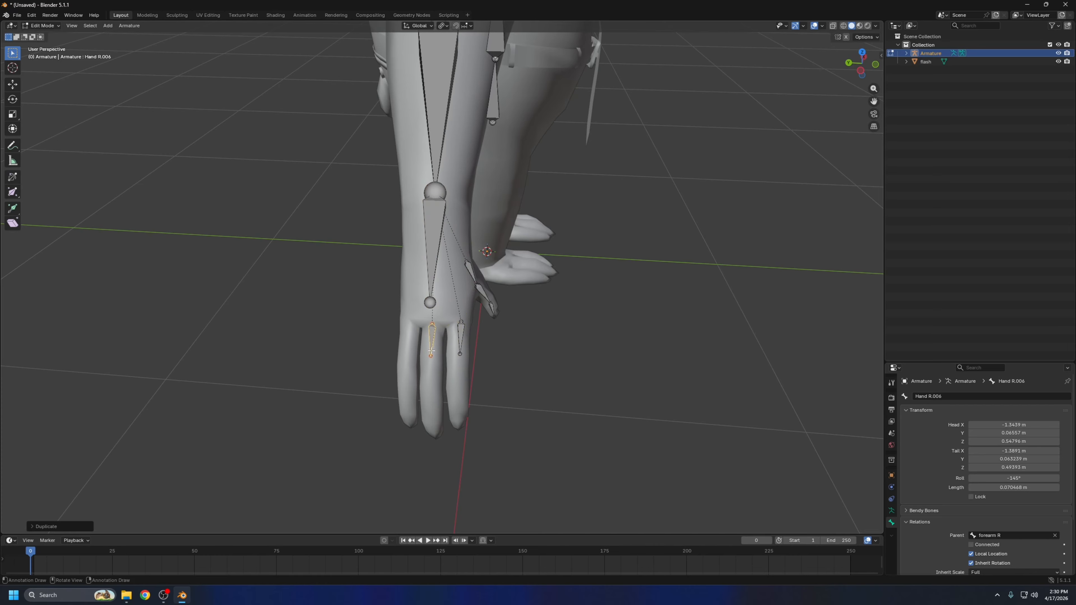
key(g)
click(469, 338)
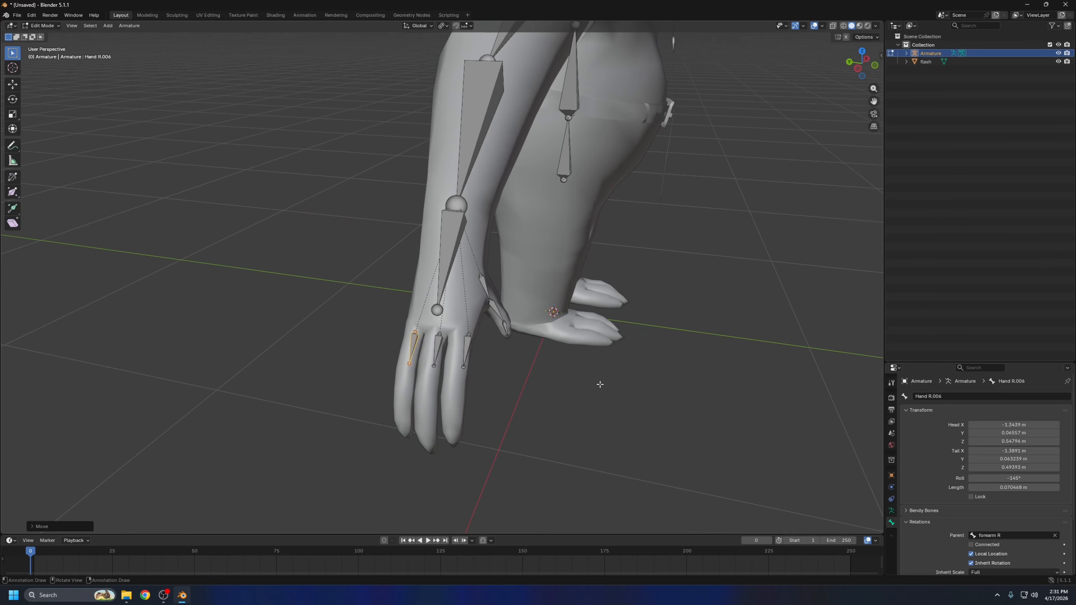
Move the three finger base bones outward so each one lies inside its finger when seen from the front
middle_drag(504, 365, 542, 355)
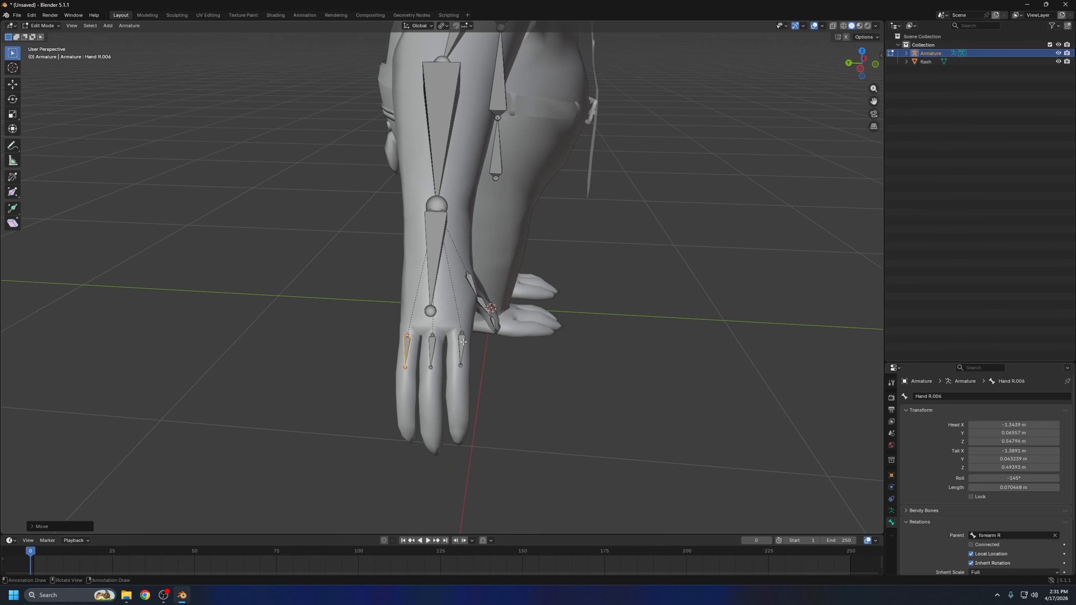
middle_drag(405, 356, 467, 359)
click(468, 359)
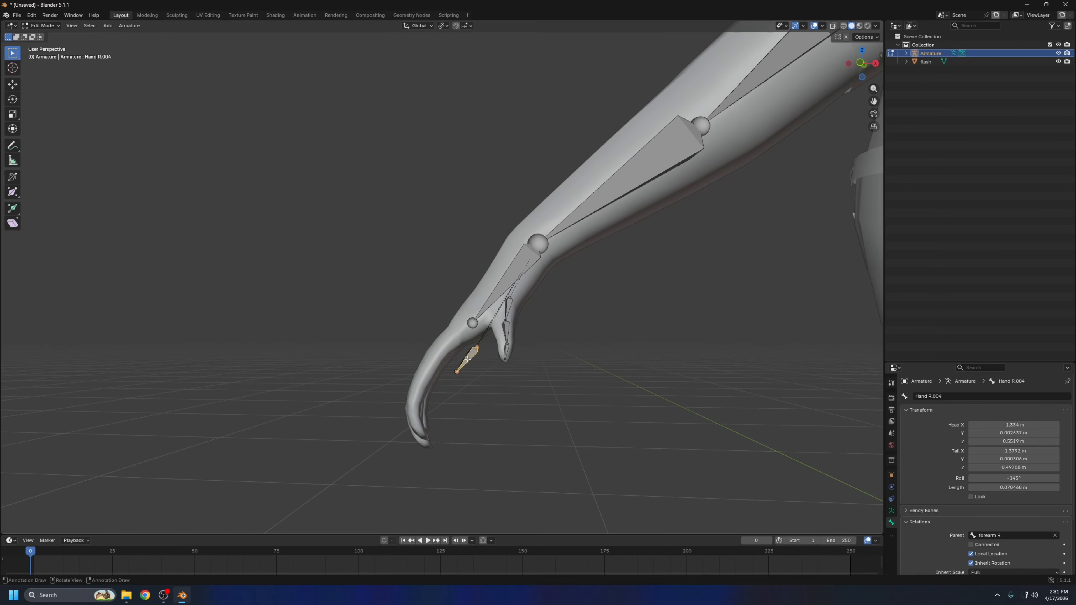
key(g)
click(442, 349)
click(469, 356)
key(g)
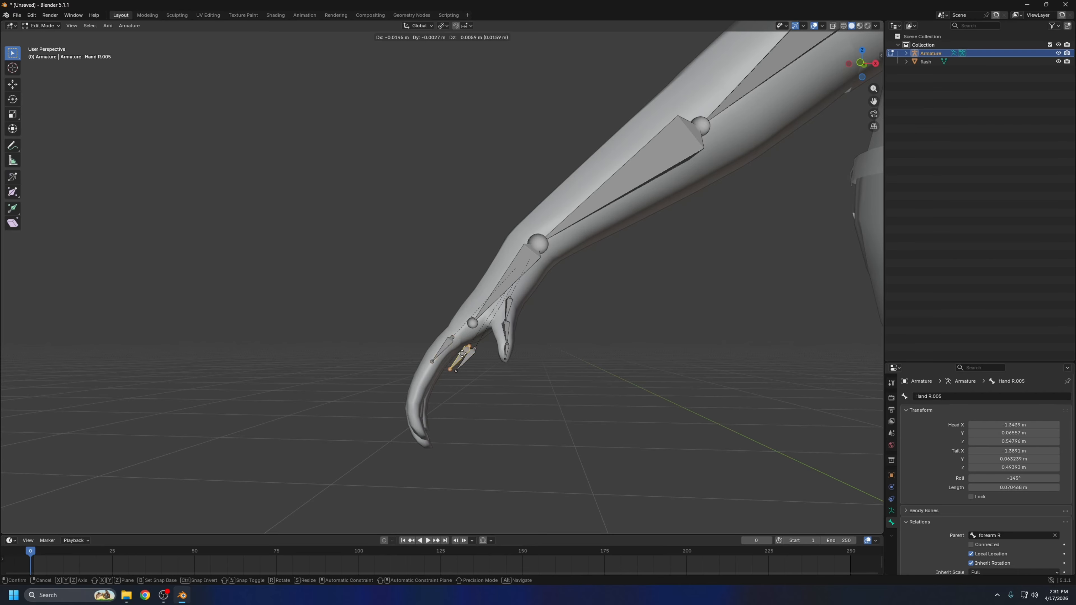
click(451, 350)
click(466, 358)
key(g)
click(450, 352)
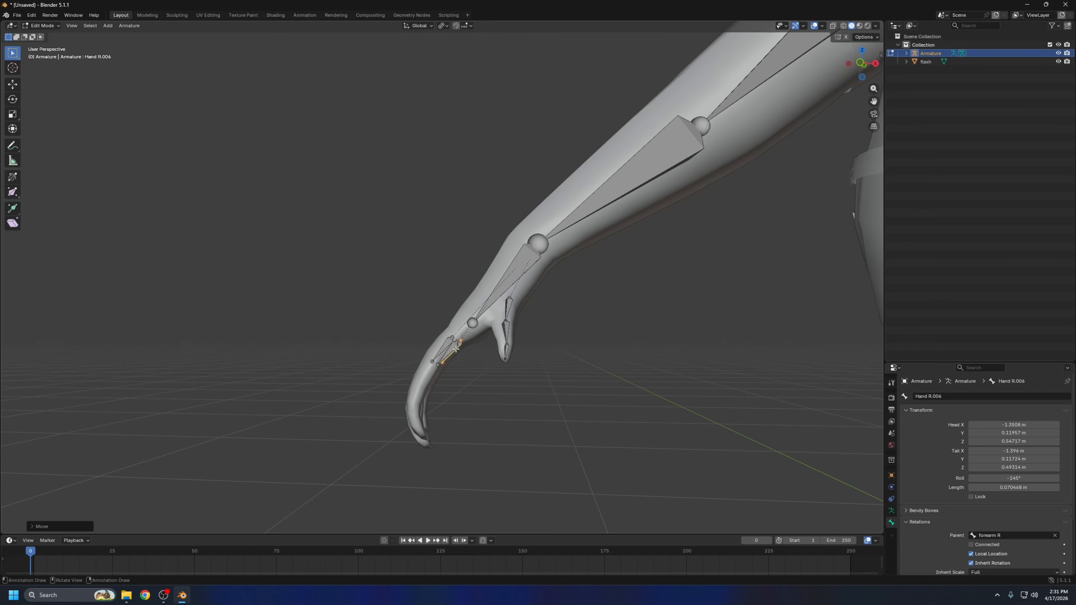
Fine-tune the placement of the finger base bones, including the one nearest the thumb, to align them within the fingers
middle_drag(303, 361, 329, 354)
click(443, 352)
key(g)
click(477, 345)
middle_drag(462, 358, 509, 224)
click(448, 346)
key(g)
click(451, 355)
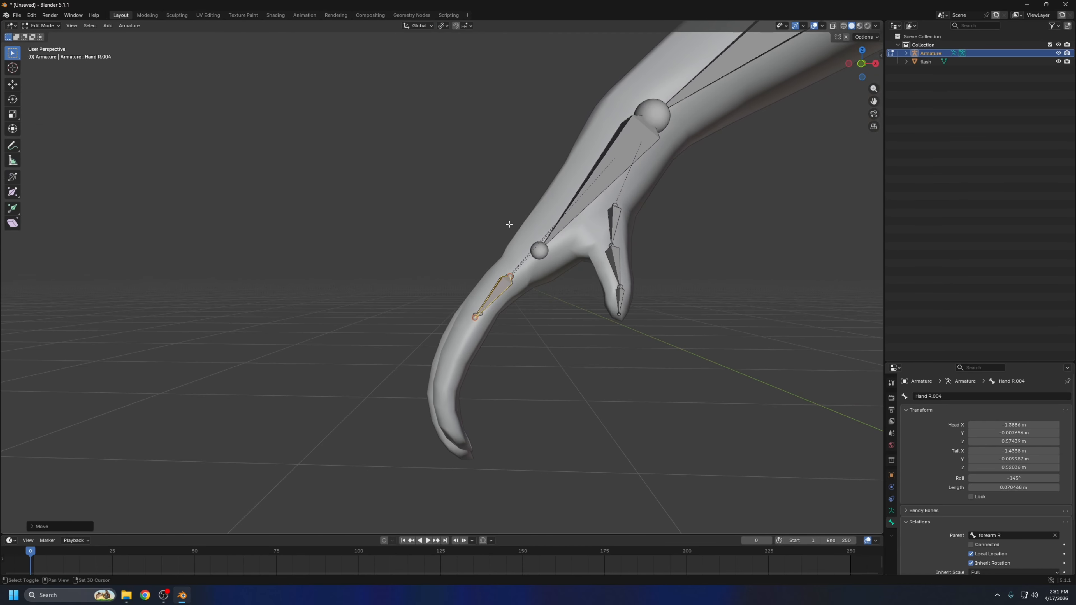
Extrude two bones from the base bone of the finger nearest the thumb, following its curve down to the tip
scroll(489, 321, up, 4)
click(492, 329)
middle_drag(492, 333, 505, 351)
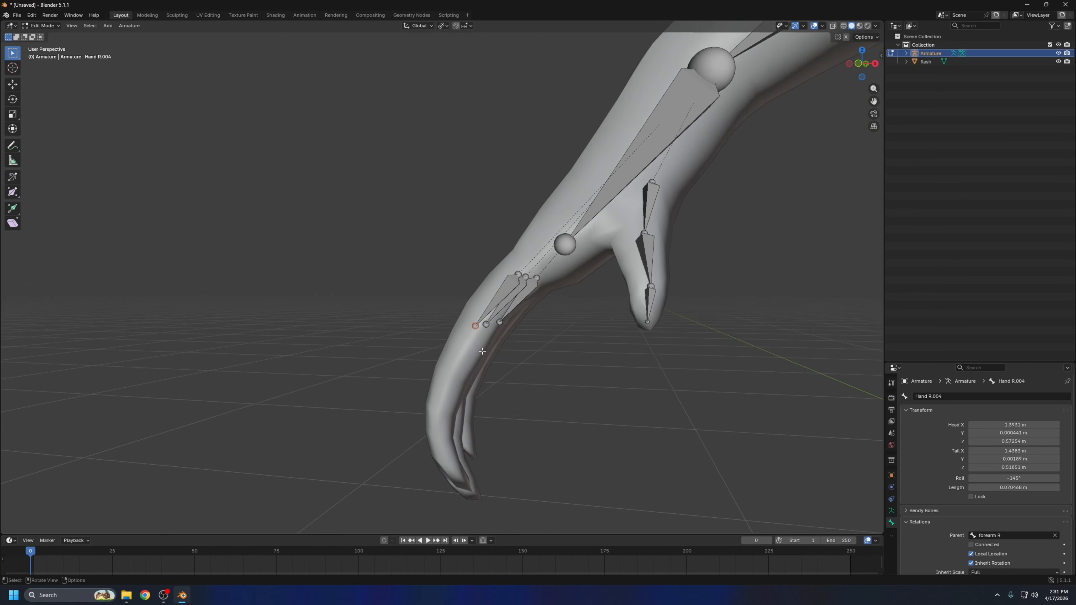
scroll(507, 351, down, 2)
key(e)
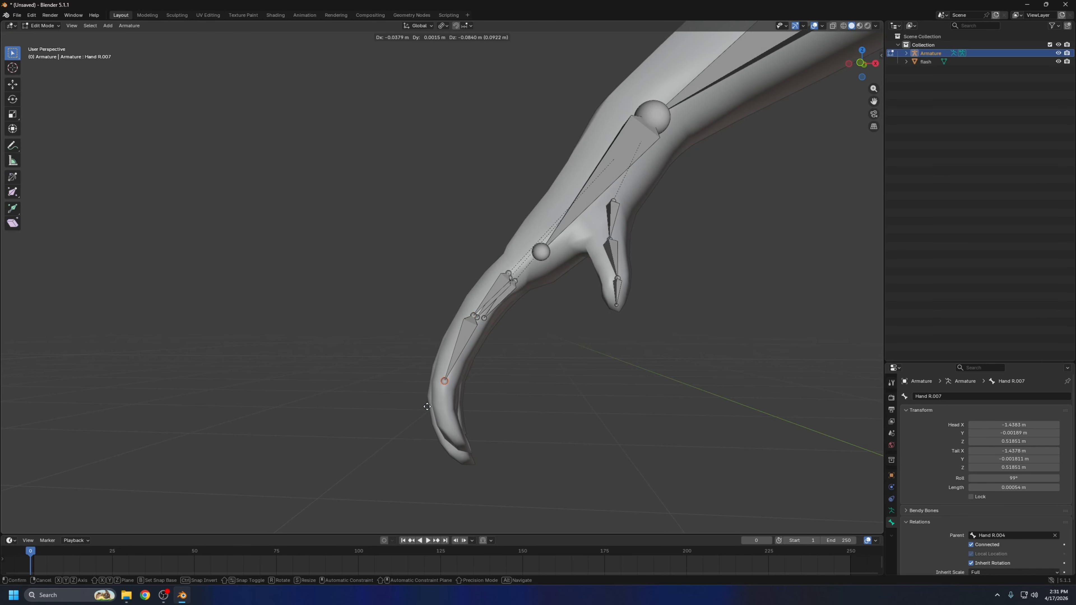
click(428, 409)
key(e)
click(464, 471)
Adjust the joints of the bone chain in the finger nearest the thumb to fit the finger's curve
key(g)
click(475, 319)
click(460, 434)
key(g)
middle_drag(470, 361, 562, 405)
click(469, 433)
Extrude two bones from the middle finger's base bone down to the fingertip
click(423, 309)
middle_drag(492, 306, 470, 308)
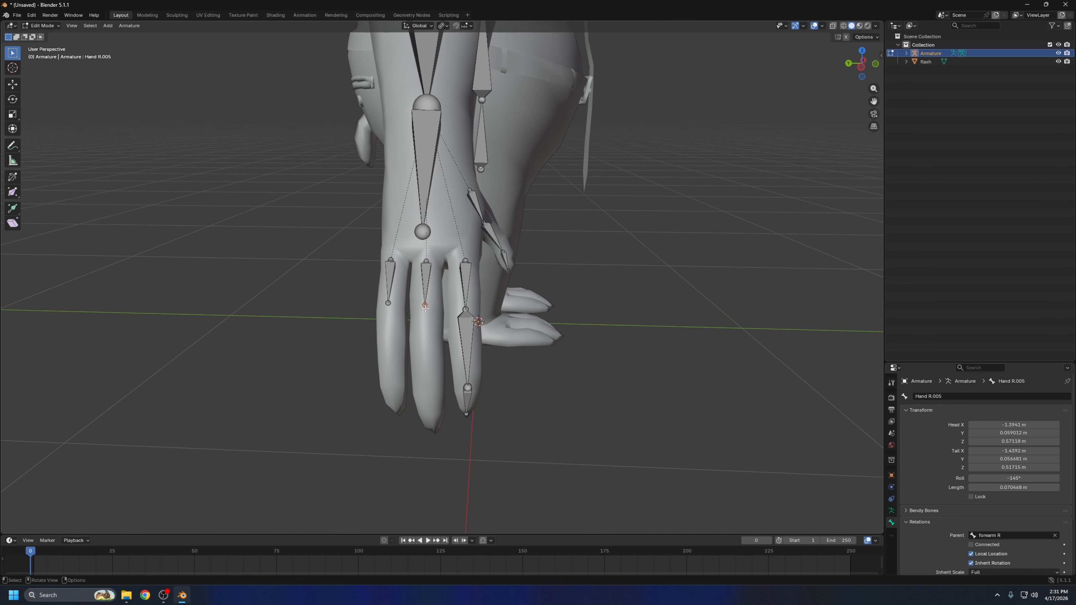
key(e)
click(426, 400)
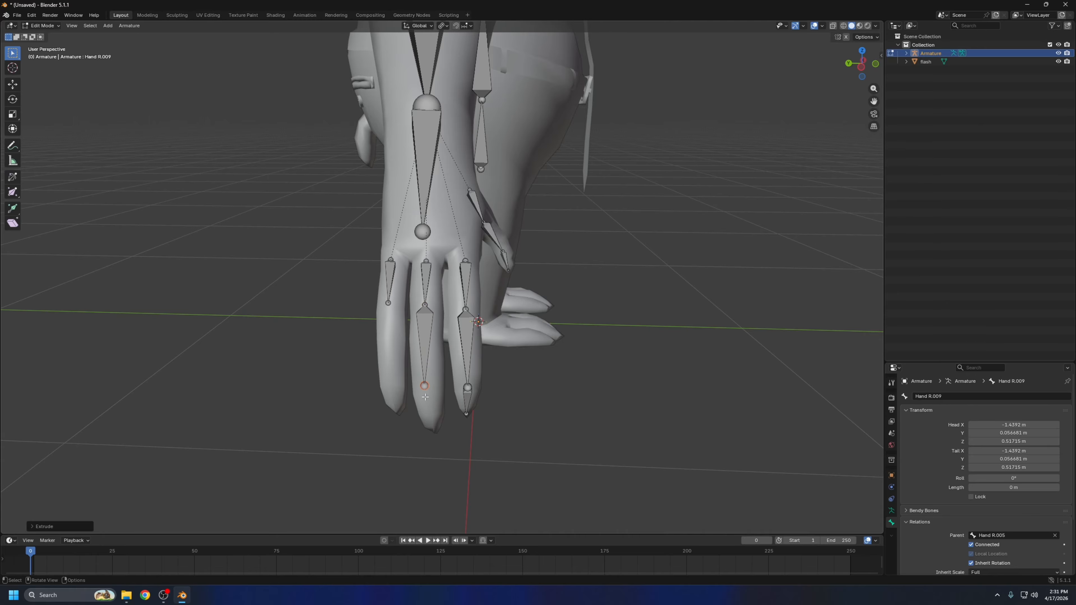
middle_drag(433, 394, 544, 352)
key(g)
click(421, 428)
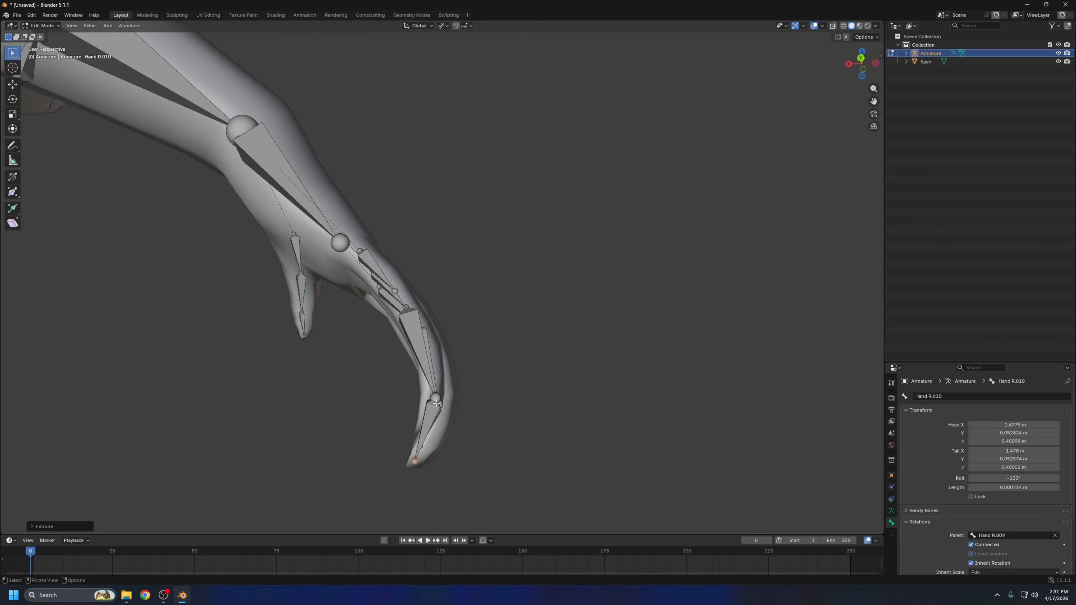
Extrude two bones from the outer finger's base bone down to the fingertip
middle_drag(428, 424, 322, 403)
middle_drag(406, 398, 478, 394)
middle_drag(424, 360, 521, 339)
click(408, 317)
key(e)
click(436, 400)
key(e)
click(420, 438)
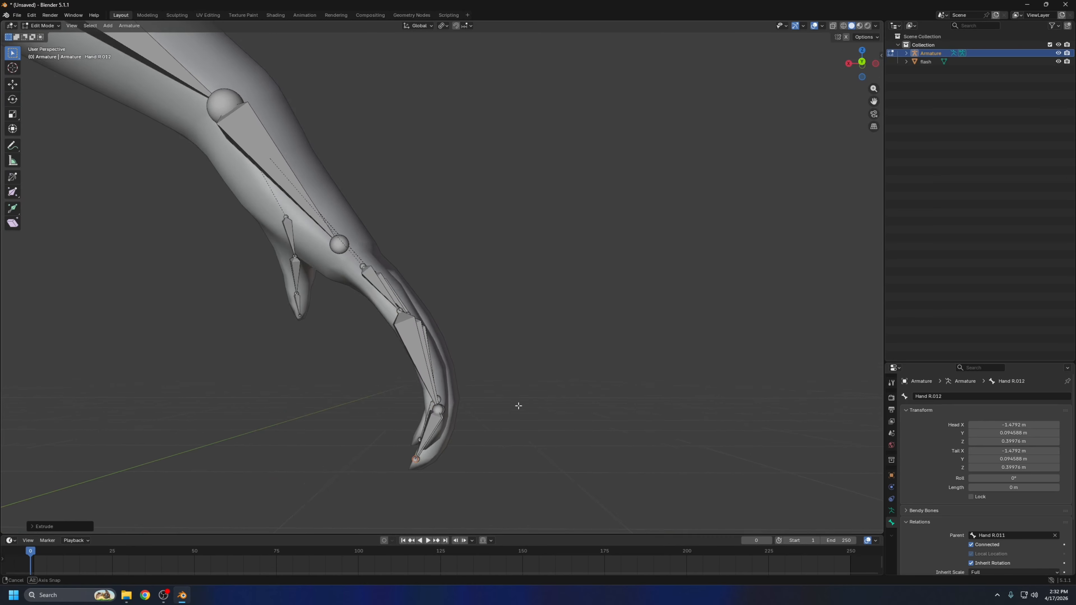
Reposition the outer finger chain's joints and end point so the bones follow the inside of the finger
middle_drag(519, 406, 476, 410)
key(g)
click(385, 322)
click(387, 289)
key(g)
click(385, 288)
click(389, 435)
key(g)
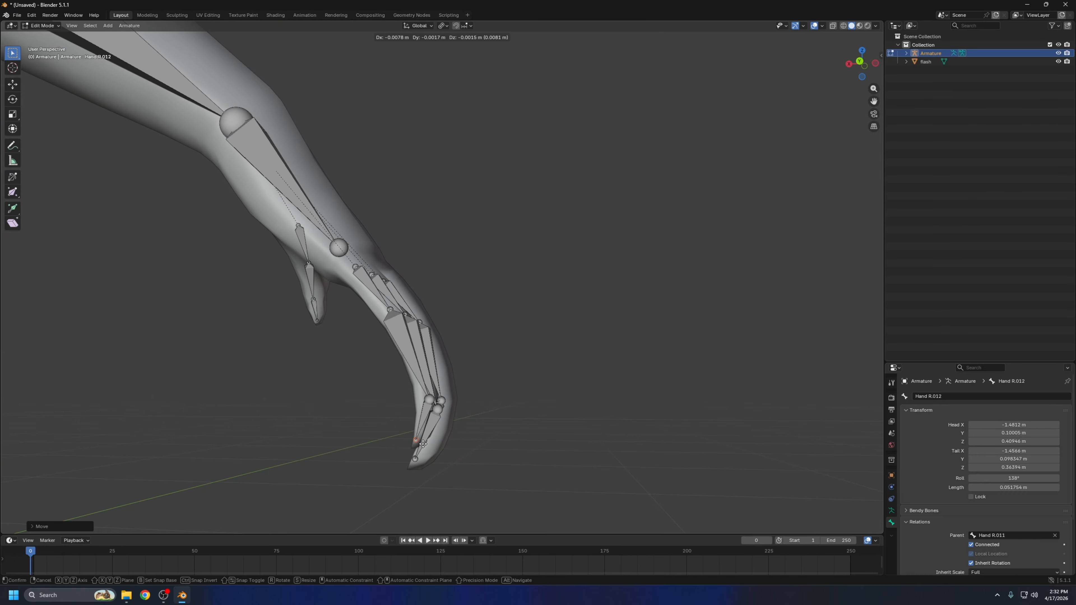
click(423, 443)
Move the end joint of the middle finger's bone chain into the fingertip
middle_drag(424, 441, 438, 418)
click(433, 418)
key(g)
click(417, 417)
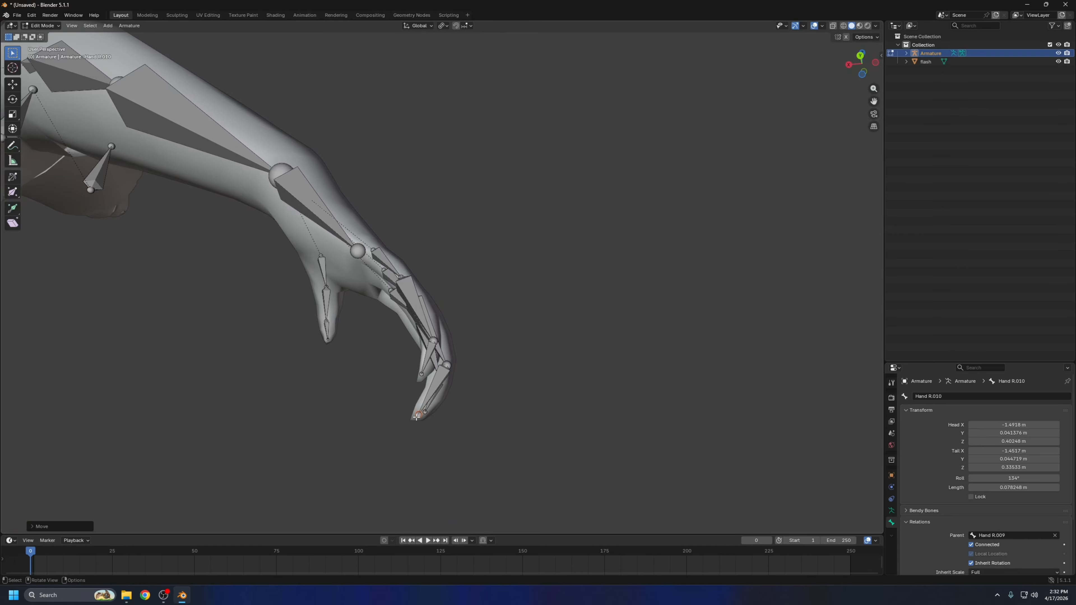
Reposition the joint between the middle finger's last two bones so it sits centred inside the finger
scroll(417, 417, down, 5)
middle_drag(610, 360, 521, 409)
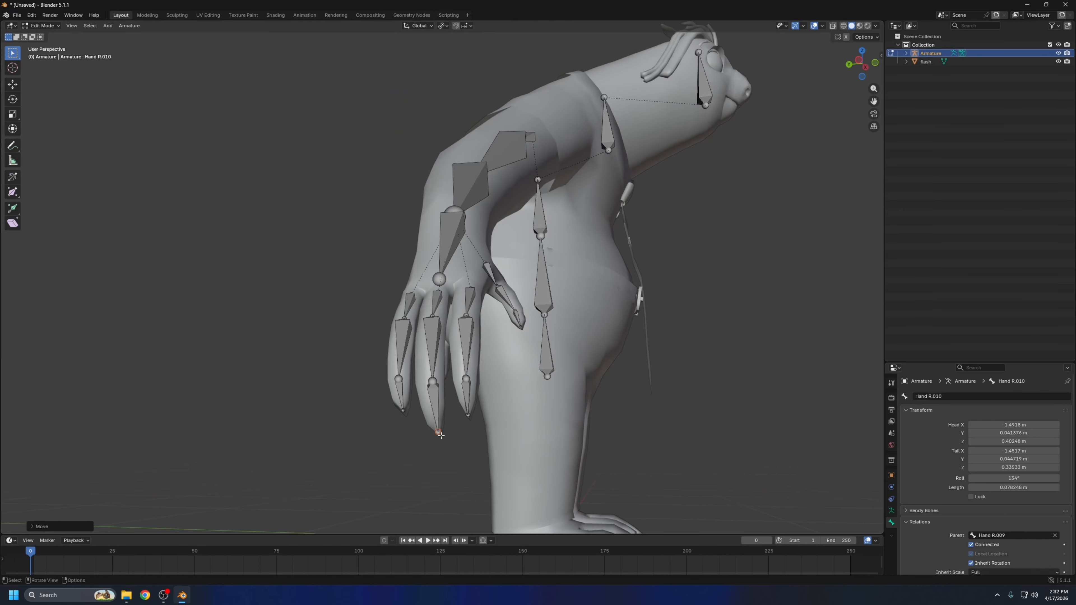
middle_drag(447, 432, 479, 432)
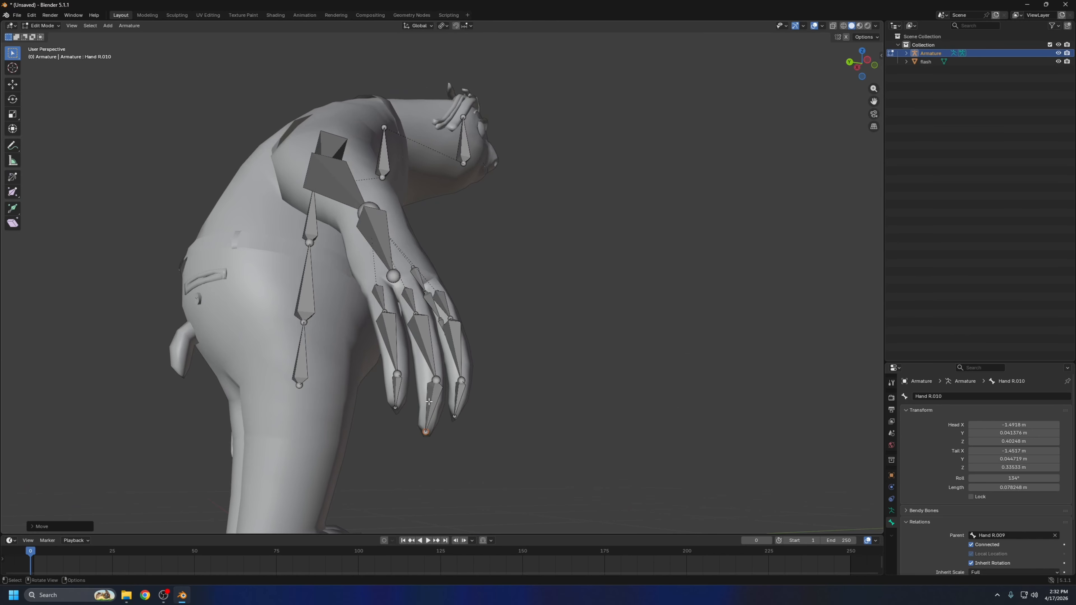
mouse_move(429, 401)
middle_down()
mouse_move(456, 409)
mouse_move(365, 414)
mouse_move(462, 383)
mouse_move(441, 405)
mouse_move(448, 393)
middle_up()
click(441, 385)
key(g)
click(443, 387)
scroll(481, 398, down, 6)
scroll(448, 393, up, 4)
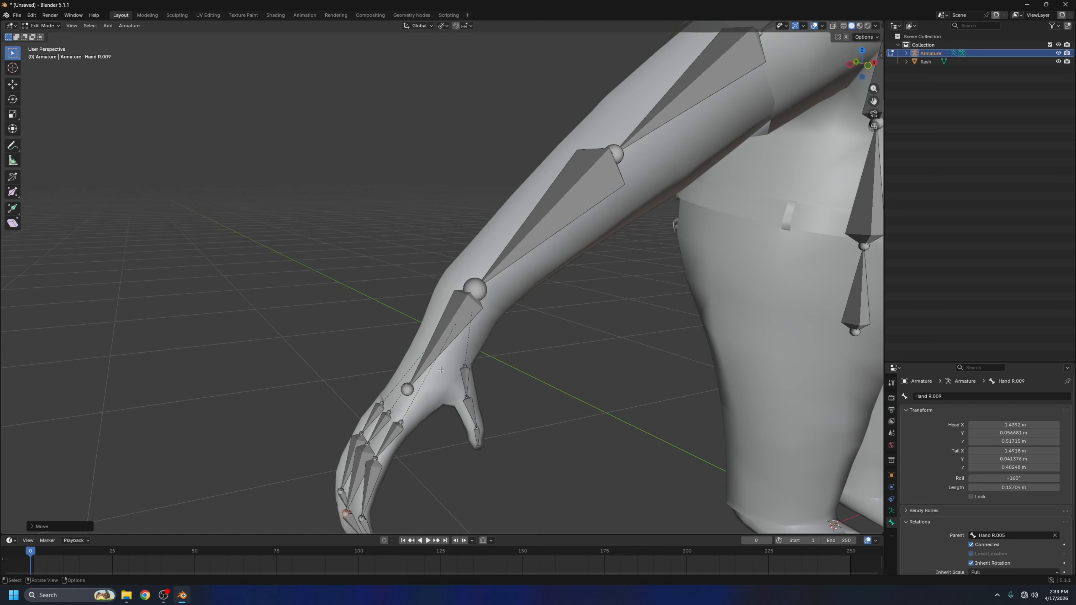
Replace the parent of the thumb's base bone with the Hand R bone
click(466, 369)
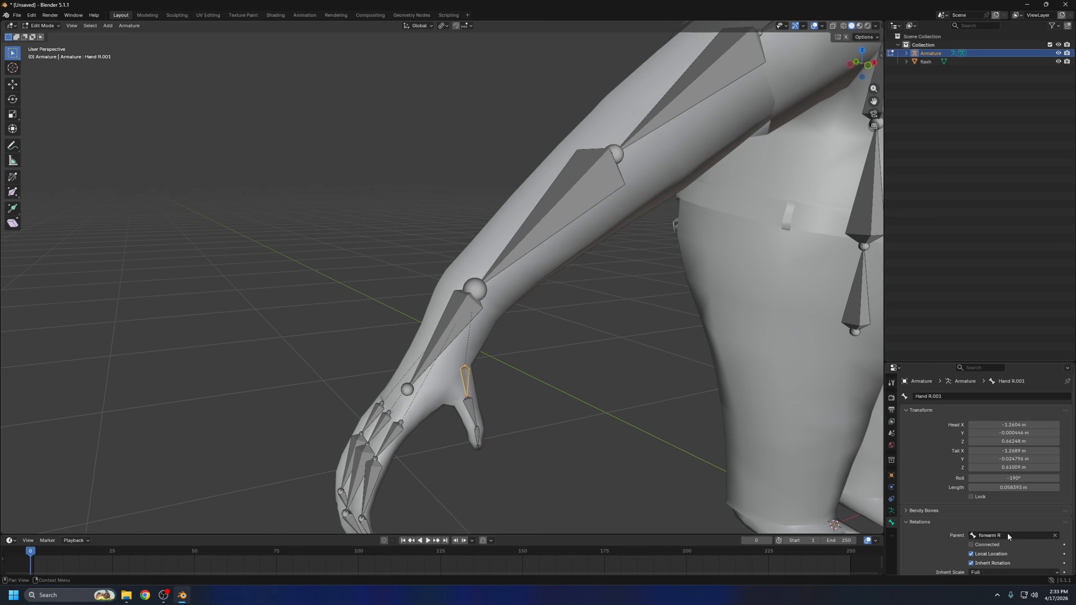
click(1055, 535)
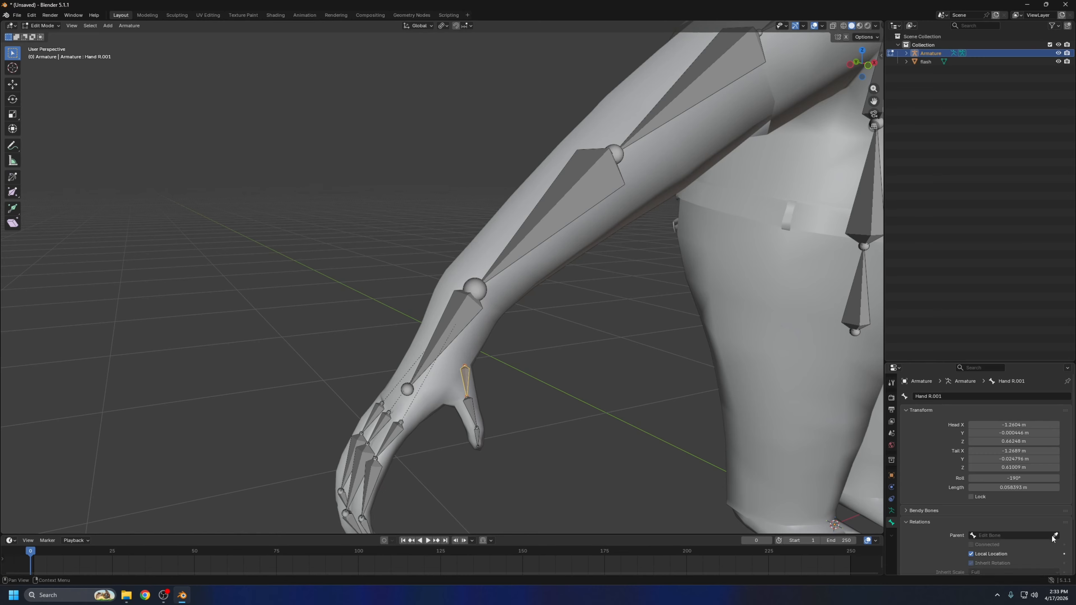
click(1055, 536)
click(450, 334)
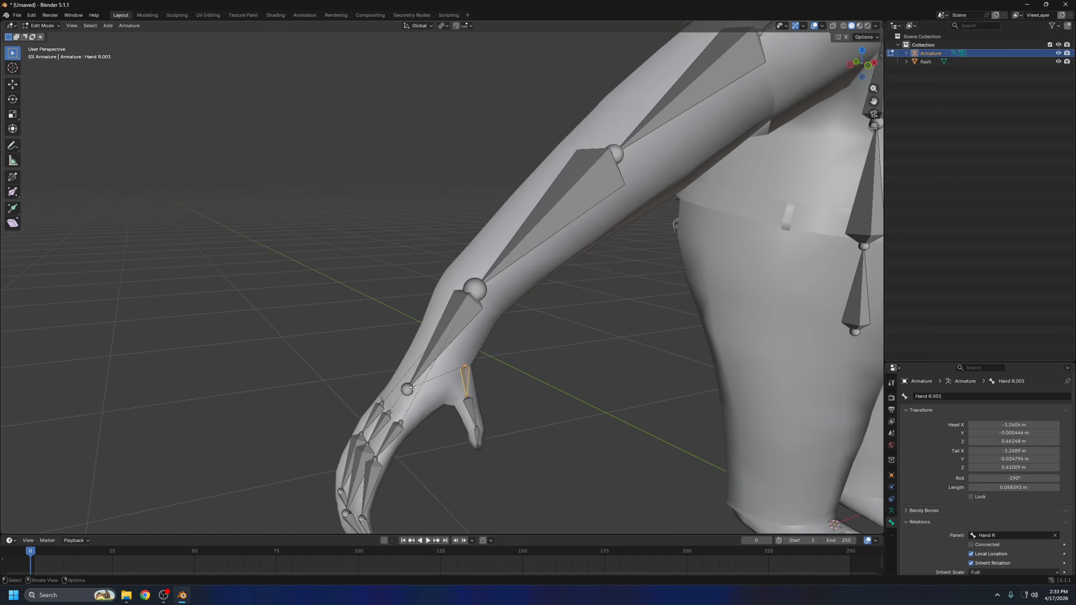
Set Hand R as the parent of the index, middle and outer fingers' base bones
click(410, 388)
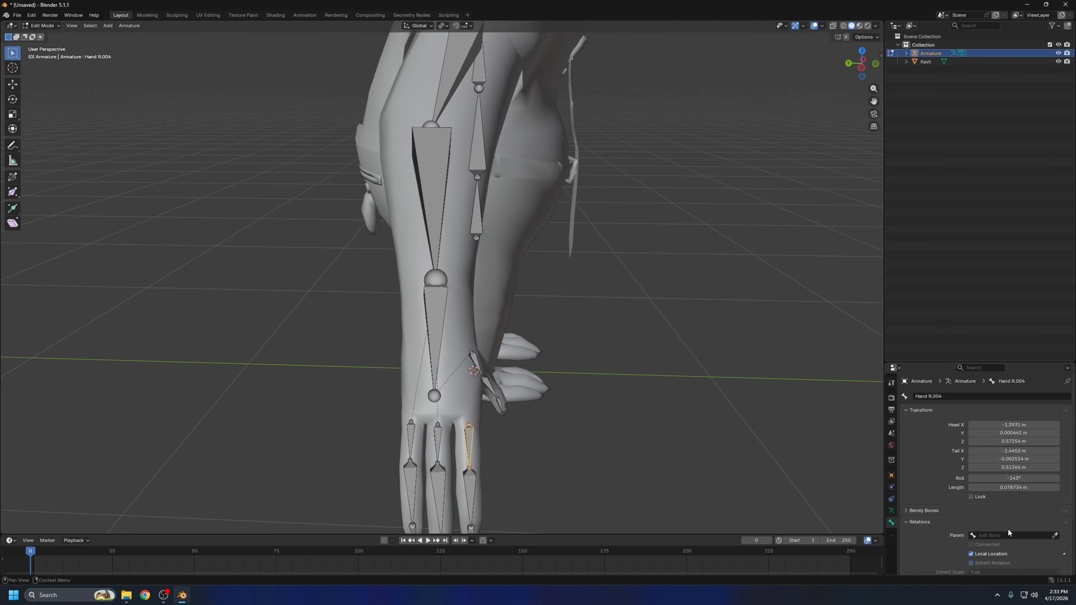
click(1055, 535)
click(432, 342)
click(438, 445)
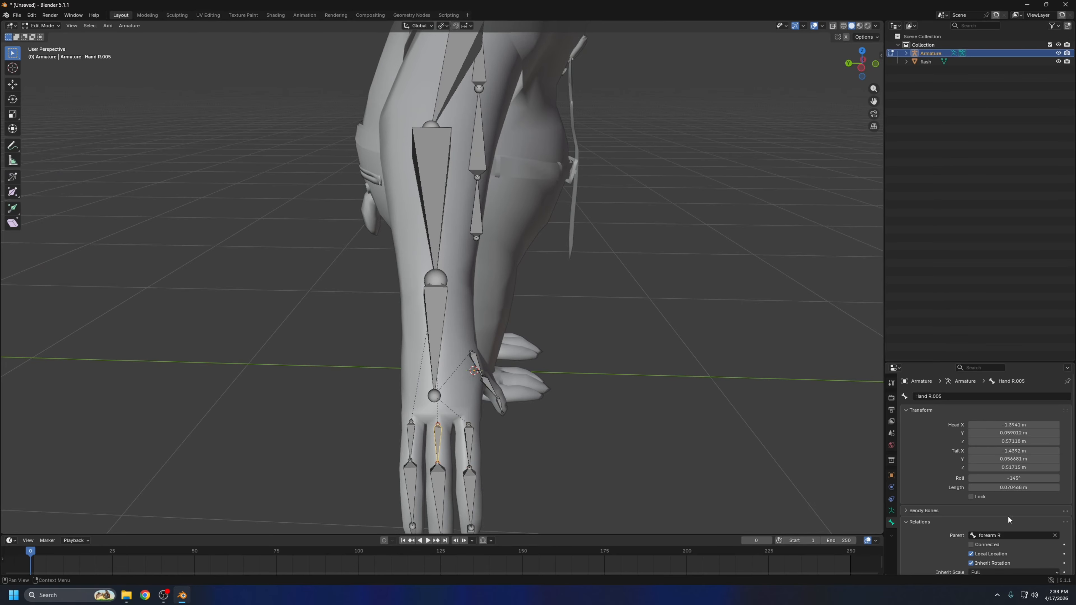
click(411, 441)
click(1055, 535)
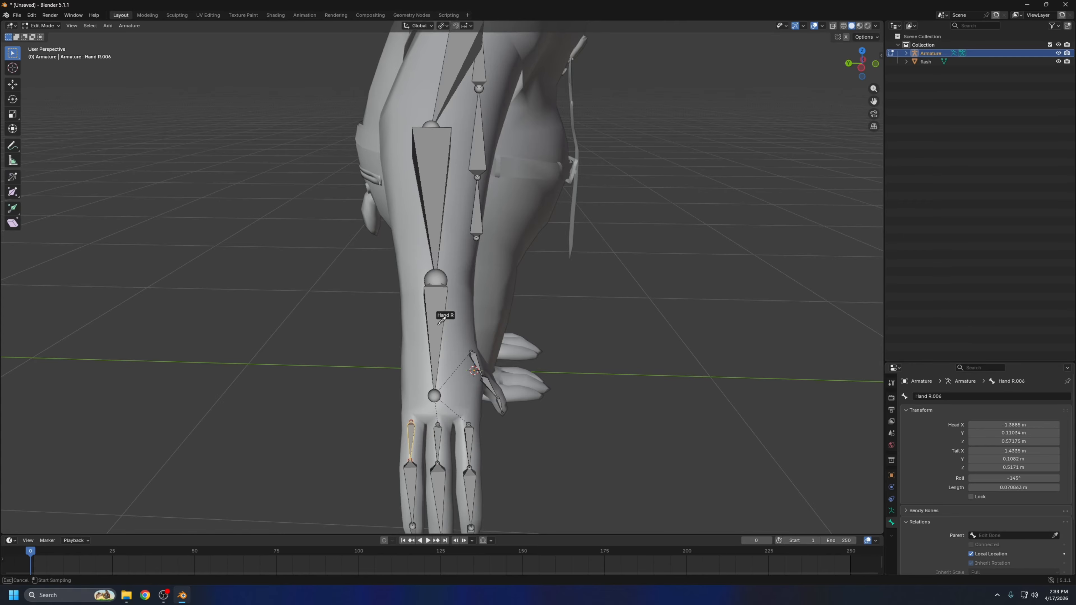
click(433, 322)
Adjust the head and tail positions of the thumb's base bone inside the hand mesh
middle_drag(699, 345, 481, 361)
middle_drag(546, 409, 515, 330)
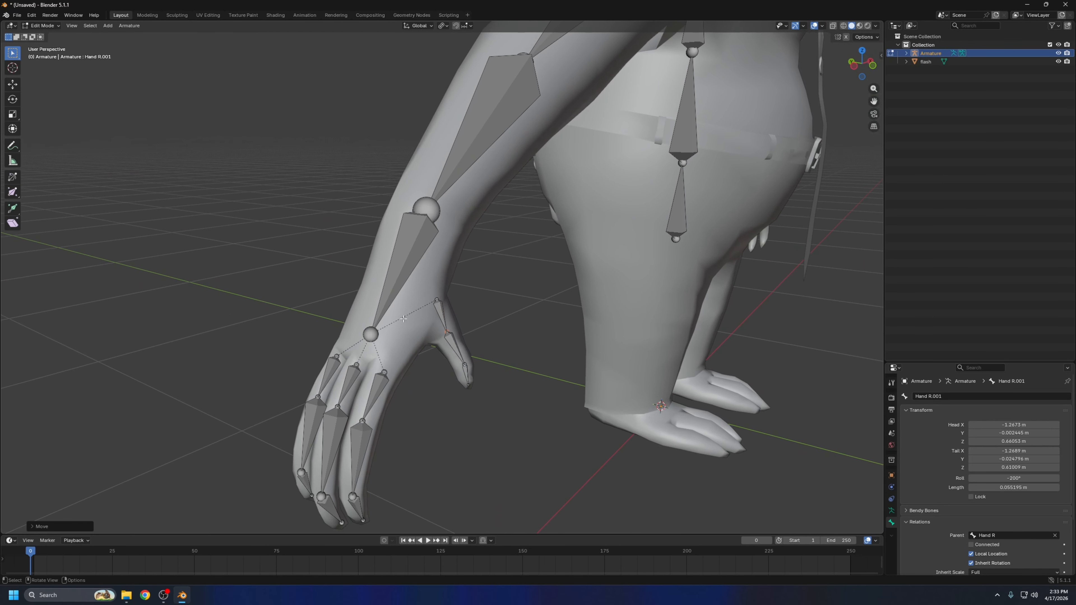
scroll(509, 329, up, 1)
Rename the thumb's base bone as Thumb R
click(444, 323)
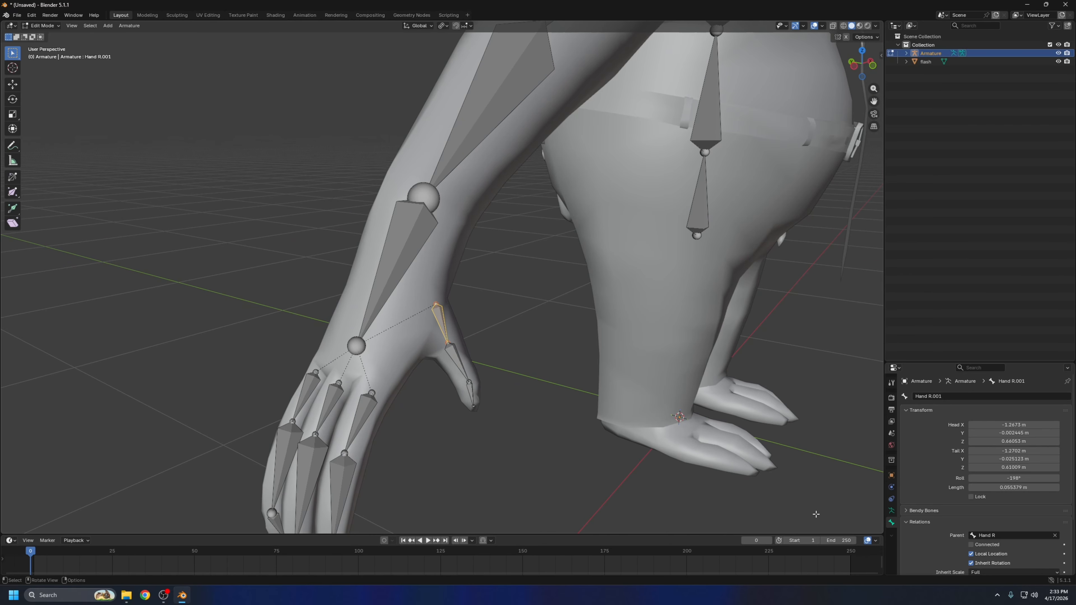
click(957, 397)
key(BackSpace)
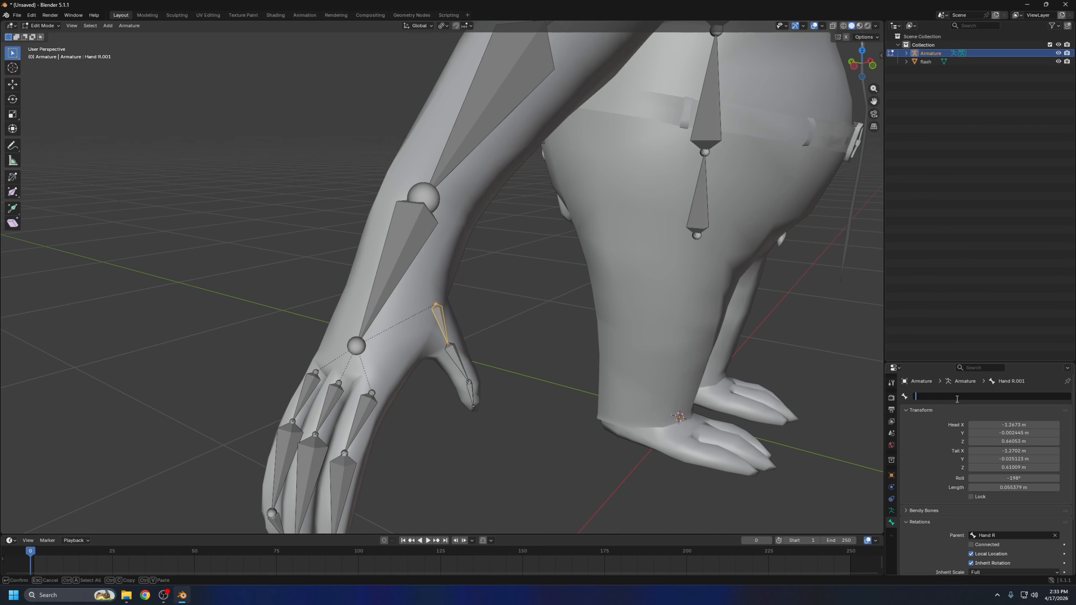
text(Thumb R)
key(Return)
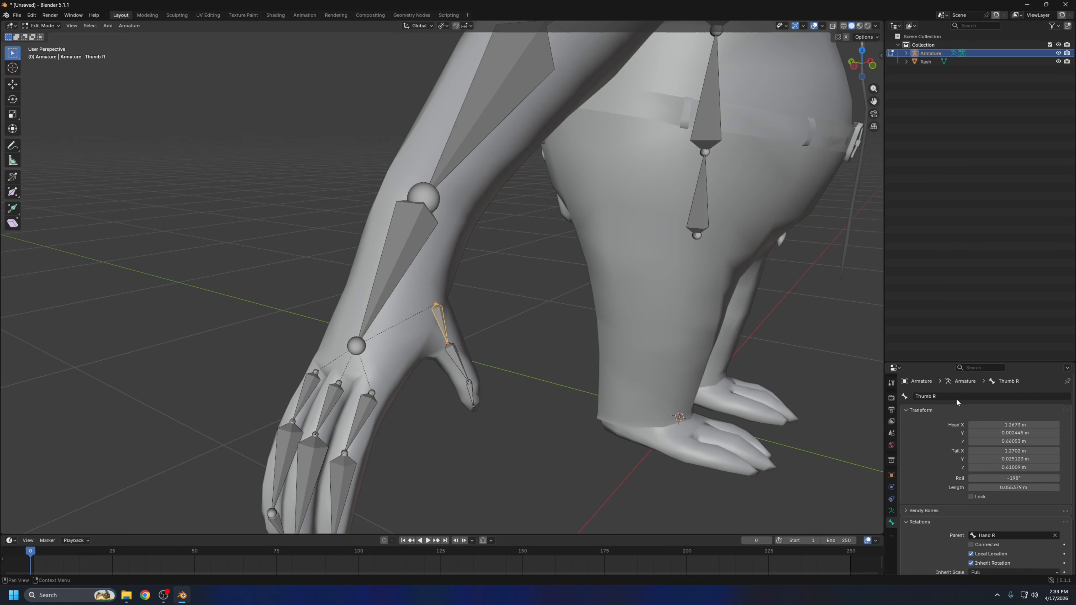
Rename the thumb's middle bone as Thumb R.001
click(452, 355)
click(951, 396)
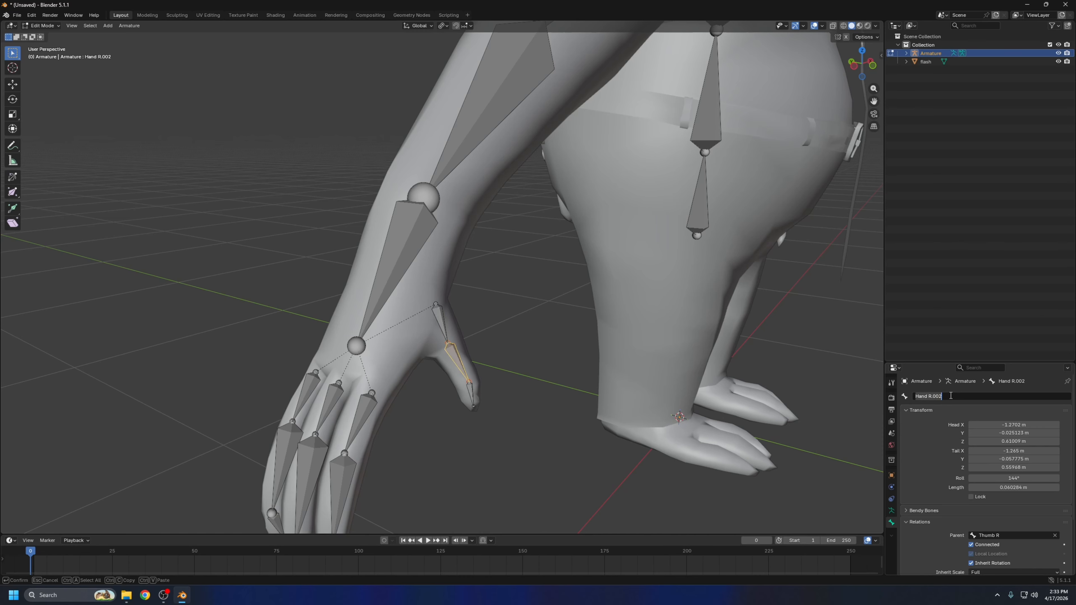
key(BackSpace)
text(Thumb R.001)
key(Return)
Rename the thumb's tip bone as Thumb R.002 and check the names along the thumb chain
click(469, 385)
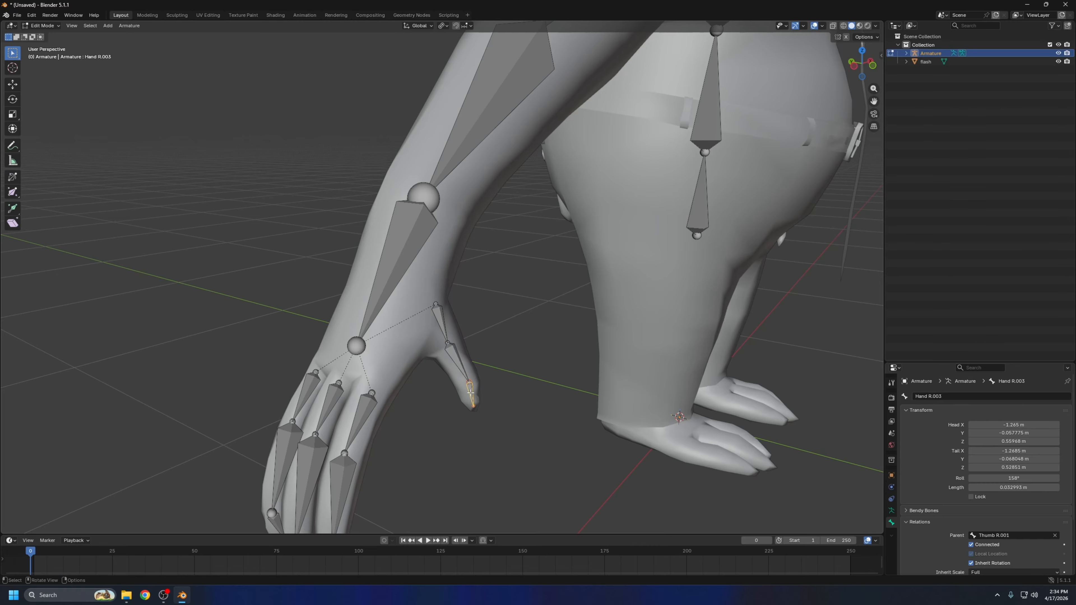
click(989, 396)
key(BackSpace)
text(Thumb R.002)
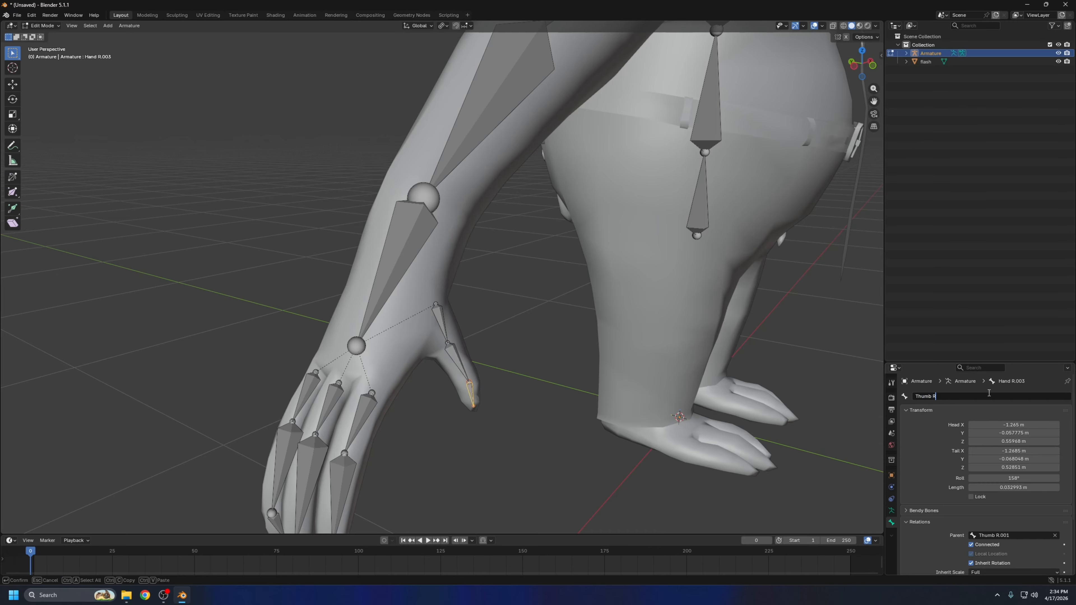
key(Return)
middle_drag(593, 369, 438, 344)
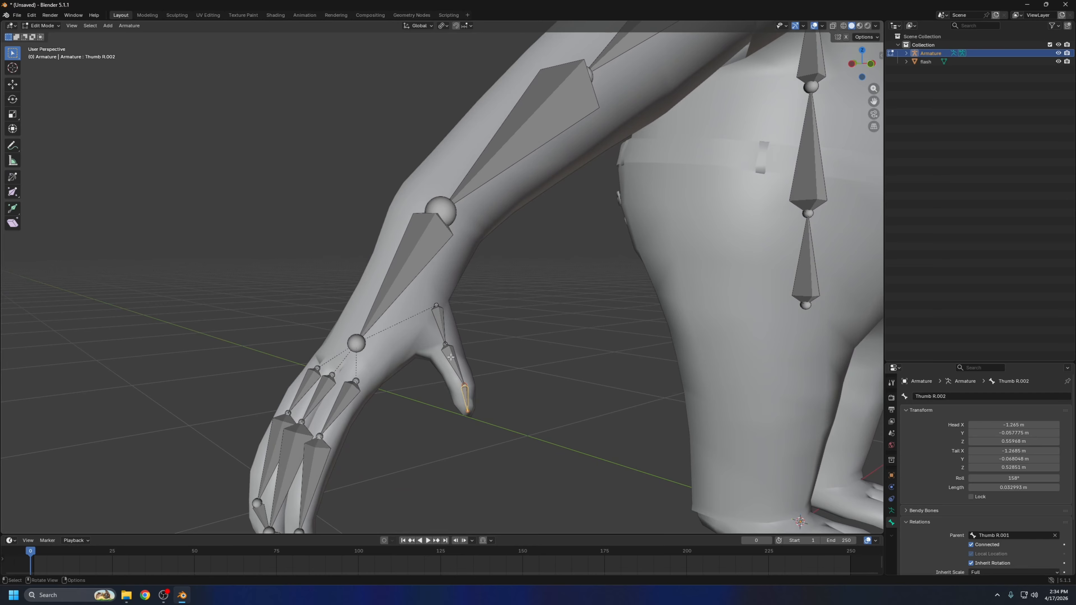
click(437, 328)
click(454, 358)
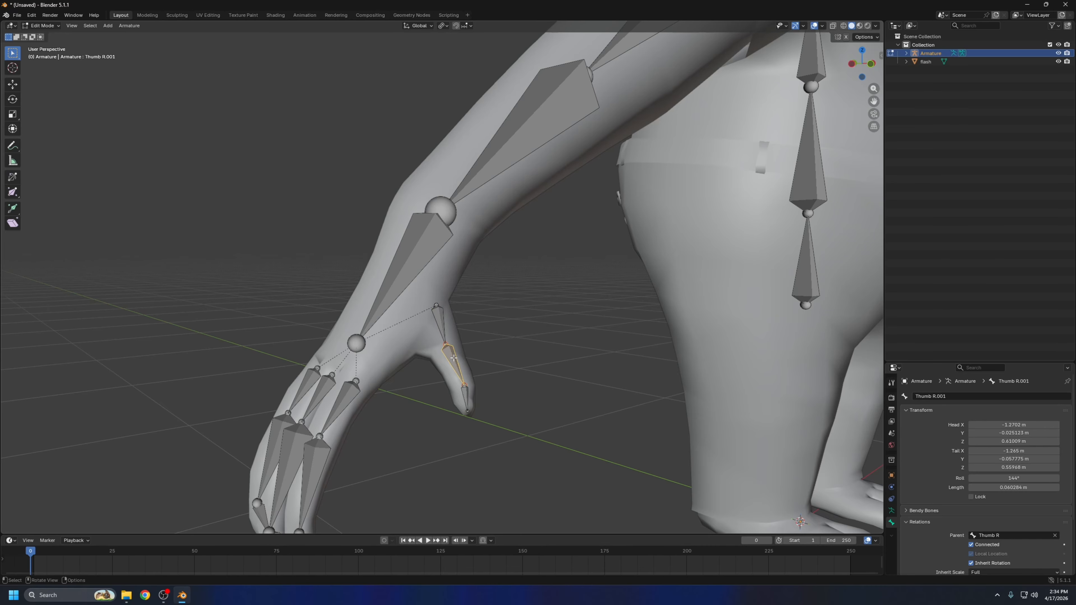
click(467, 399)
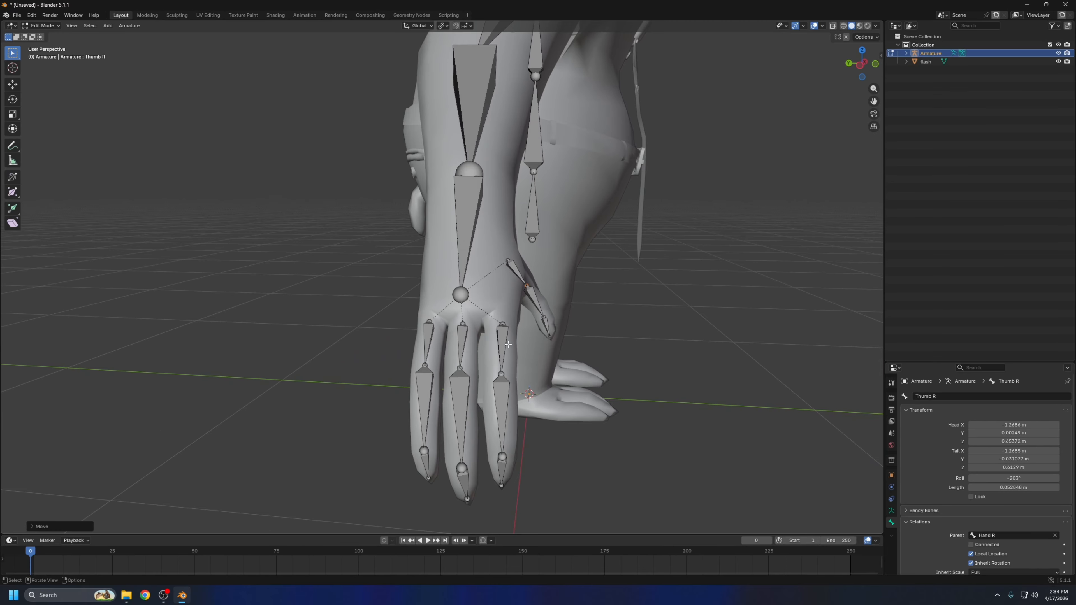
Rename the base bone of the finger nearest the thumb as Index R
click(504, 346)
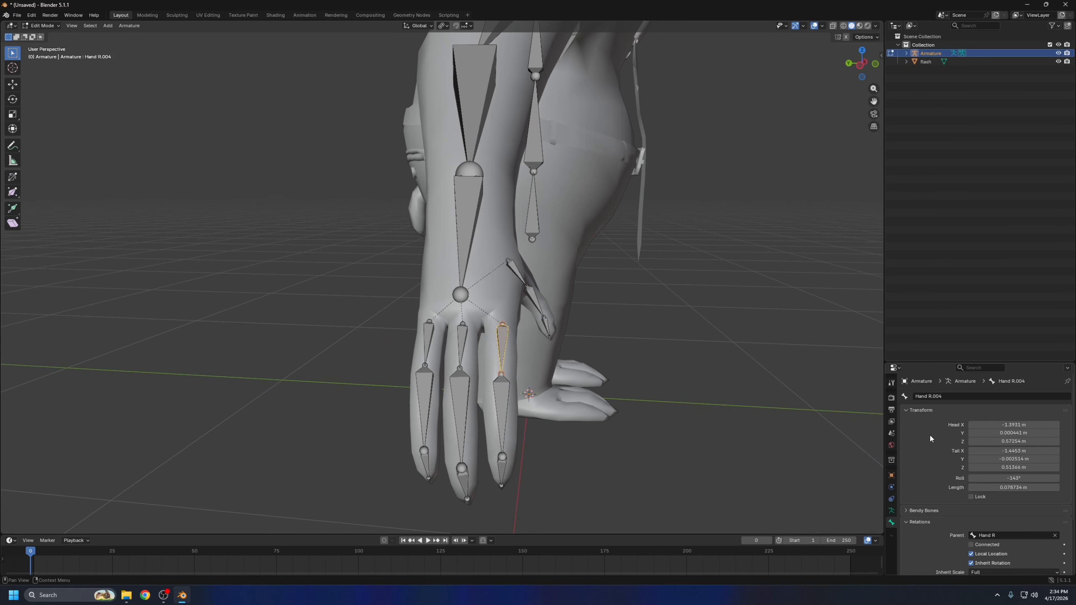
click(954, 398)
key(BackSpace)
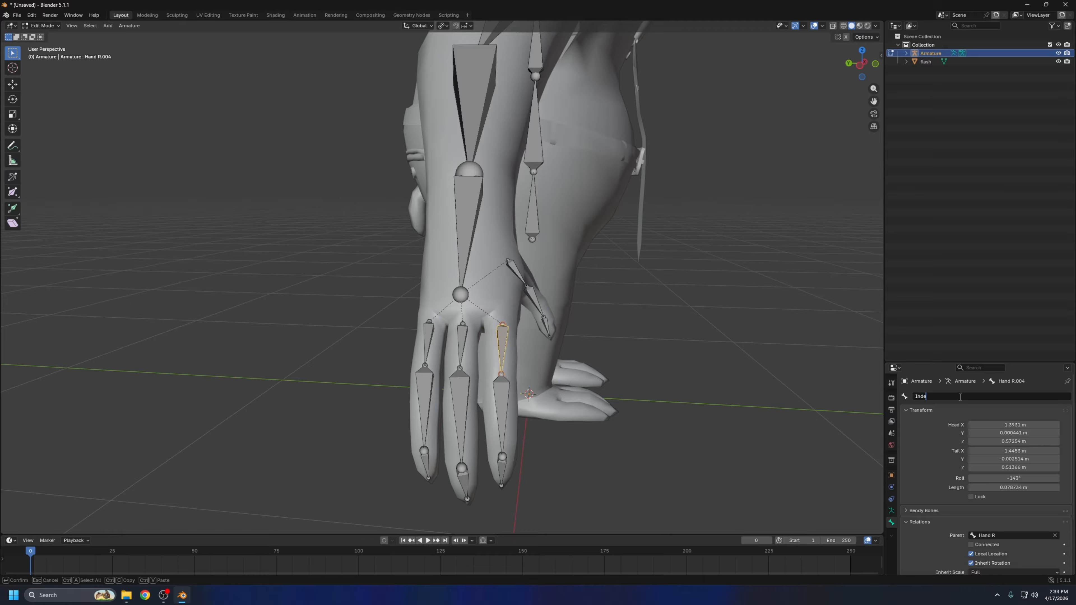
text(Index R)
key(Return)
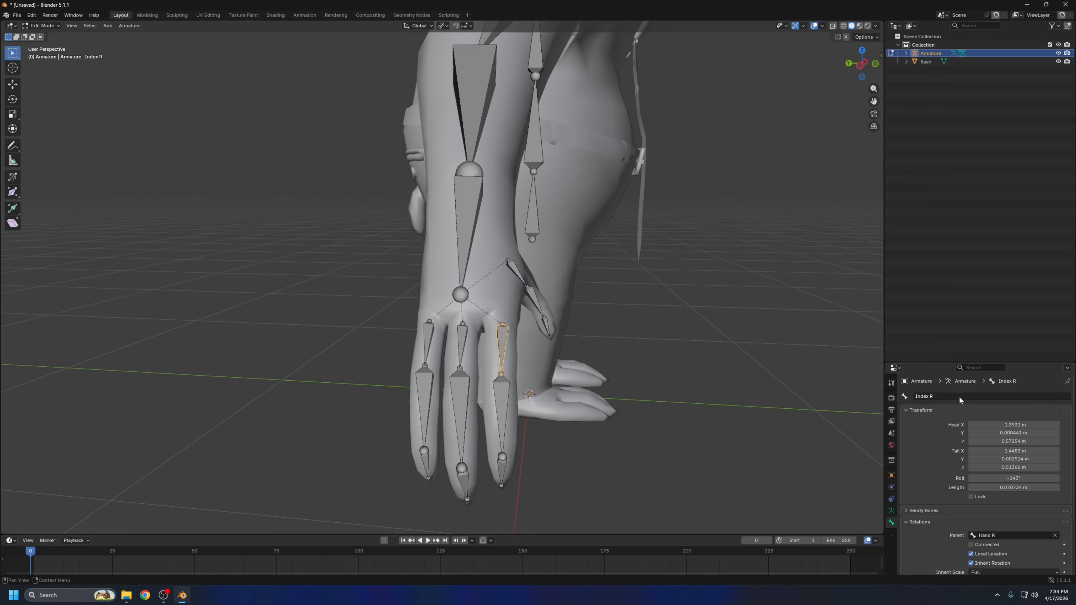
Rename the index finger's middle and tip bones as Index R.001 and Index R.002
click(505, 398)
click(977, 399)
key(BackSpace)
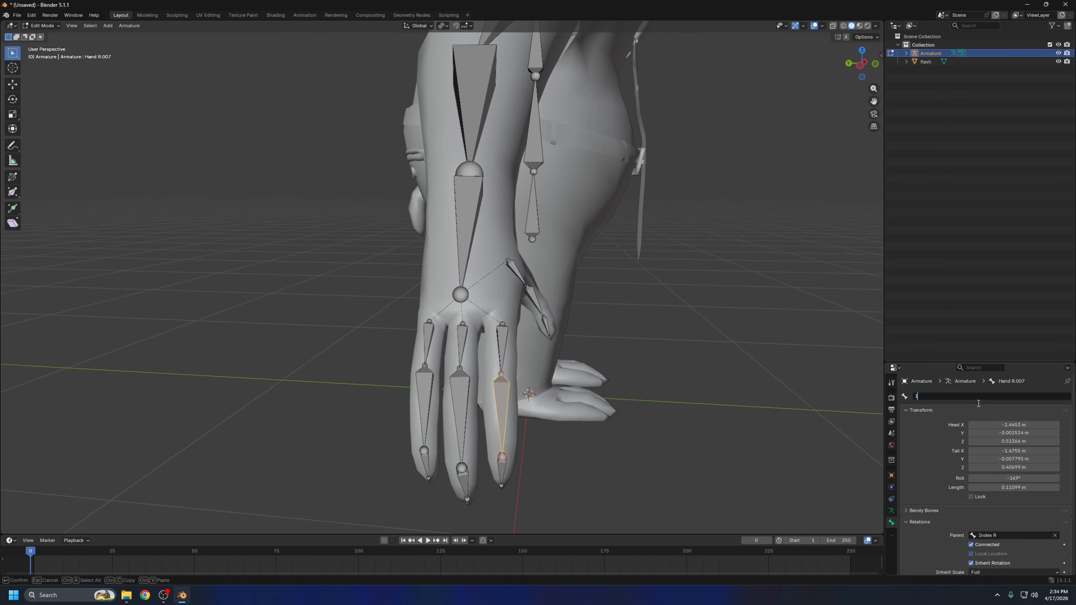
text(Index R)
key(Return)
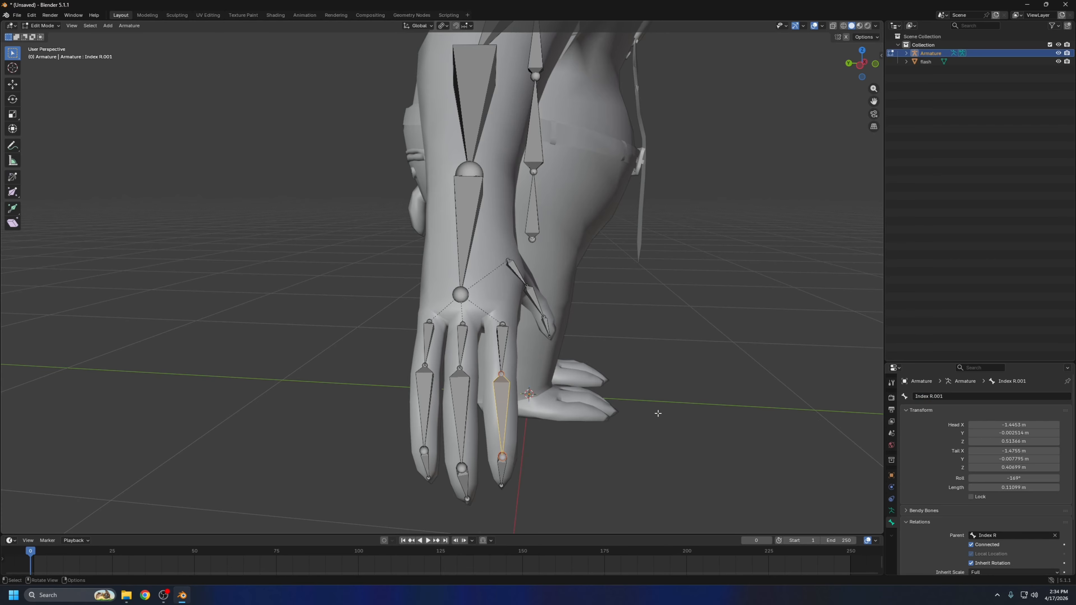
click(502, 470)
click(964, 395)
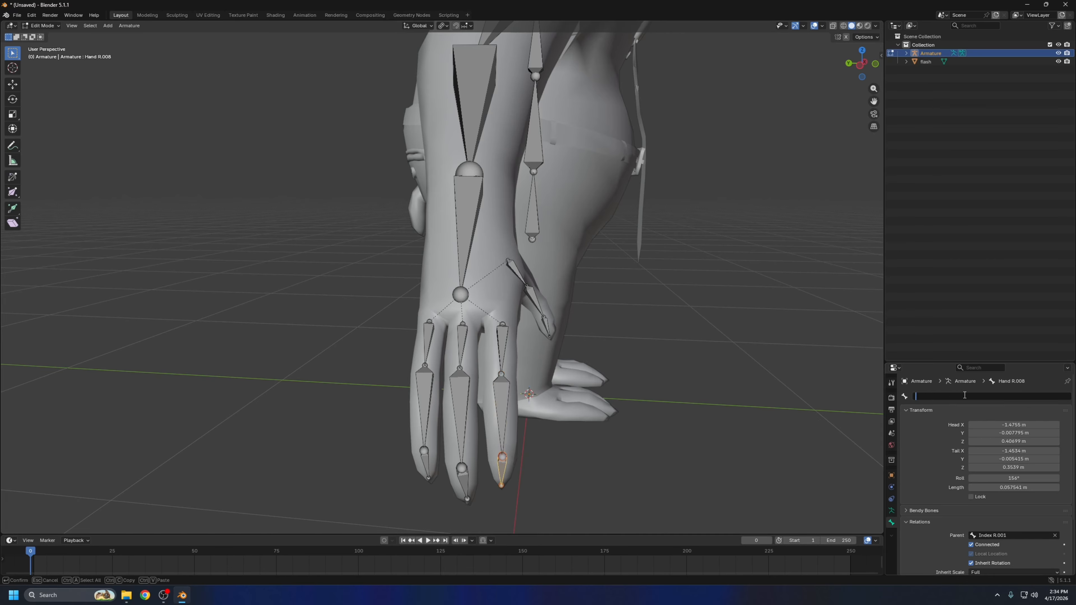
key(Return)
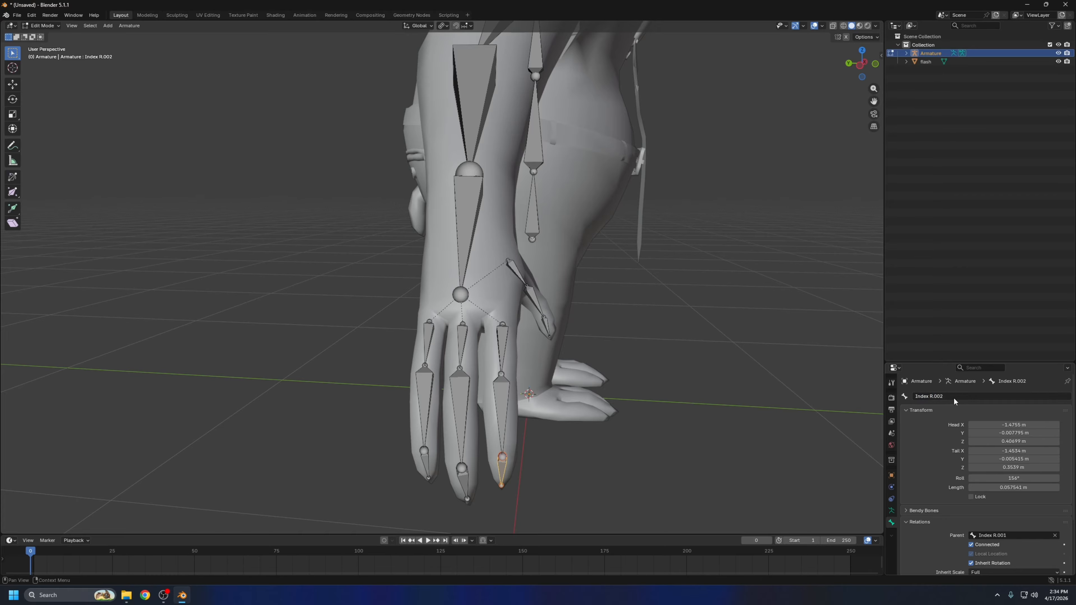
Rename the middle finger's base bone as Middle R
click(463, 344)
click(963, 397)
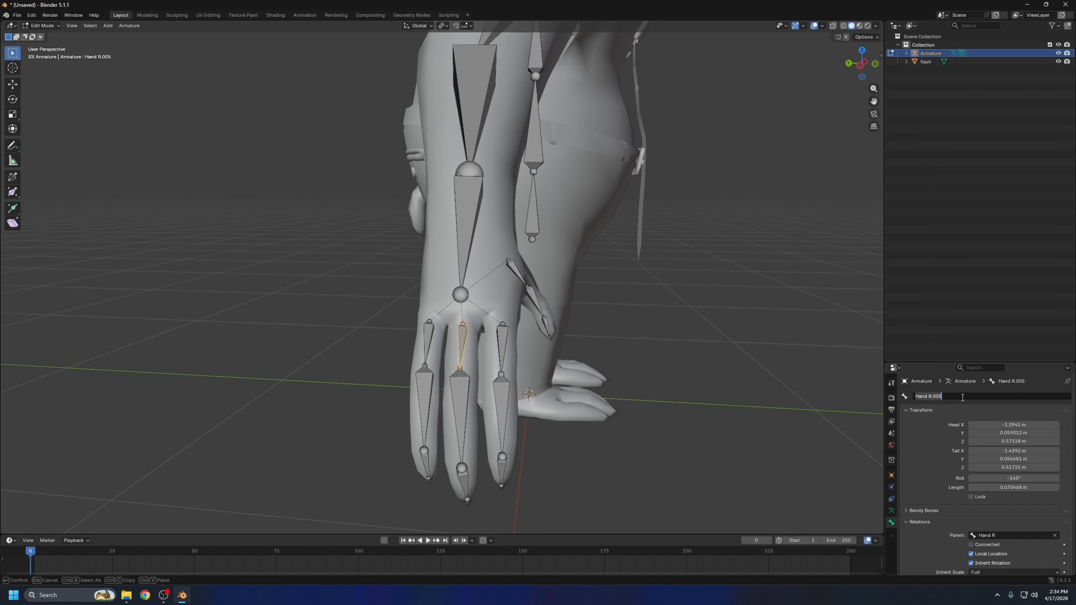
text(Middle R)
key(Return)
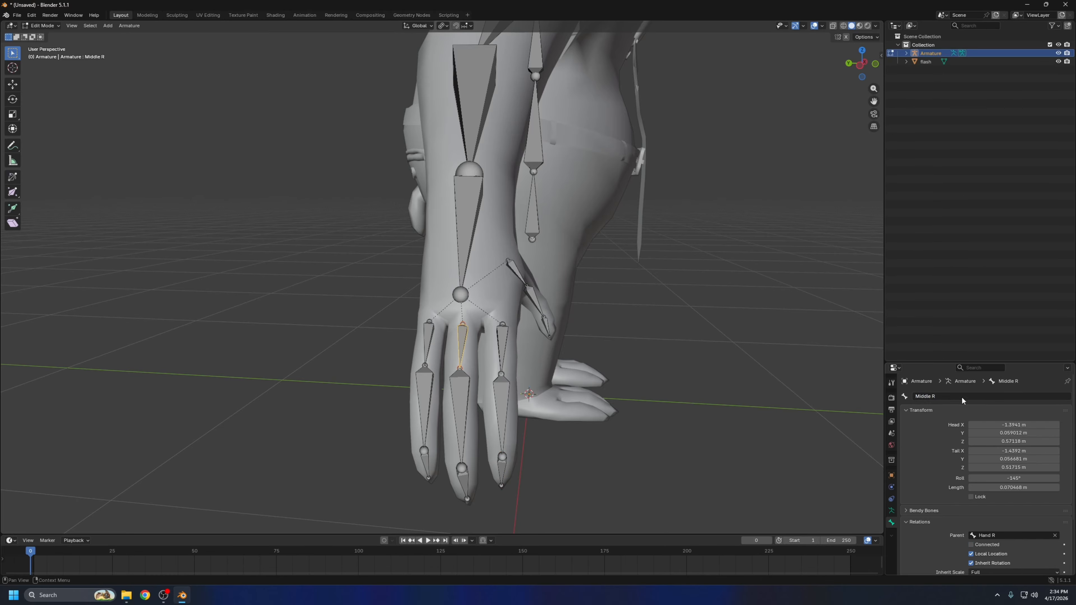
Rename the middle finger's second and tip bones as Middle R.001 and Middle R.002
click(450, 400)
click(966, 396)
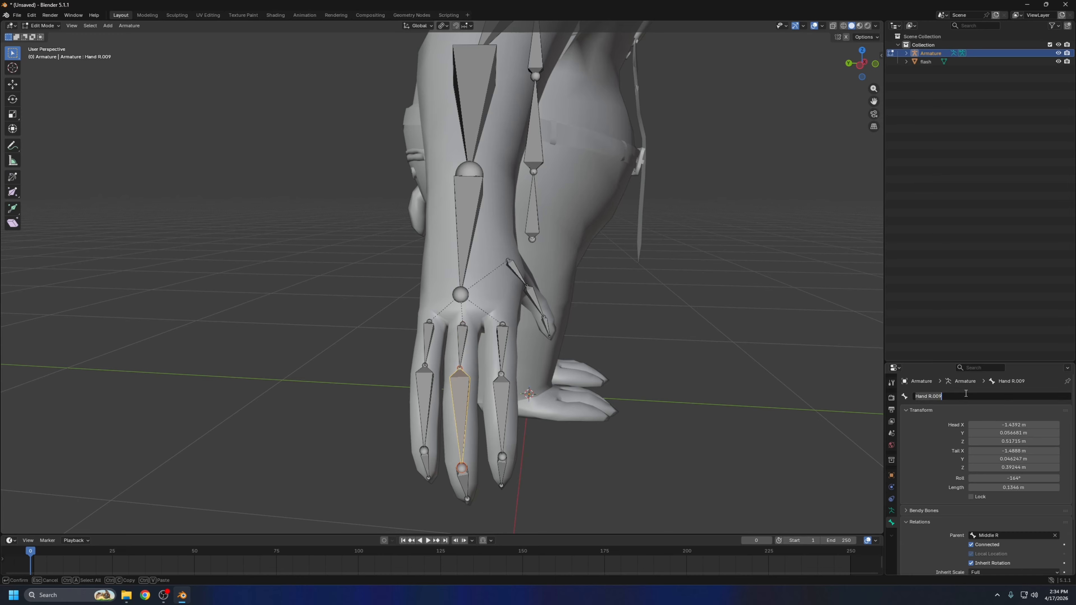
text(Middle R)
key(Return)
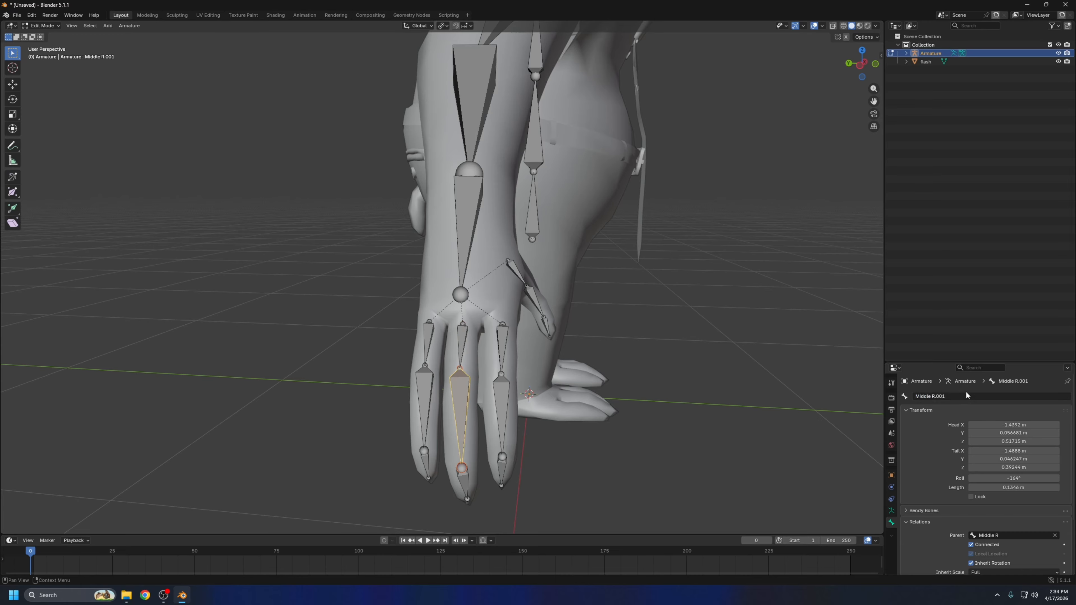
click(471, 490)
click(1005, 394)
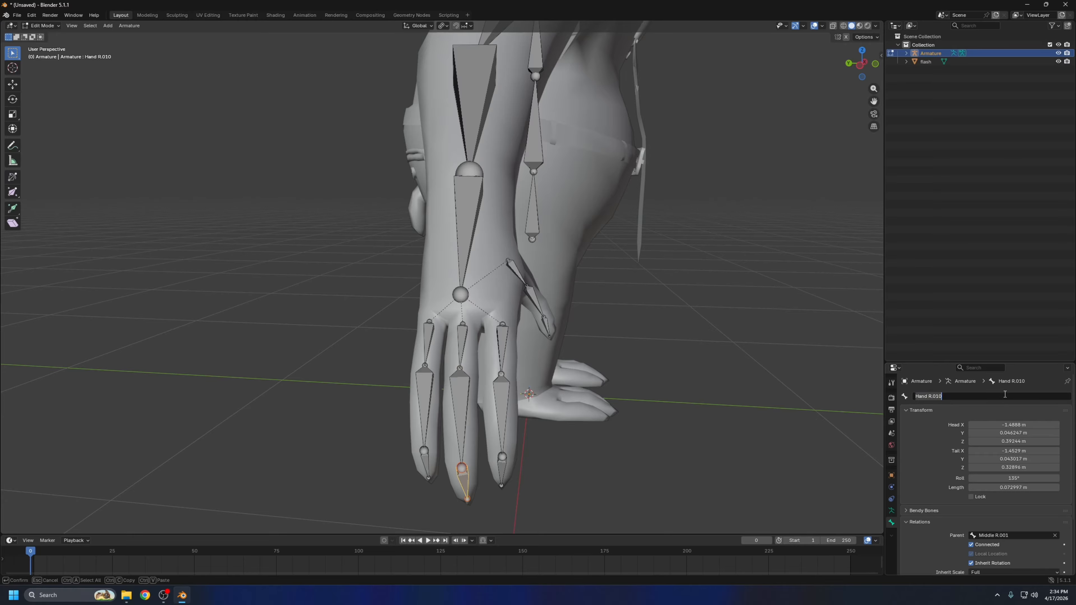
text(Middle R.002)
key(Return)
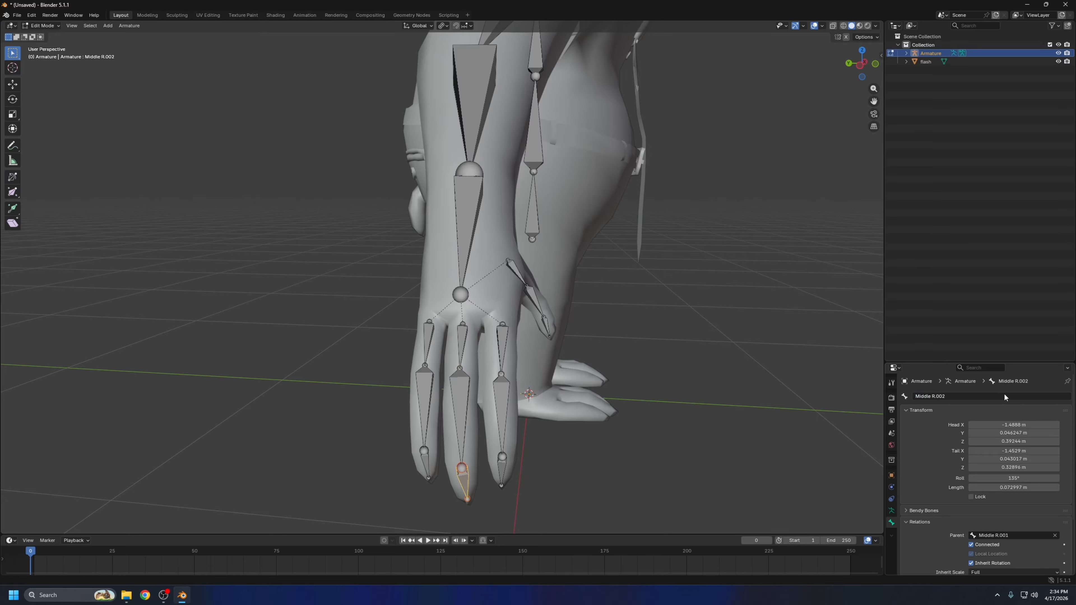
Rename the outer finger's base bone as Ring R
click(427, 341)
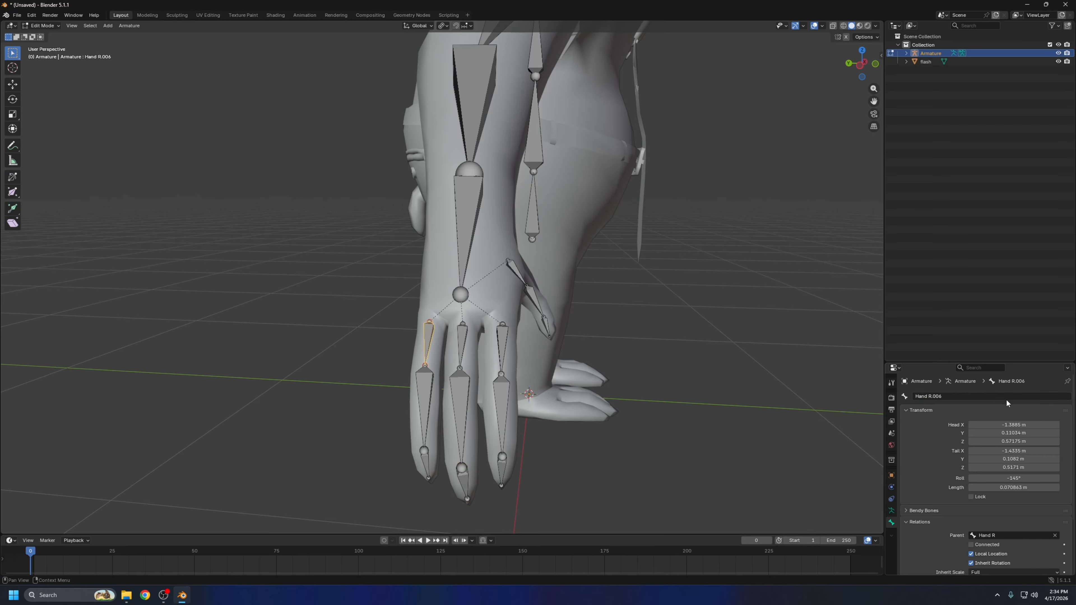
click(971, 394)
text(Ring R)
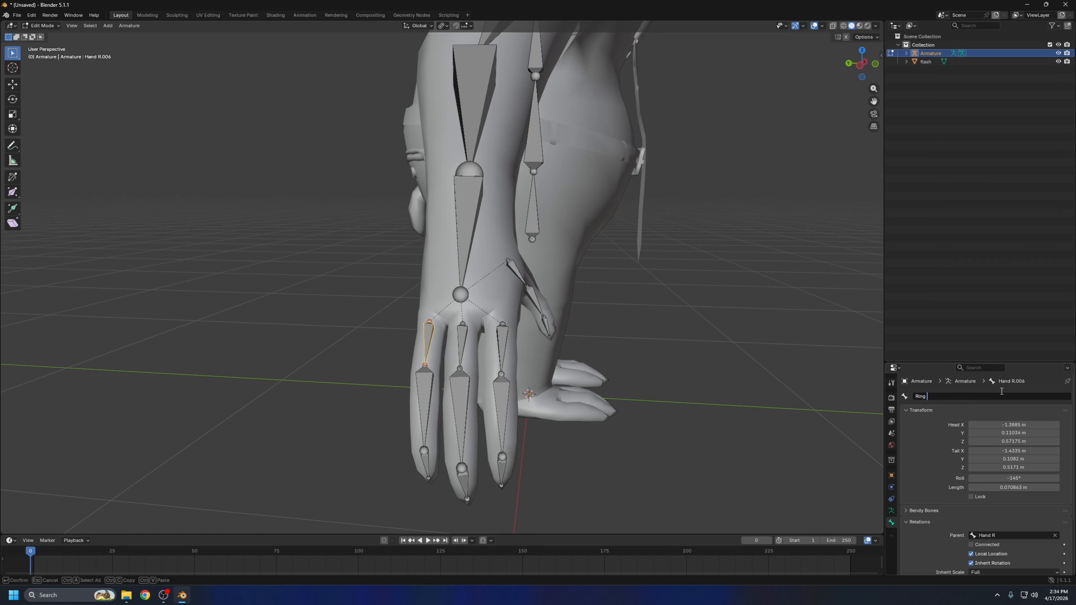
key(Return)
Rename the outer finger's middle bone as Ring R.001
click(424, 407)
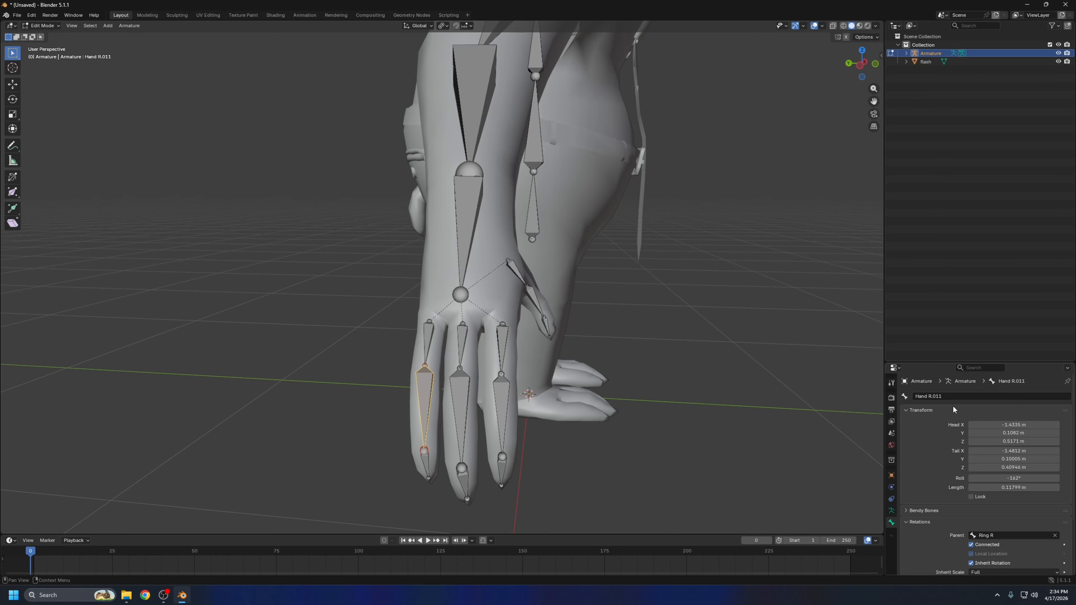
click(954, 396)
key(BackSpace)
text(Ring R)
key(Return)
Rename the outer finger's tip bone as Ring R.002
click(429, 469)
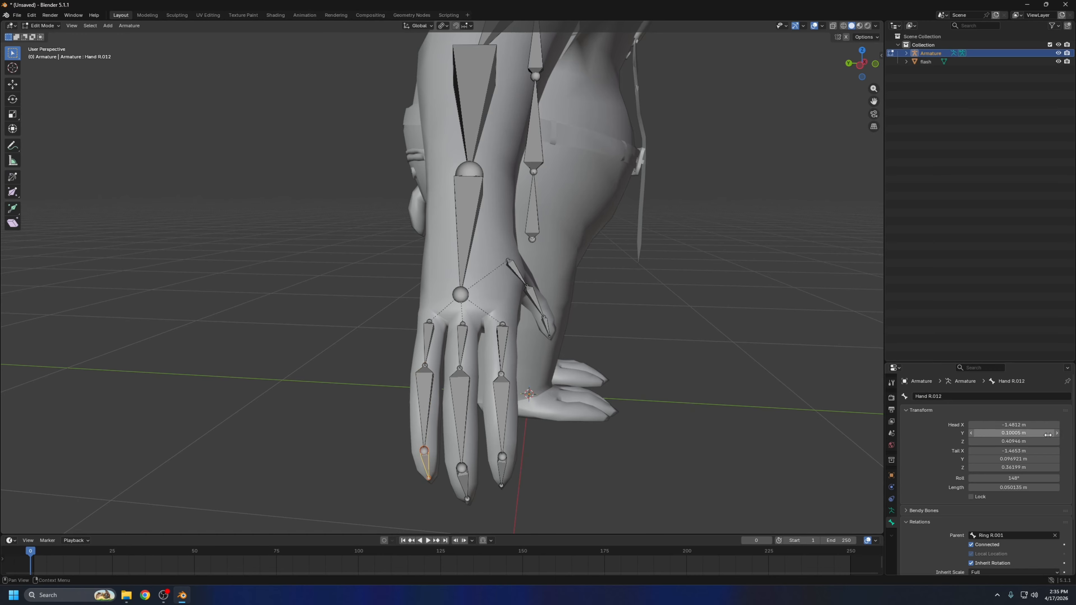
click(997, 397)
key(BackSpace)
text(Ring R)
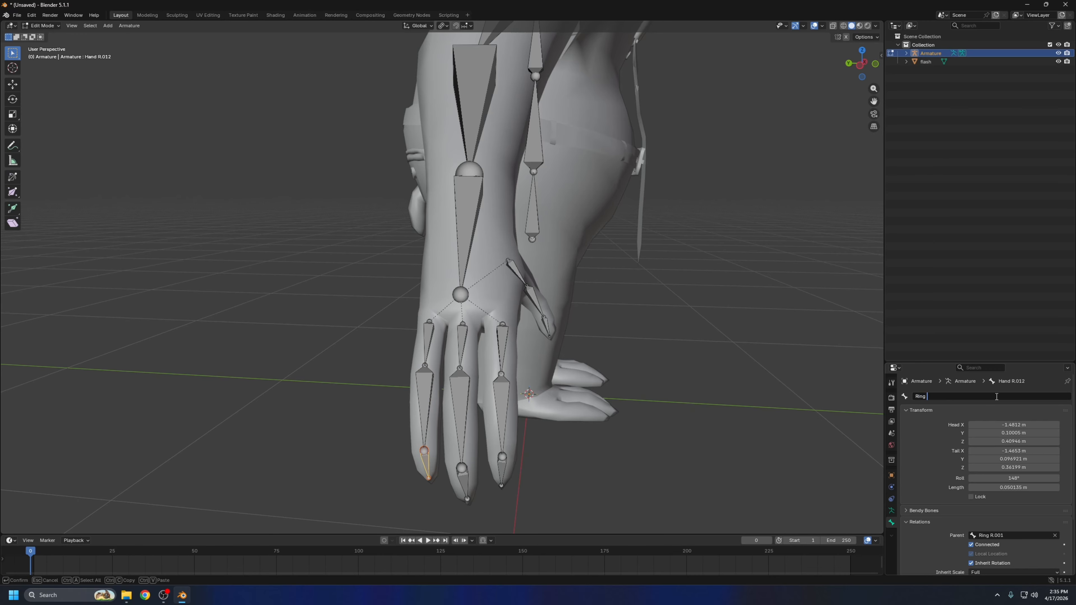
key(Return)
Inspect the right hand's finger and thumb bones from several sides and check the ring finger's base bone
middle_drag(702, 396, 418, 478)
middle_drag(450, 373, 570, 367)
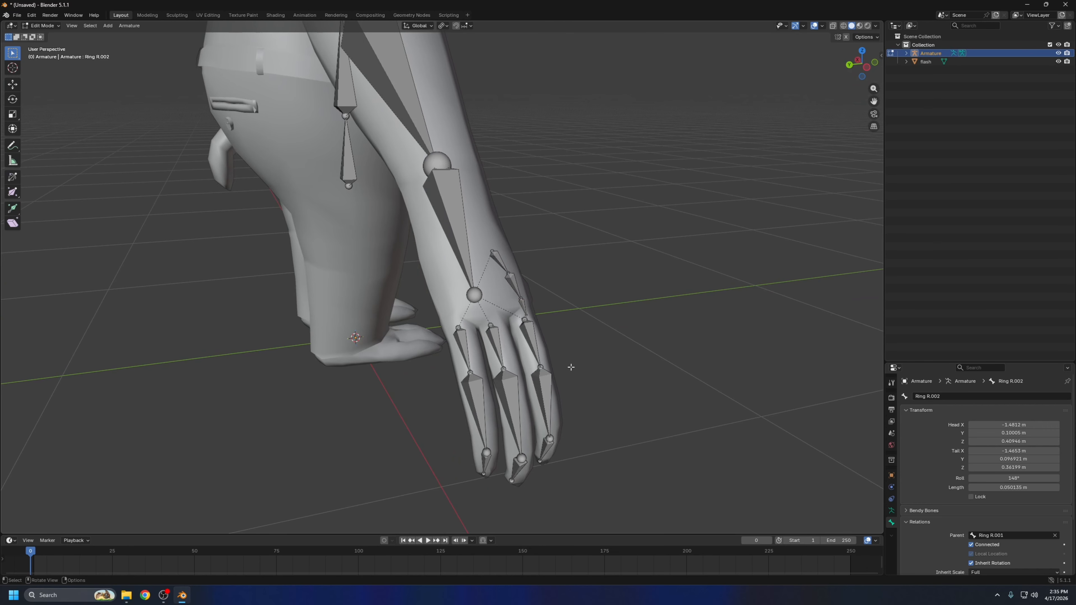
middle_drag(510, 285, 473, 283)
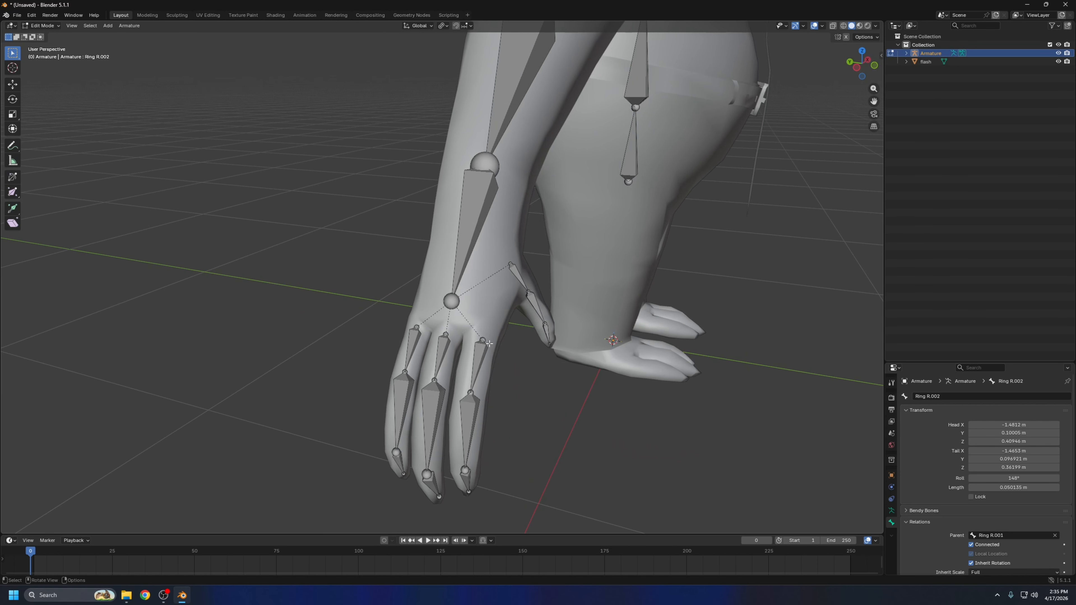
middle_drag(490, 344, 502, 354)
click(436, 350)
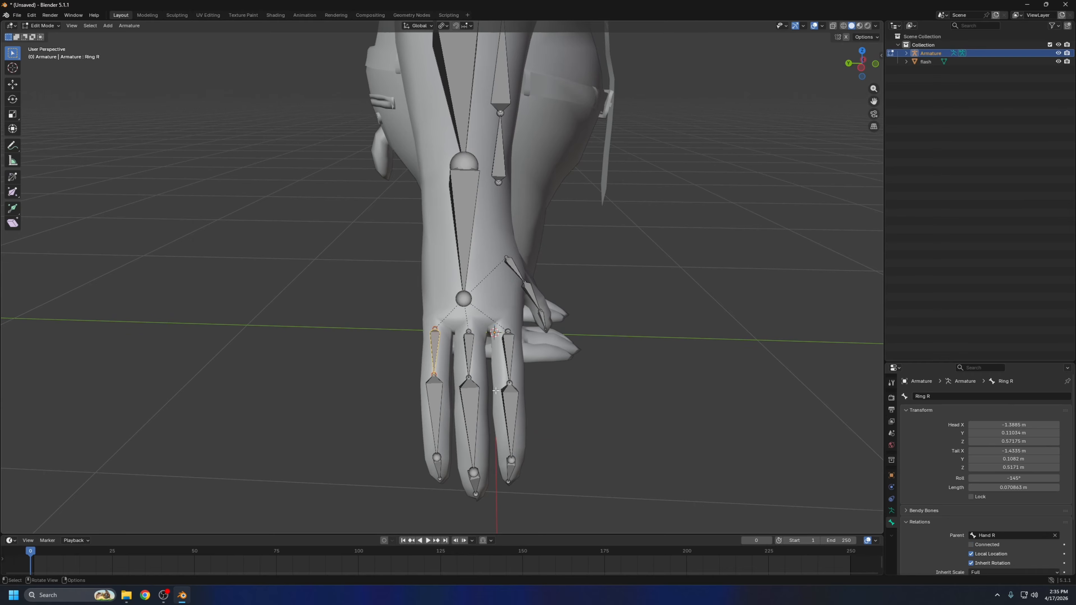
middle_drag(513, 300, 529, 301)
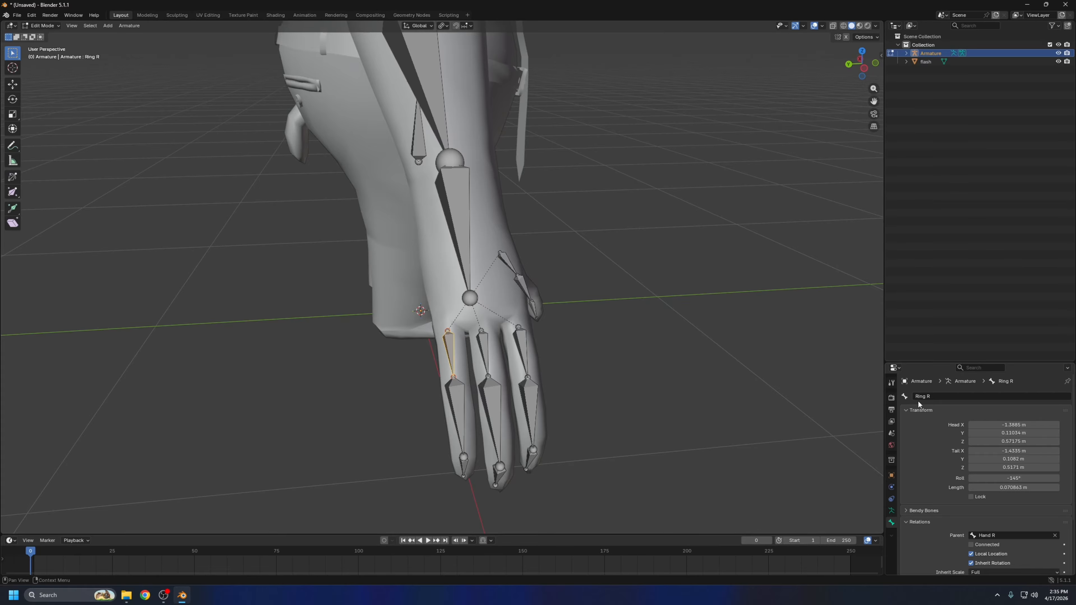
middle_drag(614, 313, 439, 303)
scroll(607, 254, down, 3)
key(ctrl+z)
scroll(587, 286, down, 2)
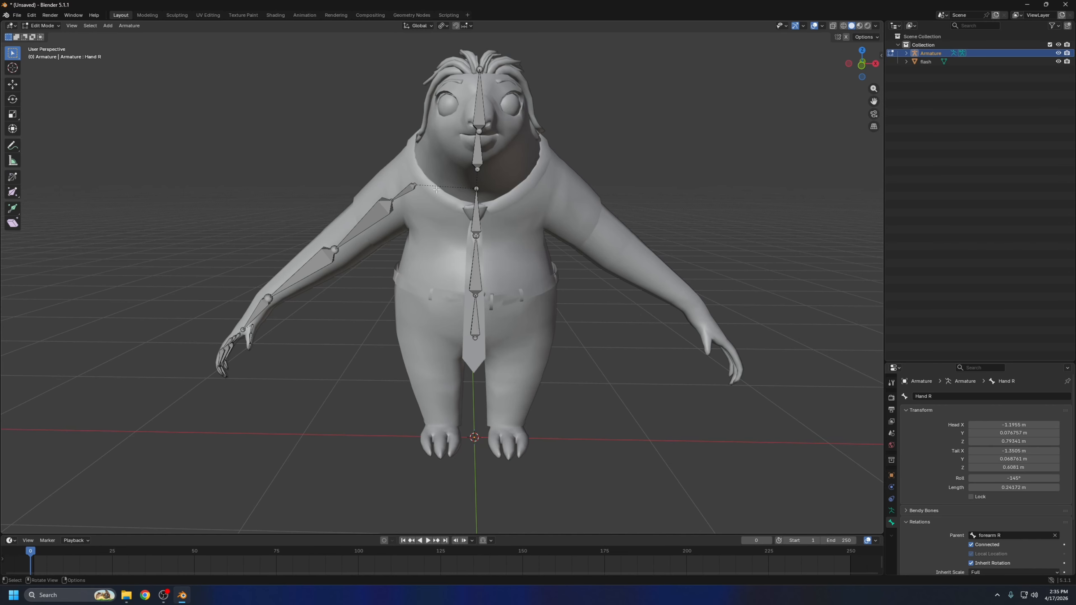
Duplicate the whole right arm and hand bone chain, mirror it on global X and move it about 2.5 m along X onto the left arm
drag(435, 177, 163, 402)
middle_drag(218, 183, 269, 206)
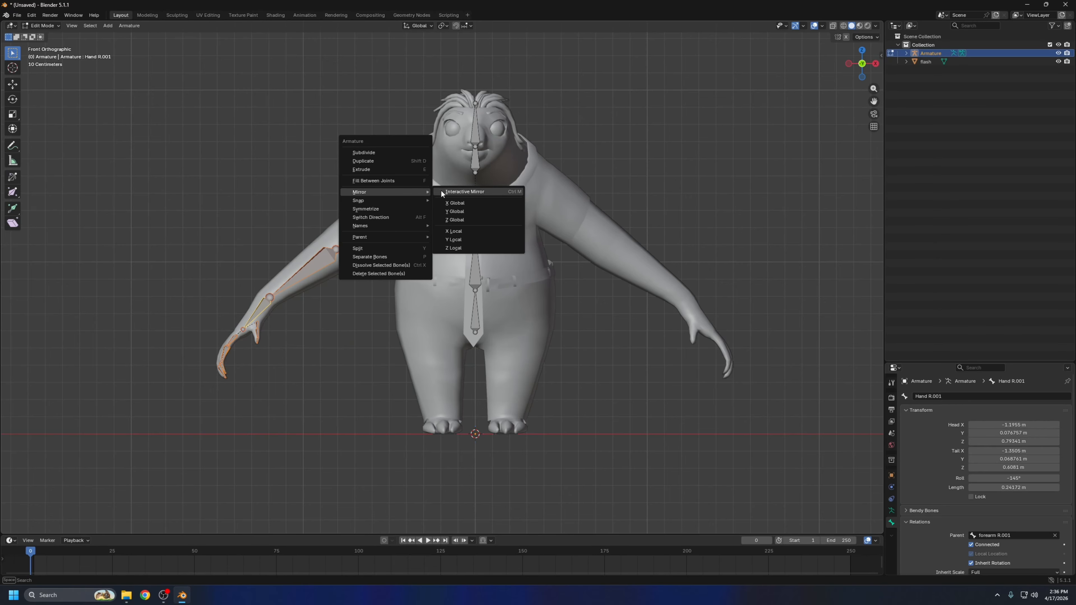
click(456, 203)
key(g)
key(x)
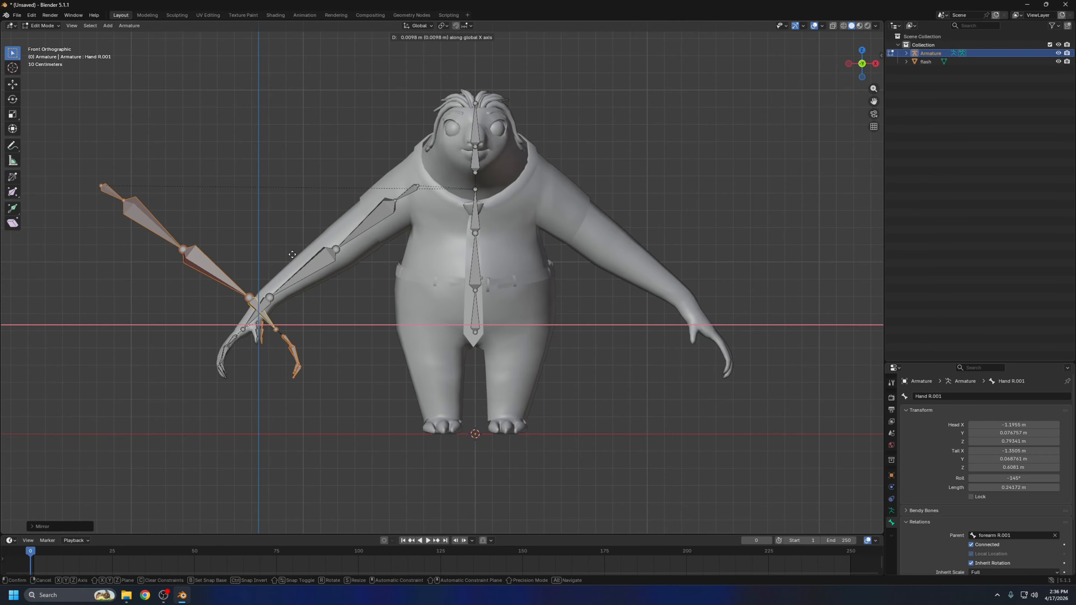
click(716, 306)
middle_drag(745, 322, 718, 281)
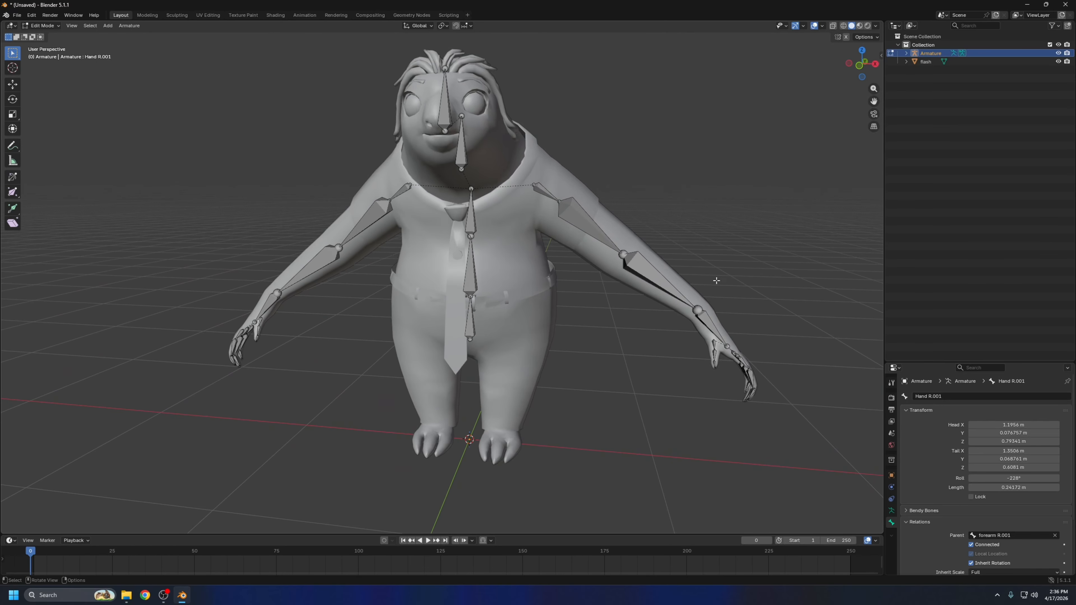
Check the parent relations of the chest bone and of the mirrored shoulder and hand bones
click(471, 209)
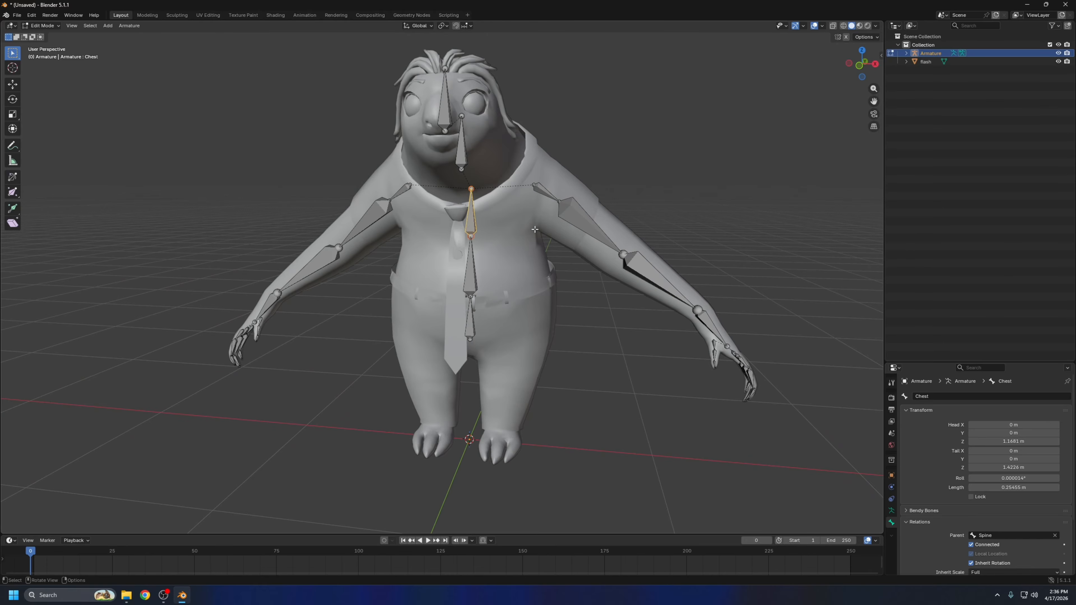
middle_drag(534, 229, 443, 213)
click(504, 200)
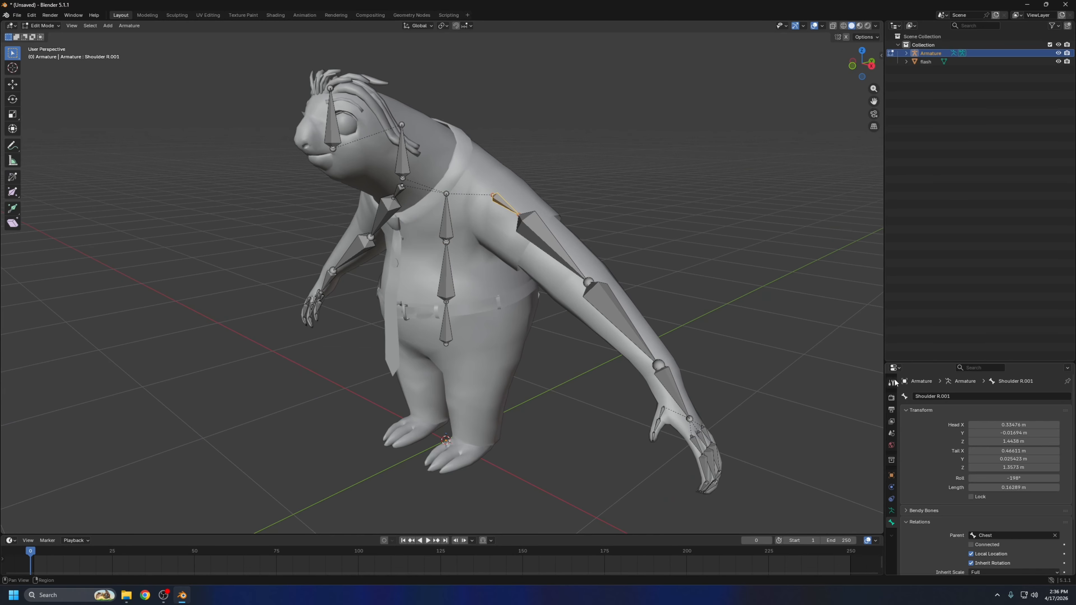
middle_drag(475, 223, 578, 220)
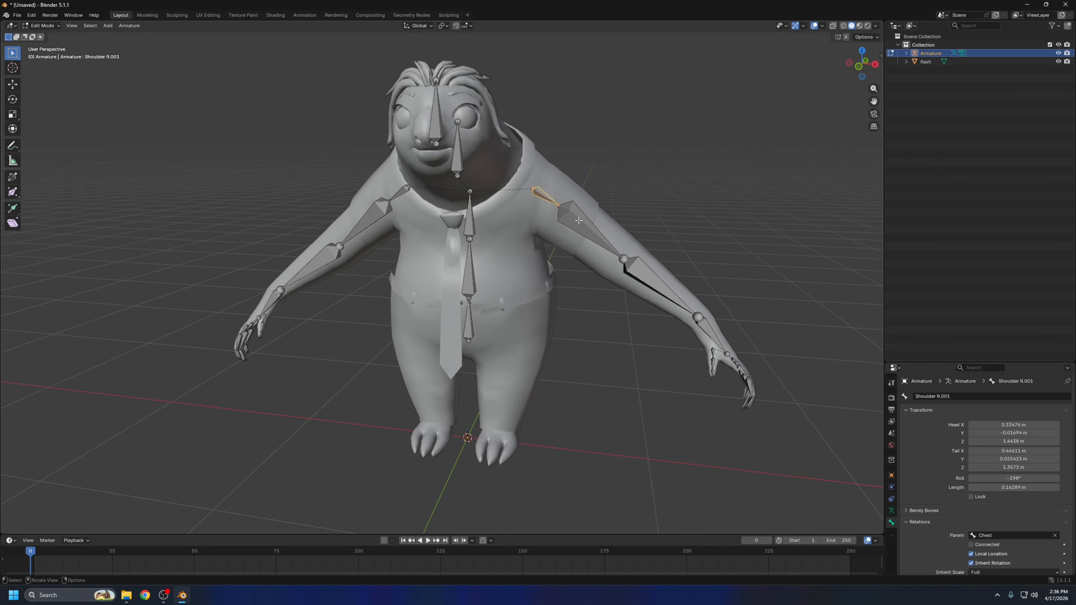
click(702, 336)
middle_drag(702, 336, 799, 468)
scroll(662, 375, down, 2)
middle_drag(713, 426, 678, 284)
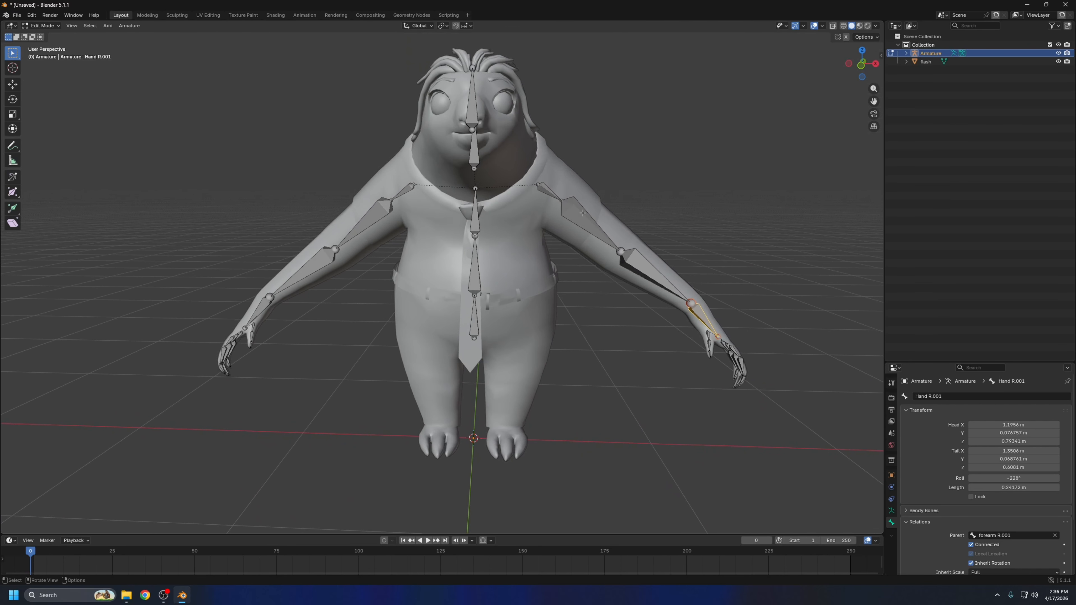
Rename the mirrored shoulder and upper arm bones as Shoulder L and upperarm L
click(543, 189)
middle_drag(543, 188, 547, 199)
click(949, 397)
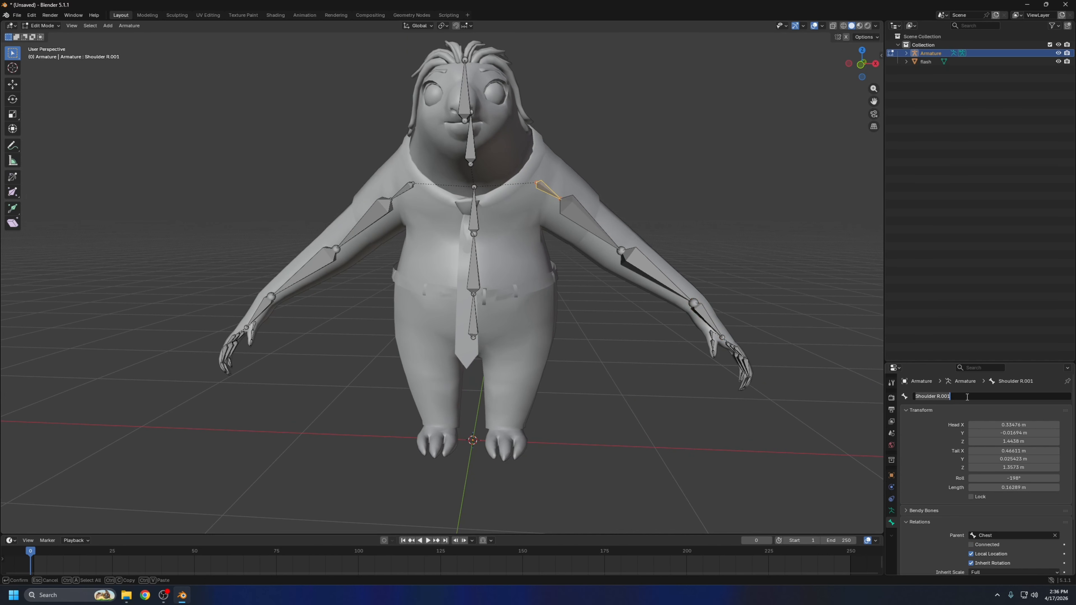
text(L)
key(Return)
click(587, 223)
click(953, 397)
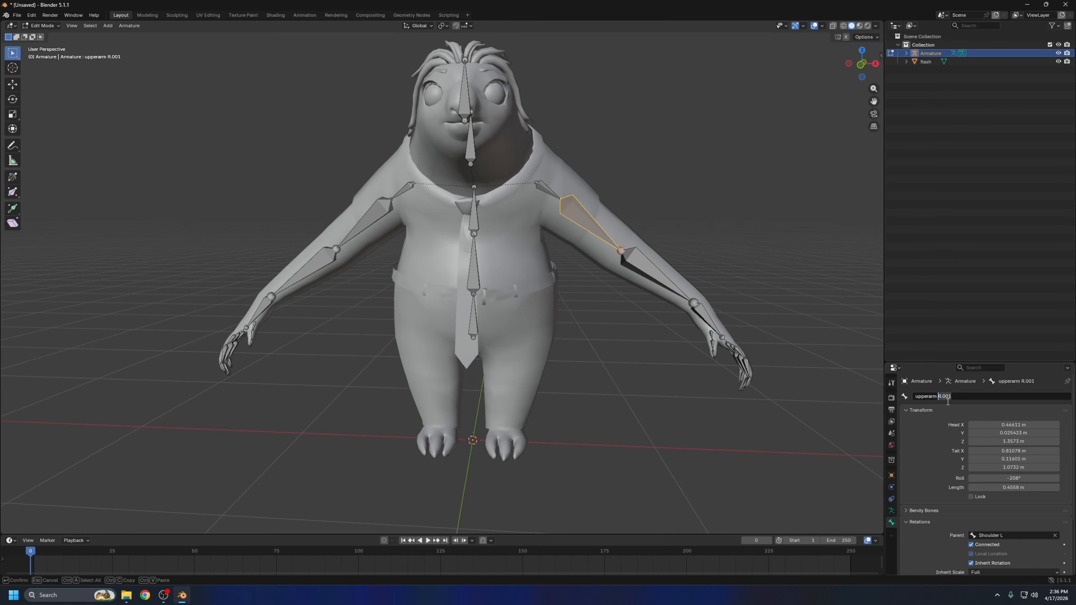
text(L)
key(Return)
Rename the mirrored forearm and hand bones as forearm L and Hand L
click(652, 271)
click(967, 397)
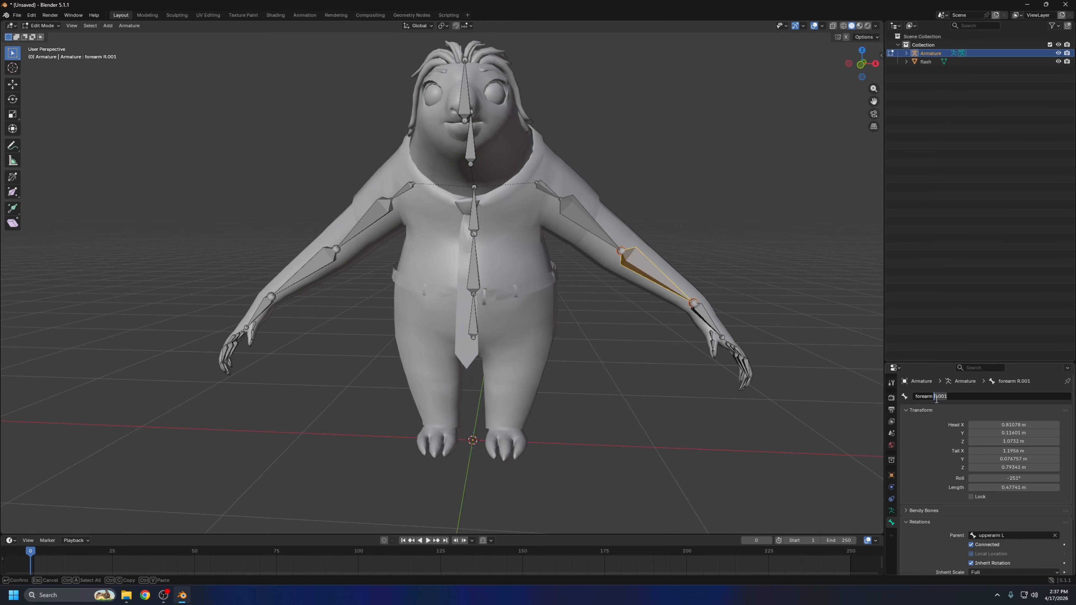
text(L)
key(Return)
click(707, 318)
drag(946, 398, 930, 400)
text(L)
key(Return)
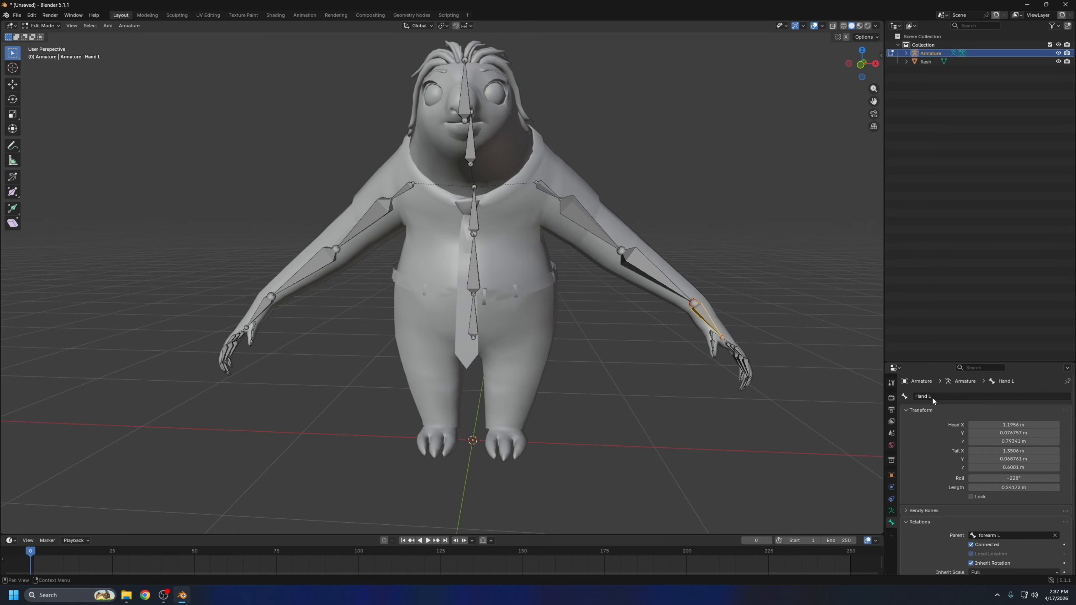
Rename the mirrored thumb's three bones as a Thumb L chain, with the base as Thumb L and the middle bone as Thumb L.001
middle_drag(796, 373, 703, 376)
click(724, 396)
click(958, 396)
key(Return)
click(719, 416)
click(961, 397)
text(L)
key(Return)
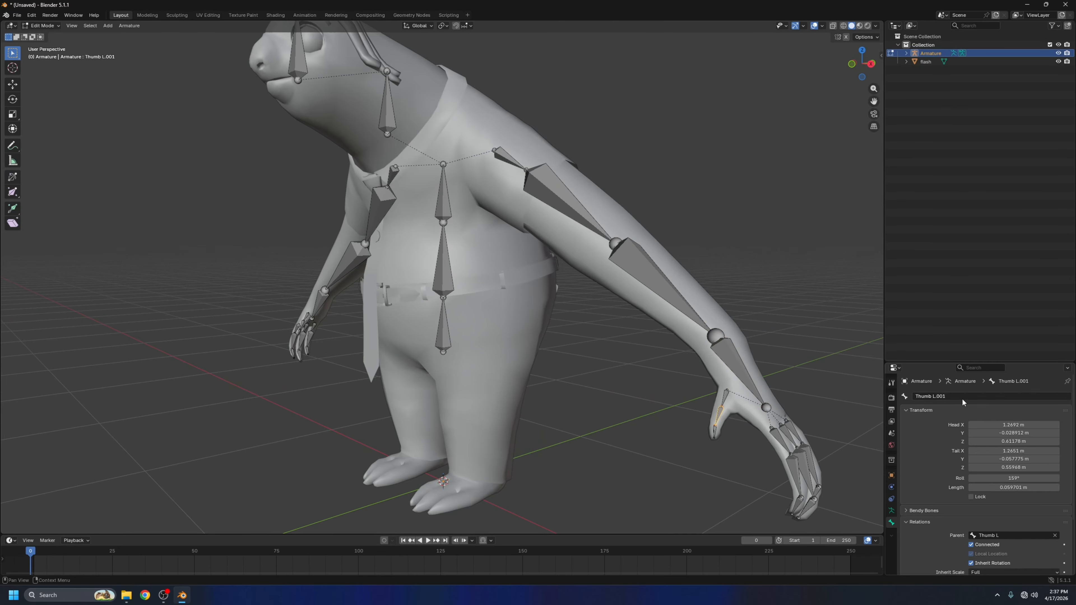
click(715, 431)
click(999, 396)
text(L)
key(Return)
Rename the mirrored index finger's bones as an Index L chain, starting with the base bone as Index L
click(781, 440)
click(969, 397)
text(L)
key(Return)
click(674, 494)
middle_drag(797, 437, 776, 366)
click(628, 385)
click(950, 396)
text(L)
Rename the mirrored middle finger's bones from base to tip as Middle L, Middle L.001 and Middle L.002
click(635, 313)
click(955, 396)
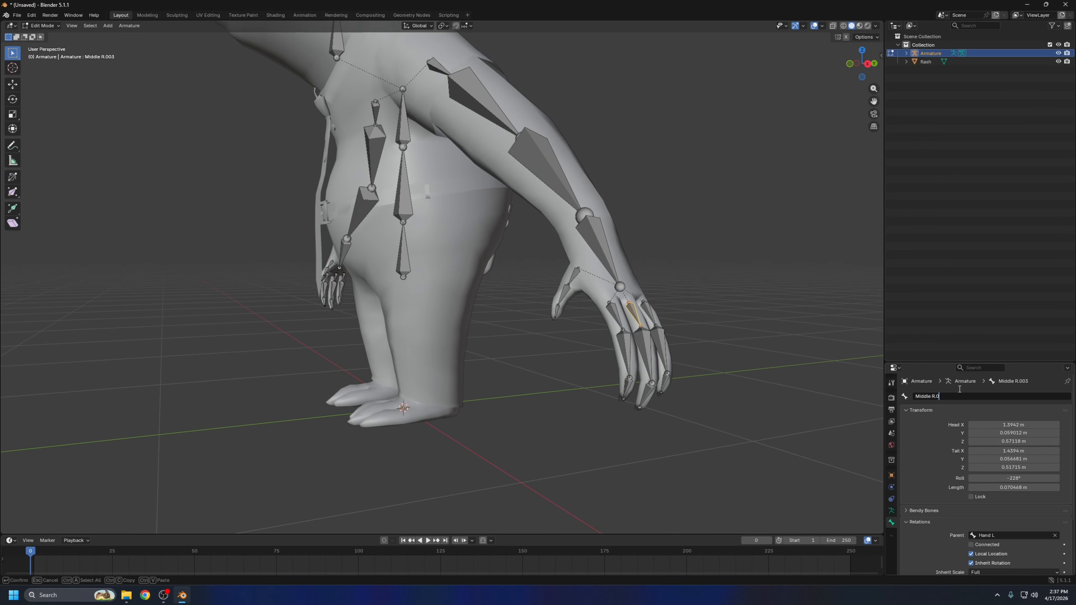
text(L)
click(644, 350)
click(960, 396)
text(L)
click(646, 396)
click(962, 396)
text(L)
key(Return)
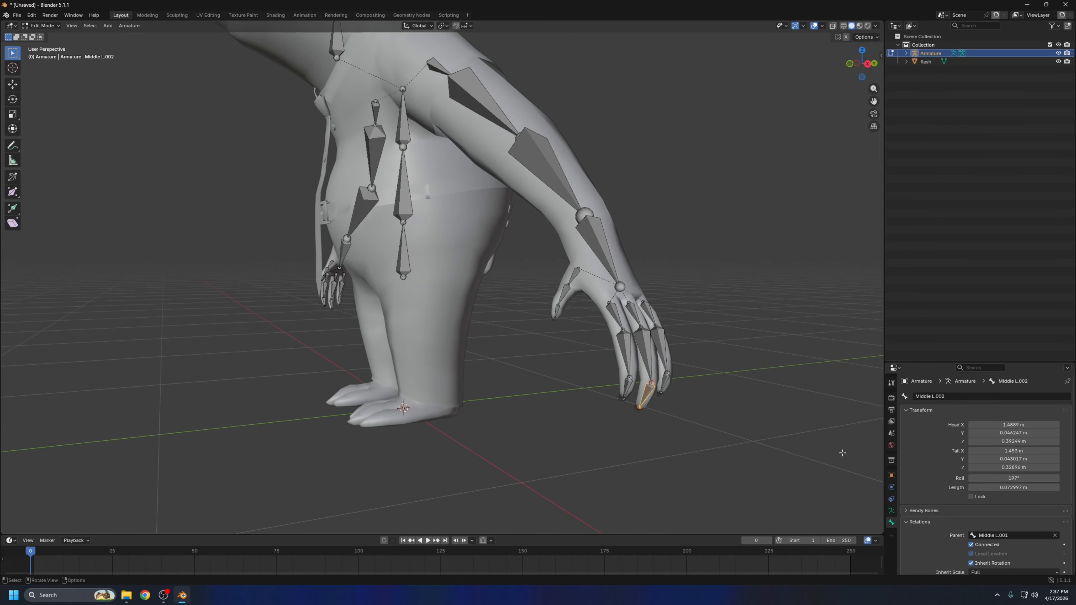
Rename the mirrored outer finger's base bone as Ring L
middle_drag(840, 452, 801, 449)
click(362, 365)
click(335, 399)
click(386, 359)
click(970, 397)
text(Ring L)
Rename the mirrored outer finger's middle and tip bones with the Ring L name
click(383, 394)
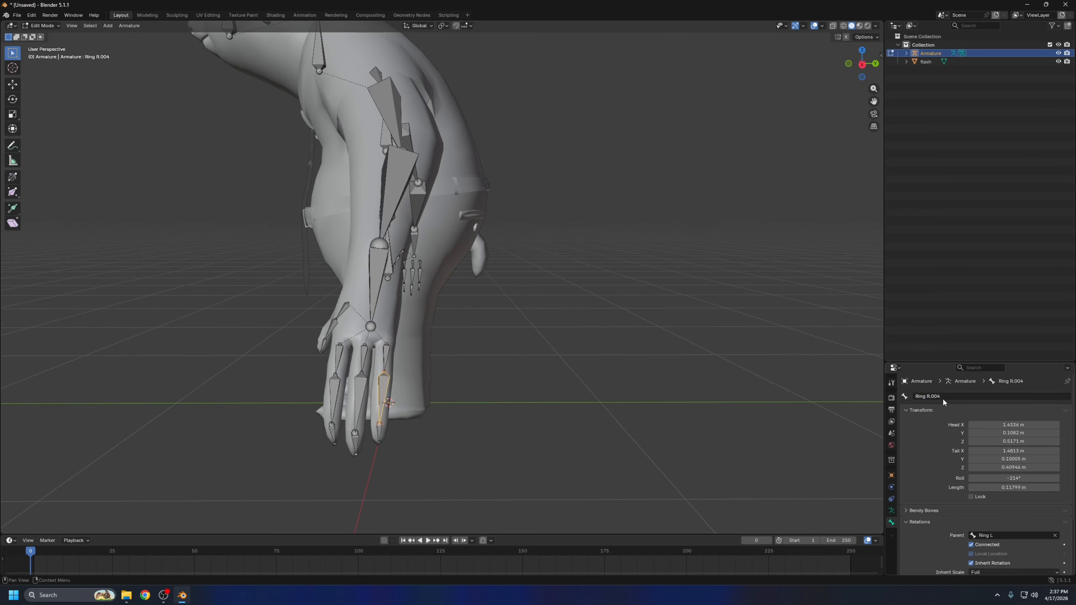
click(944, 397)
text(Ring L)
key(Return)
click(379, 435)
click(953, 398)
text(Ring L)
key(Return)
Check the names and parents of the left thumb, index and hand bones against the right hand from several sides
middle_drag(695, 420, 726, 418)
click(598, 394)
click(564, 343)
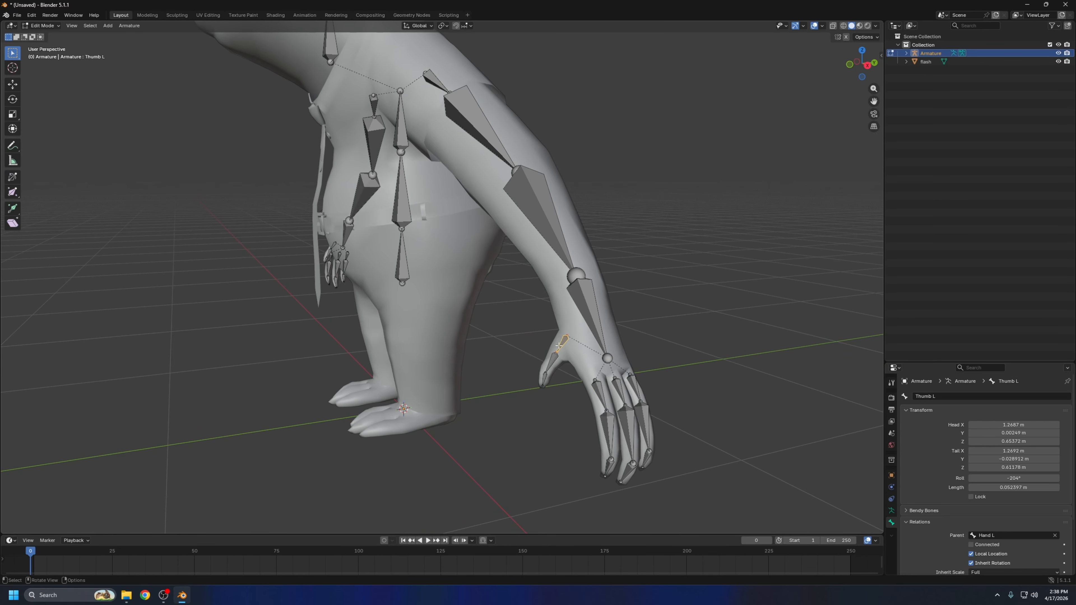
middle_drag(559, 346, 596, 332)
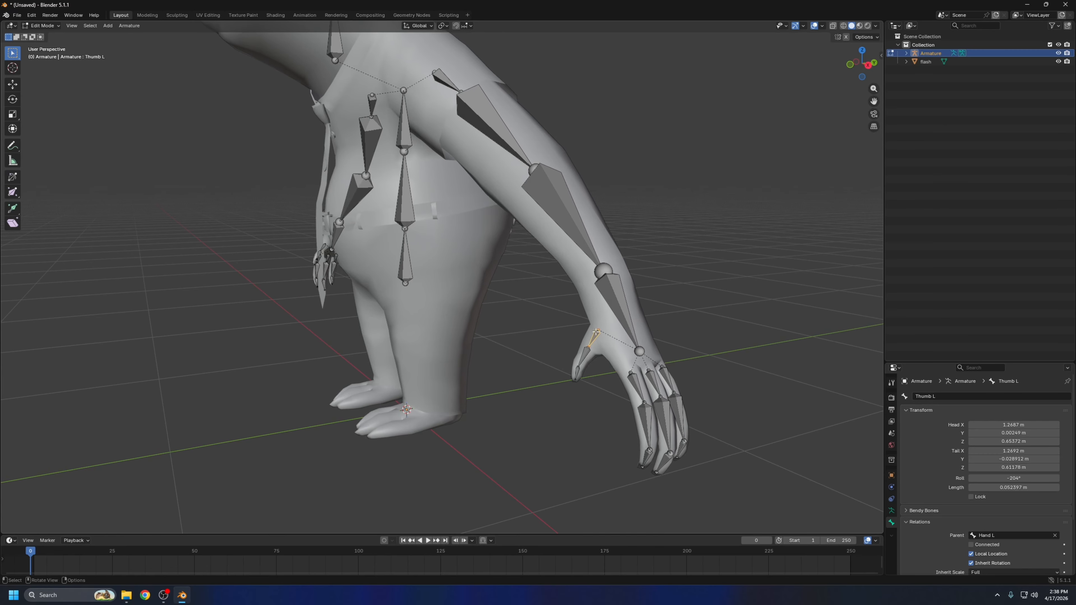
click(636, 384)
middle_drag(636, 384, 199, 272)
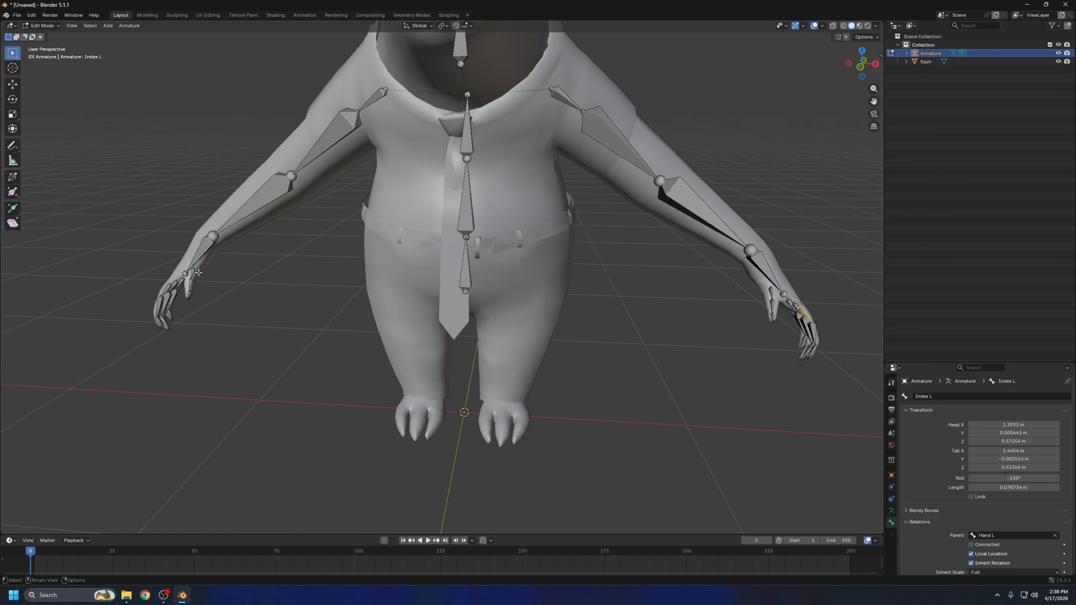
click(201, 254)
middle_drag(692, 237, 777, 311)
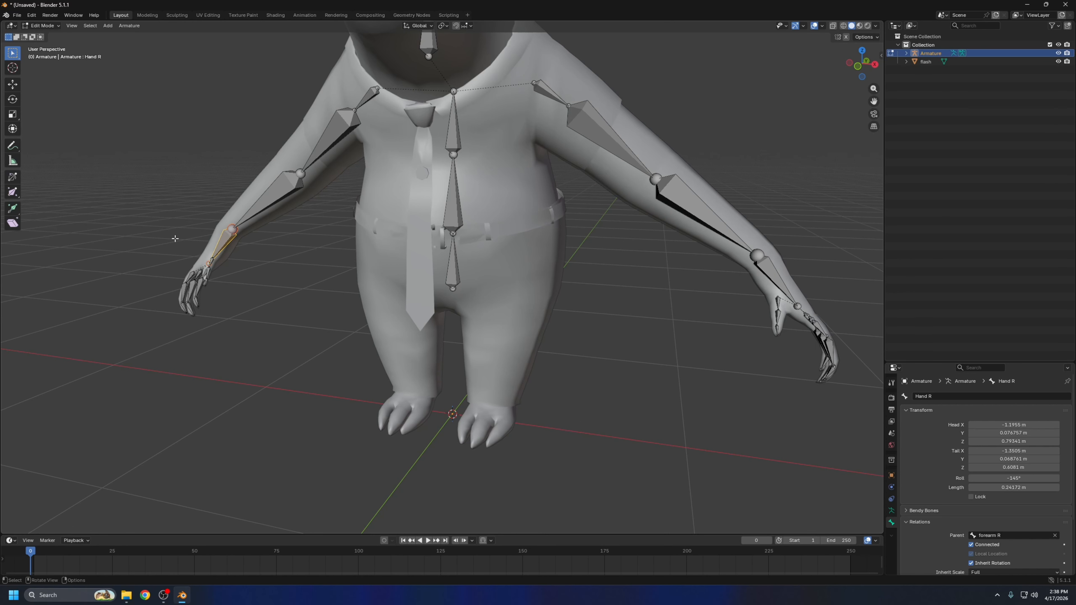
middle_drag(175, 239, 477, 288)
click(546, 262)
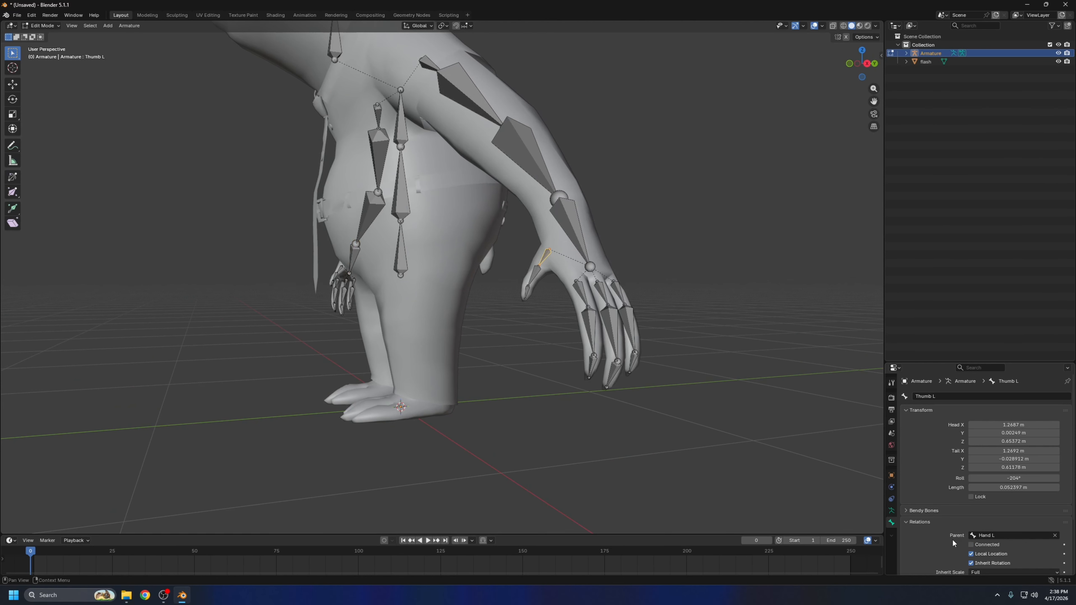
click(582, 234)
middle_drag(773, 338, 664, 239)
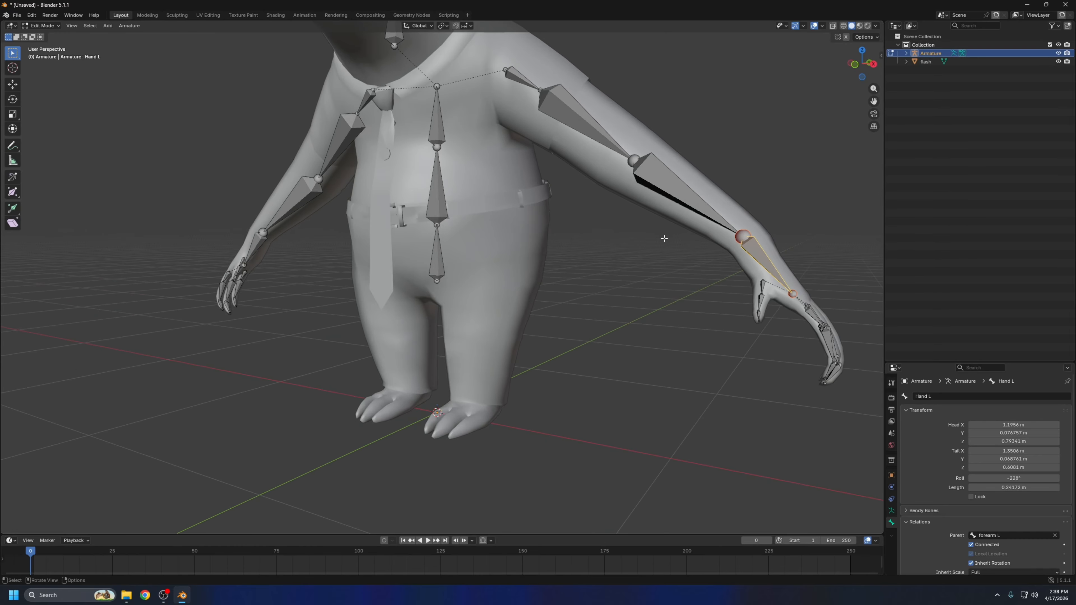
middle_drag(765, 256, 710, 297)
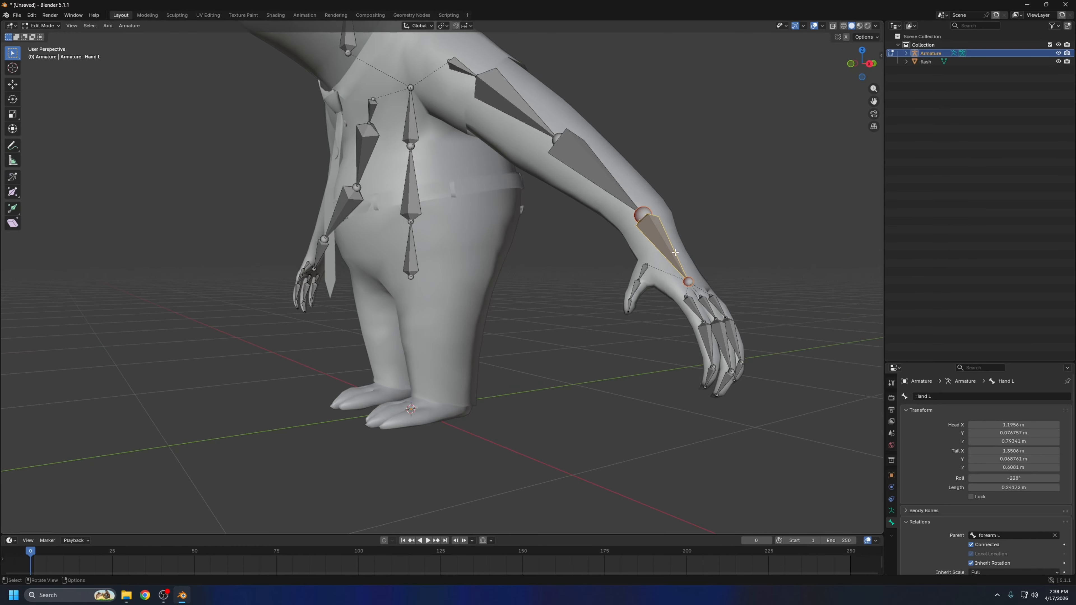
middle_drag(676, 253, 729, 271)
scroll(590, 227, down, 2)
middle_drag(590, 227, 656, 255)
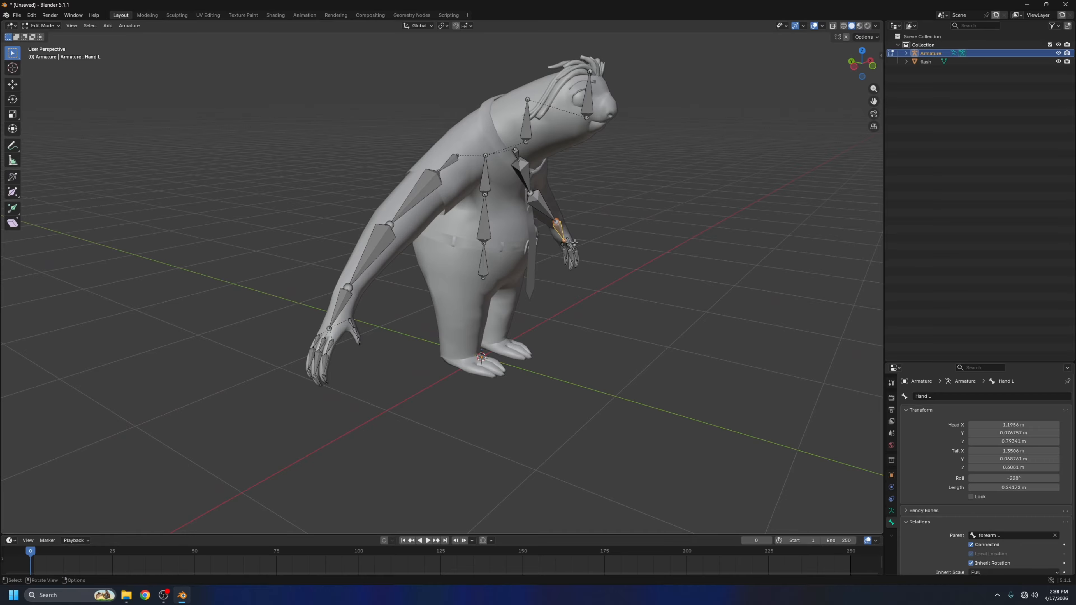
middle_drag(574, 242, 511, 267)
middle_drag(740, 354, 703, 340)
scroll(703, 339, up, 2)
Duplicate the hips bone in front view and place the copy in the character's right thigh, about 0.3 m sideways and 0.1 m down
click(859, 68)
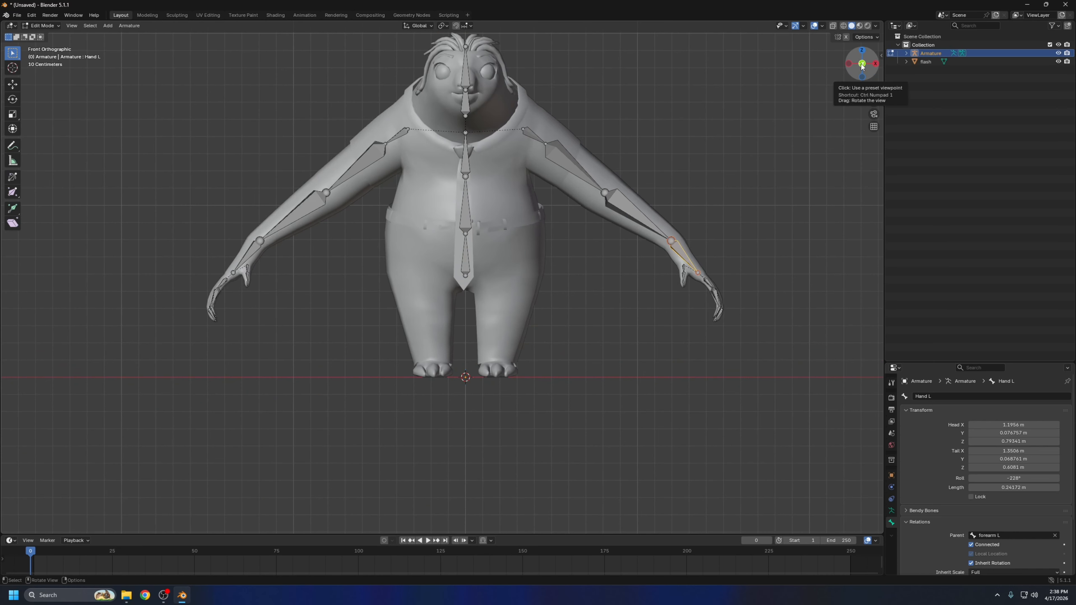
click(465, 256)
key(g)
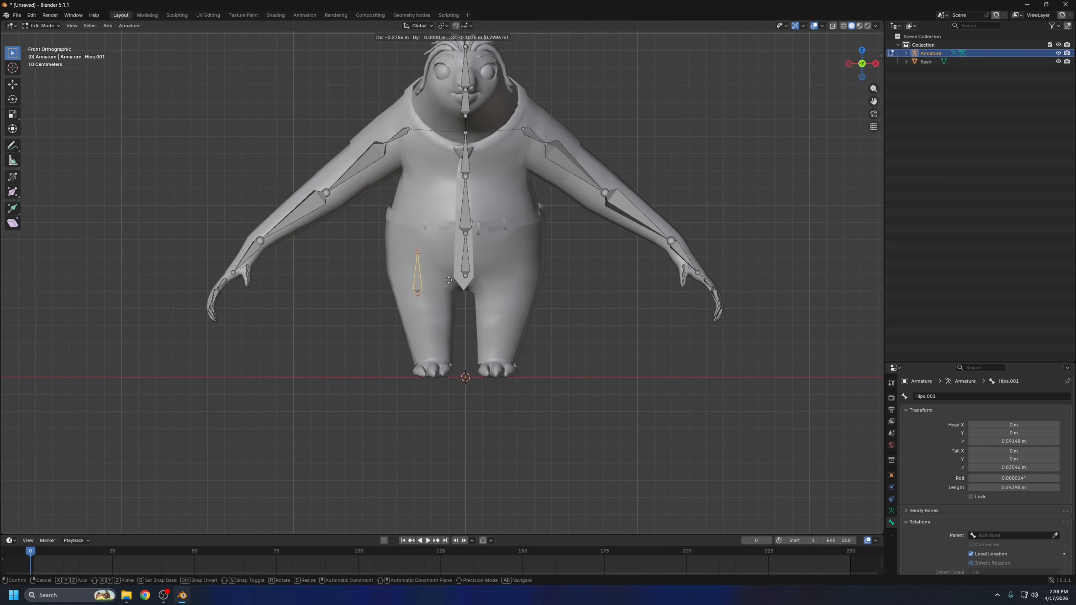
click(433, 291)
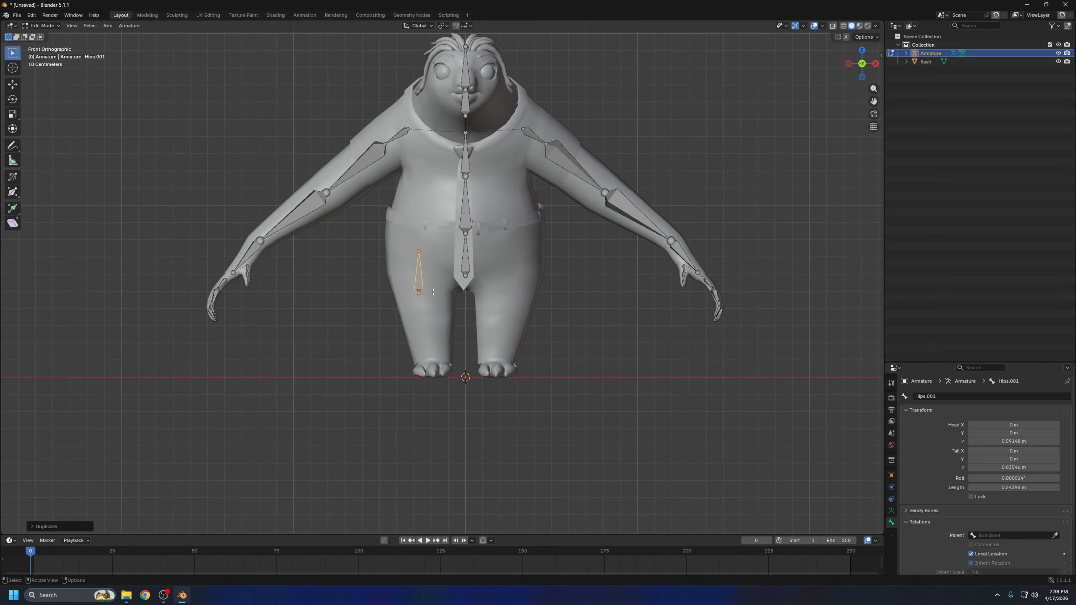
Rotate the copied thigh bone by 180 degrees so it points down the leg
key(r)
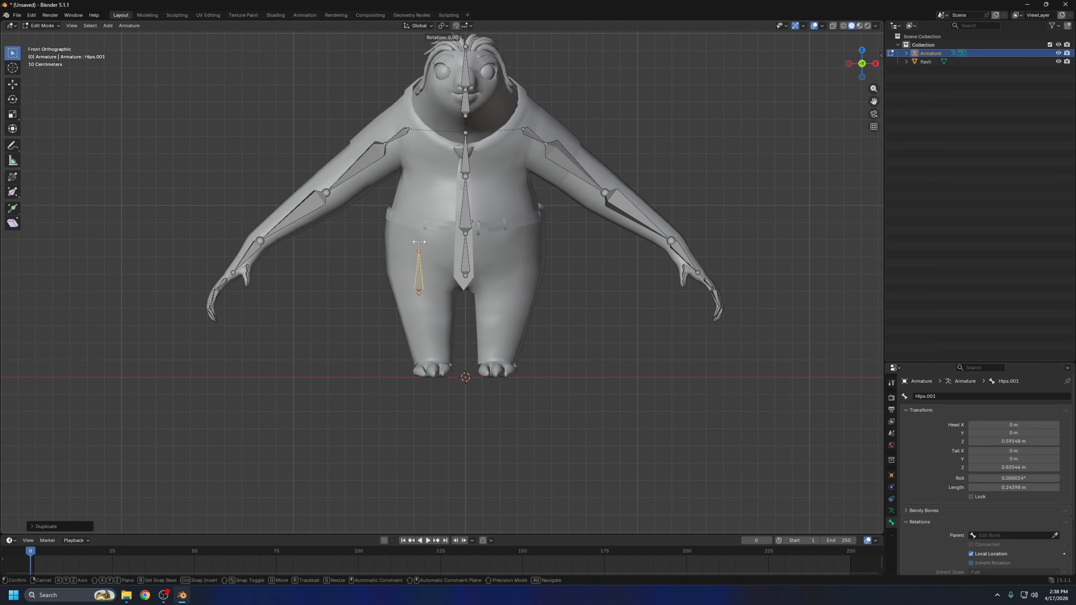
key(equal)
text(180)
key(Return)
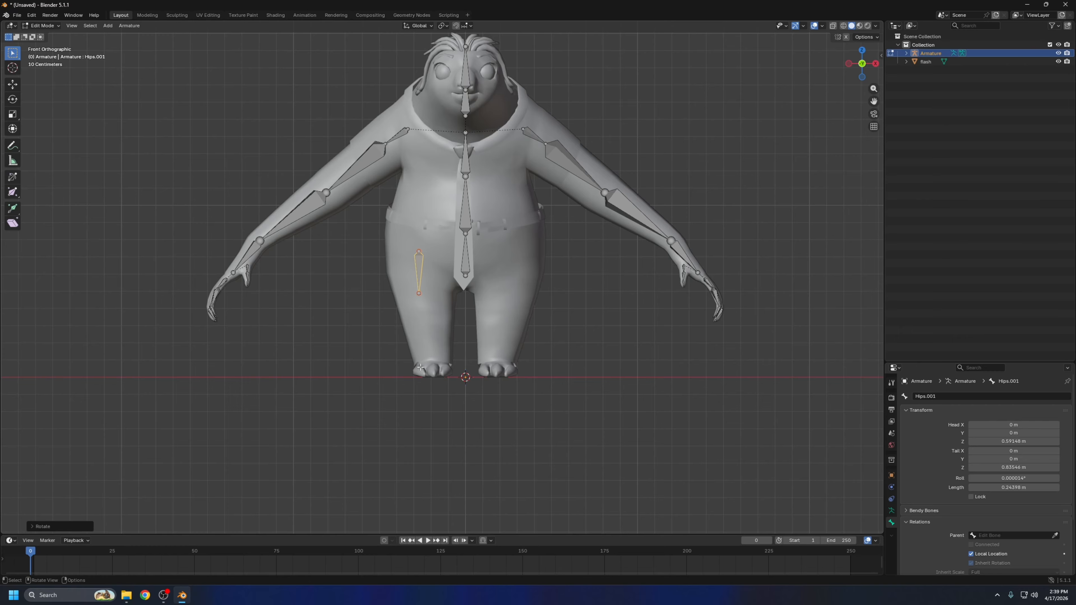
Extend the right thigh bone's lower end to the knee and extrude a lower-leg bone about 0.26 m straight down to the ankle
key(ctrl+z)
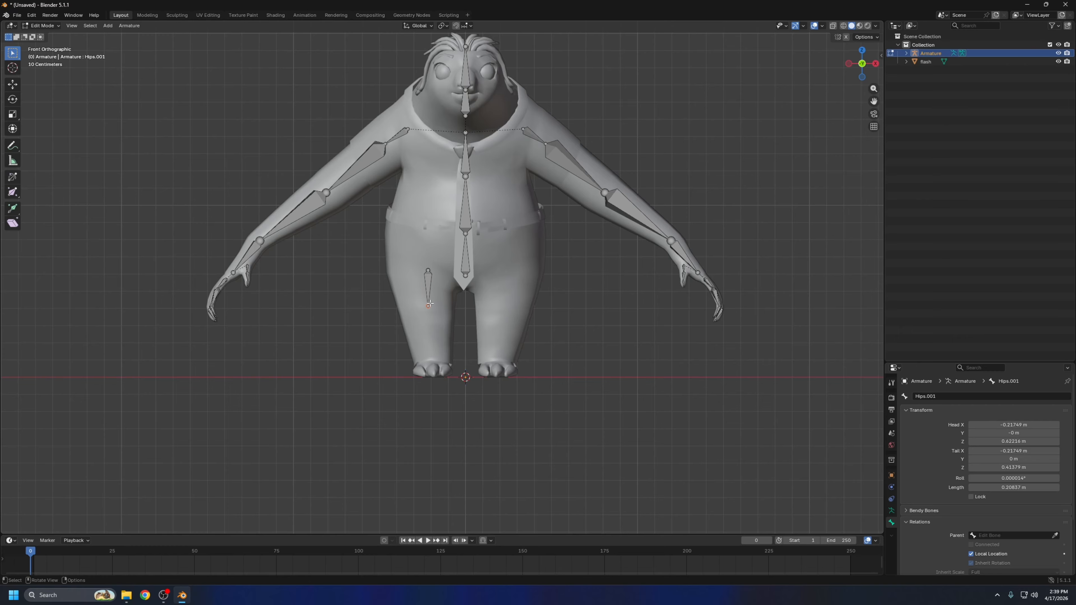
key(g)
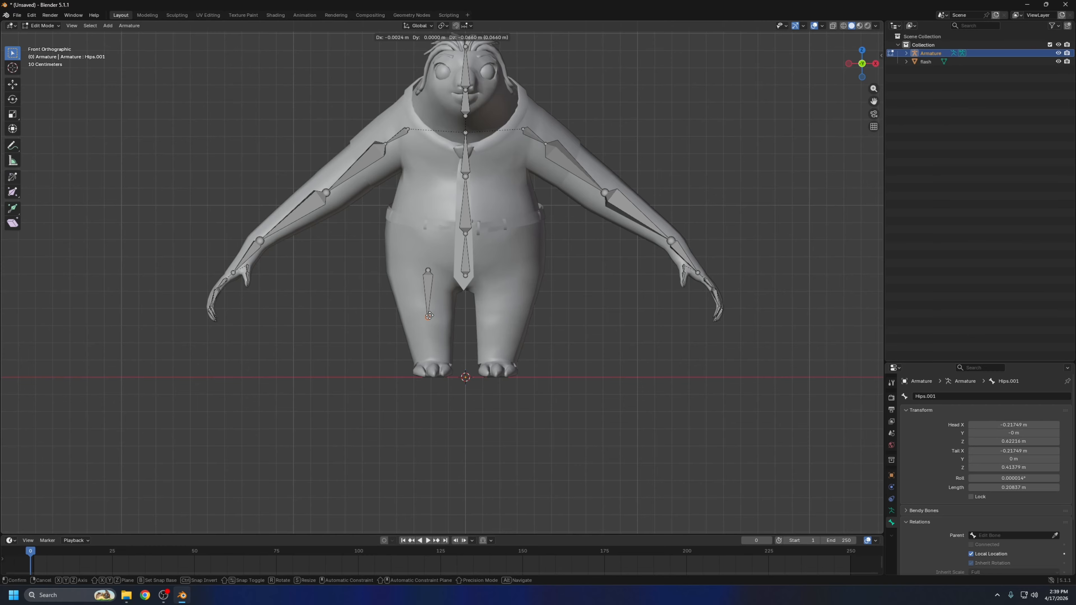
click(429, 316)
key(e)
key(z)
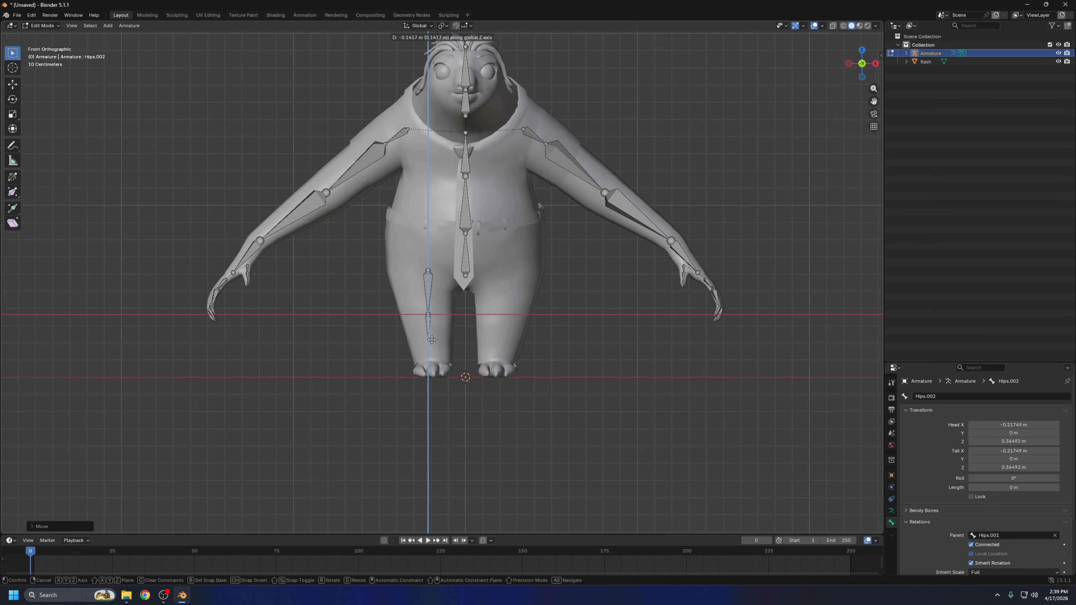
click(433, 359)
In side view, move the right ankle joint about 0.06 m towards the heel along the Y axis
key(ctrl+KP_3)
scroll(527, 332, up, 5)
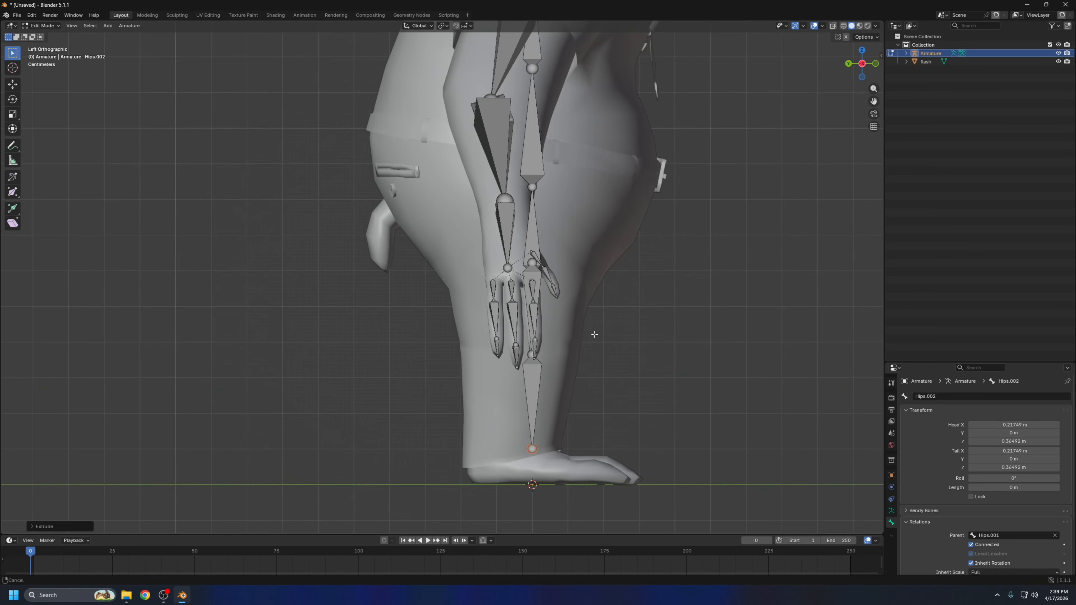
click(451, 383)
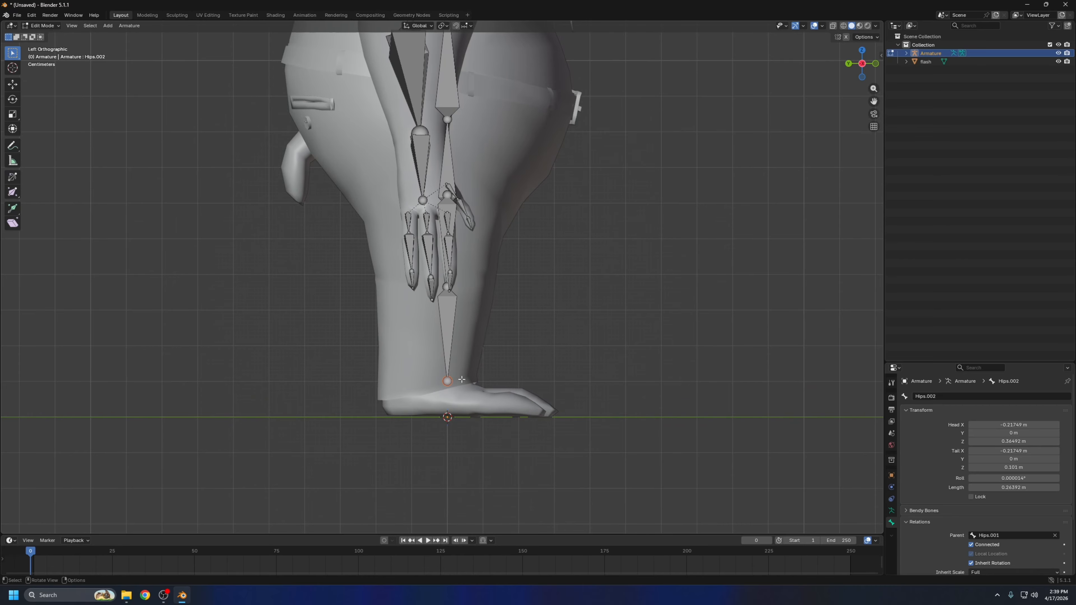
key(g)
key(y)
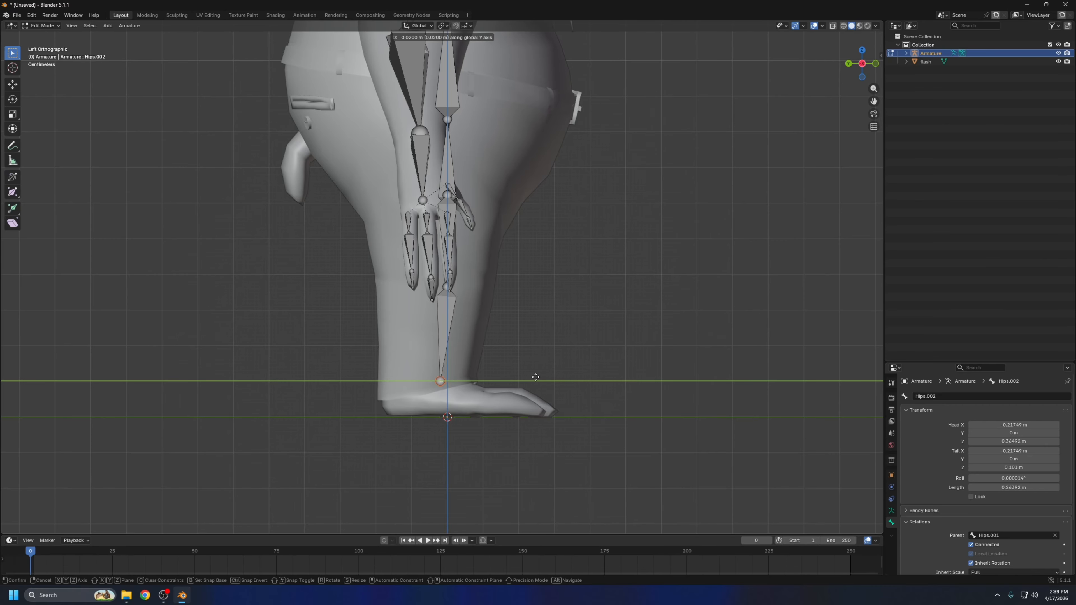
click(521, 379)
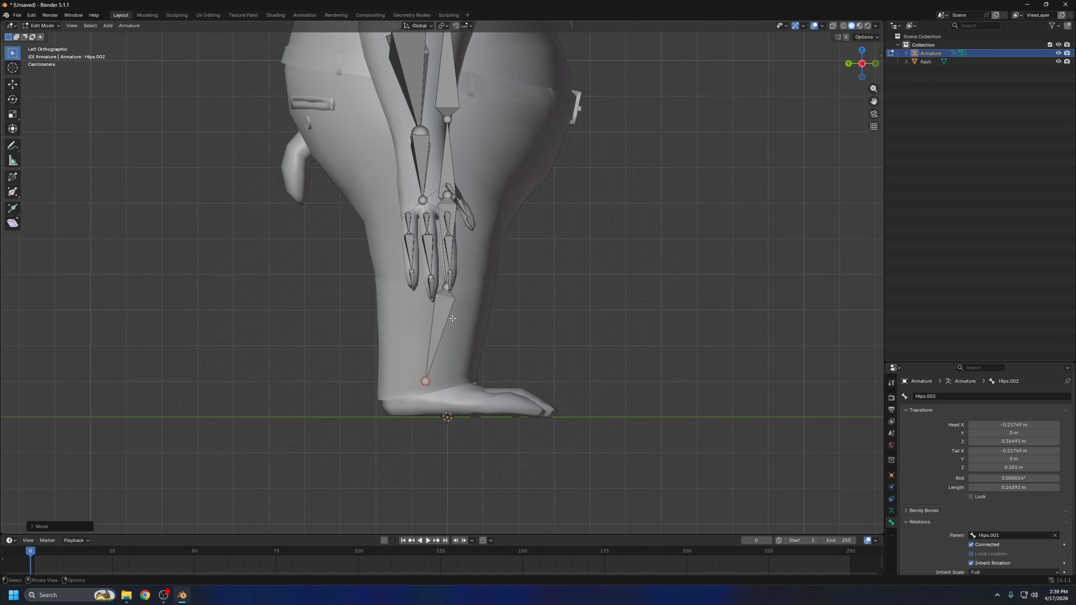
Extrude a foot bone about 0.16 m long from the ankle to the ball of the foot and lower the ankle joint about 0.02 m
click(448, 290)
middle_drag(555, 301, 468, 288)
key(ctrl+KP_3)
scroll(497, 363, up, 1)
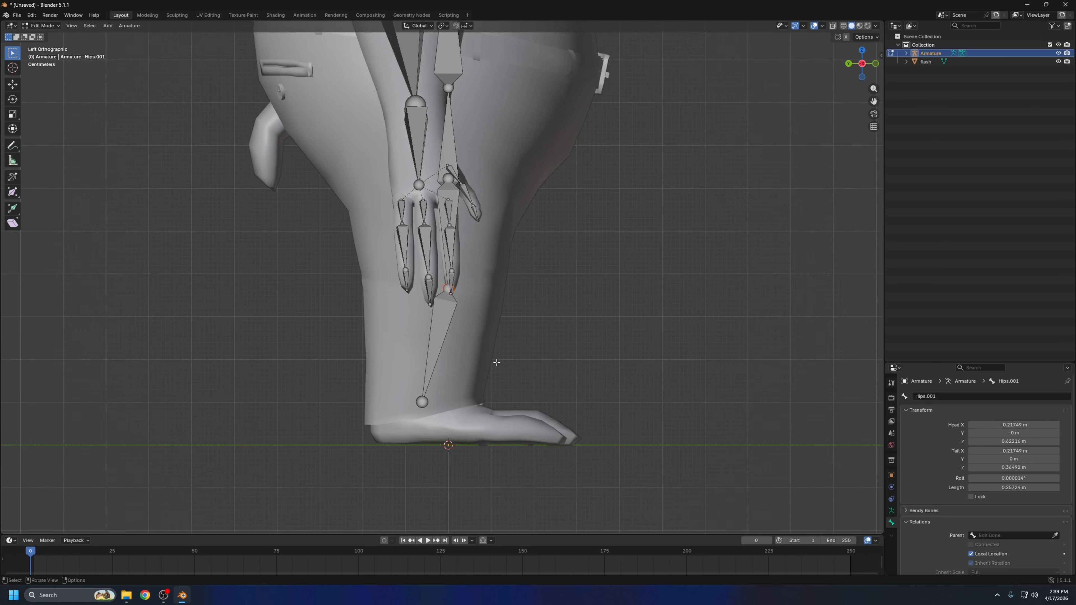
scroll(497, 363, up, 1)
shift+middle_drag(525, 383, 524, 317)
click(419, 363)
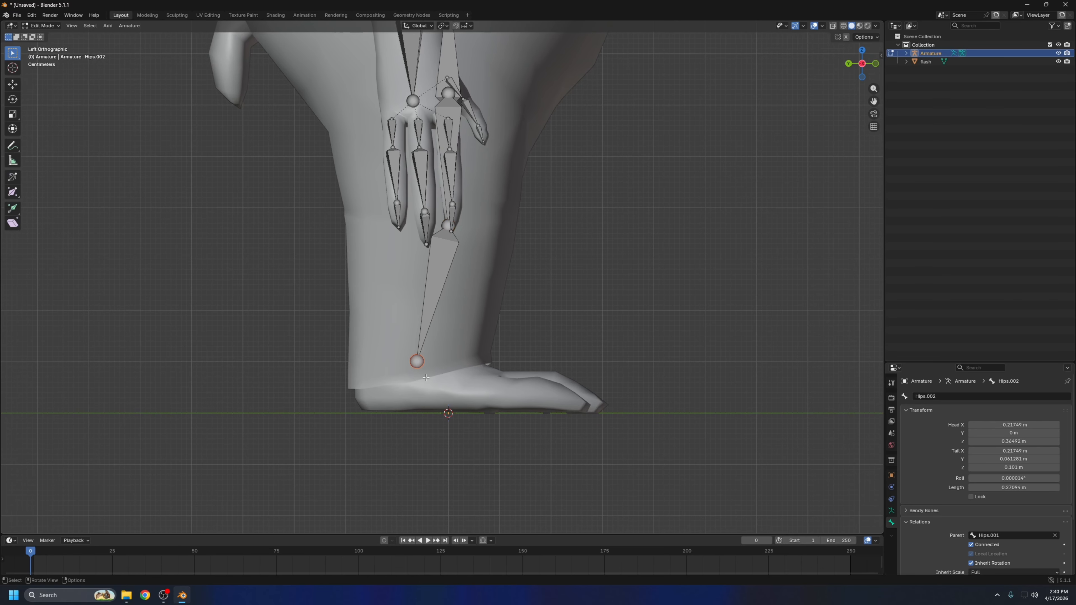
key(e)
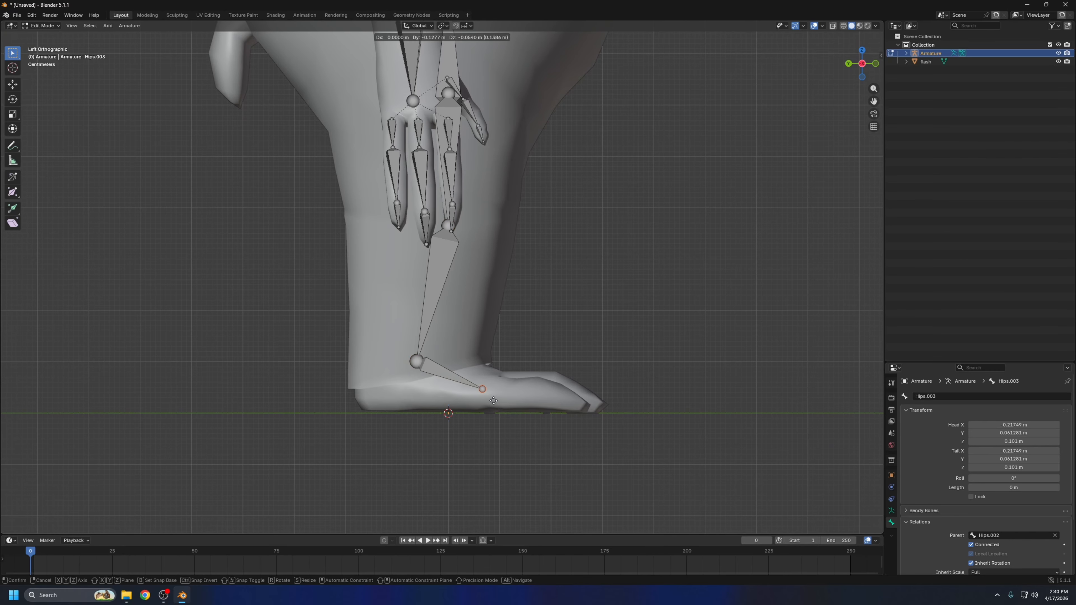
click(506, 406)
click(417, 361)
key(g)
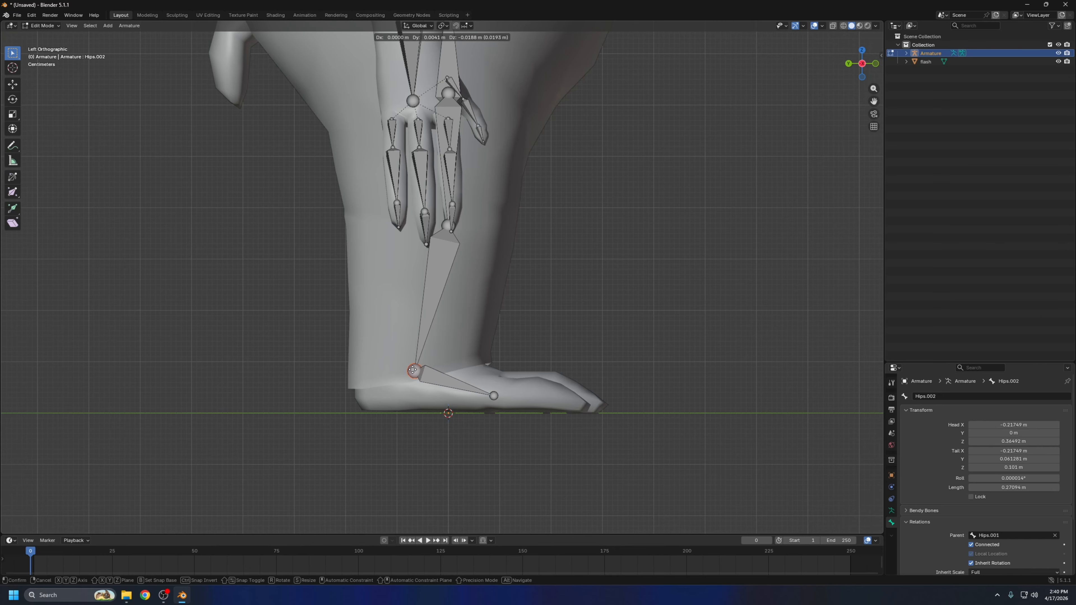
click(413, 370)
Extrude a toe bone about 0.2 m forward along Y and shift its joint with the foot bone about 0.02 m forward
click(492, 396)
key(e)
key(y)
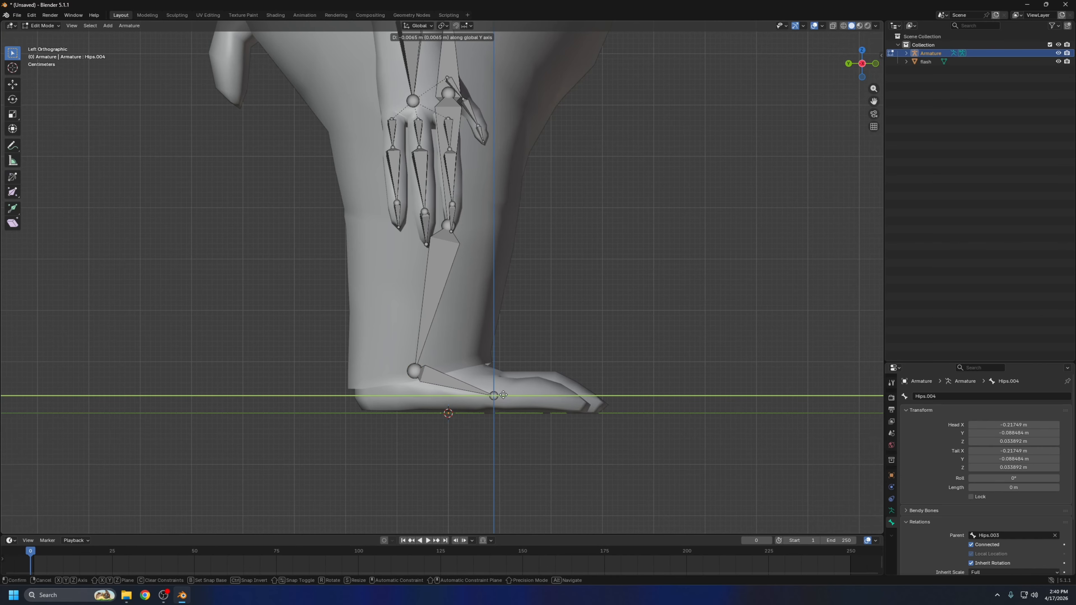
click(598, 398)
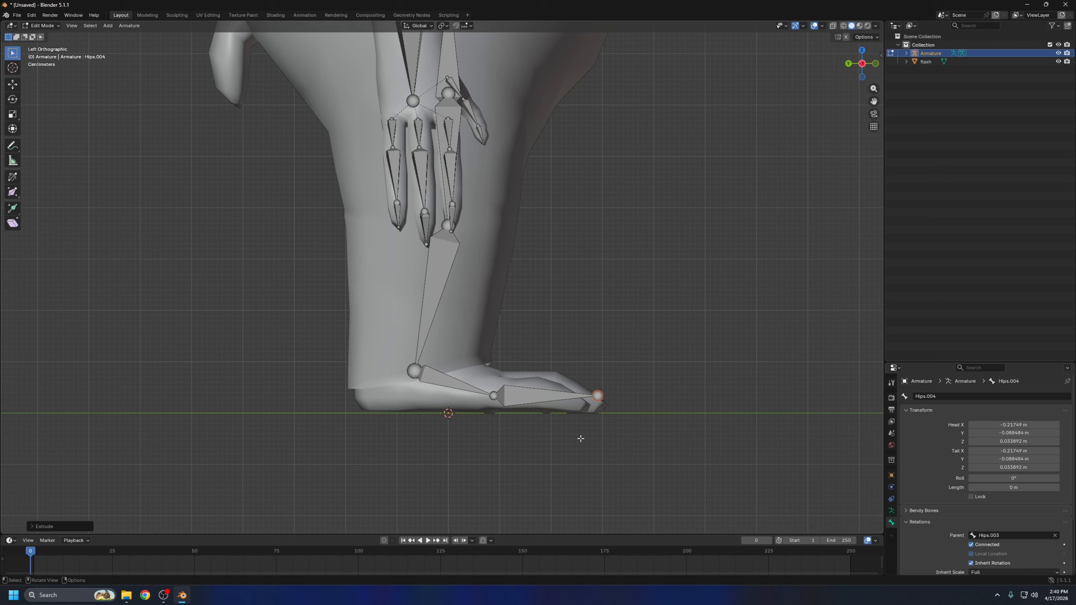
click(494, 396)
key(g)
key(y)
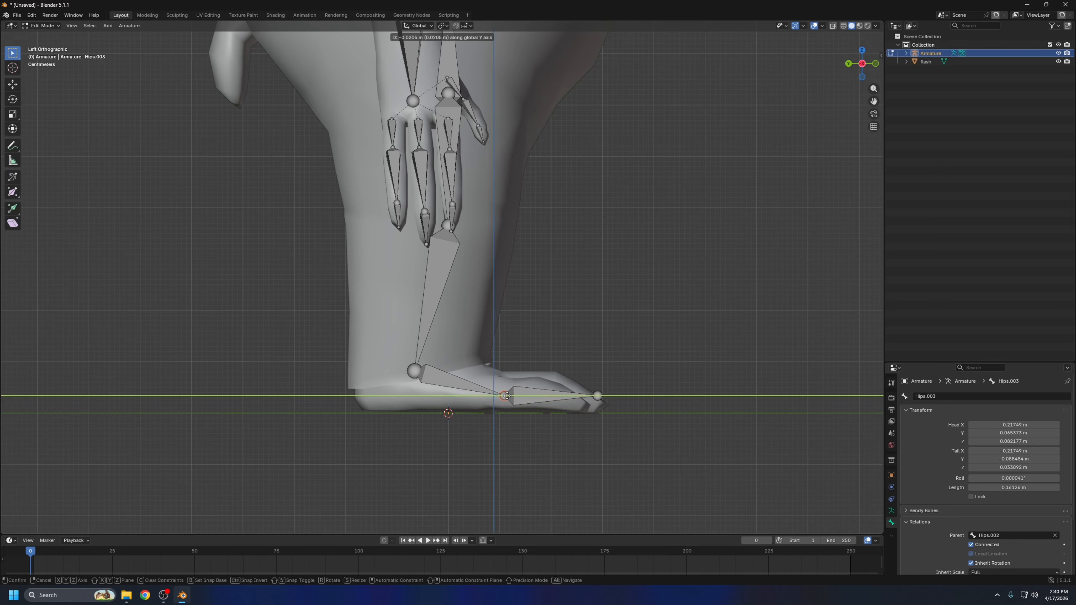
click(507, 396)
Lower the toe bone's tip about 0.015 m along the Z axis so it sits inside the toes
click(597, 395)
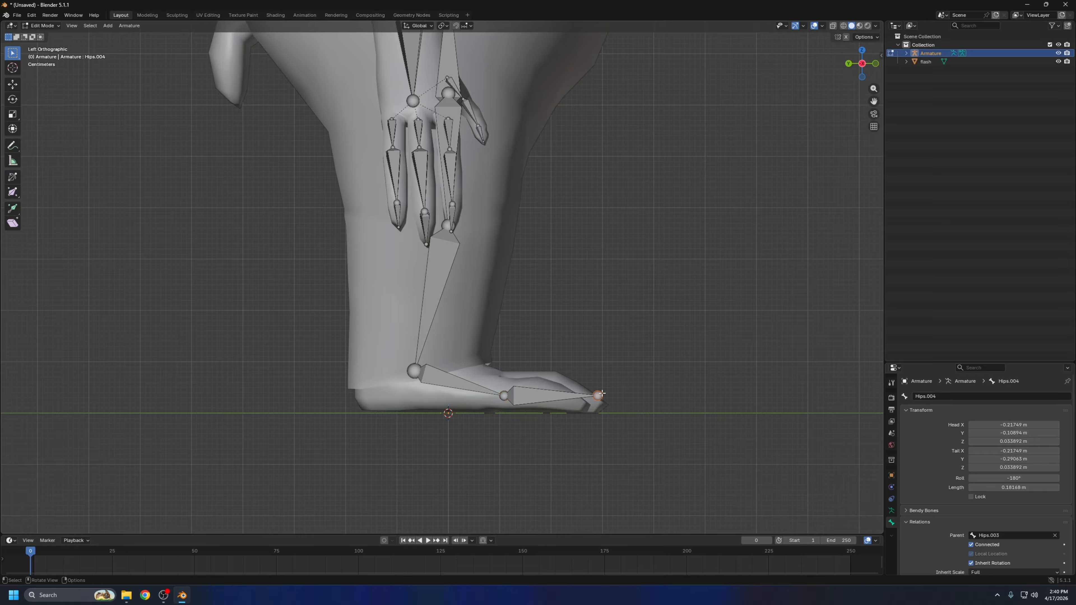
key(g)
key(y)
key(z)
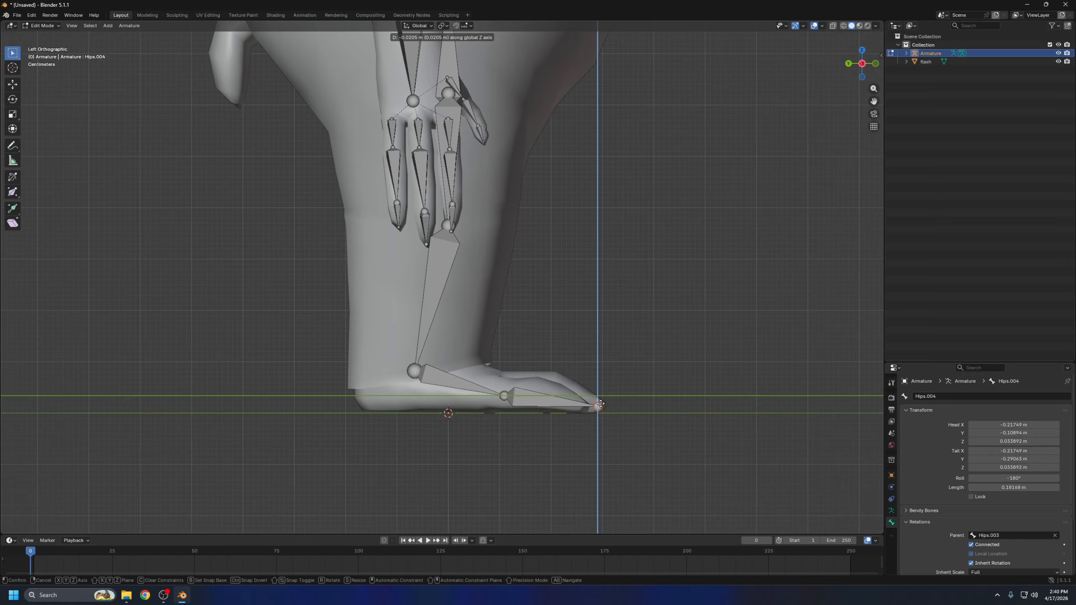
click(596, 403)
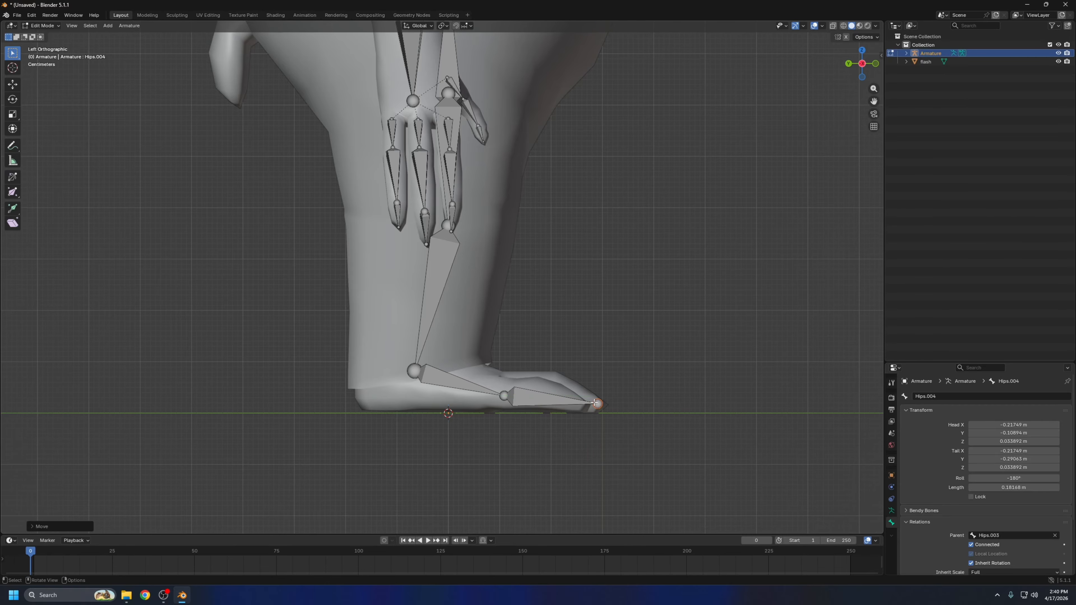
click(652, 407)
Set the Hips bone as the parent of the right thigh bone
middle_drag(587, 355, 487, 373)
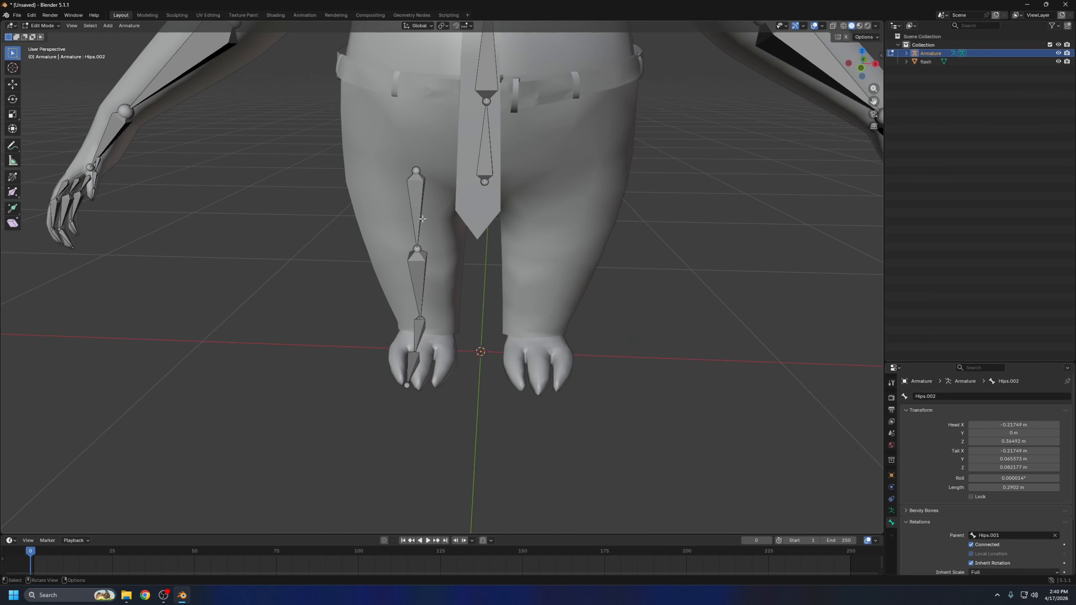
middle_drag(405, 268, 435, 189)
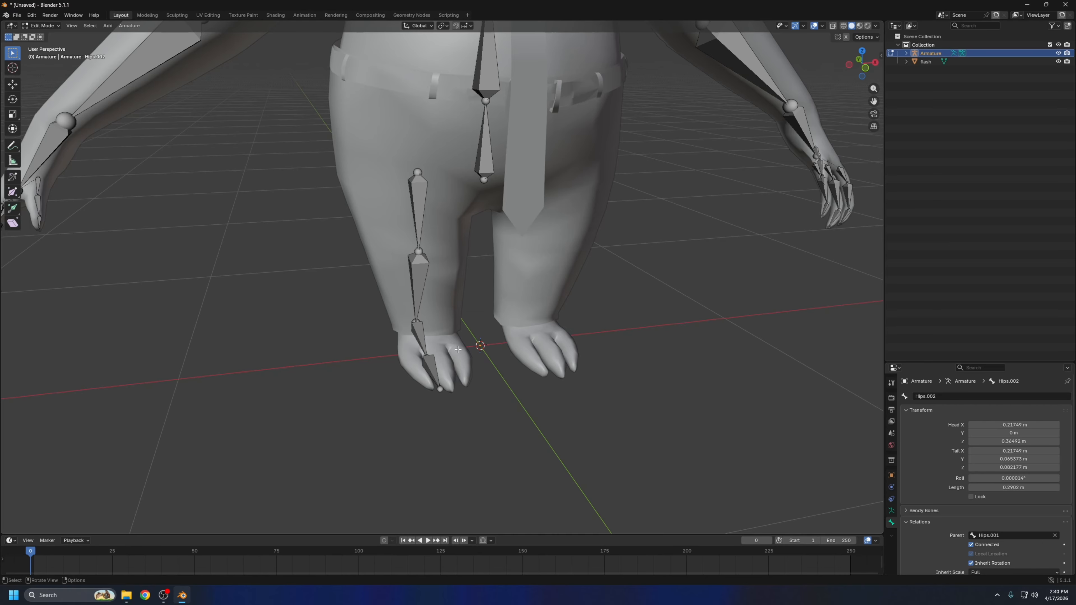
click(418, 203)
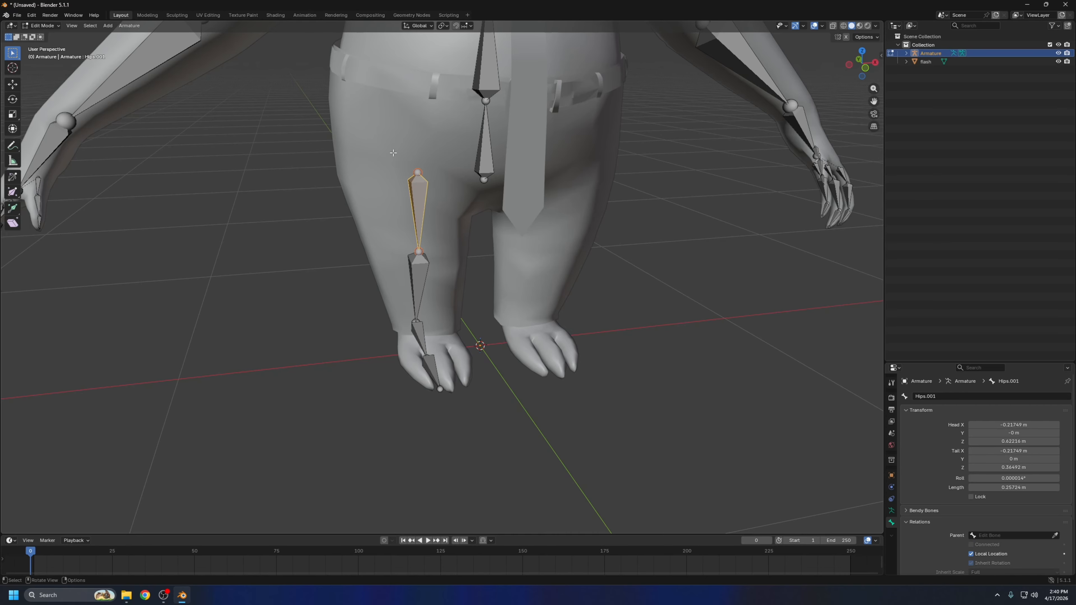
click(1055, 535)
click(493, 153)
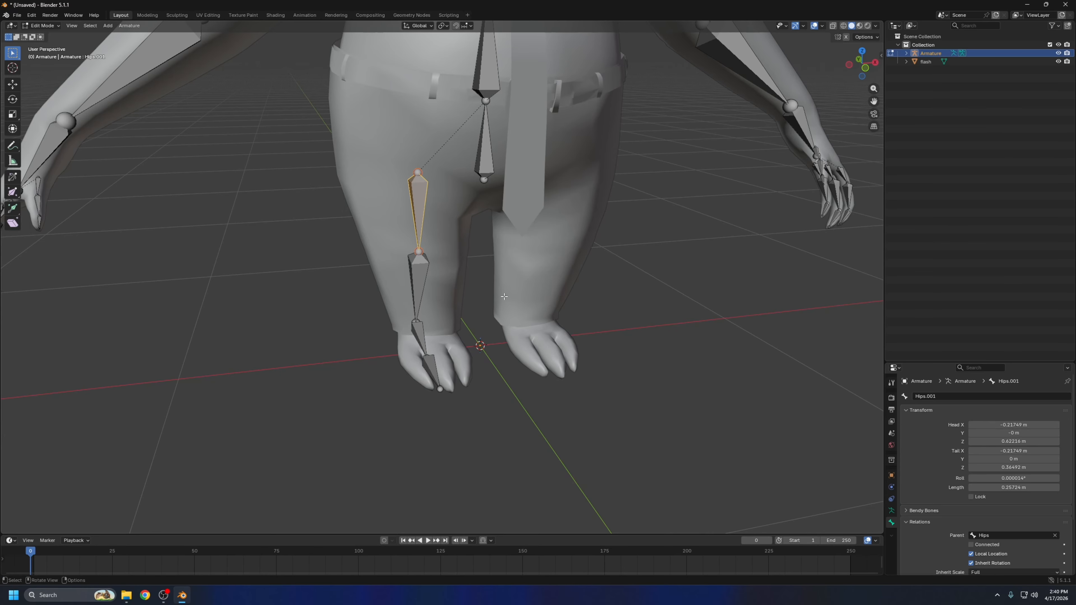
Rename the right thigh bone as UpperLeg R
middle_drag(493, 153, 468, 111)
scroll(447, 145, up, 1)
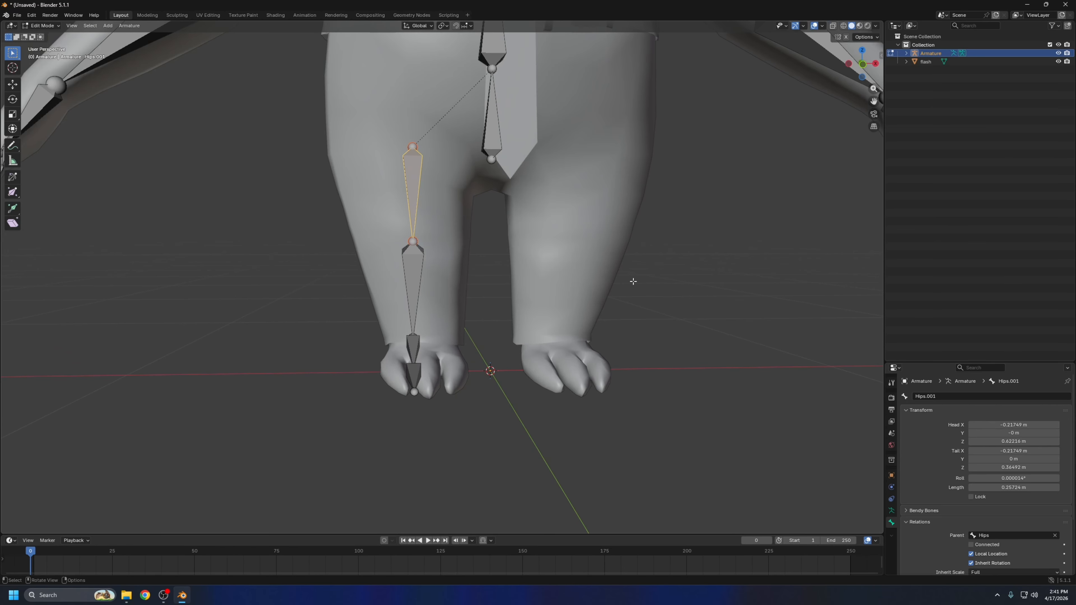
click(942, 396)
text(UpperLeg R)
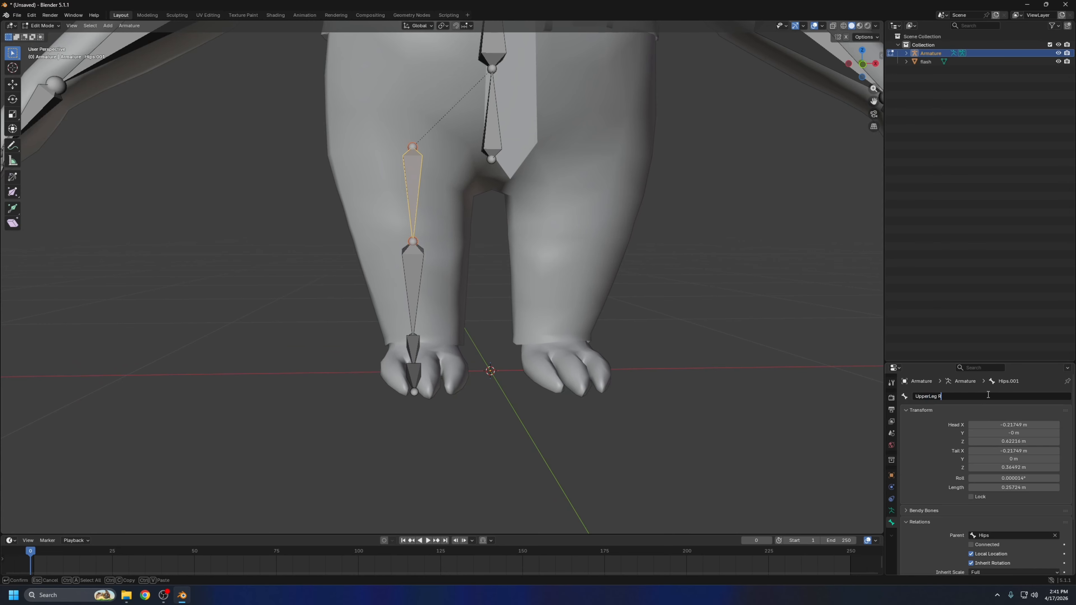
key(Return)
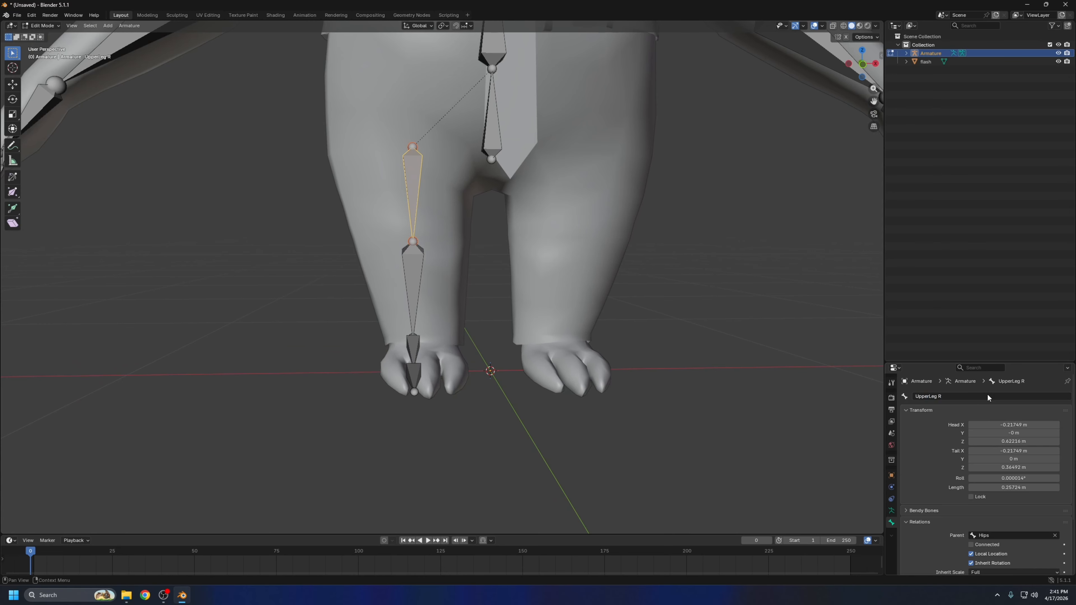
Rename the right shin bone as LowerLeg R
click(413, 292)
click(963, 398)
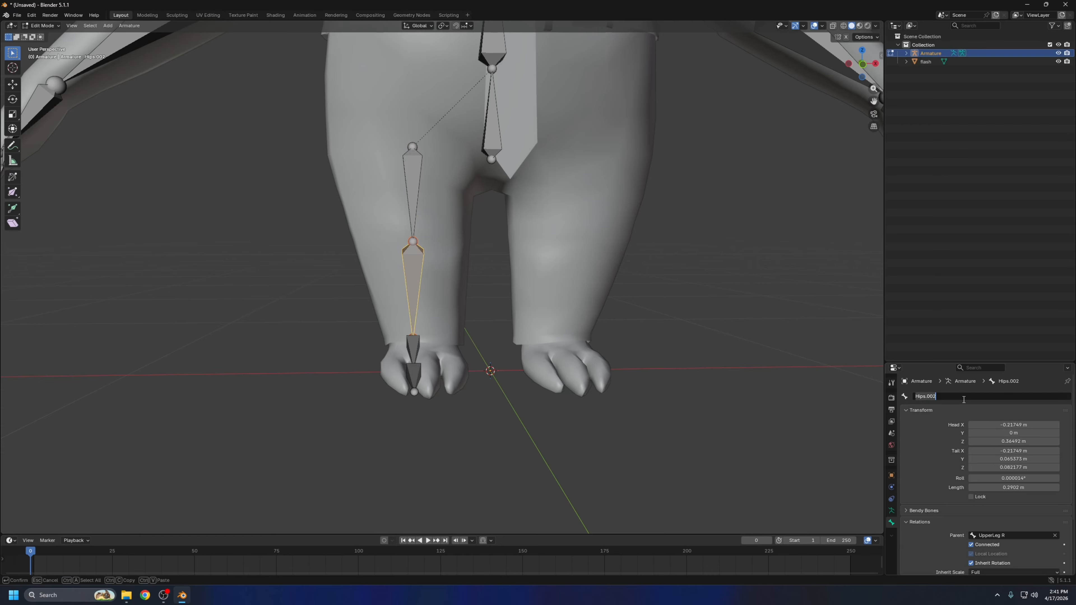
key(BackSpace)
text(LowerLeg R)
key(Return)
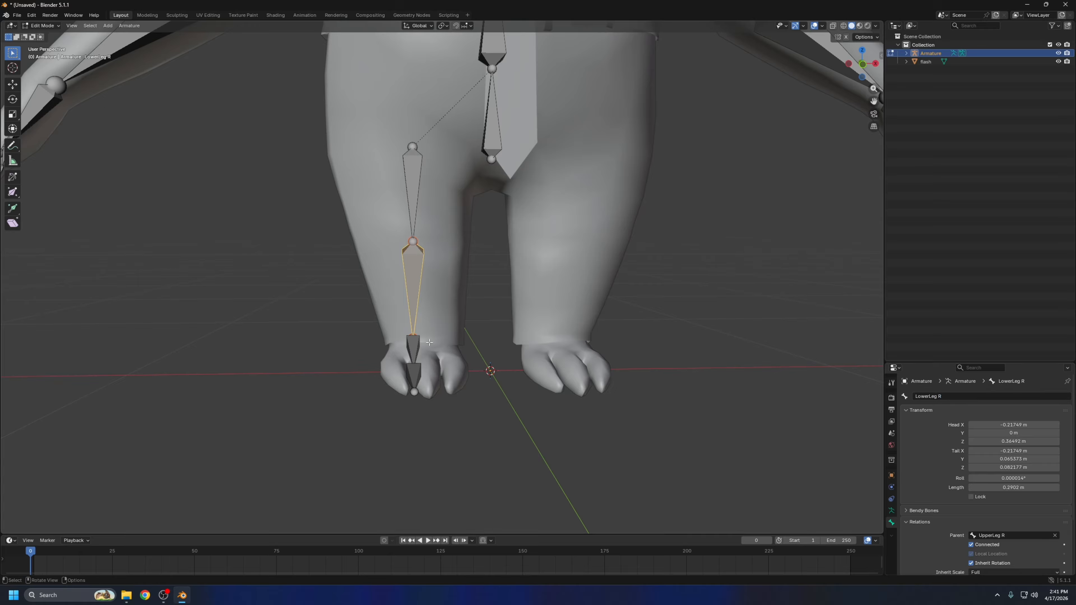
Rename the bone running from the right ankle to the ball of the foot as Foot R
click(413, 349)
click(955, 397)
text(Fooo)
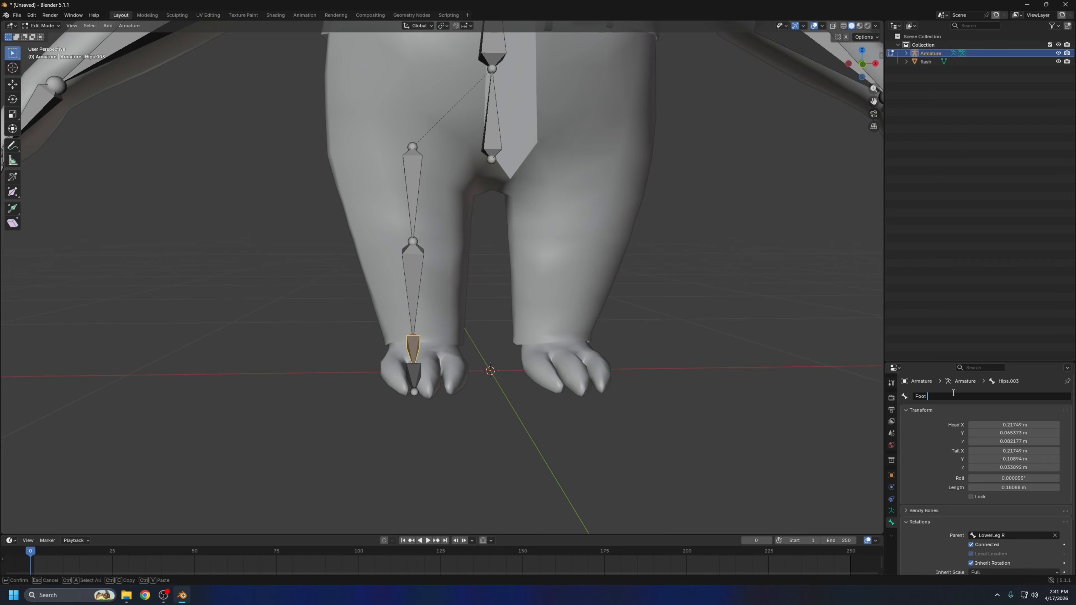
text( R)
key(Return)
click(610, 394)
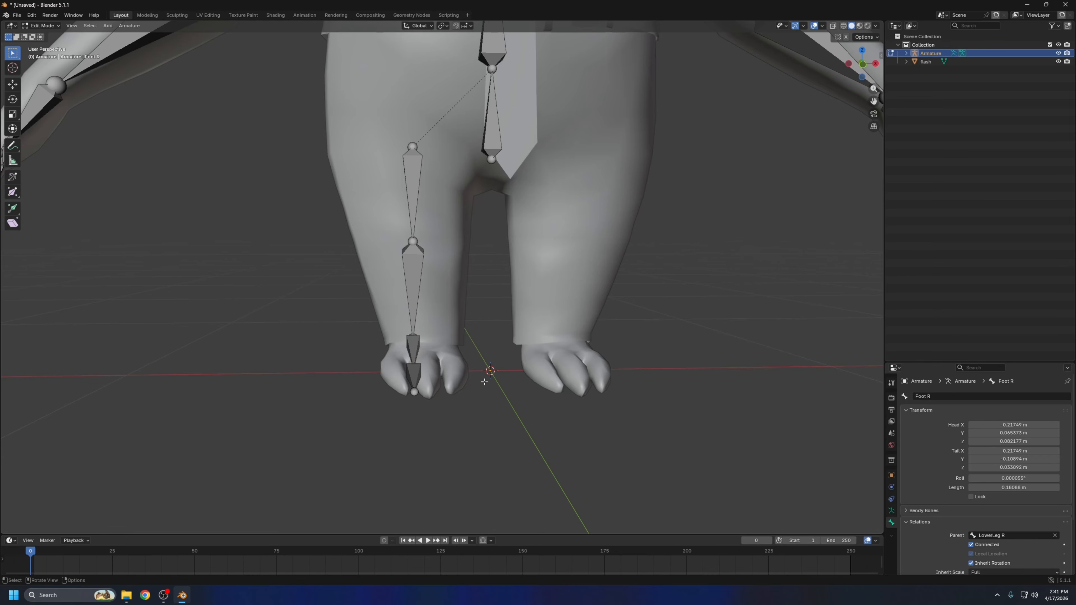
Rename the last bone of the right leg chain as Toe R
click(413, 375)
click(942, 396)
key(BackSpace)
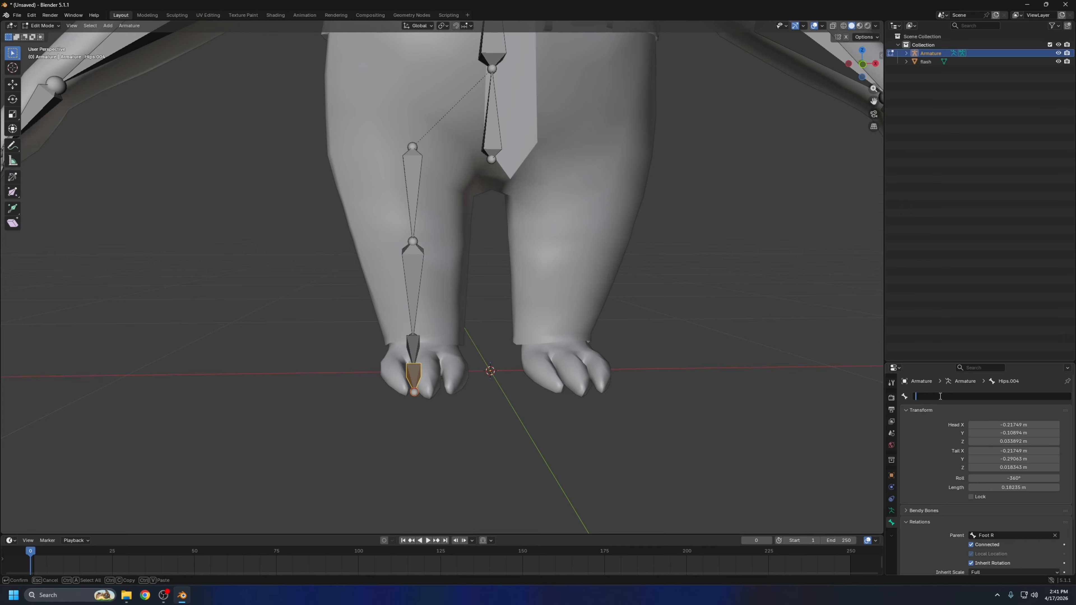
text(Toe R)
key(Return)
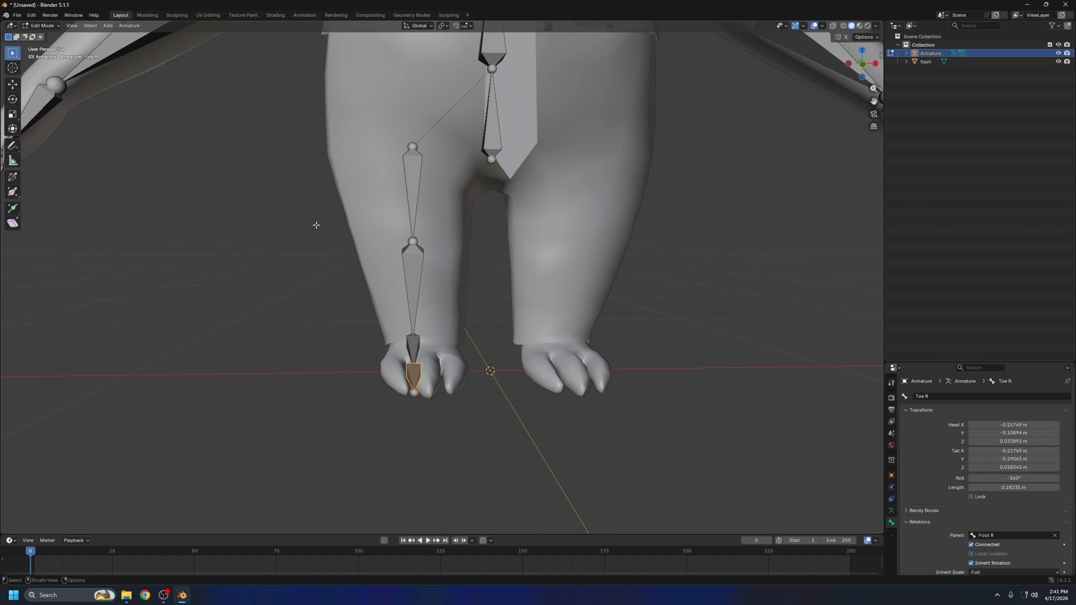
In front view, duplicate the whole right leg chain from thigh to toe, leaving the copy in its original position
mouse_move(316, 225)
middle_down()
mouse_move(387, 239)
mouse_move(321, 236)
middle_up()
scroll(617, 317, down, 3)
click(647, 301)
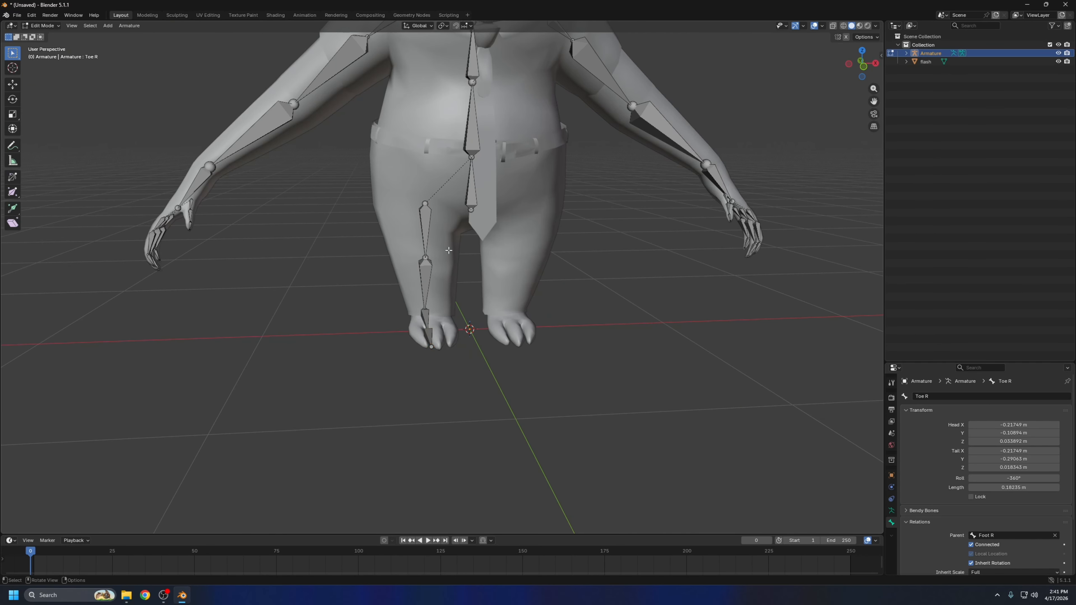
middle_drag(550, 296, 660, 236)
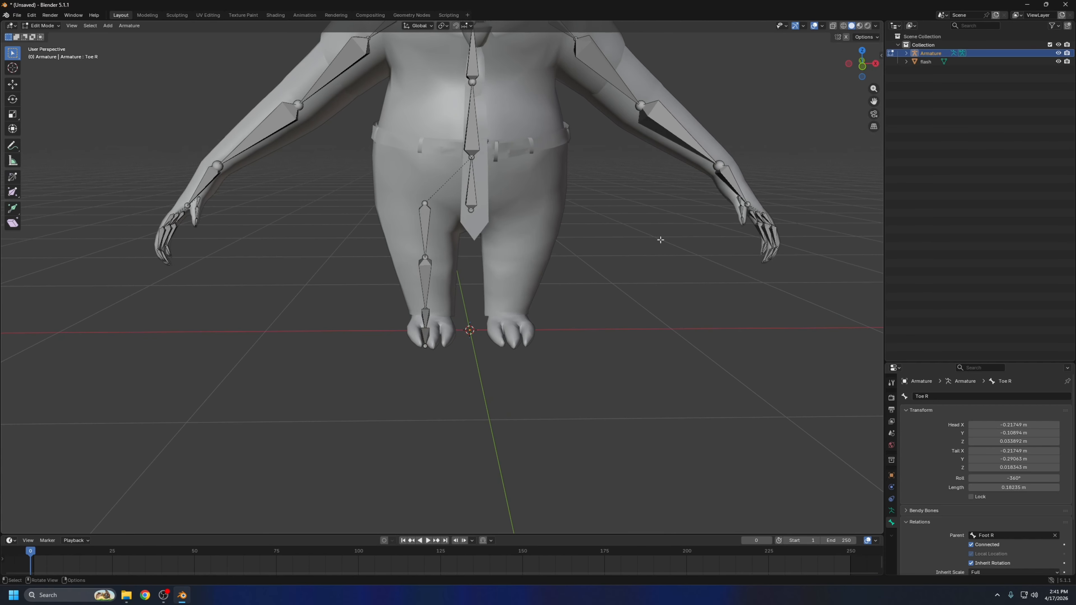
click(862, 70)
drag(404, 182, 444, 348)
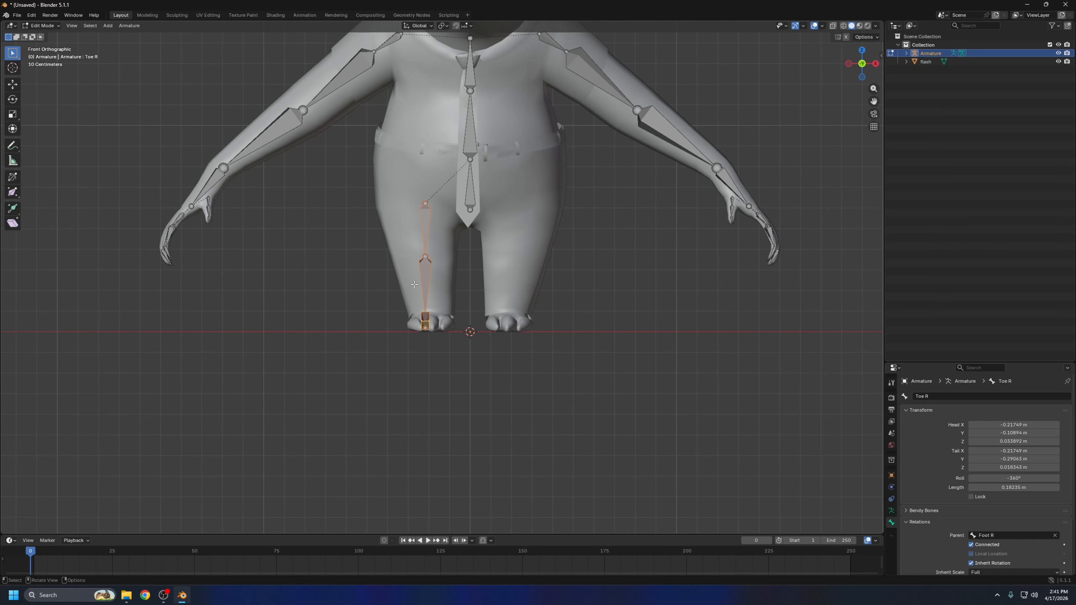
key(shift+d)
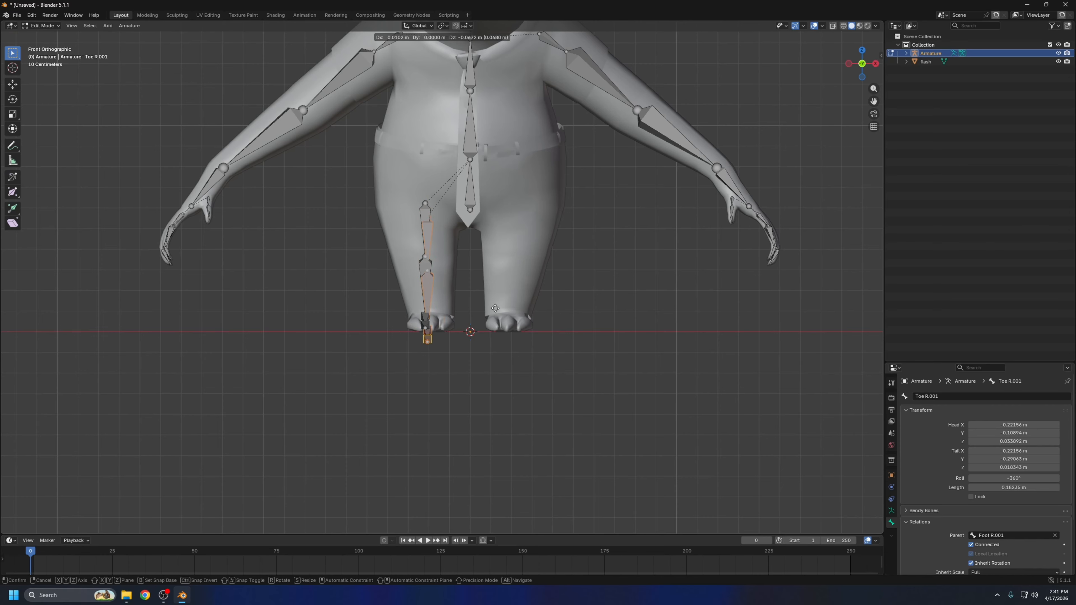
right_click(469, 273)
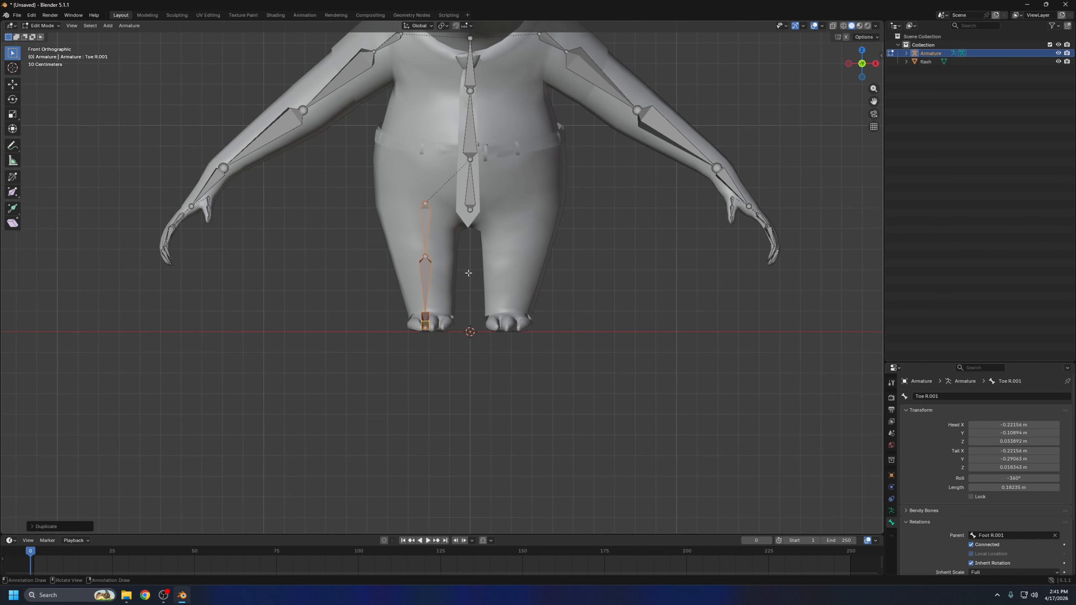
Mirror the duplicated leg chain and move it along the X axis into the character's left leg
right_click(469, 273)
mouse_move(458, 274)
click(525, 280)
key(g)
key(x)
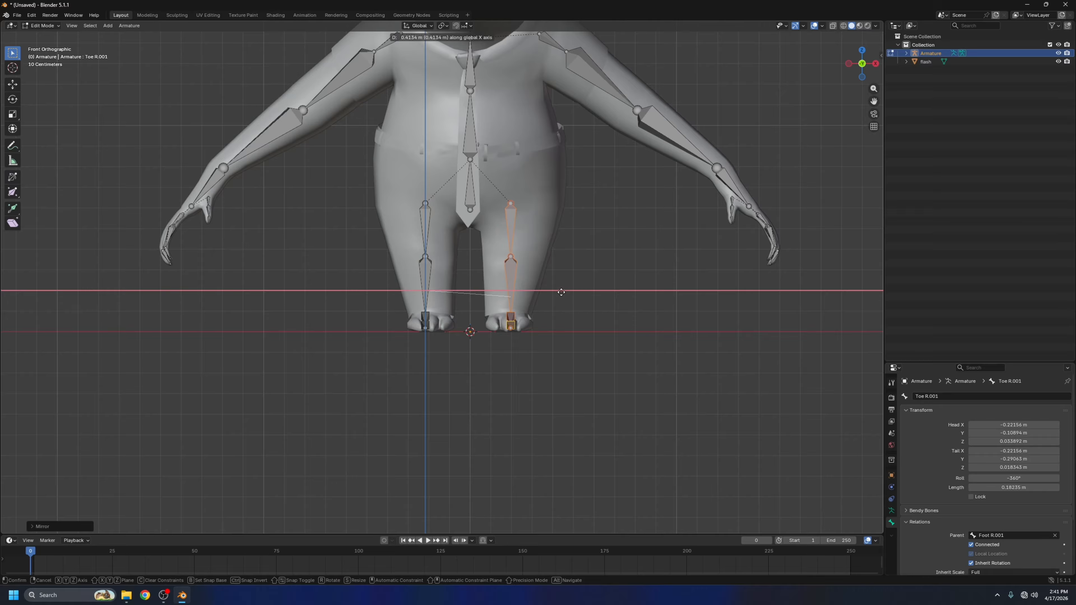
click(563, 292)
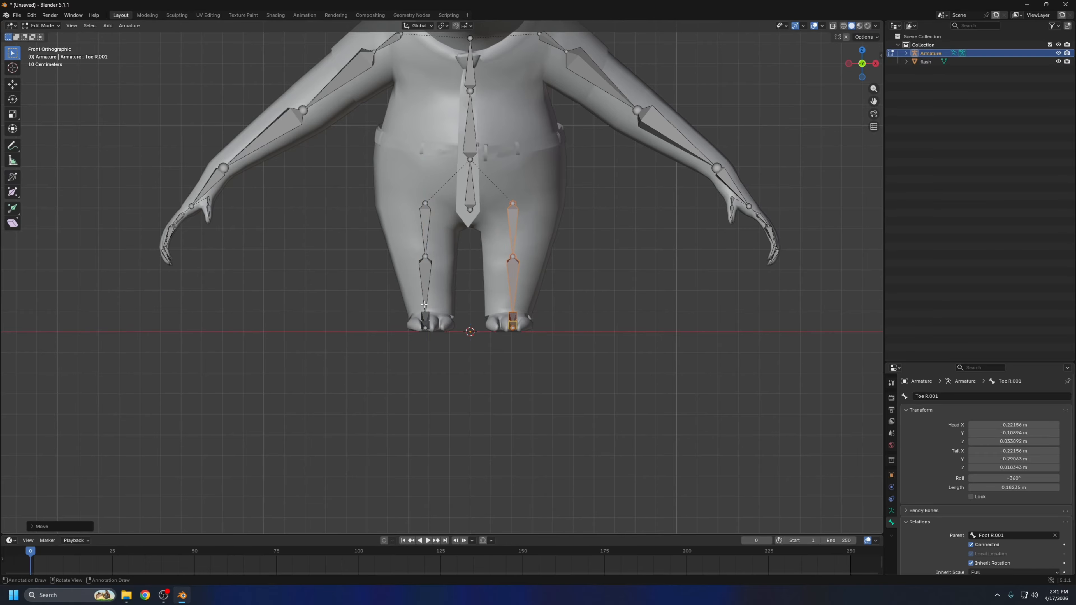
Rename the left thigh bone as UpperLeg L
scroll(544, 212, up, 2)
click(543, 208)
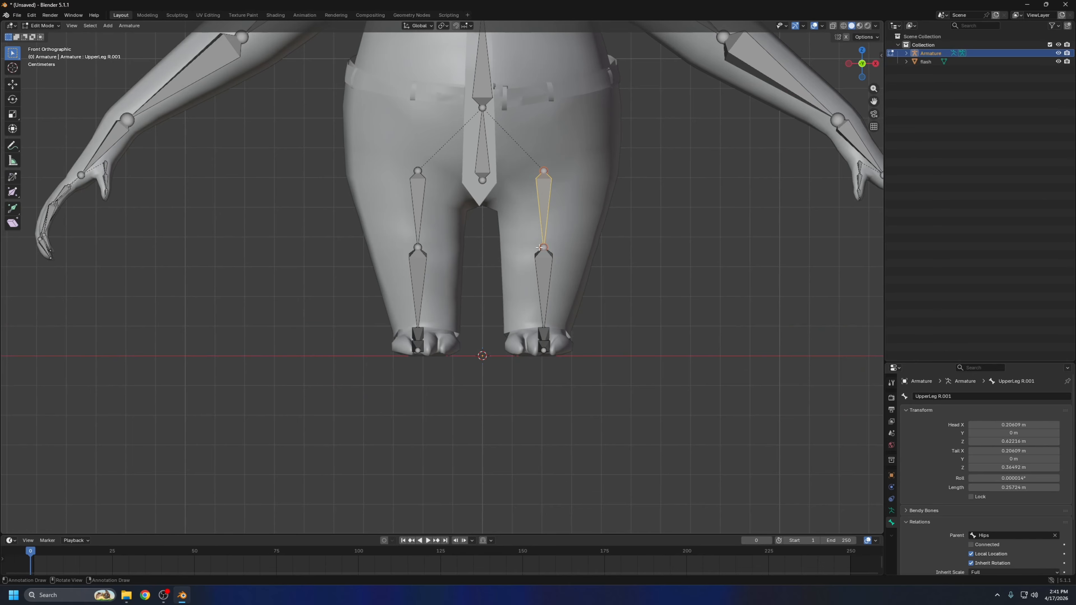
click(960, 397)
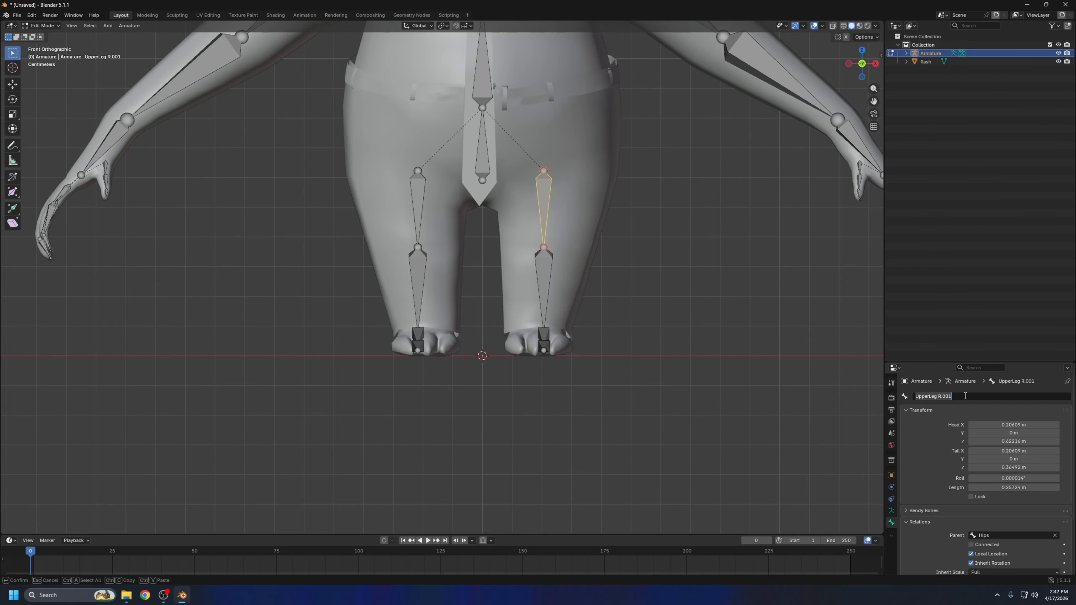
click(961, 396)
click(939, 396)
text(L)
key(Return)
Rename the left shin bone as LowerLeg L
click(544, 283)
double_click(956, 397)
drag(956, 396, 941, 397)
text(L)
key(Return)
Rename the last two bones of the left leg chain as Foot L and Toe L
click(586, 338)
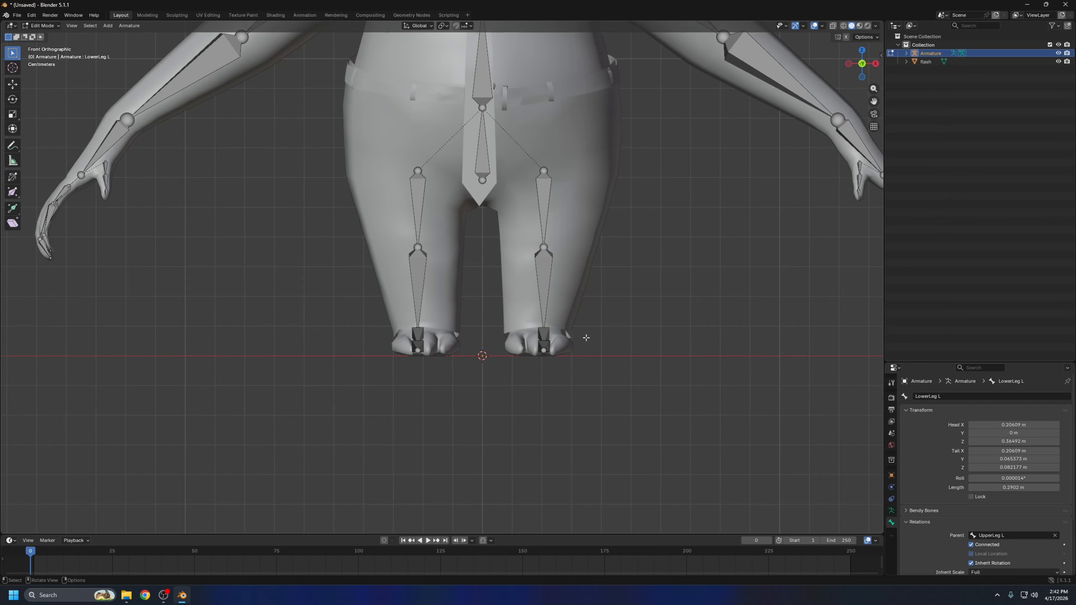
middle_drag(587, 338, 555, 353)
click(536, 347)
text(L)
drag(943, 397, 925, 397)
click(518, 370)
text(L)
Duplicate the Hips bone and place the copy at the level of the lower spine
middle_drag(623, 306, 649, 302)
scroll(569, 252, down, 4)
shift+middle_drag(551, 212, 568, 320)
mouse_move(424, 263)
middle_down()
mouse_move(515, 260)
mouse_move(472, 277)
mouse_move(486, 279)
mouse_move(409, 160)
mouse_move(434, 197)
mouse_move(418, 263)
middle_up()
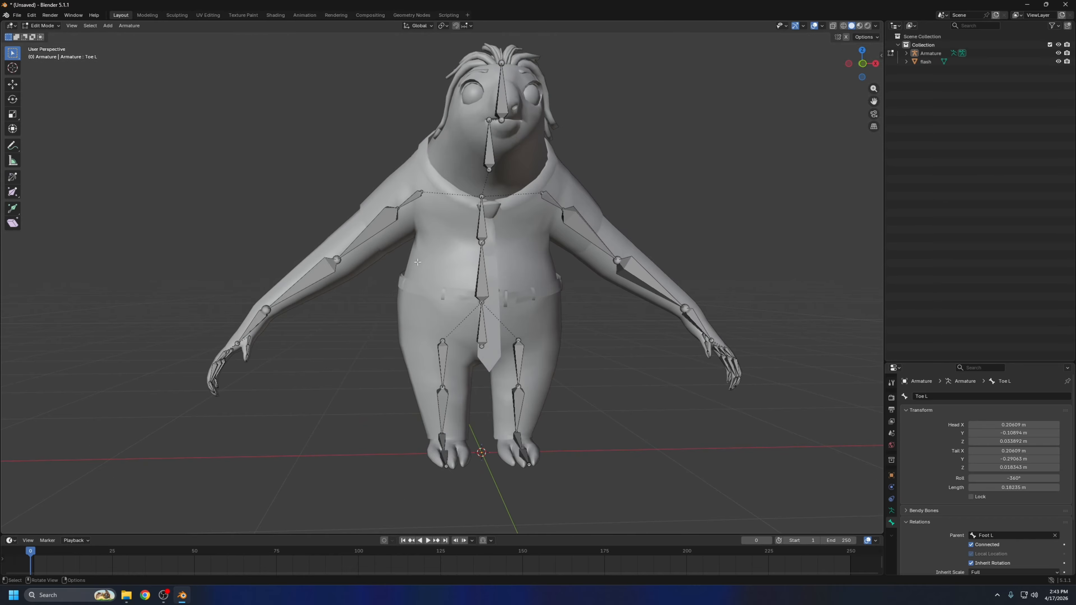
middle_drag(484, 322, 475, 337)
shift+click(475, 337)
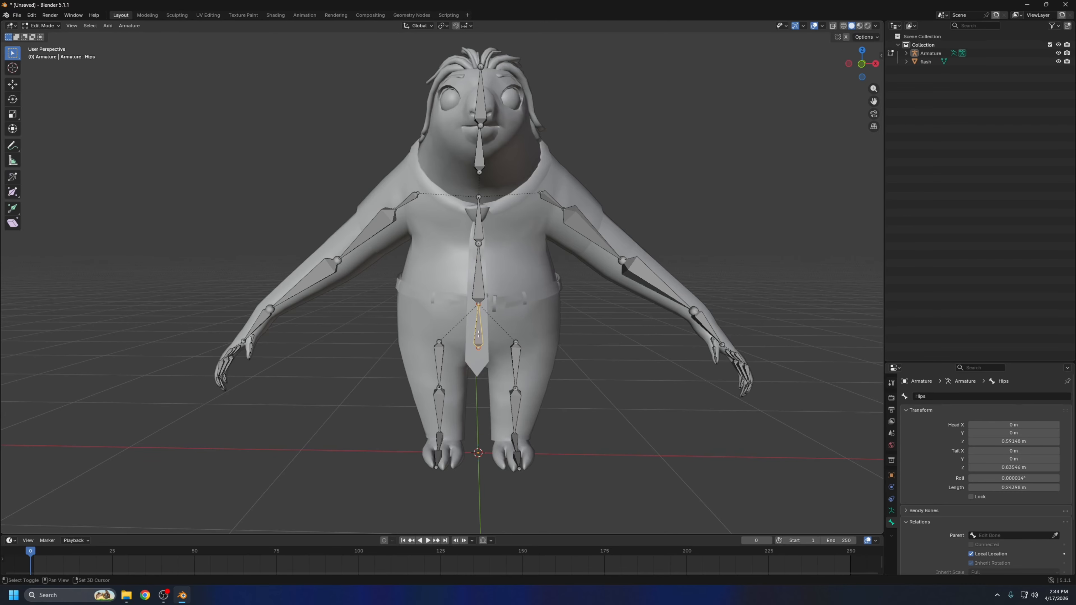
key(shift+d)
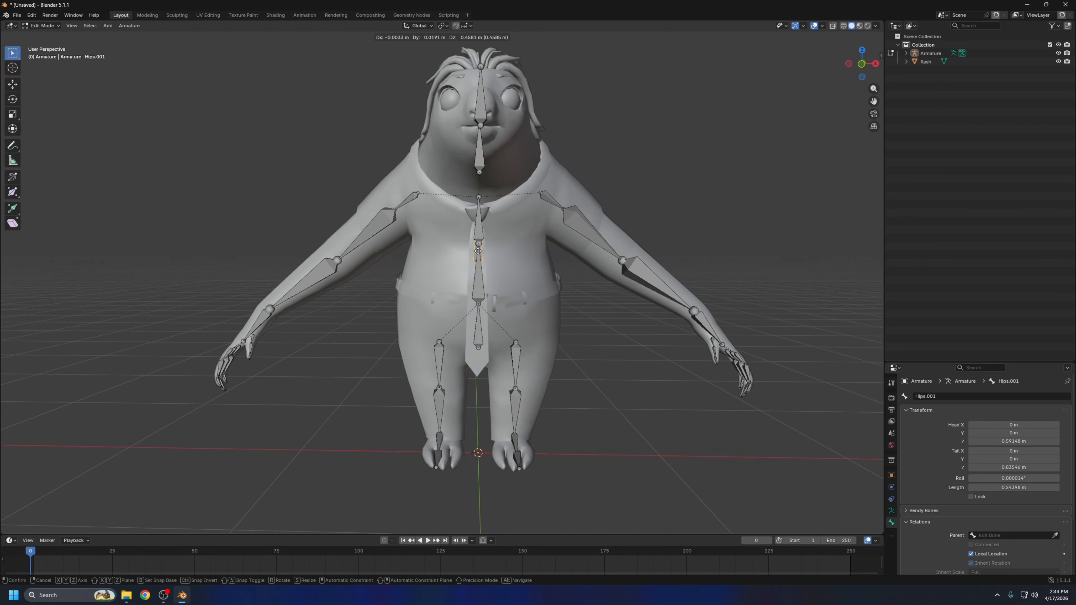
click(485, 264)
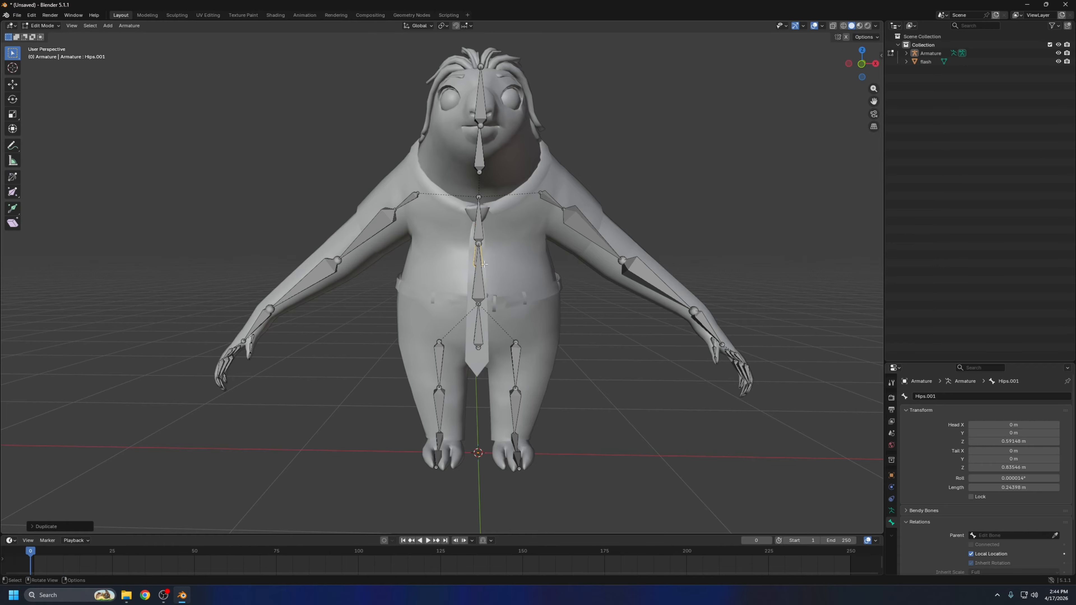
In side view, move the duplicated bone forward along the Y axis to the tie in front of the torso
key(ctrl+KP_3)
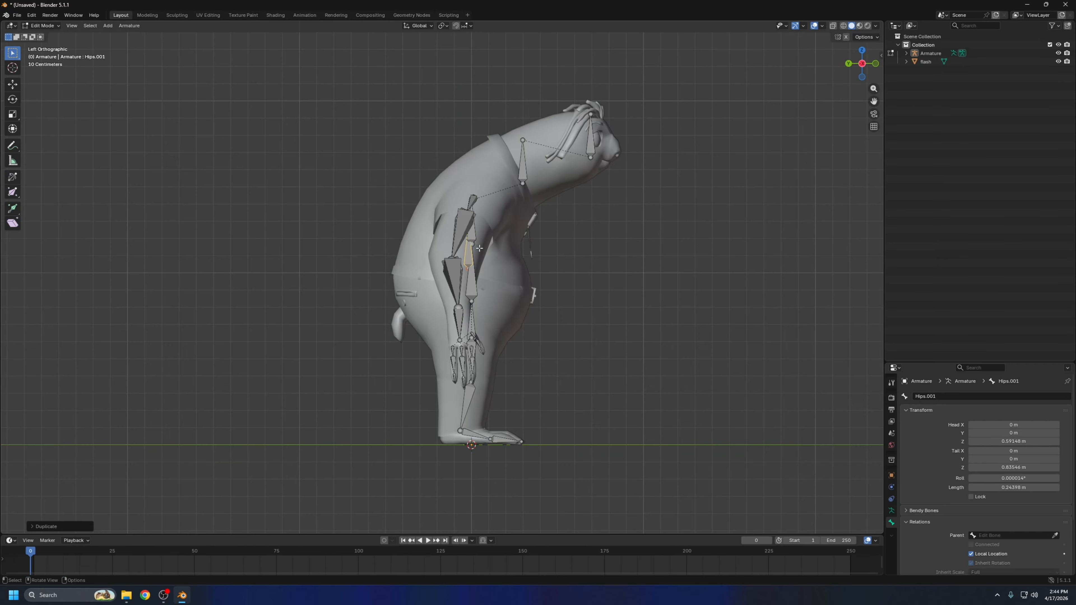
key(g)
key(y)
click(541, 249)
scroll(732, 169, up, 3)
middle_drag(640, 253, 740, 154)
scroll(615, 234, down, 2)
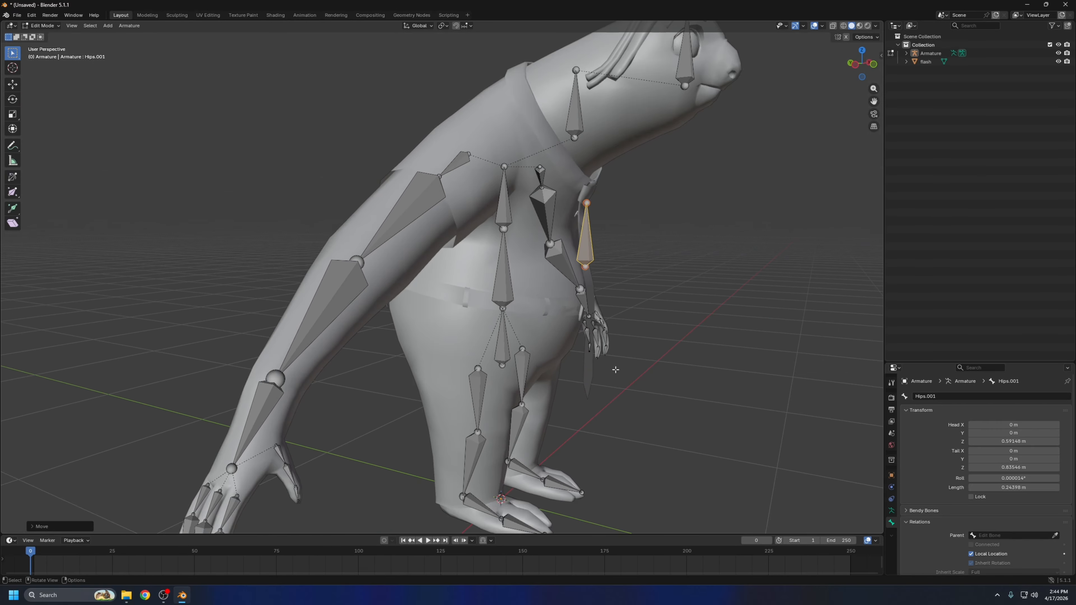
scroll(607, 221, down, 2)
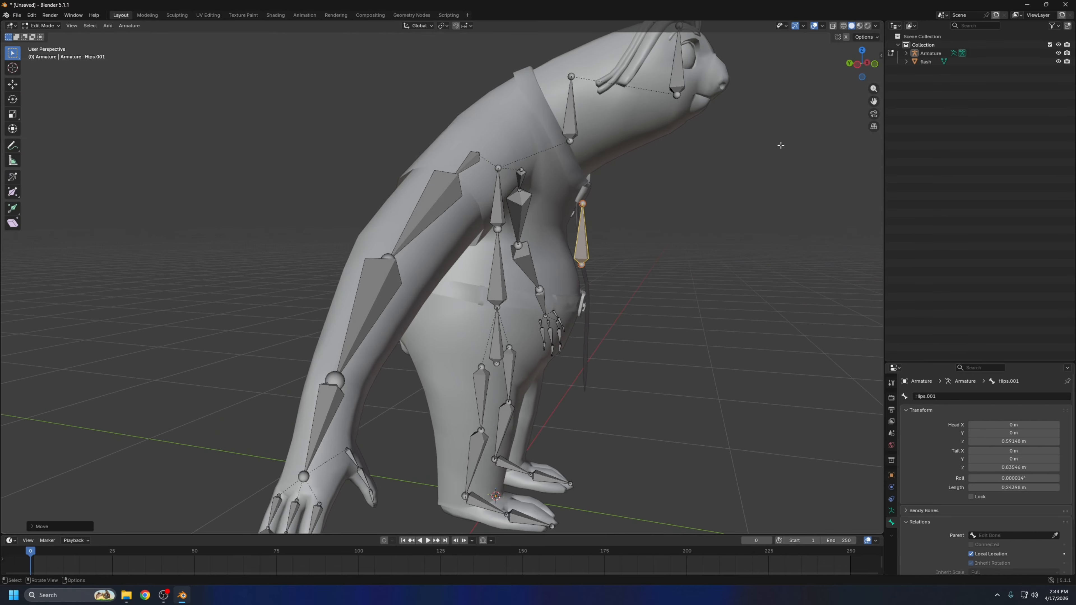
In side view, rotate the tie bone 180° so it points downward
click(856, 64)
text(r)
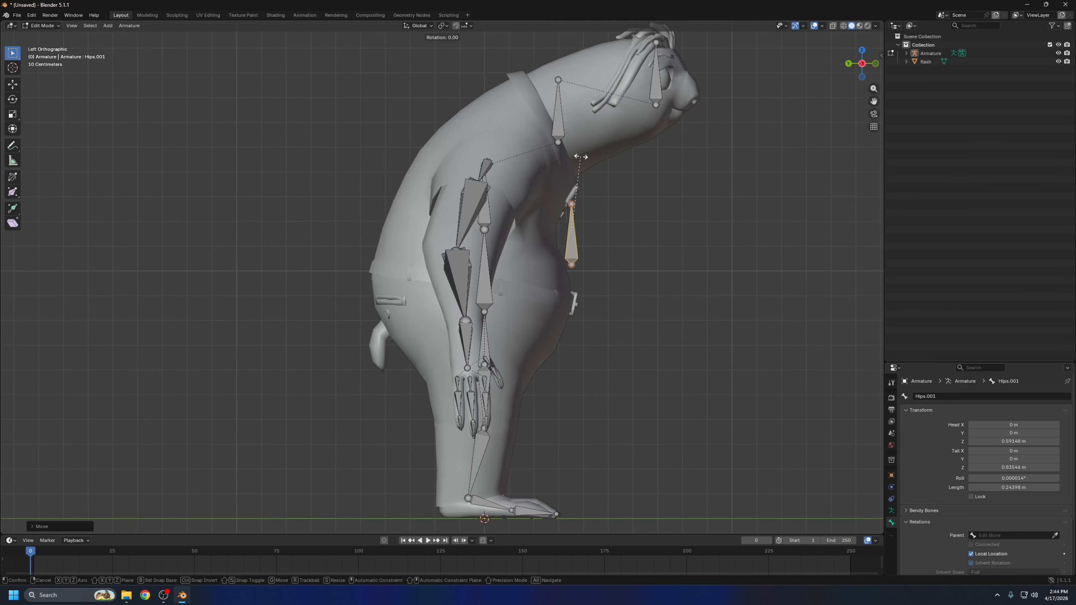
text(180)
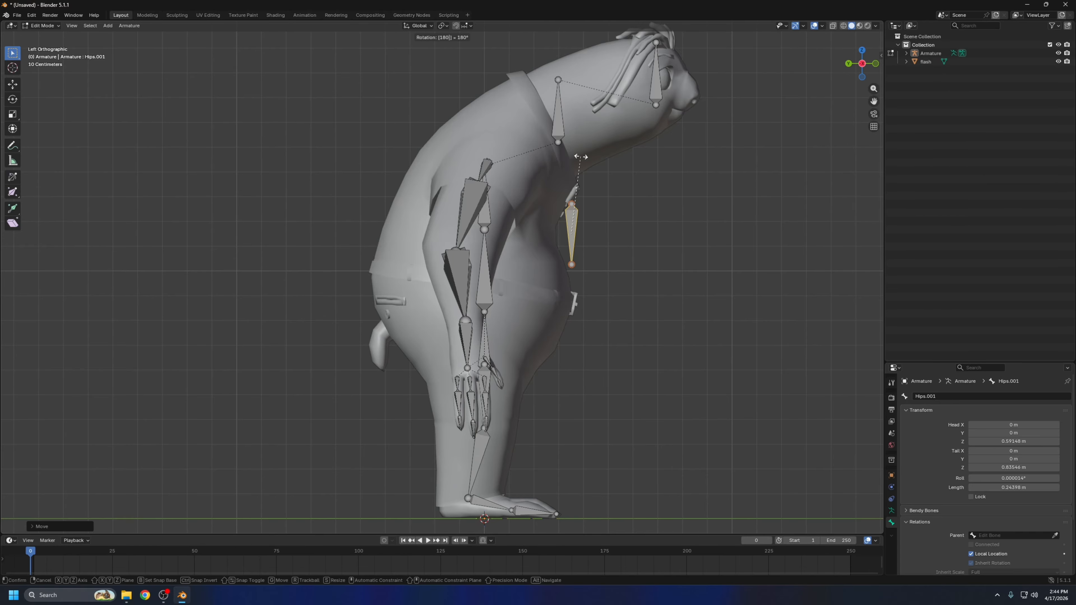
key(Return)
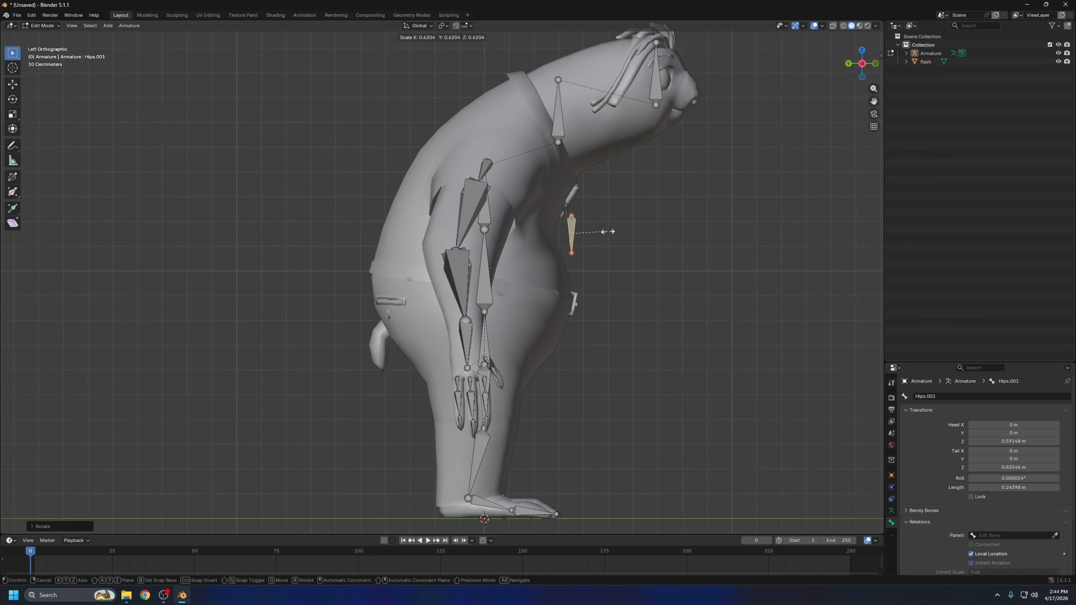
Scale the tie bone to about 0.6 of its size and position it on the upper part of the tie
click(605, 232)
key(g)
click(596, 228)
Extrude two more bones downward from the tie bone's tip to run a three-bone chain along the tie
middle_drag(596, 229, 411, 229)
click(321, 244)
middle_drag(321, 244, 439, 250)
key(e)
middle_drag(483, 127, 630, 233)
click(483, 178)
key(e)
click(484, 254)
In side view, reposition the lower joints and tip of the tie chain to follow the tie's shape
click(575, 257)
key(g)
click(577, 315)
key(g)
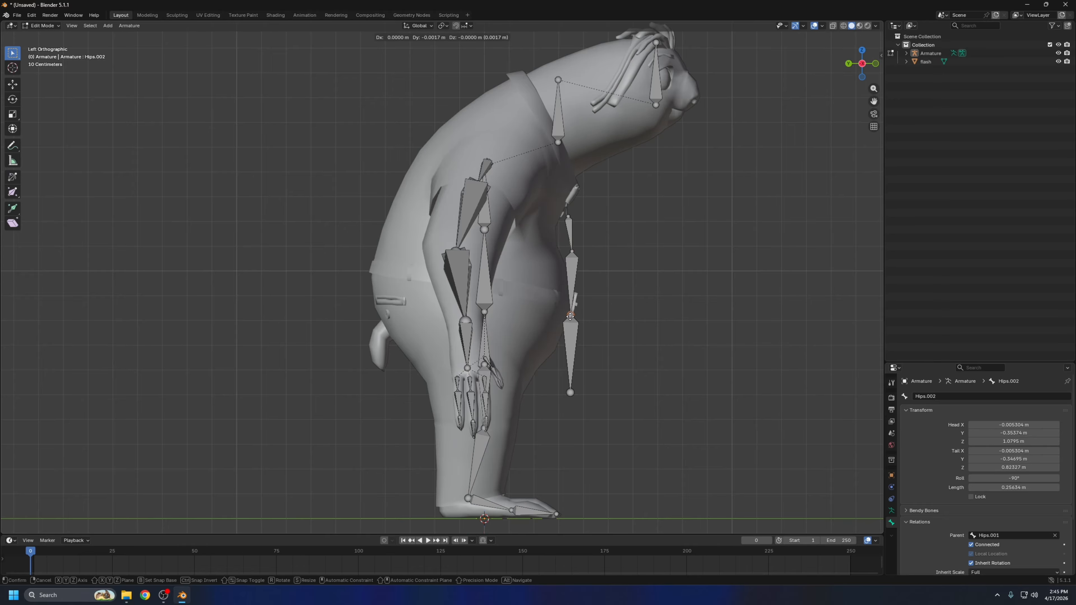
middle_drag(669, 316, 620, 319)
click(581, 392)
key(g)
click(594, 393)
click(580, 316)
key(g)
click(581, 315)
click(578, 255)
middle_drag(583, 255, 524, 244)
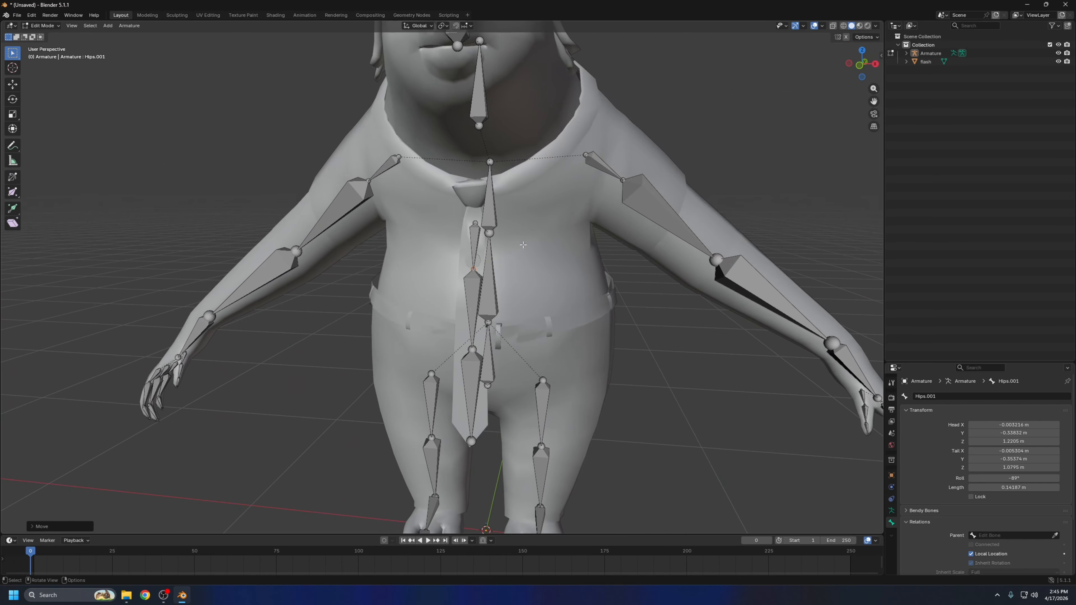
Move the upper joints of the tie chain up so the first bone sits inside the tie knot
key(KP_1)
scroll(542, 196, up, 1)
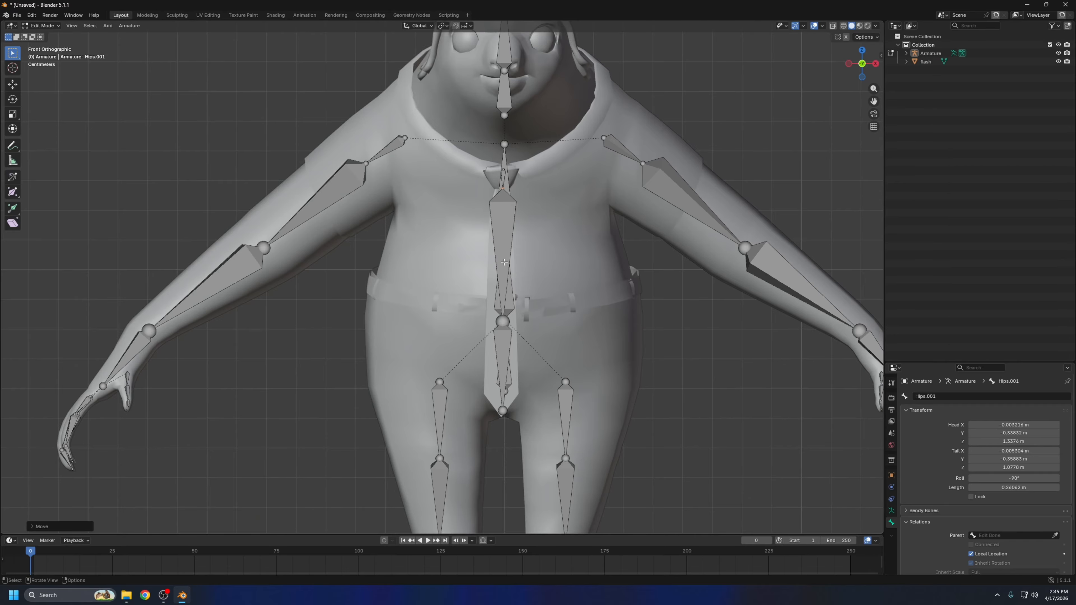
middle_drag(498, 239, 496, 314)
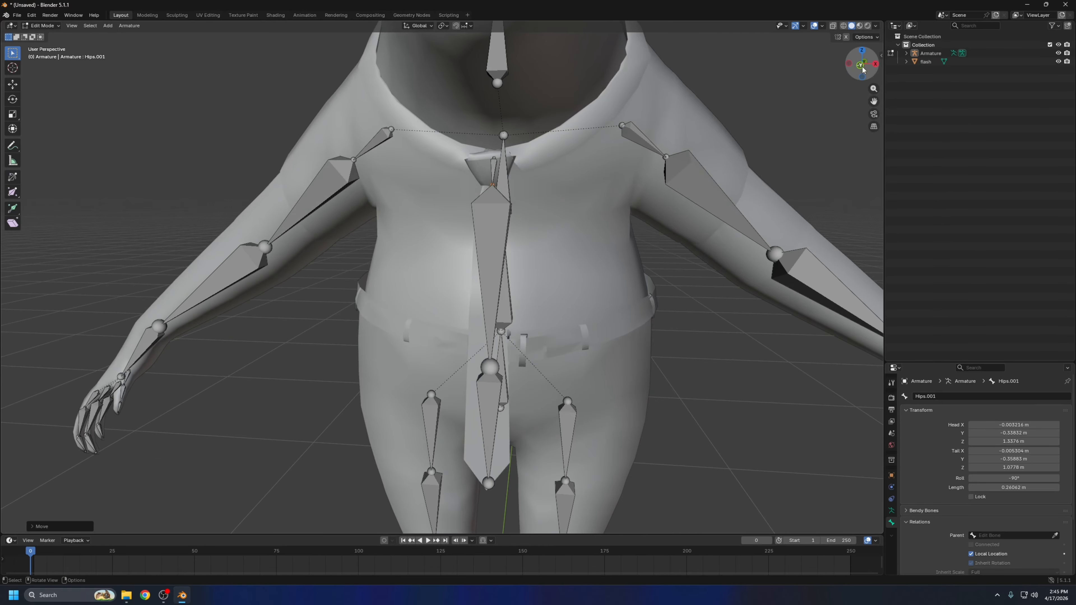
click(862, 67)
Subdivide the long bone below the tie knot into two and adjust the joint just beneath the knot
click(504, 224)
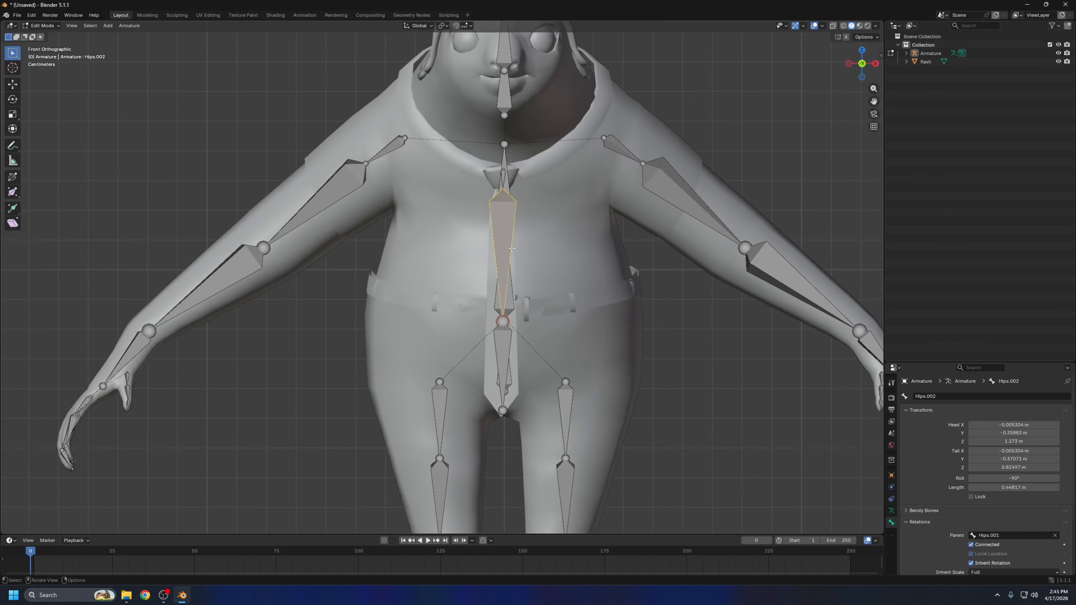
right_click(508, 231)
click(512, 231)
middle_drag(513, 227, 632, 219)
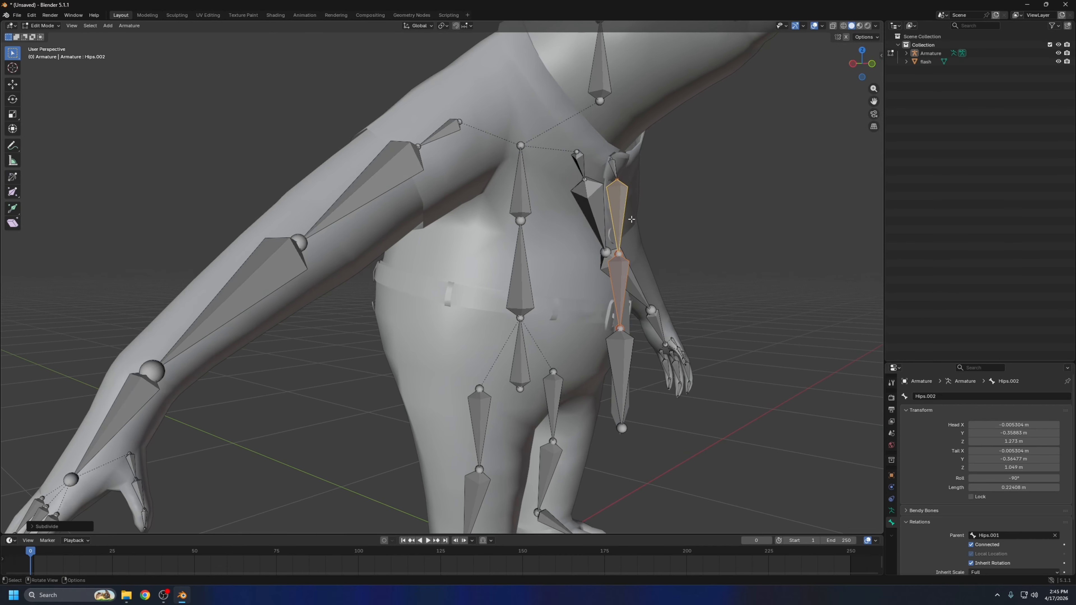
middle_drag(619, 178, 645, 194)
key(g)
Duplicate the Hips bone and place the copy at the base of the tail
middle_drag(469, 297, 527, 274)
click(439, 328)
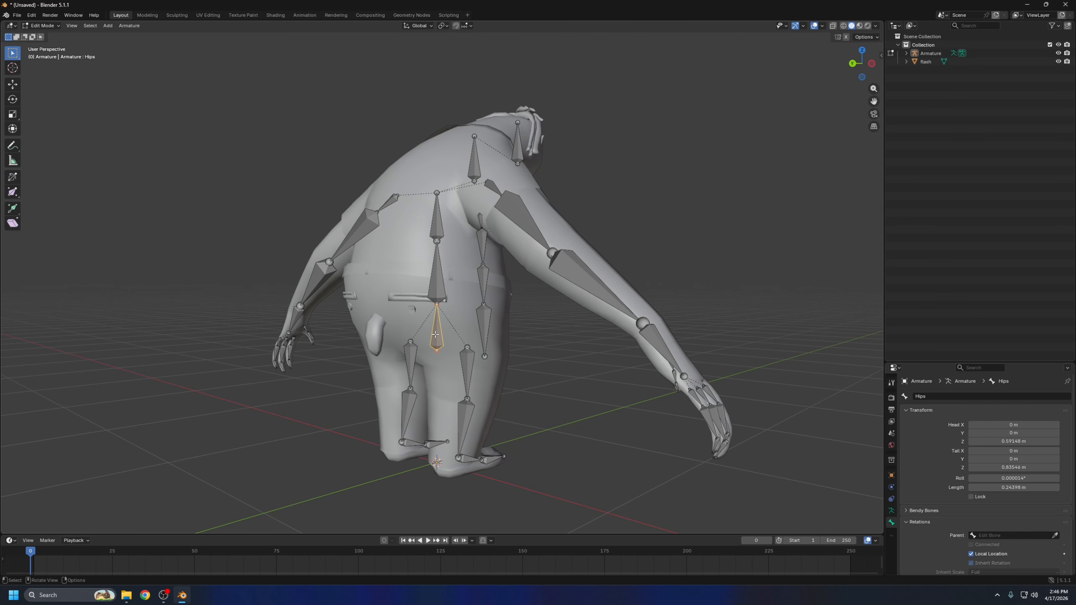
middle_drag(560, 324, 500, 346)
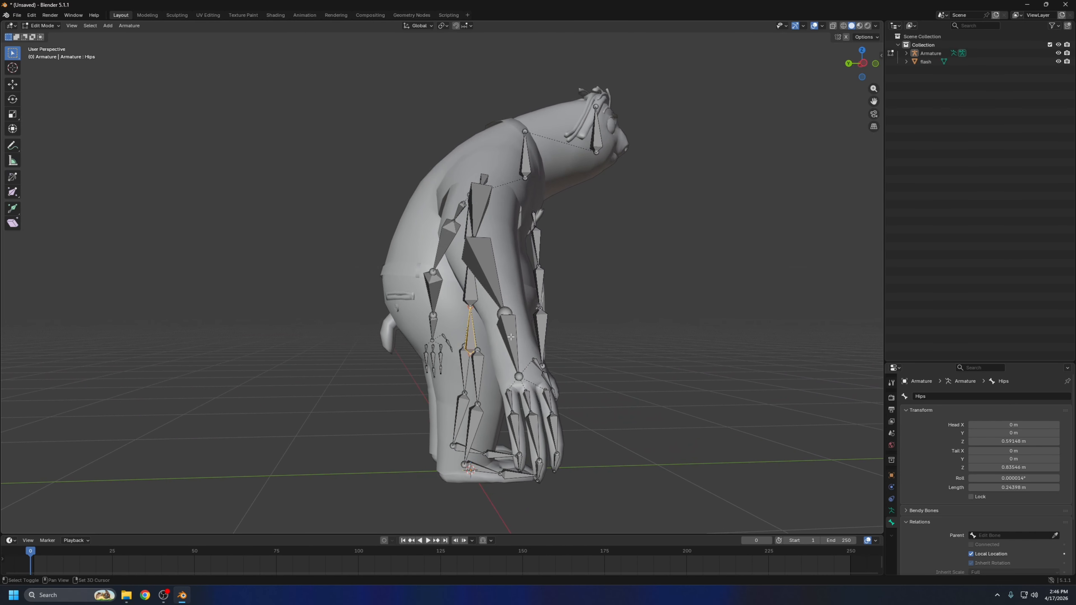
key(shift+d)
click(428, 332)
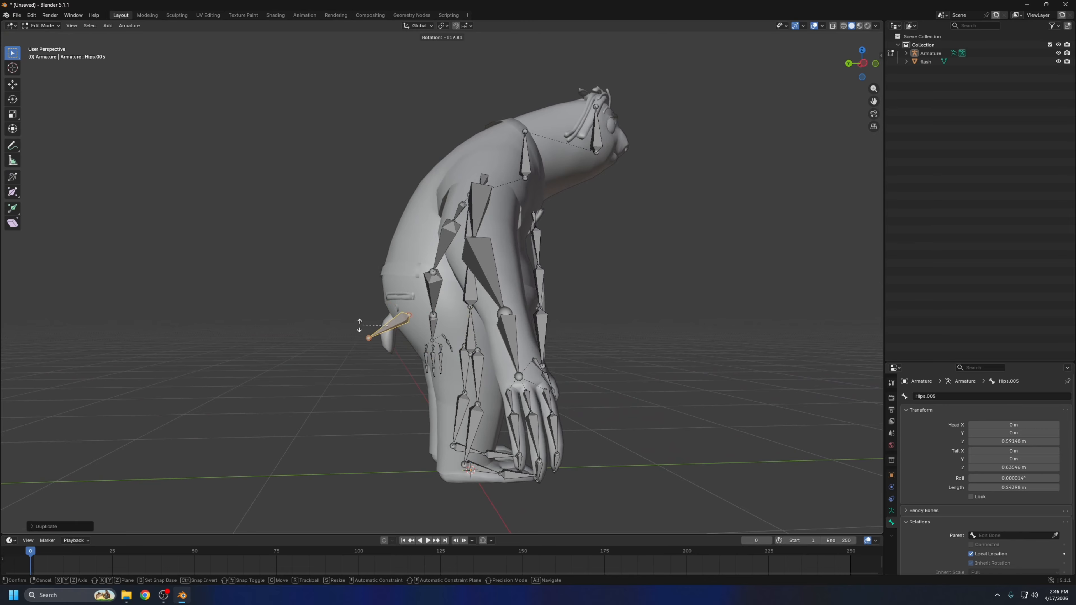
In side view, rotate the tail bone 180° and fit it into the base of the tail
click(863, 64)
key(r)
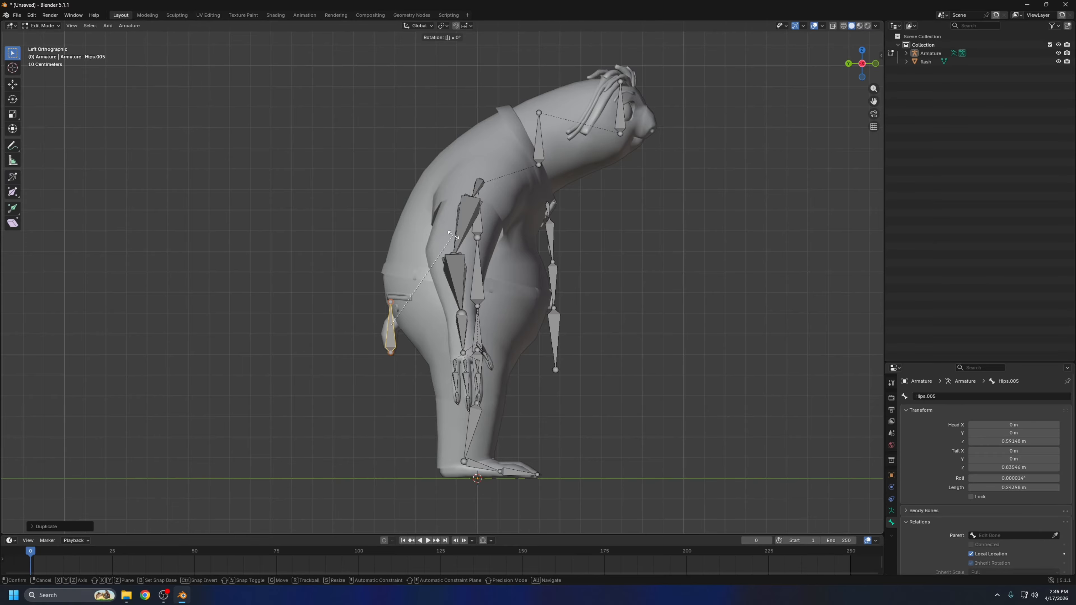
text(180)
key(Return)
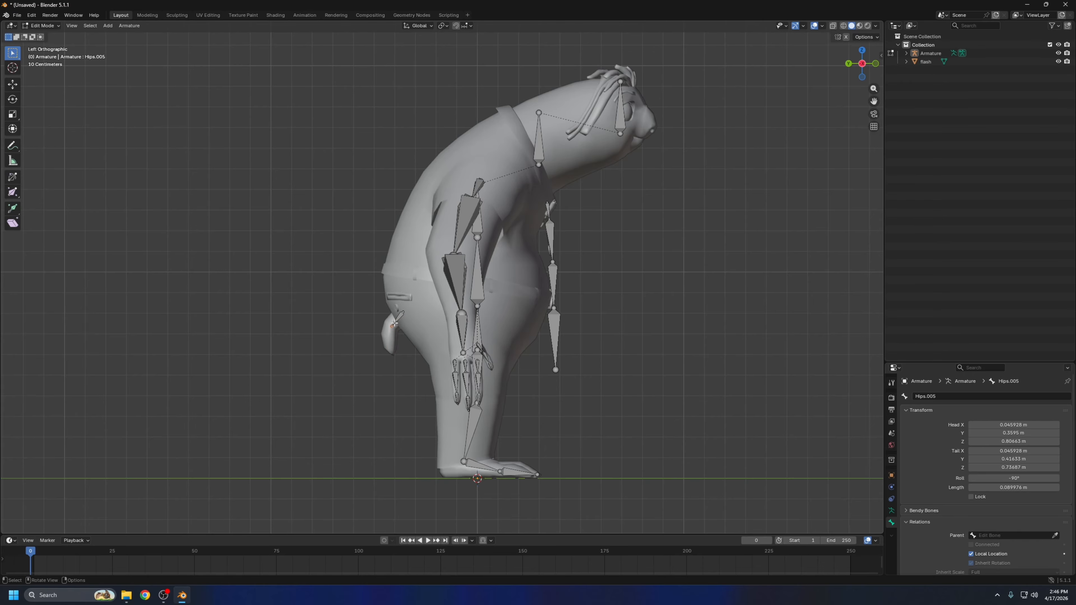
Extrude a second tail bone down to the tail's tip and adjust the joint between the two bones
key(e)
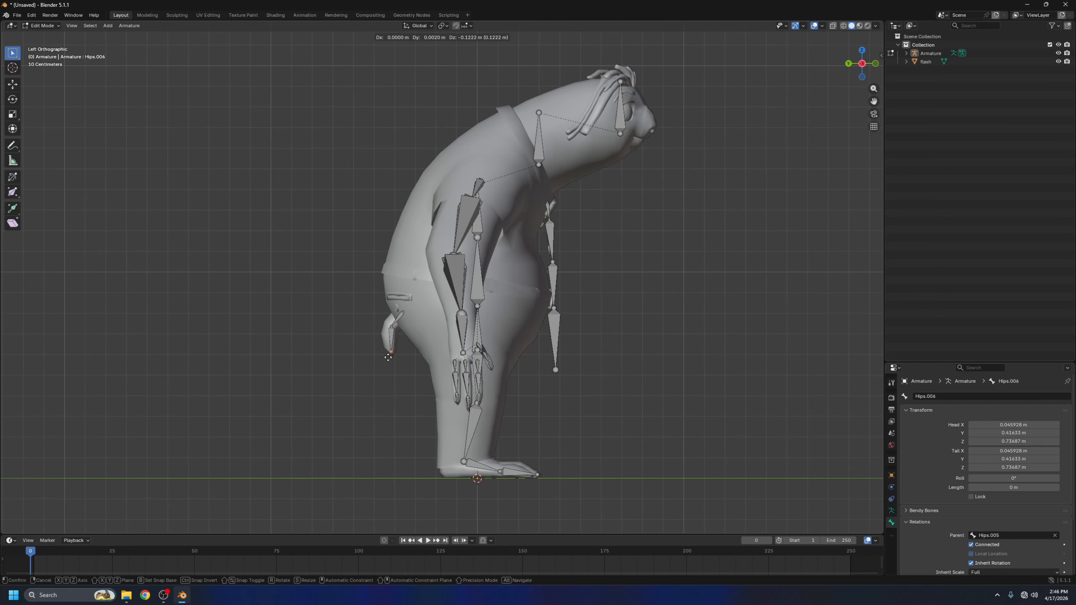
click(388, 357)
click(391, 327)
key(g)
click(389, 326)
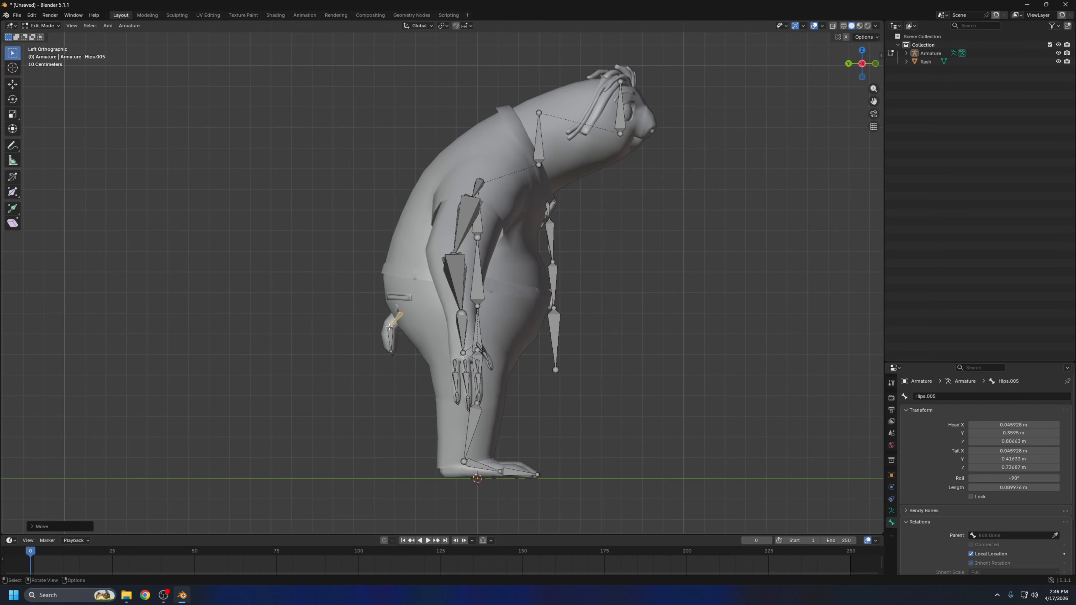
shift+click(390, 337)
key(ctrl+KP_1)
Return to editing the armature and rename the bone inside the tie knot as Tie Base
middle_drag(435, 316, 516, 345)
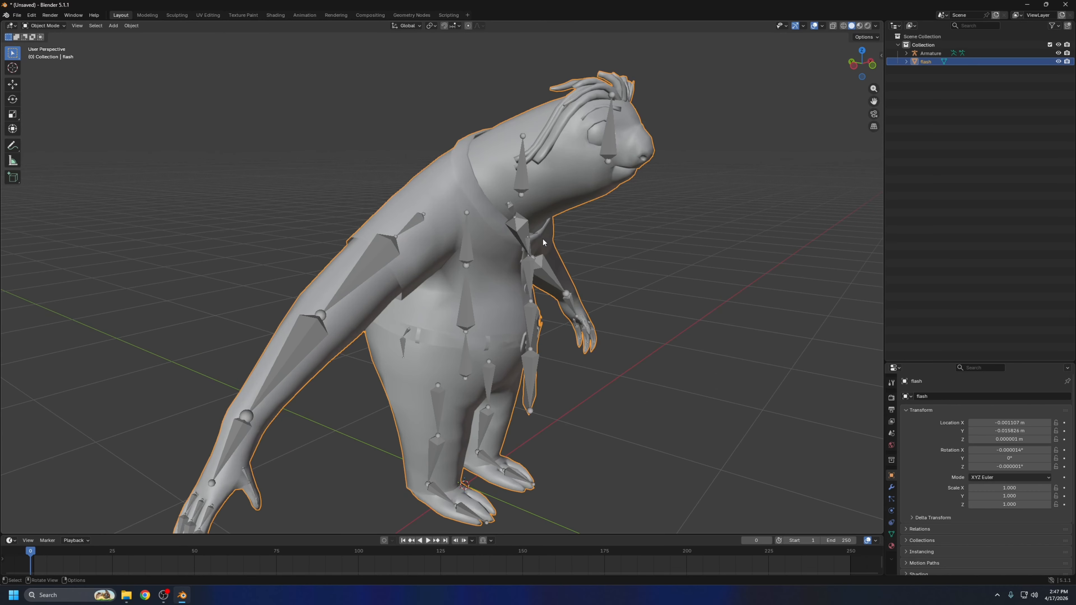
scroll(542, 239, up, 3)
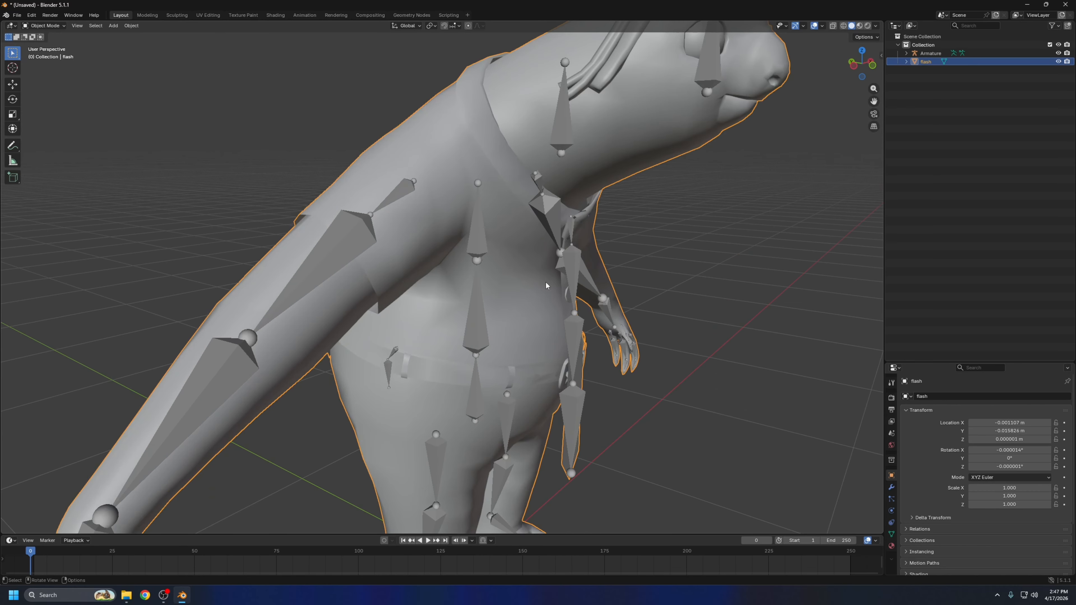
middle_drag(545, 281, 474, 276)
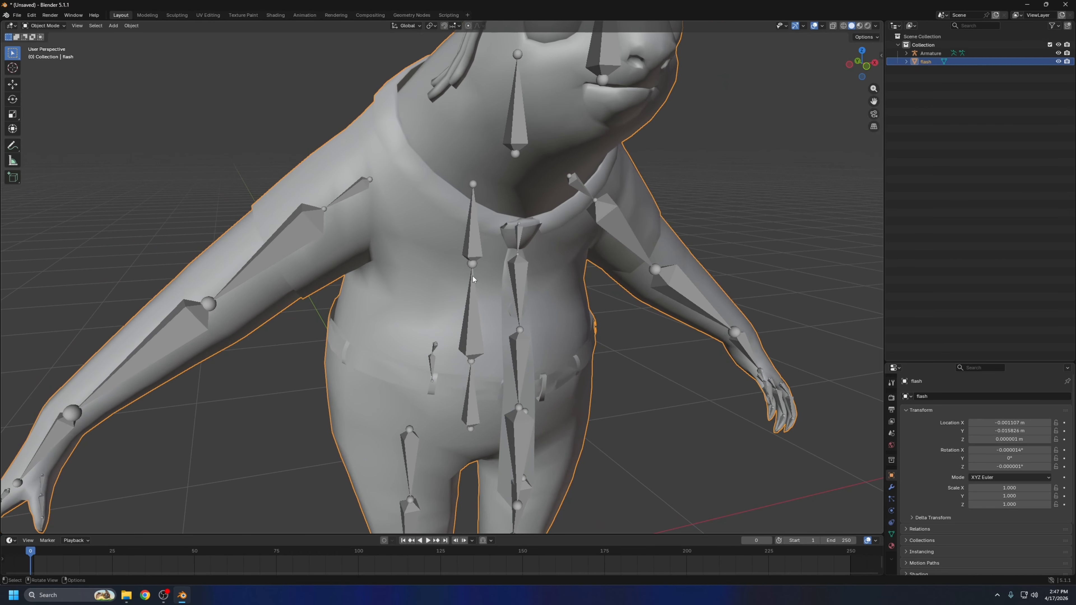
click(529, 241)
key(Tab)
click(941, 397)
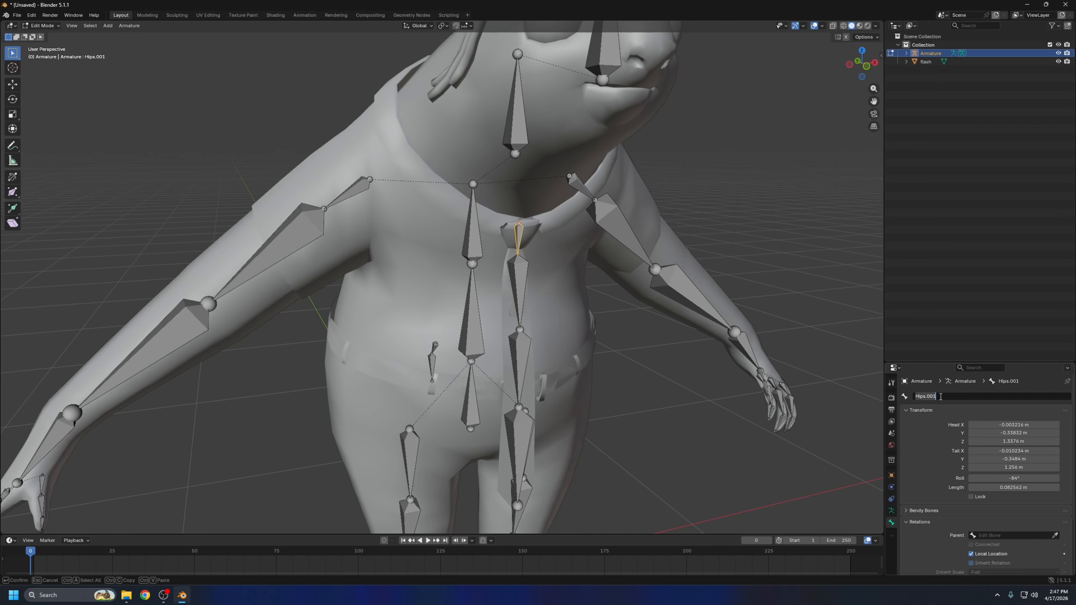
text(Tie Base)
key(Return)
Rename the tie bone directly below the knot as Tie Jiggle
click(536, 288)
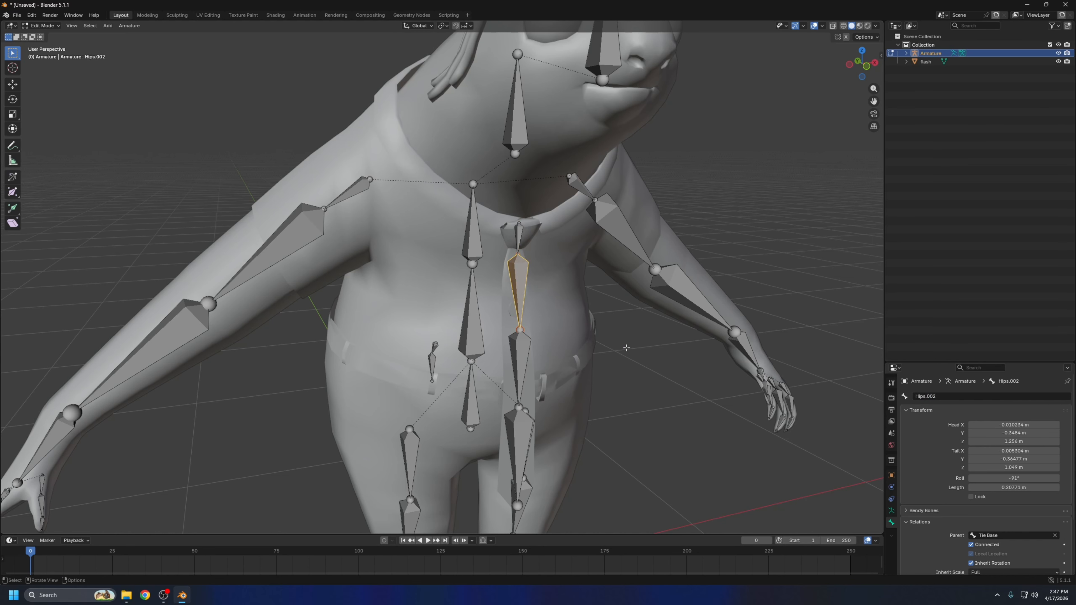
click(997, 396)
key(BackSpace)
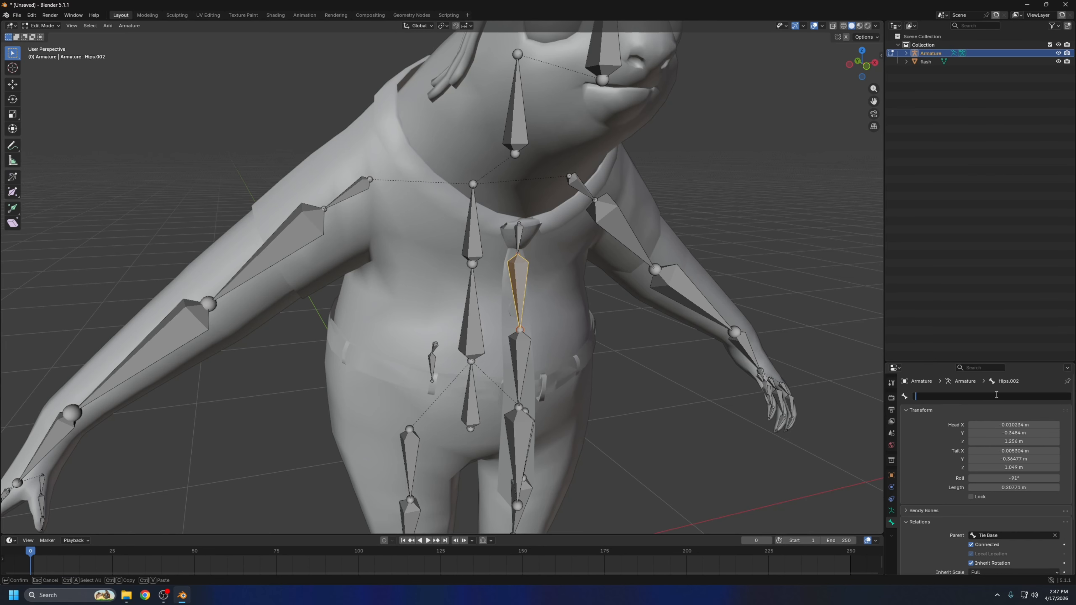
text(Tie Jiggle)
key(Return)
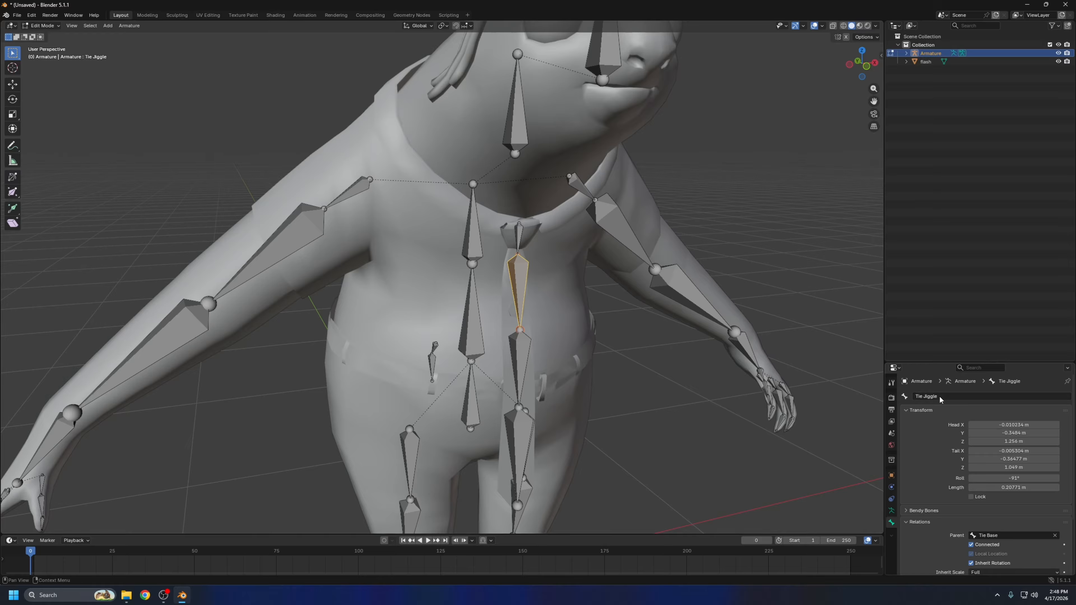
Reuse the name Tie Jiggle for the two remaining bones further down the tie
click(953, 399)
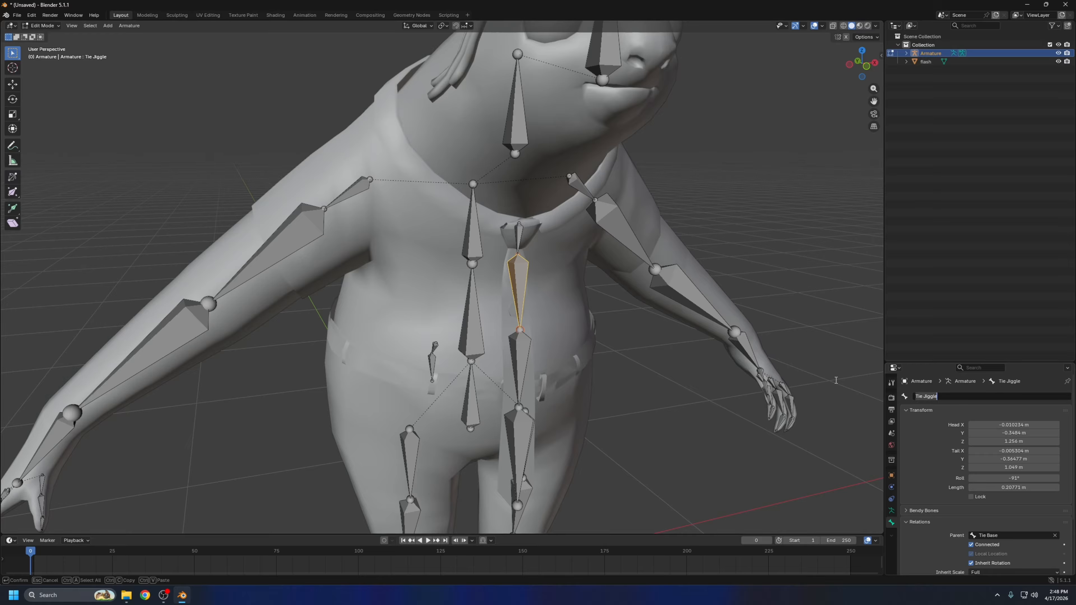
click(526, 357)
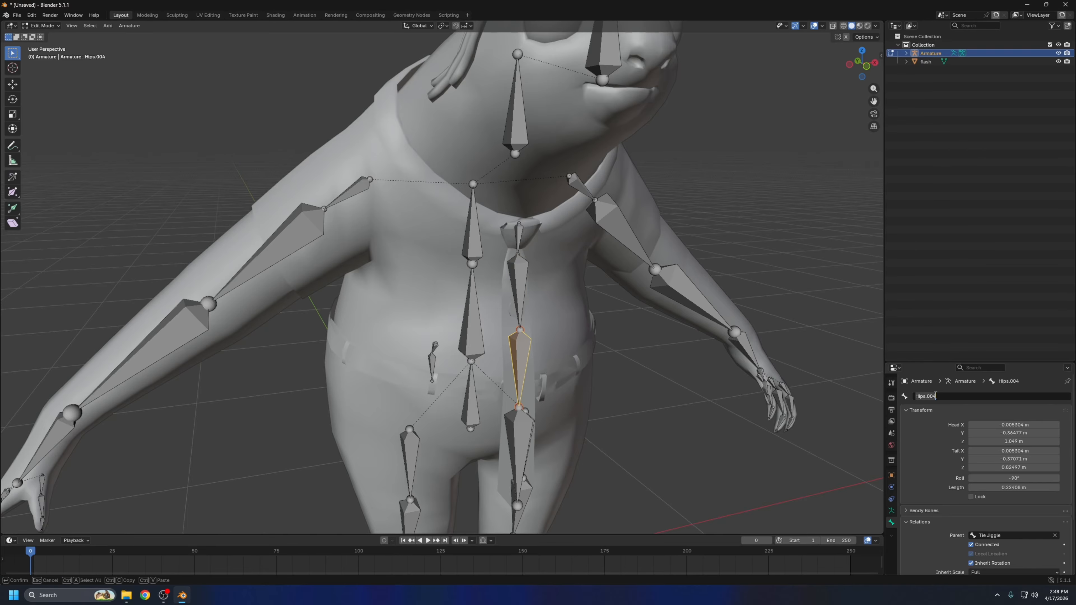
key(Return)
click(519, 454)
Set the Chest bone as the parent of the Tie Base bone
scroll(534, 415, down, 1)
middle_drag(563, 382, 605, 359)
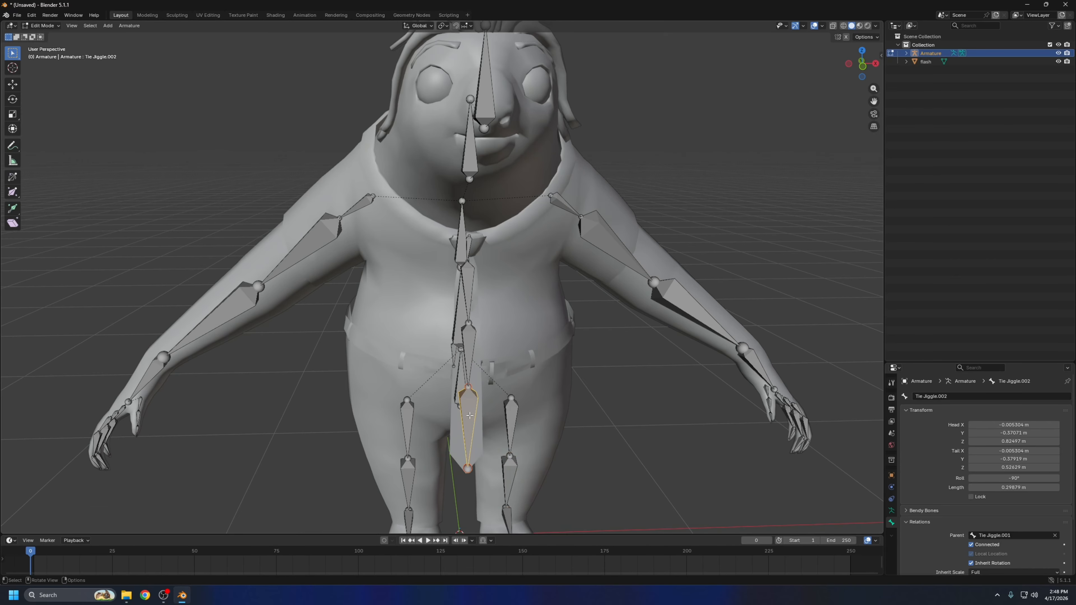
click(470, 301)
click(508, 264)
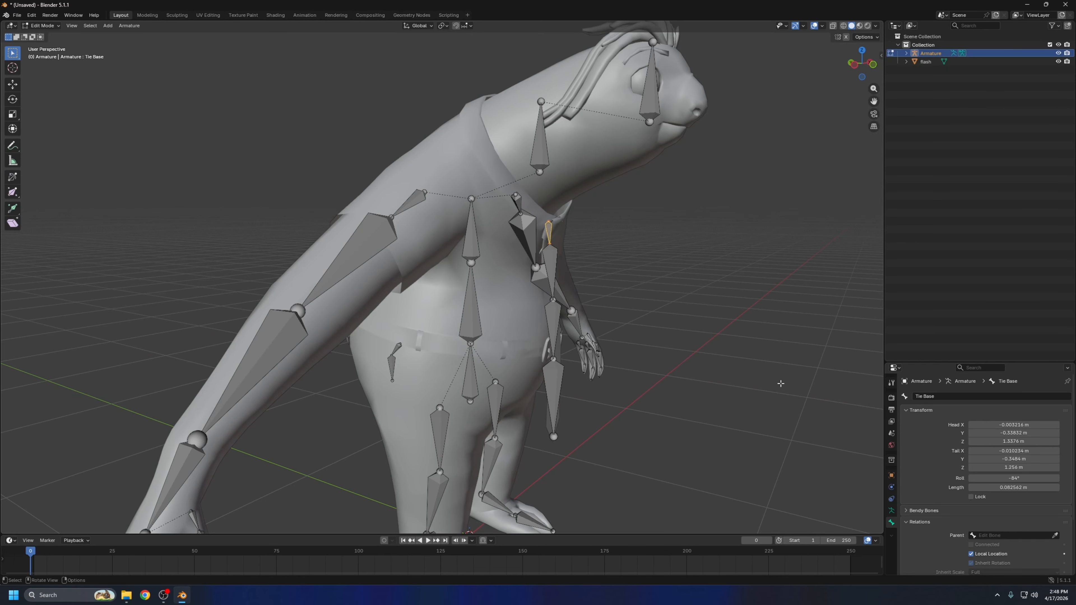
middle_drag(781, 383, 778, 385)
click(1055, 535)
click(474, 232)
middle_drag(538, 207, 529, 208)
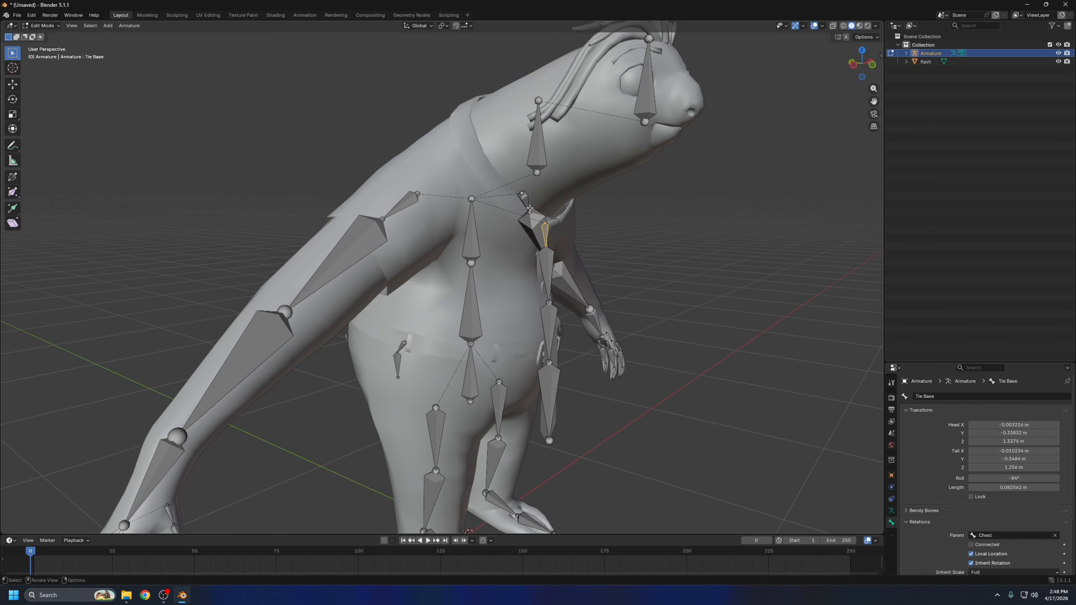
middle_drag(470, 234, 470, 236)
click(470, 237)
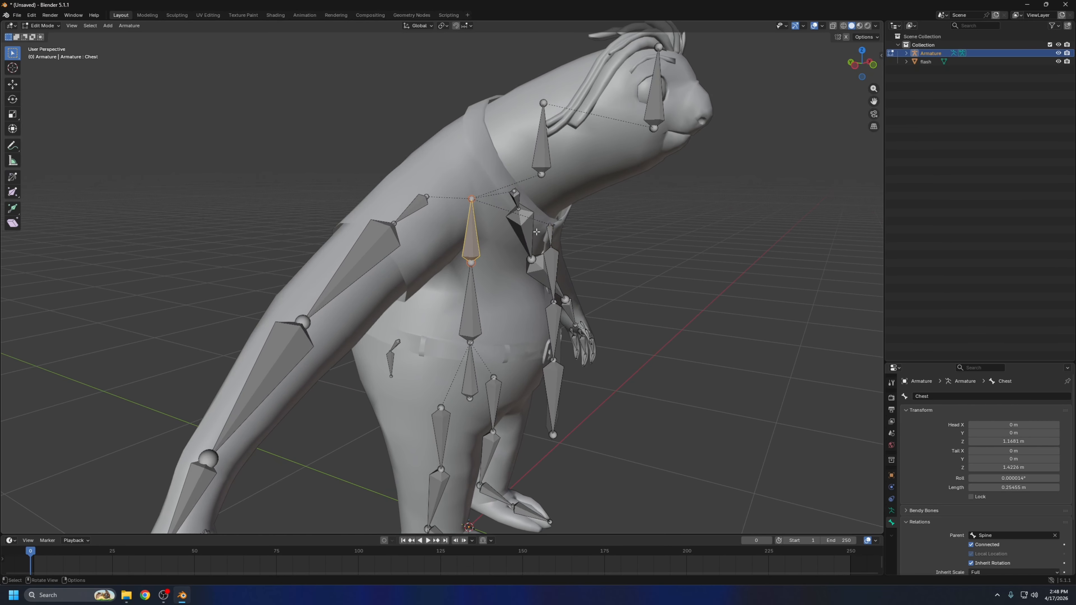
middle_drag(537, 231, 533, 240)
key(r)
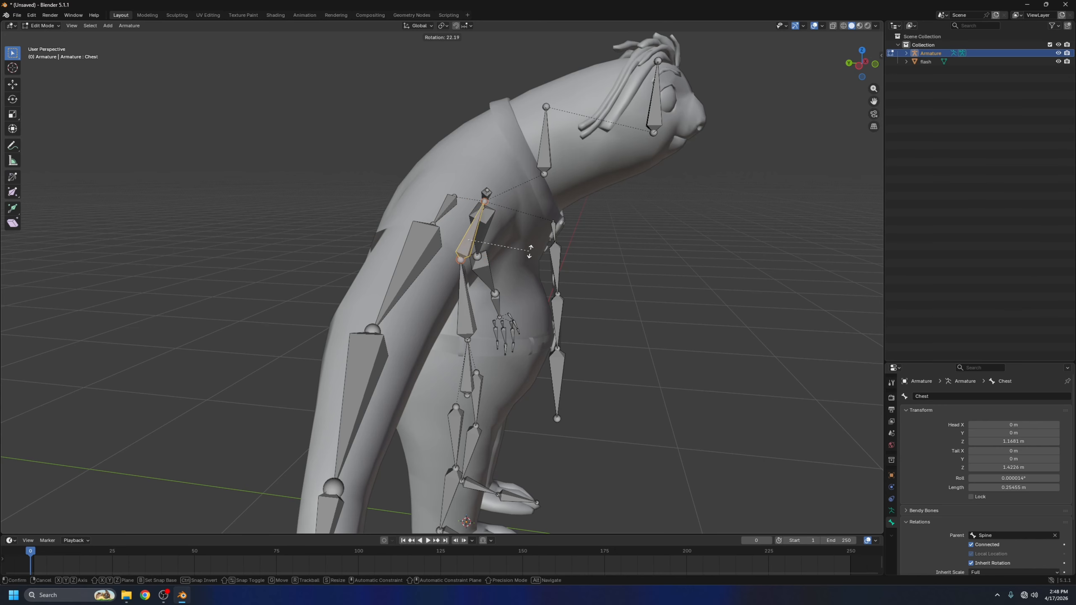
key(Escape)
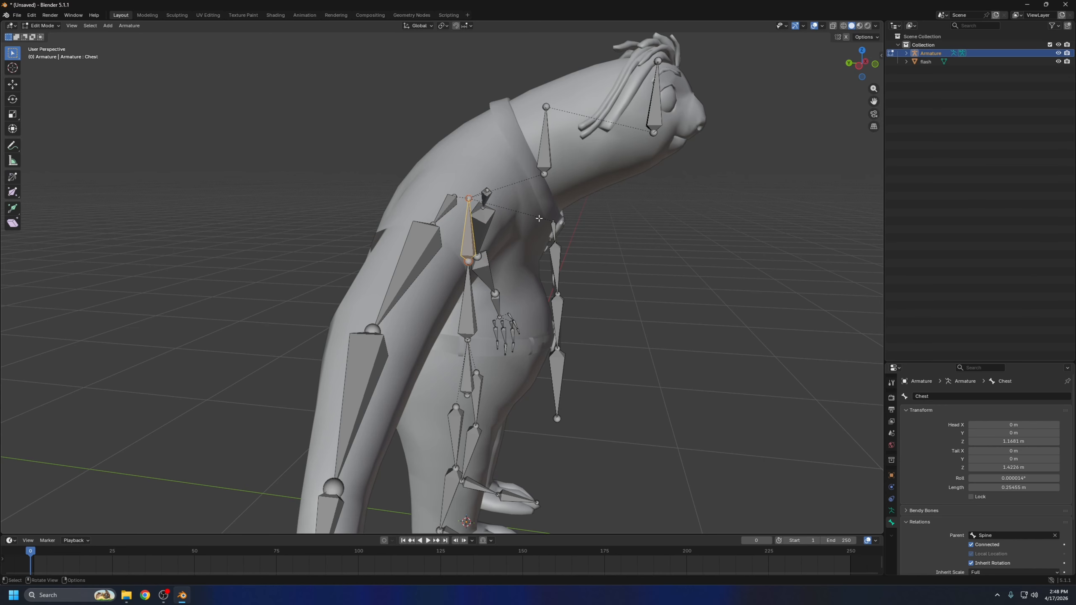
Rename the upper bone in the tail as Tail Base
middle_drag(518, 224, 582, 226)
click(451, 337)
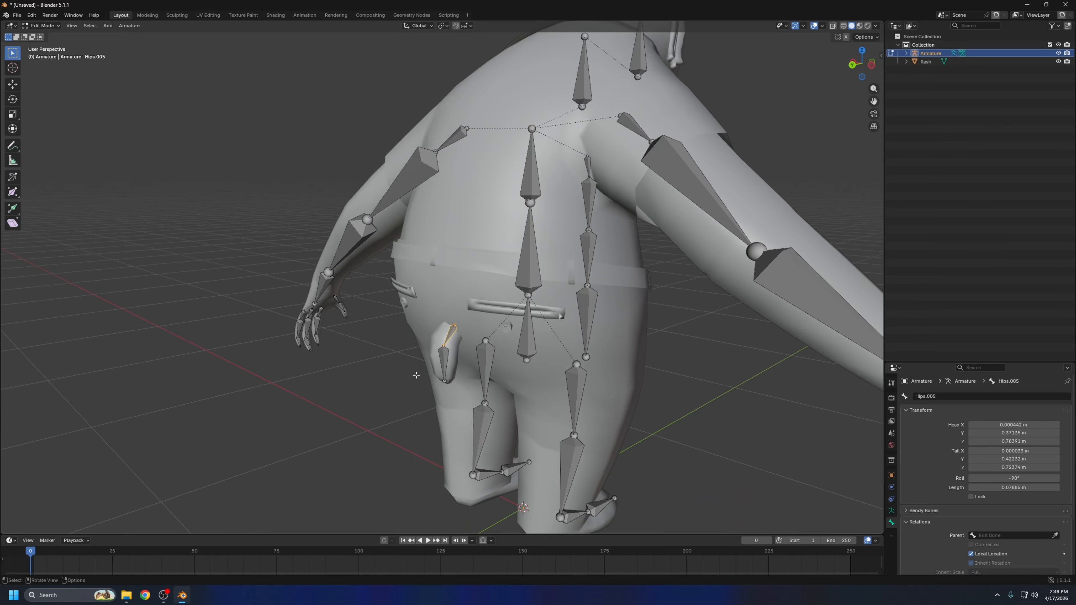
click(941, 398)
key(BackSpace)
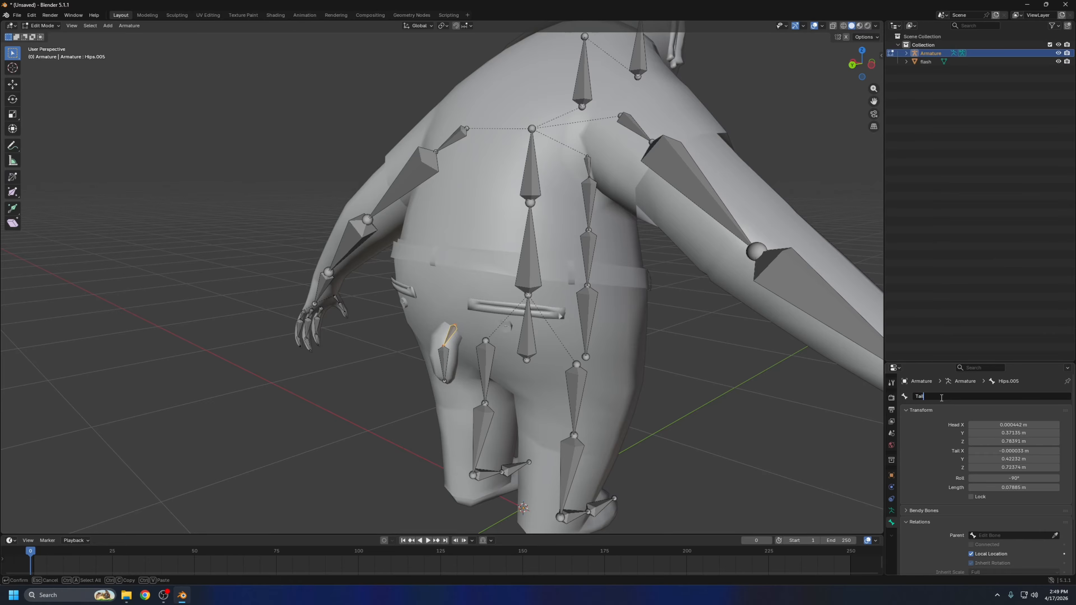
text(Tail Base)
key(Return)
Rename the tail's lower bone with the Tail prefix, matching the tie's Jiggle naming
key(bracketright)
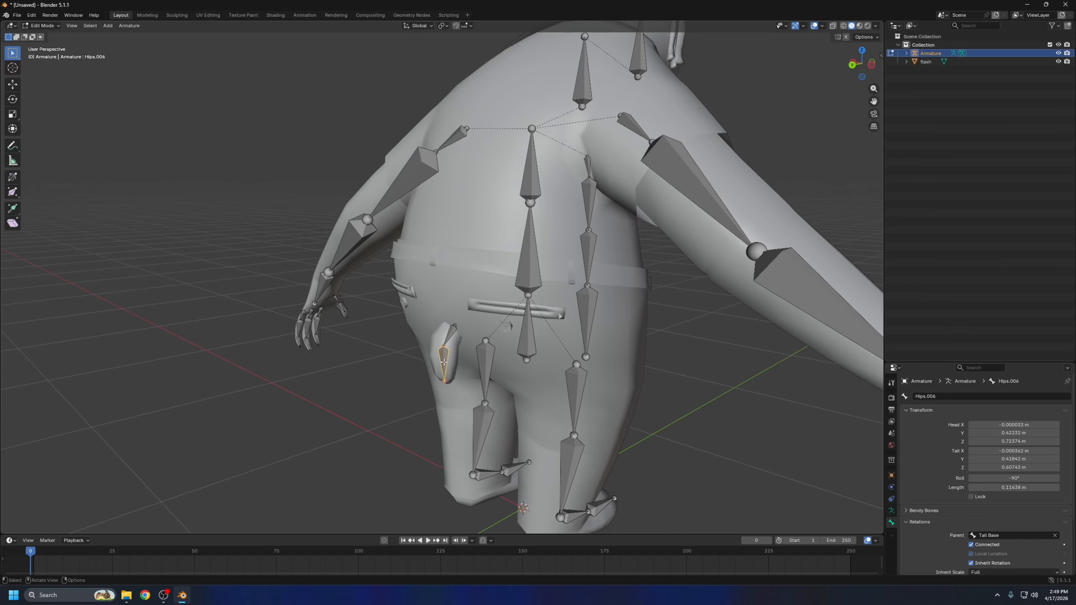
click(998, 396)
key(BackSpace)
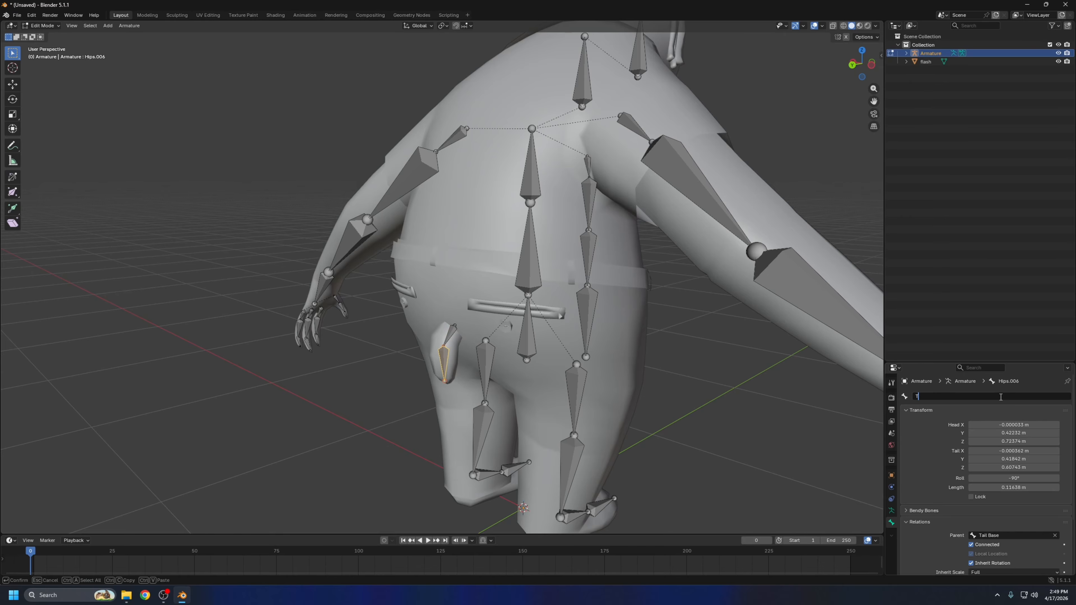
text(Tail Jiggl)
key(Return)
Set the Hips bone as the parent of the Tail Base bone
click(452, 334)
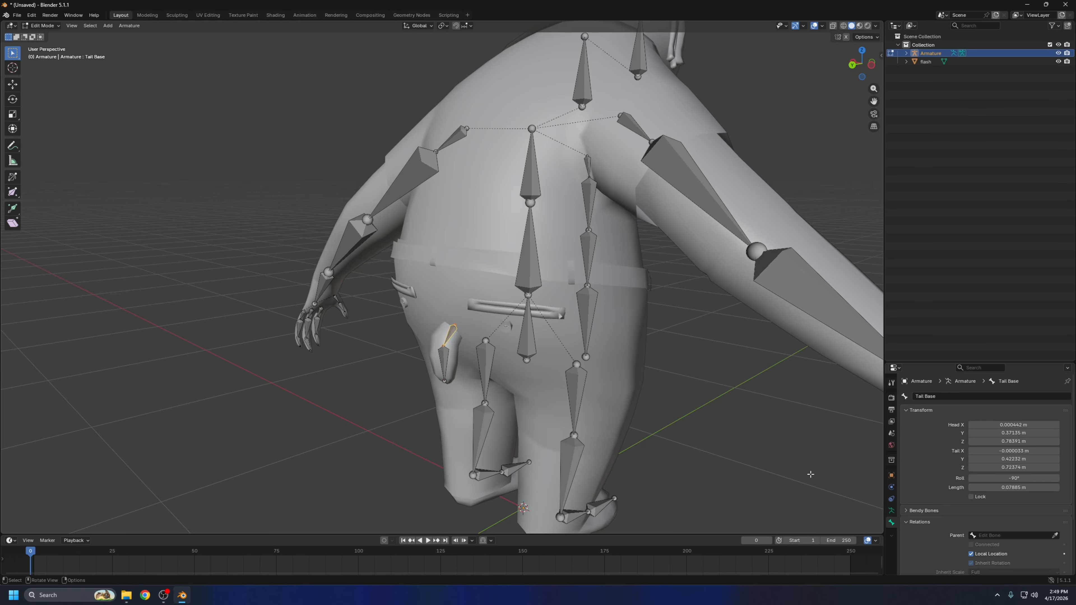
click(1055, 535)
click(525, 332)
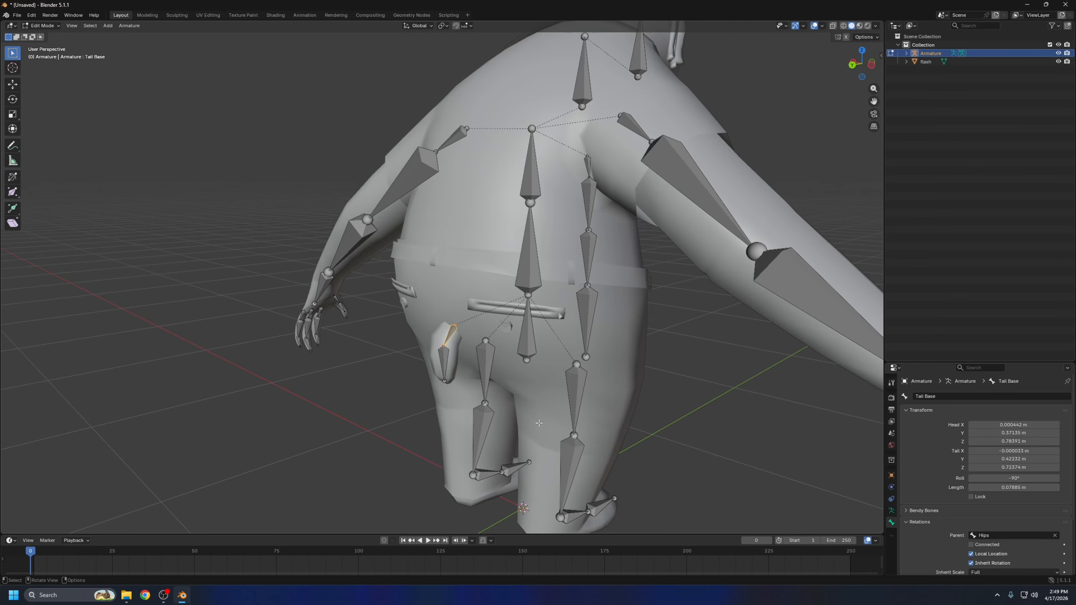
Duplicate the Hips bone, move the copy up near the top of the head and scale it down
middle_drag(539, 424, 406, 298)
click(407, 298)
key(shift+d)
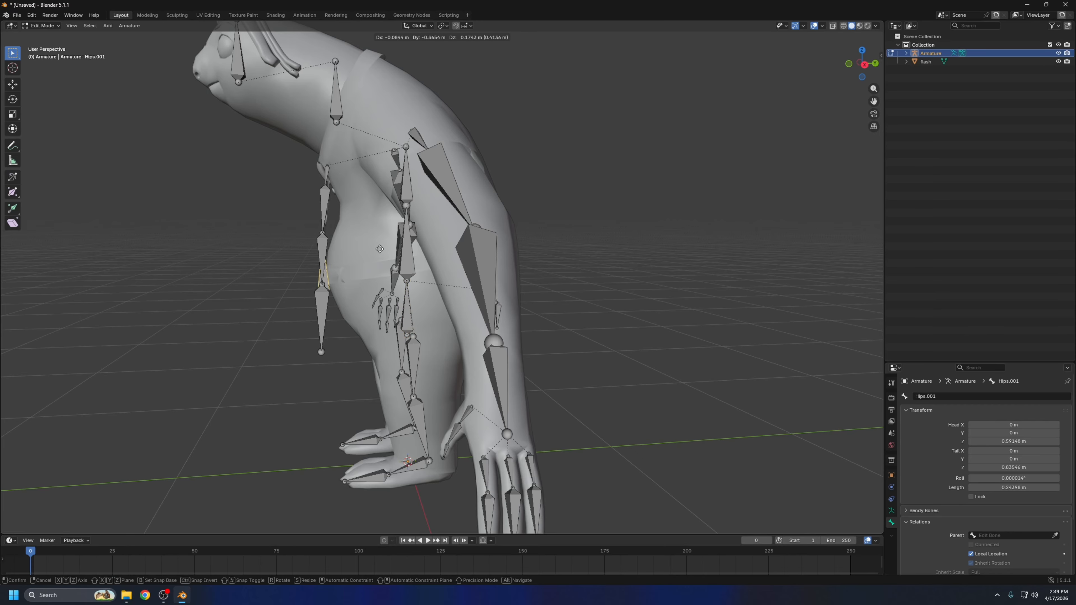
click(266, 45)
middle_drag(268, 53, 560, 150)
scroll(475, 208, down, 3)
scroll(475, 207, up, 3)
shift+middle_drag(617, 57, 609, 144)
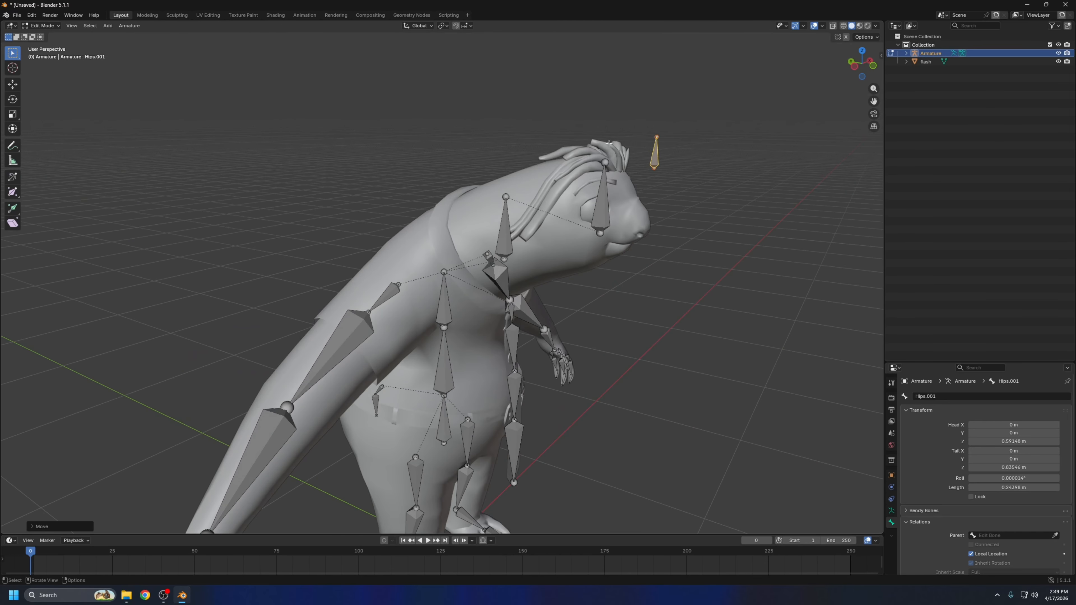
Position the small duplicated bone in the hair at the front of the head, checking it from the front and side
middle_drag(694, 143, 584, 159)
scroll(444, 123, up, 2)
shift+middle_drag(445, 123, 488, 202)
scroll(506, 240, up, 4)
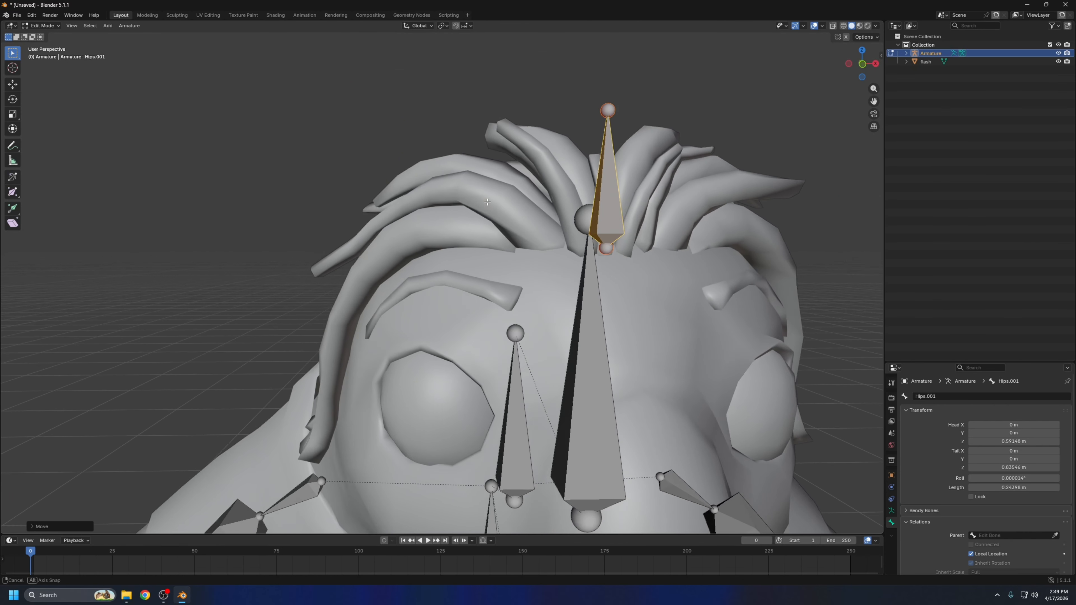
scroll(487, 202, down, 5)
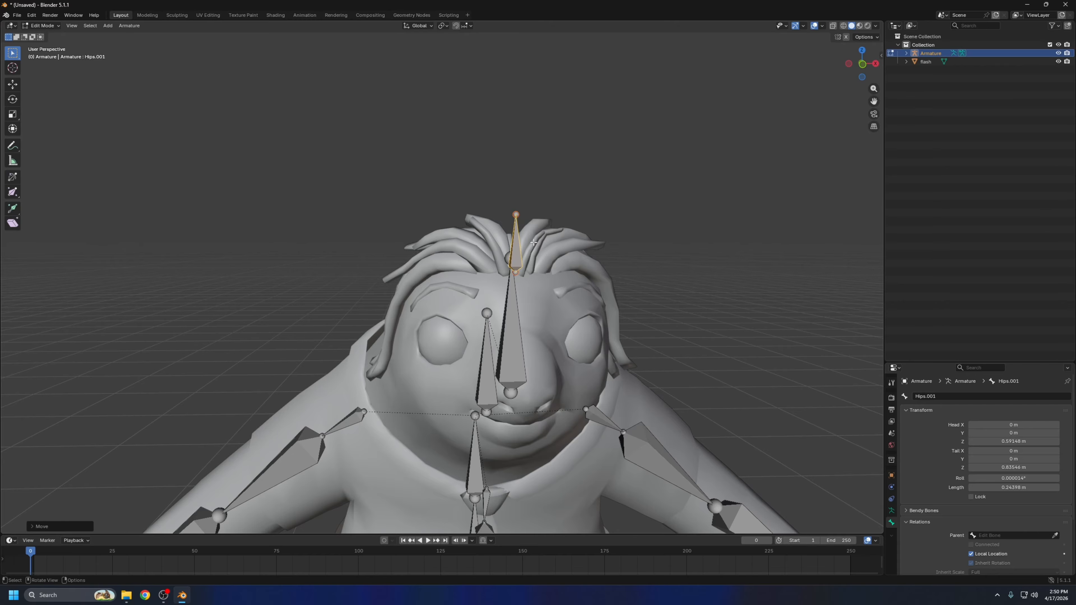
middle_drag(534, 242, 769, 289)
middle_drag(690, 224, 573, 267)
middle_drag(565, 228, 521, 240)
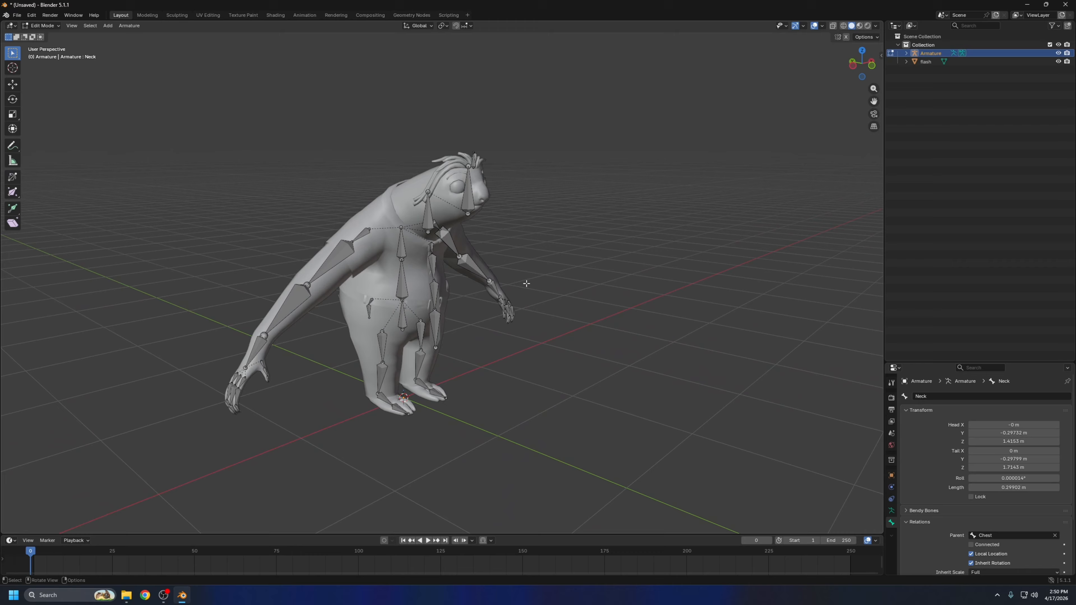
middle_drag(532, 218, 464, 206)
middle_drag(611, 245, 733, 335)
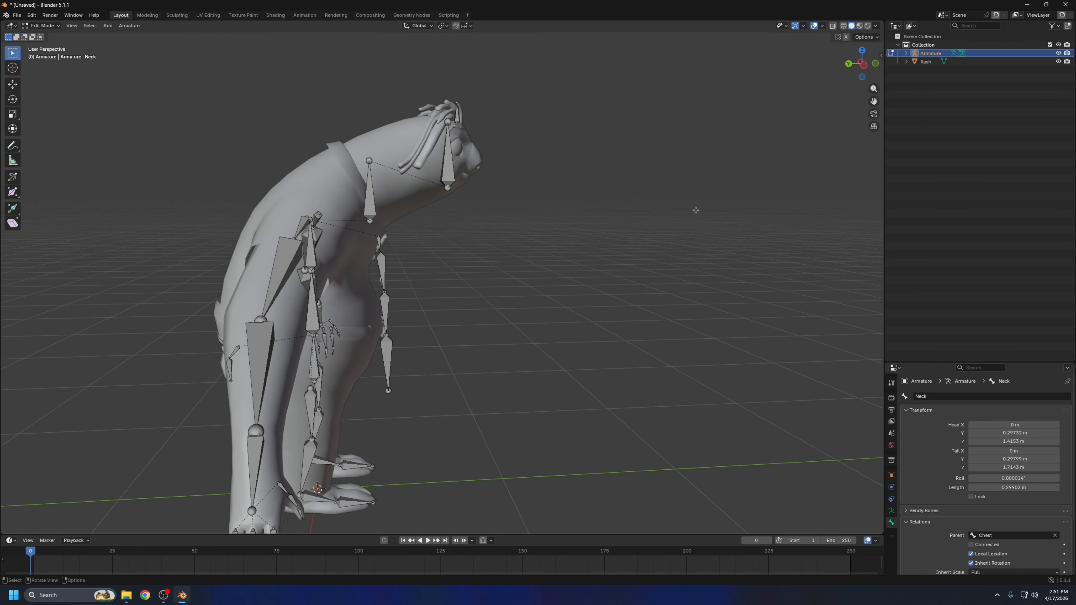
middle_drag(695, 210, 608, 246)
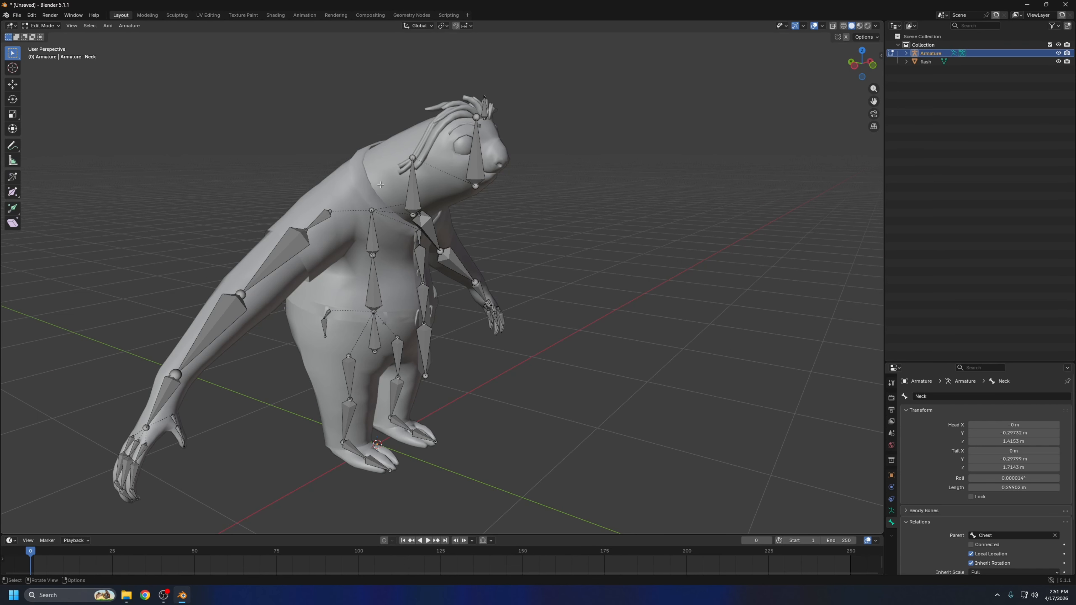
middle_drag(469, 144, 546, 140)
click(454, 135)
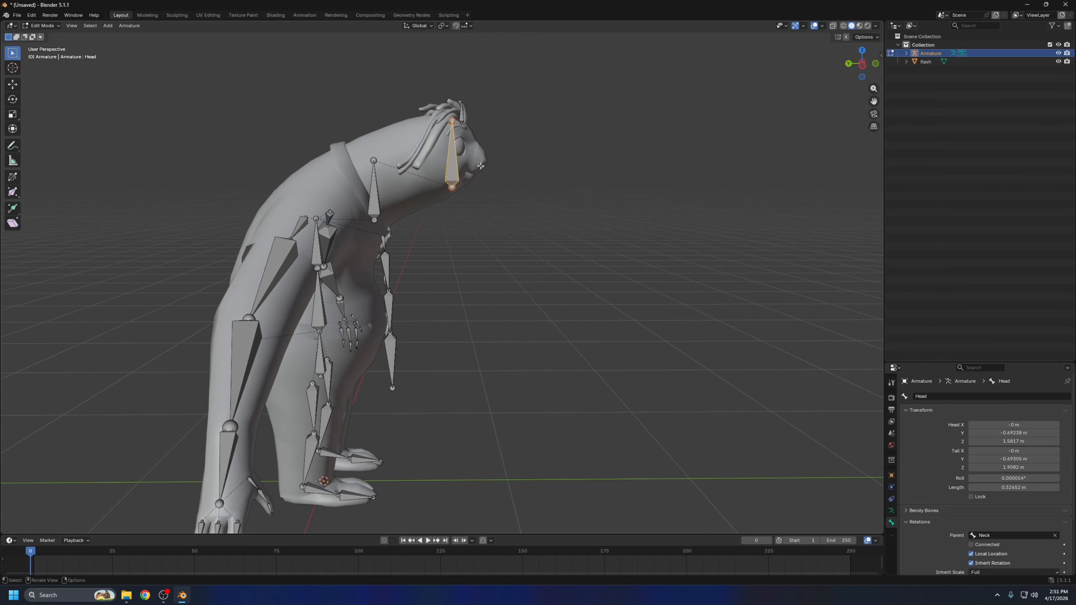
key(r)
right_click(444, 166)
middle_drag(476, 158, 461, 68)
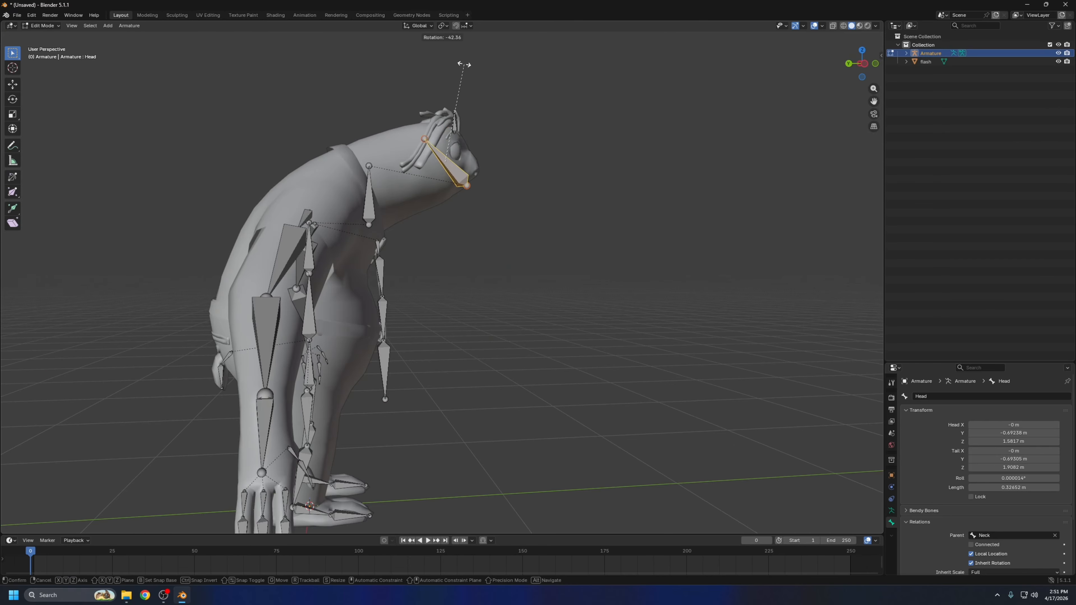
click(373, 189)
mouse_move(576, 197)
middle_down()
mouse_move(478, 205)
mouse_move(557, 207)
middle_up()
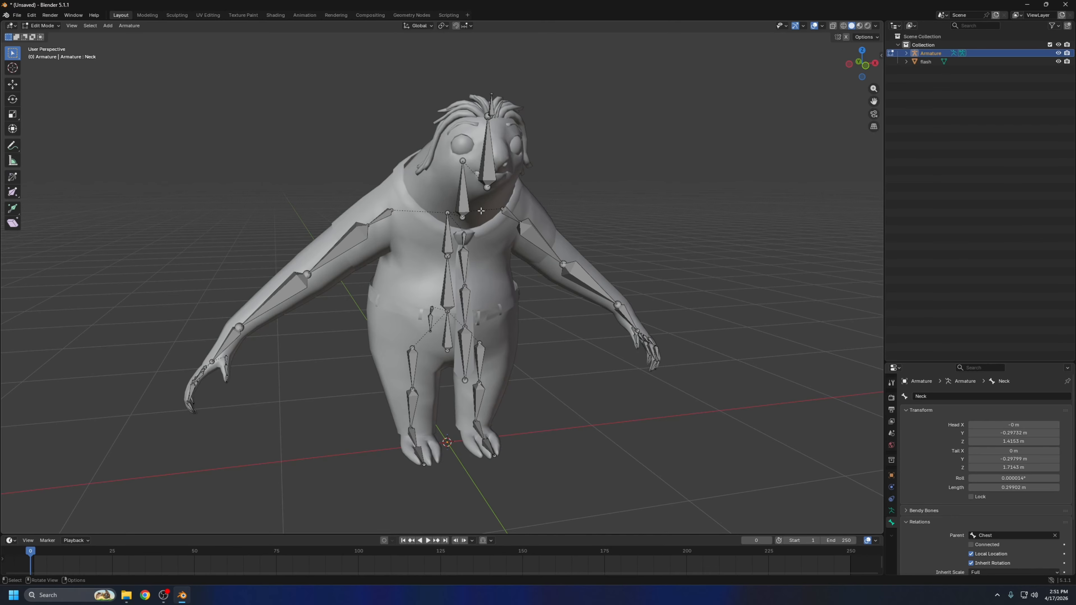